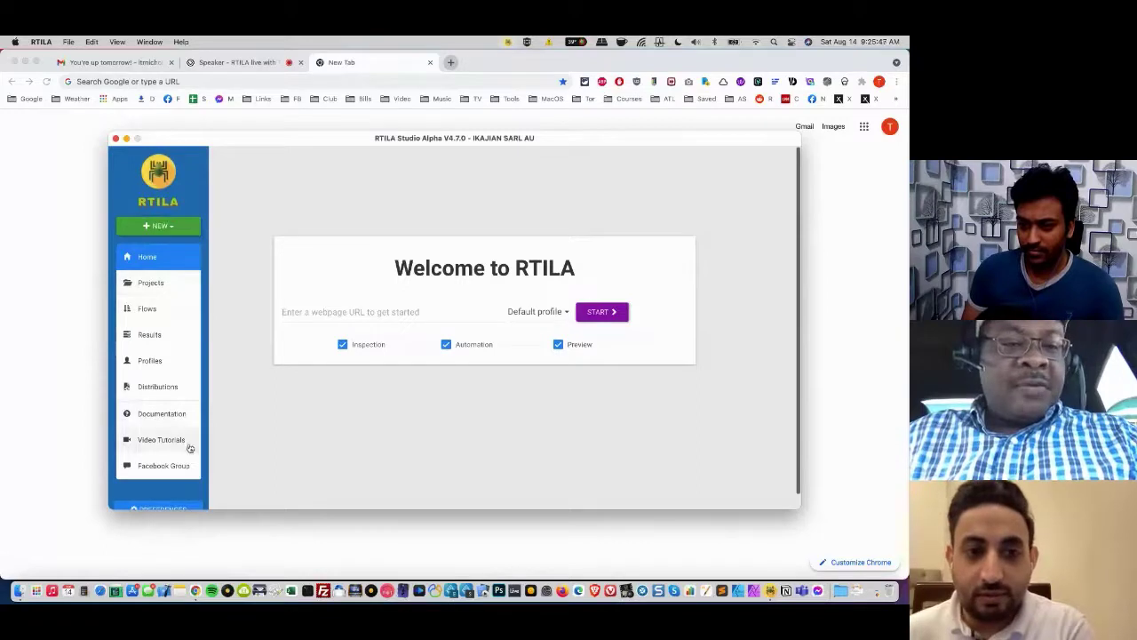
- Review RTILA's Projects, Flows, Results, Profiles, Distributions and Home sections, ending on the project list
left_click(158, 284)
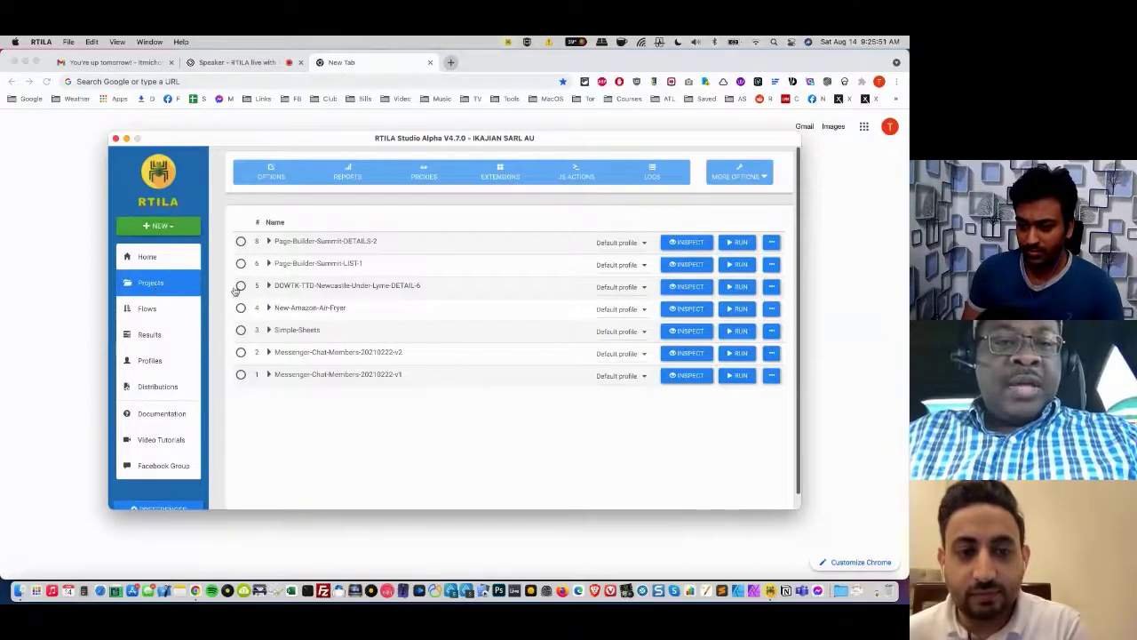
left_click(164, 314)
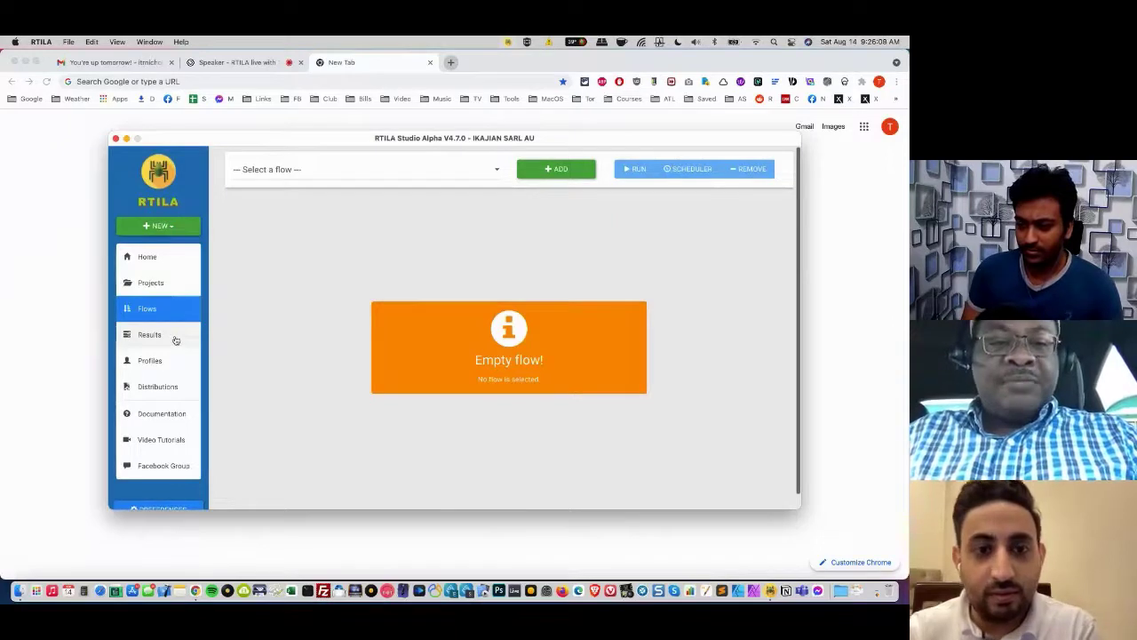
left_click(175, 340)
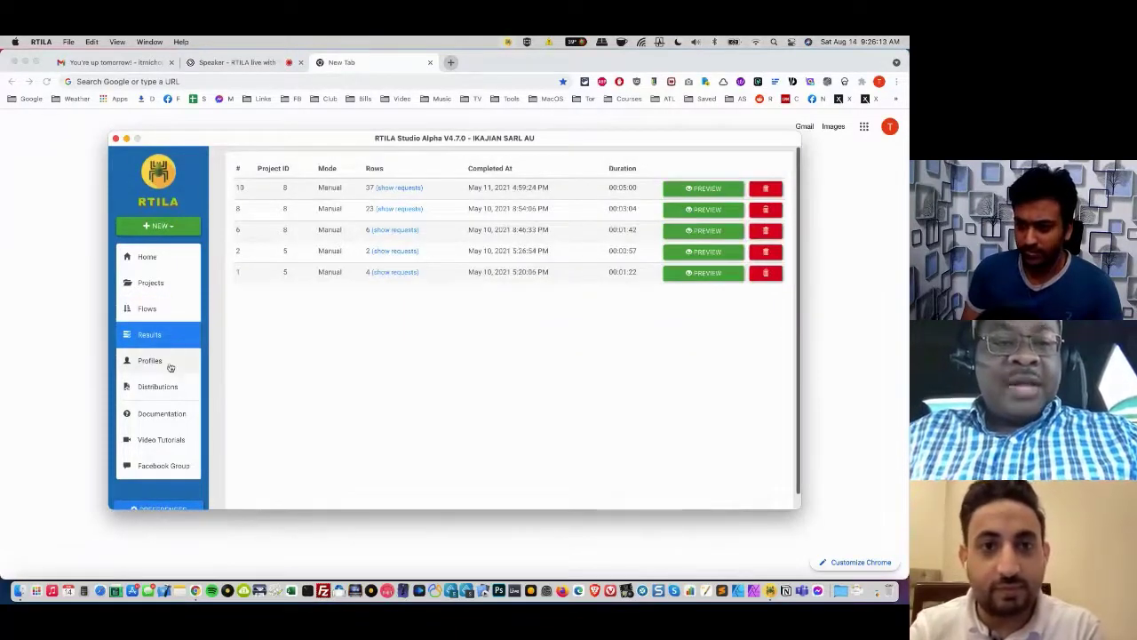
left_click(171, 366)
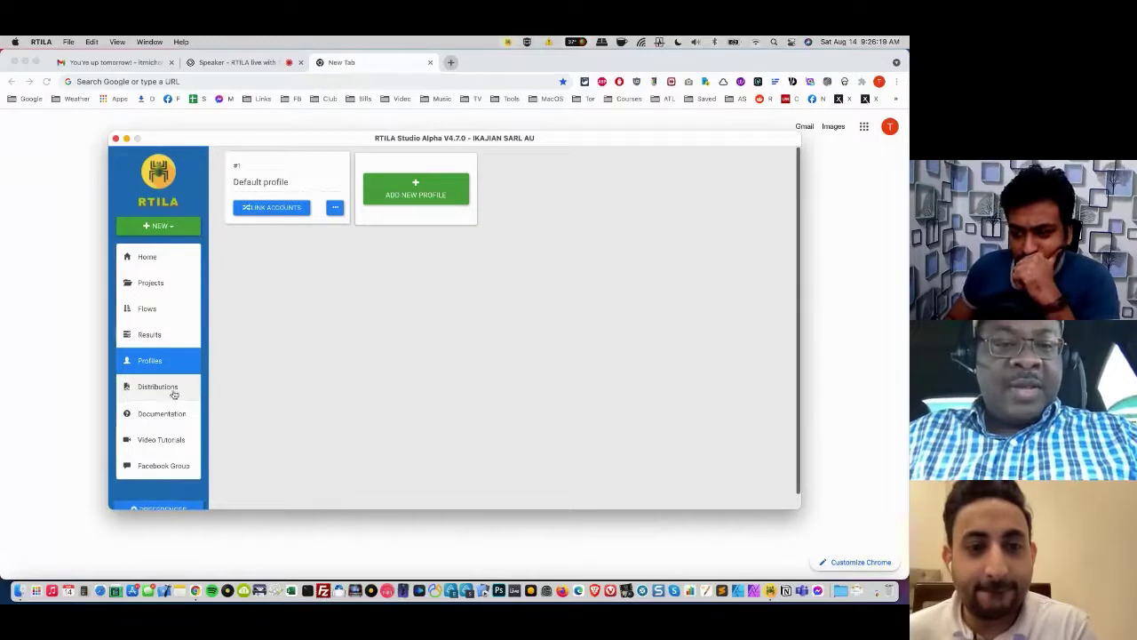
left_click(174, 391)
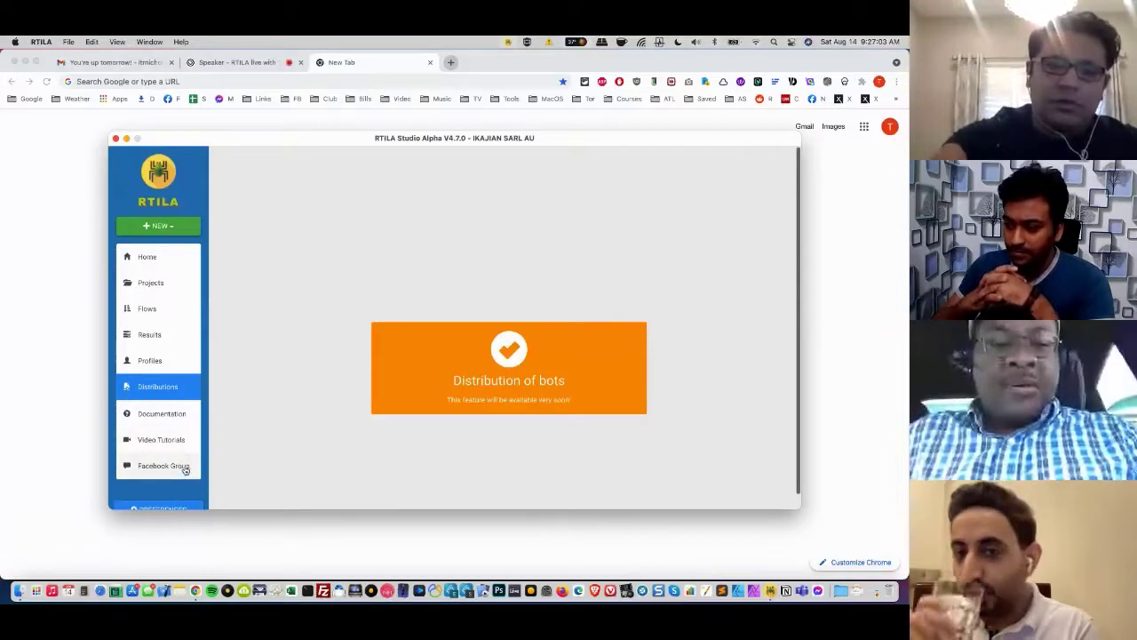
left_click(151, 261)
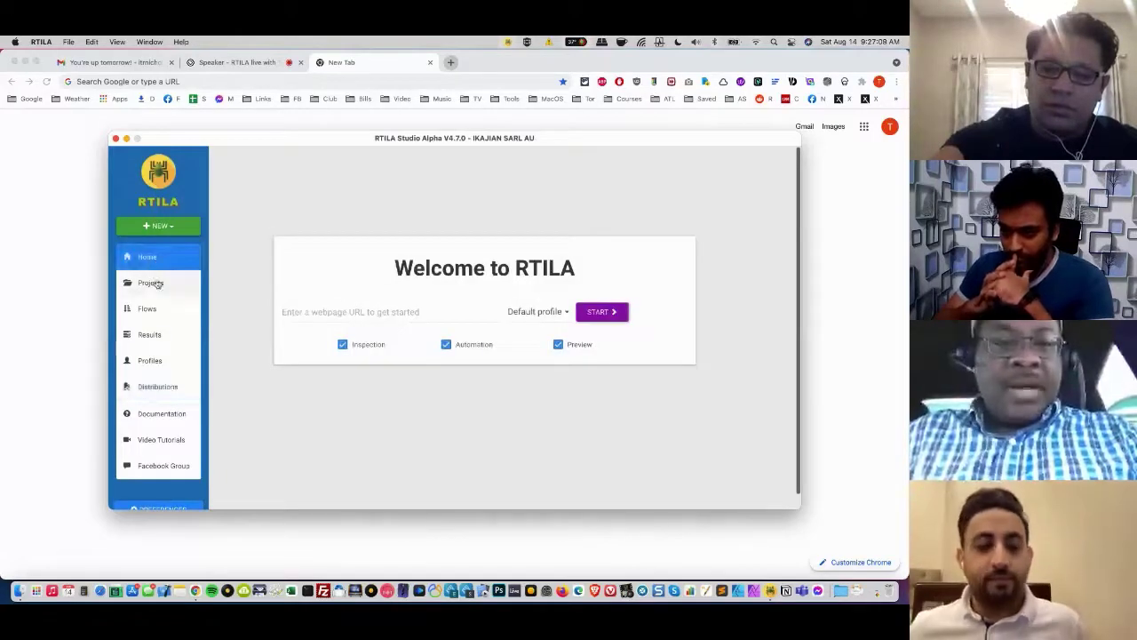
left_click(156, 283)
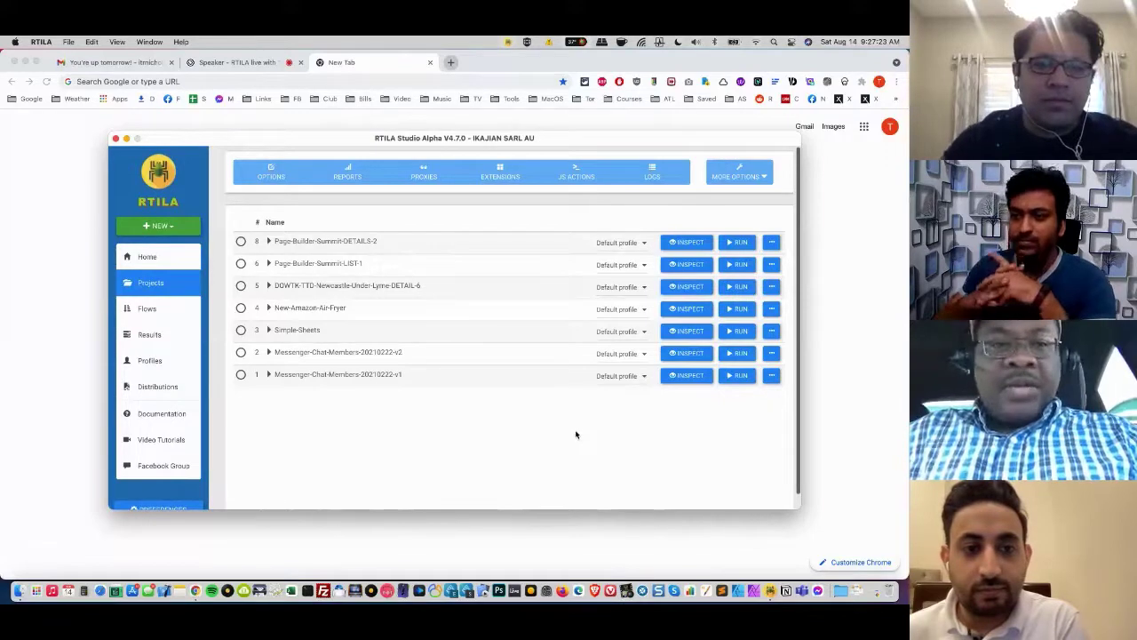
- Start a new project in manual mode and make its URL to inspect ready for entry
left_click(161, 227)
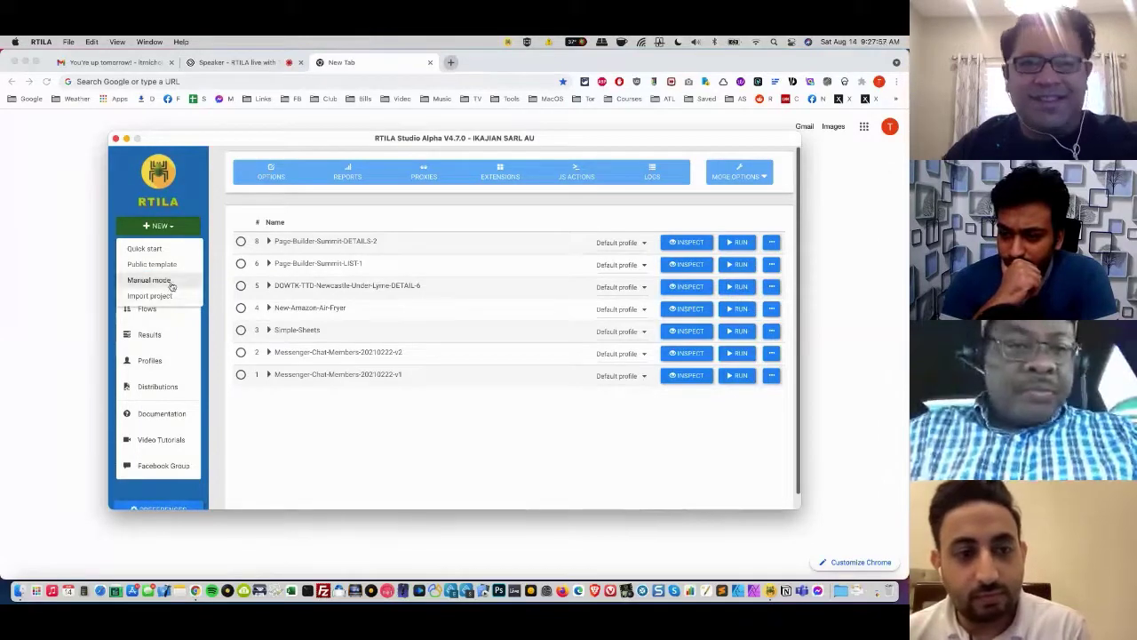
left_click(170, 283)
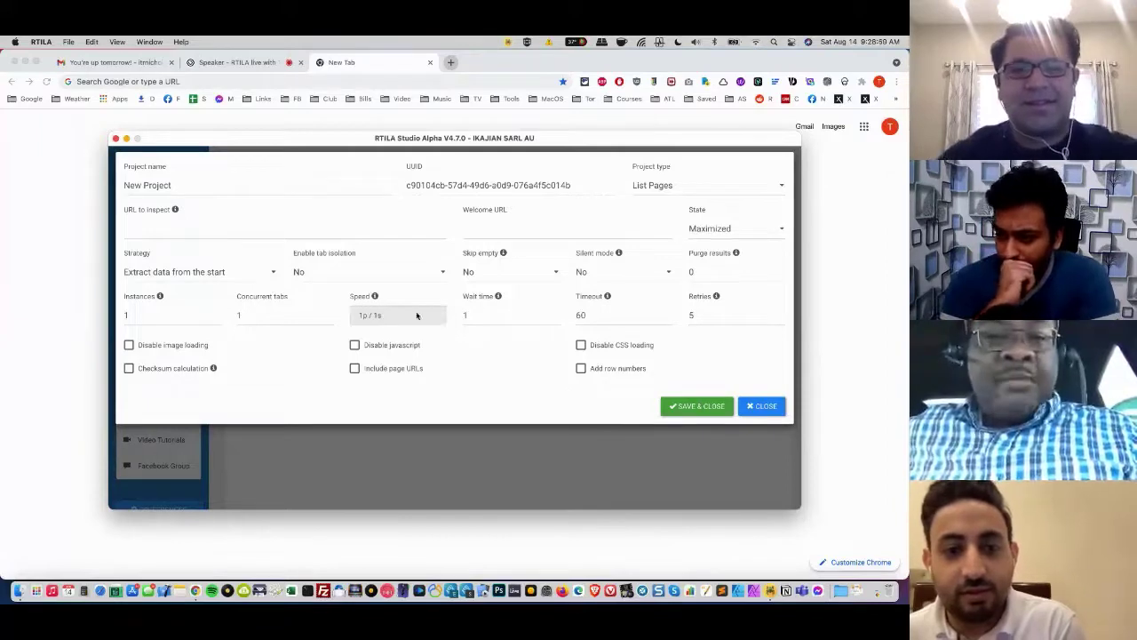
left_click(349, 233)
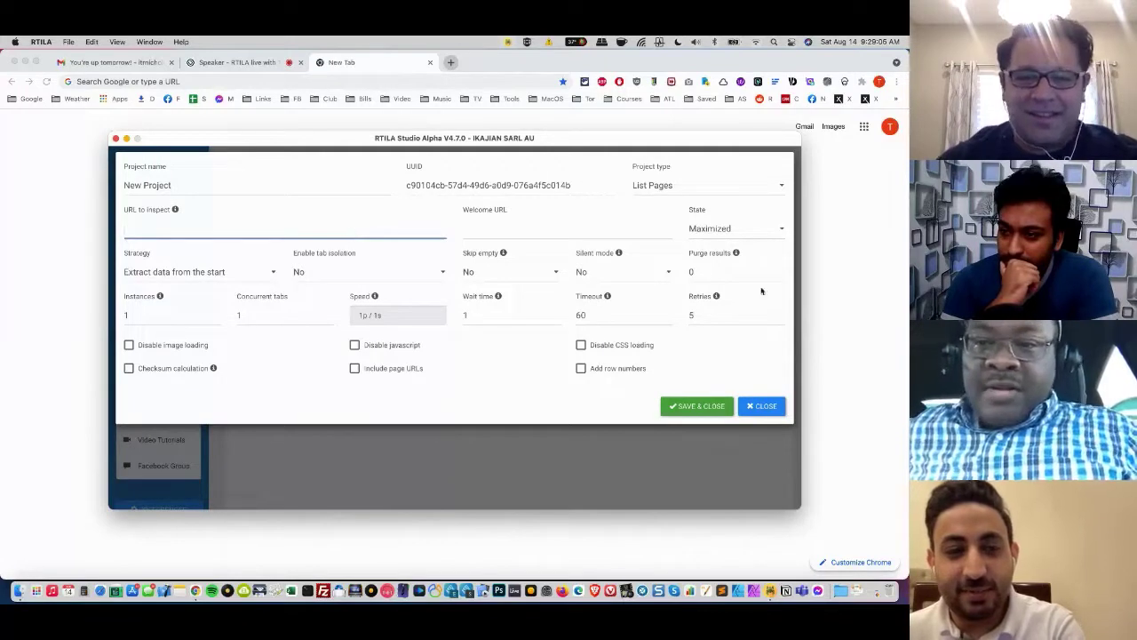
- Switch to Chrome and open amazon.com in a new tab
left_click(811, 293)
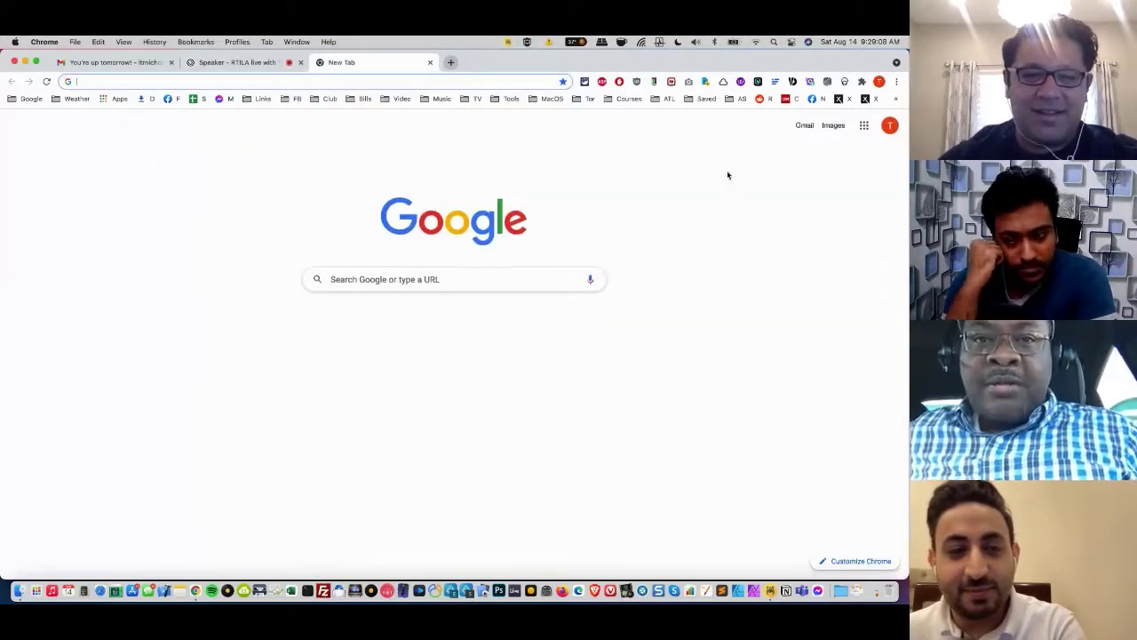
left_click(452, 63)
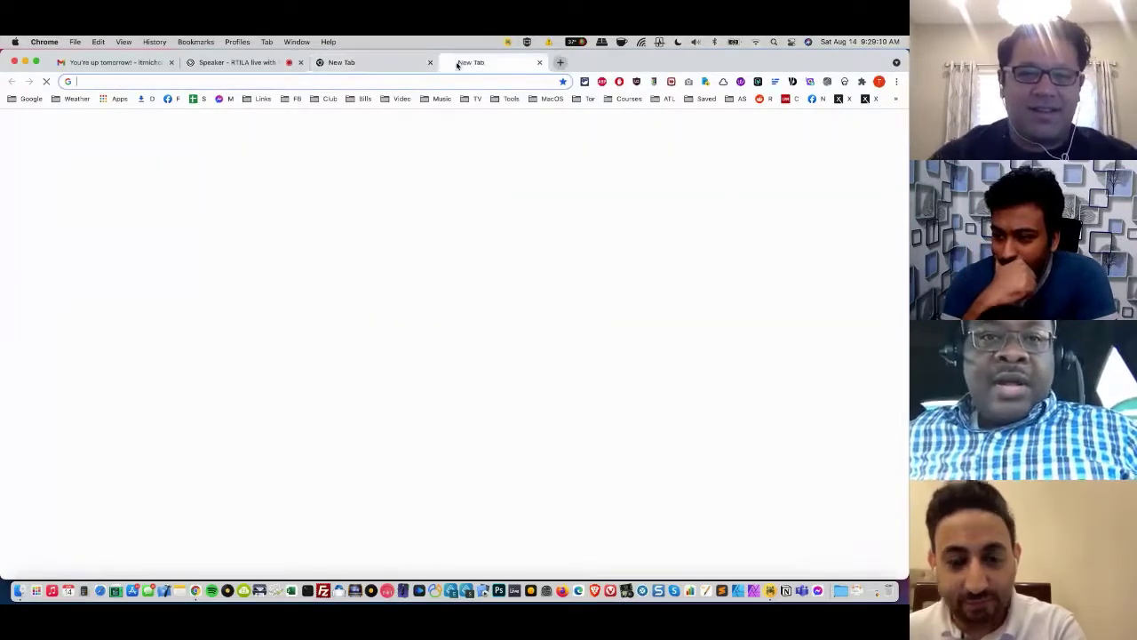
type("amaz")
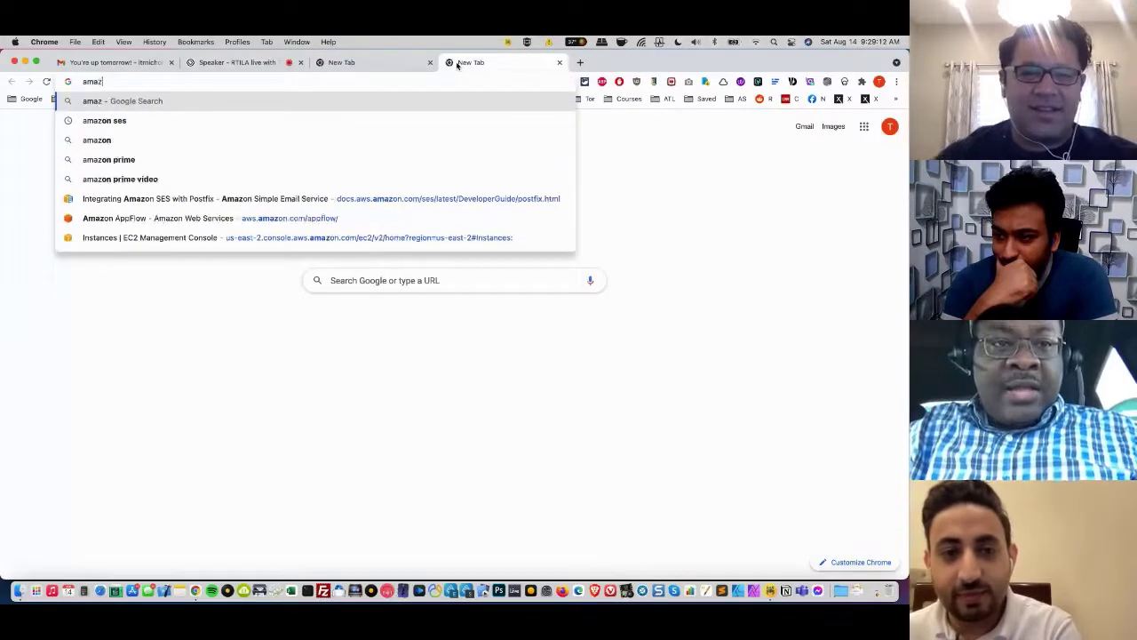
type("on.com")
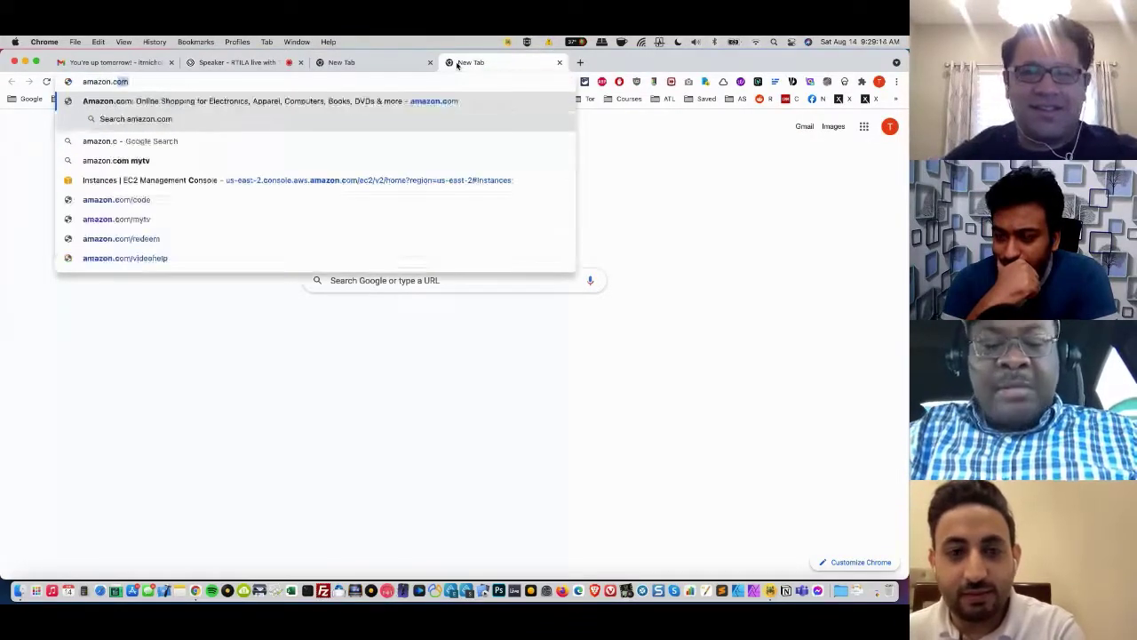
key("Return")
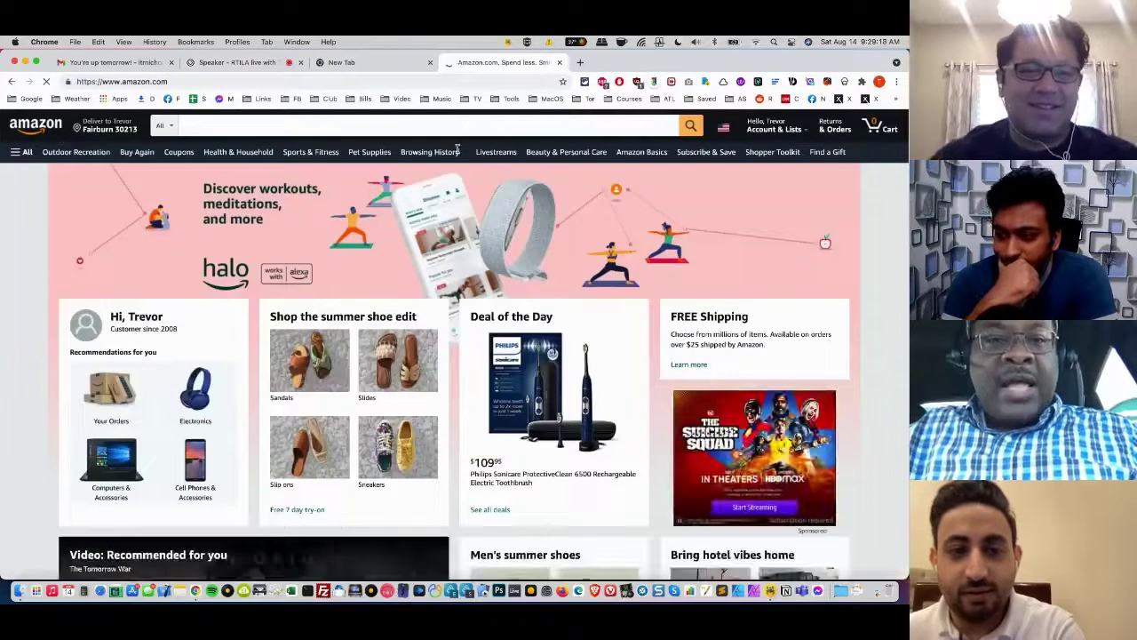
- Search Amazon for "bluetooth headset"
left_click(474, 127)
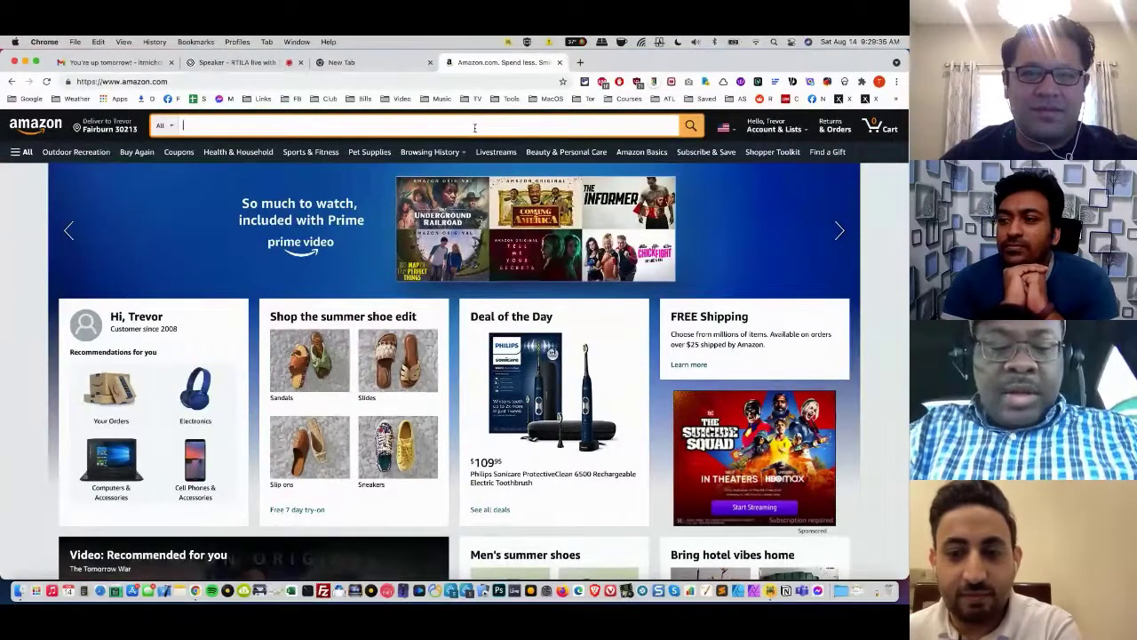
type("blue")
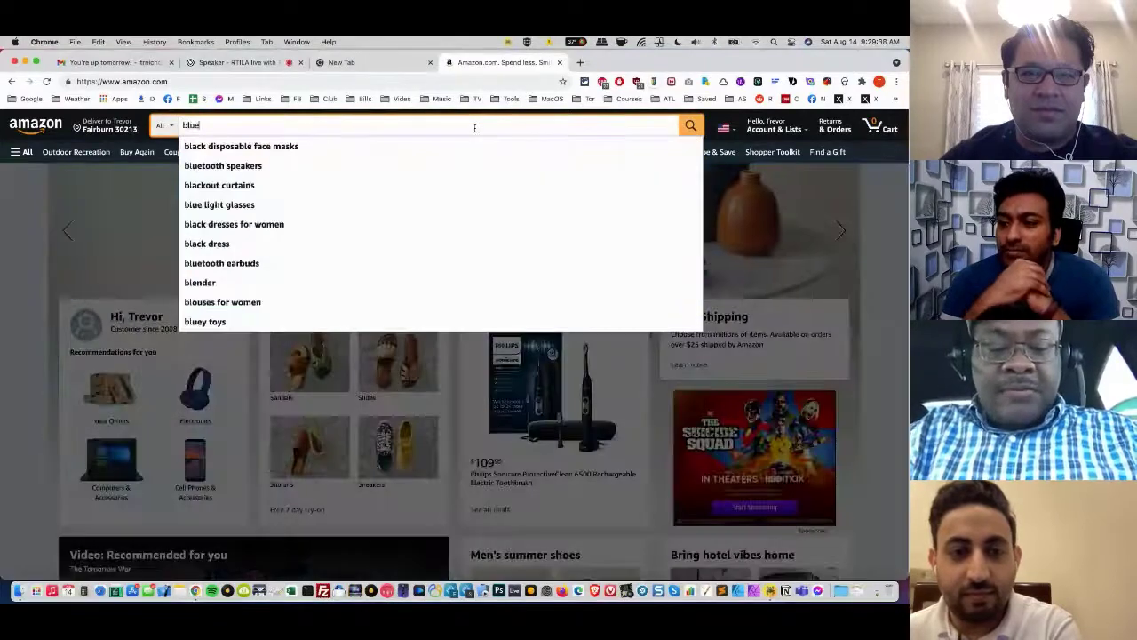
type("toot")
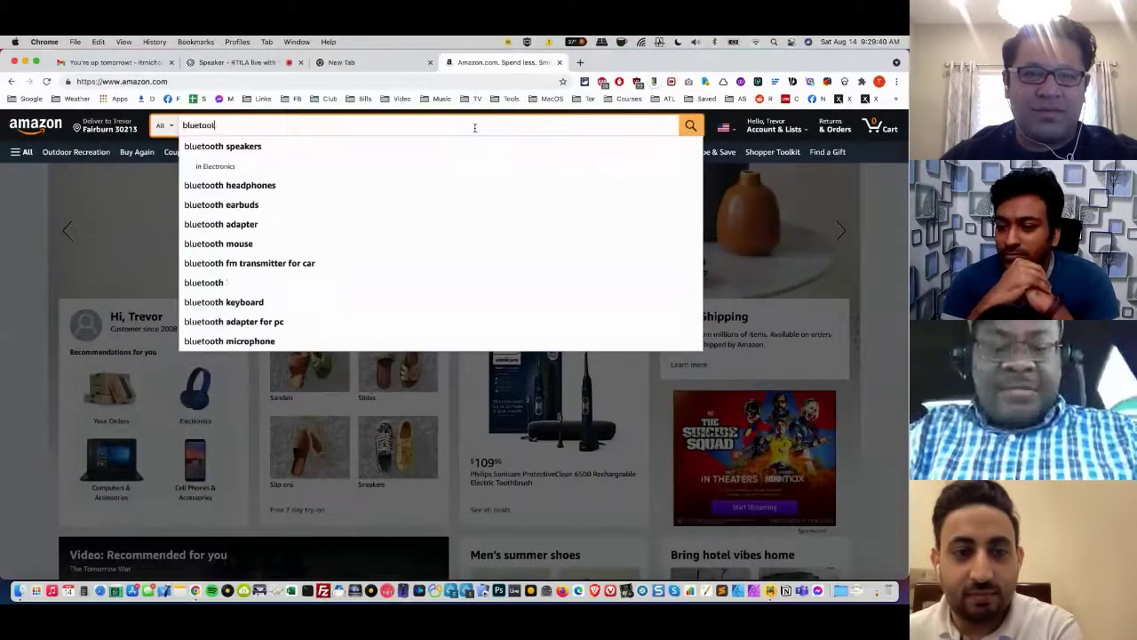
type("h headset")
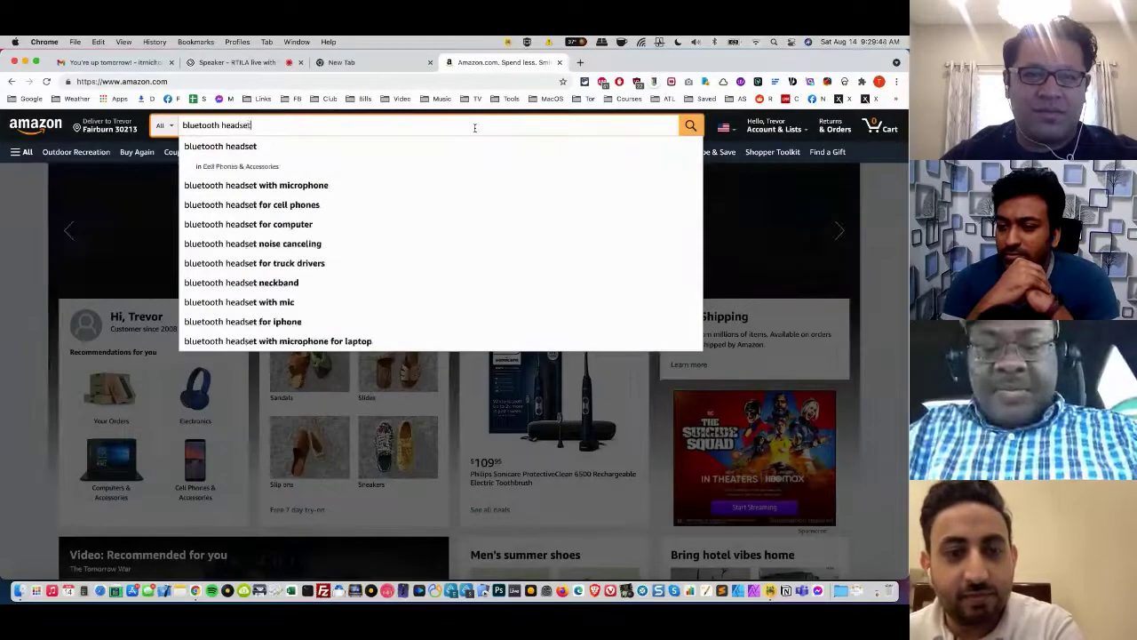
key("Return")
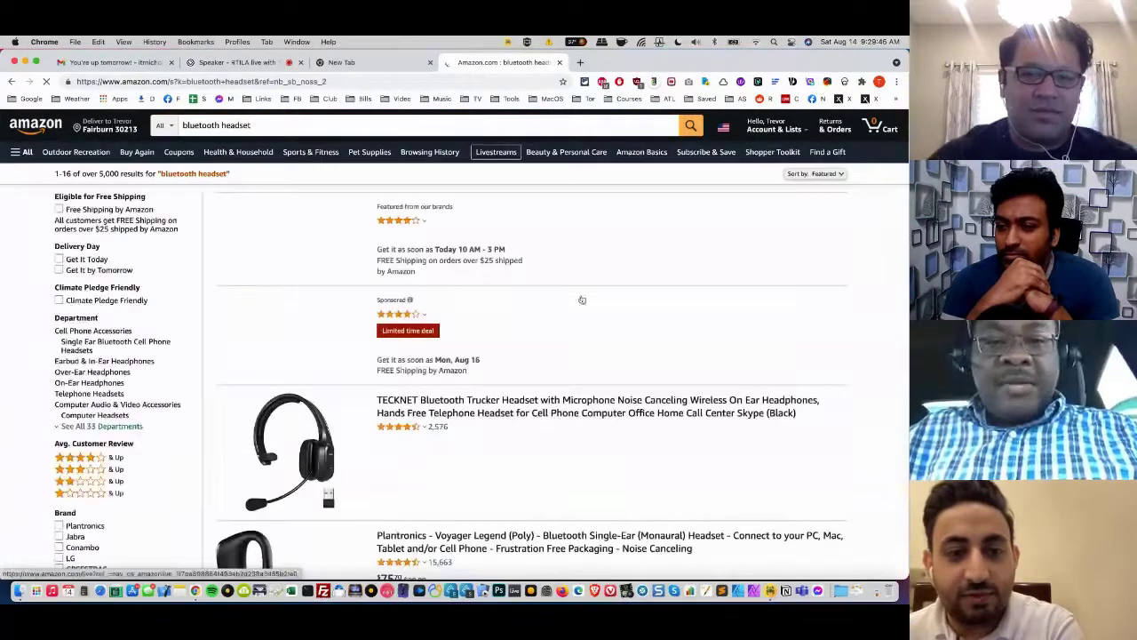
- Look through the first page of headset results down to the pagination and return to the beginning
scroll(579, 302, "down", 5)
scroll(577, 315, "down", 2)
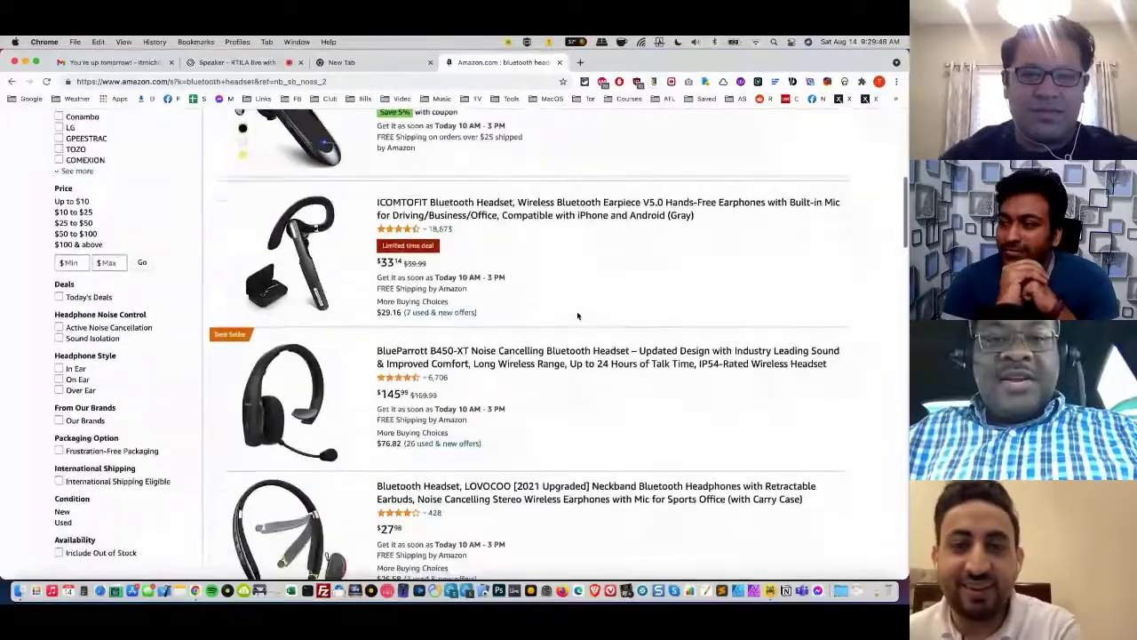
scroll(579, 314, "down", 2)
scroll(578, 313, "down", 3)
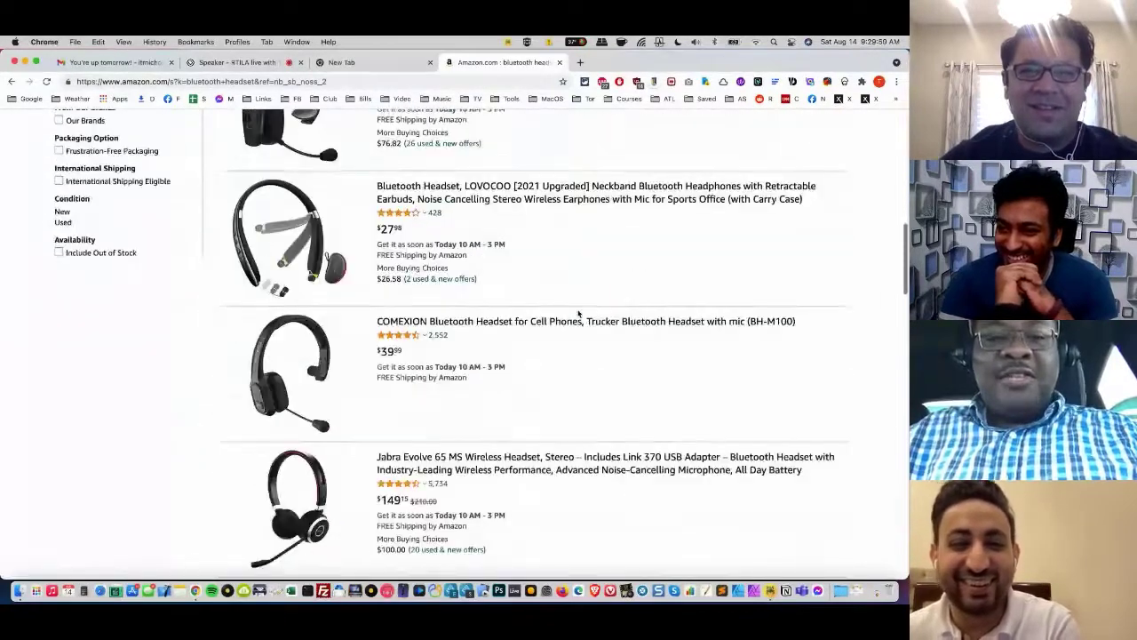
scroll(578, 314, "down", 1)
scroll(579, 313, "down", 10)
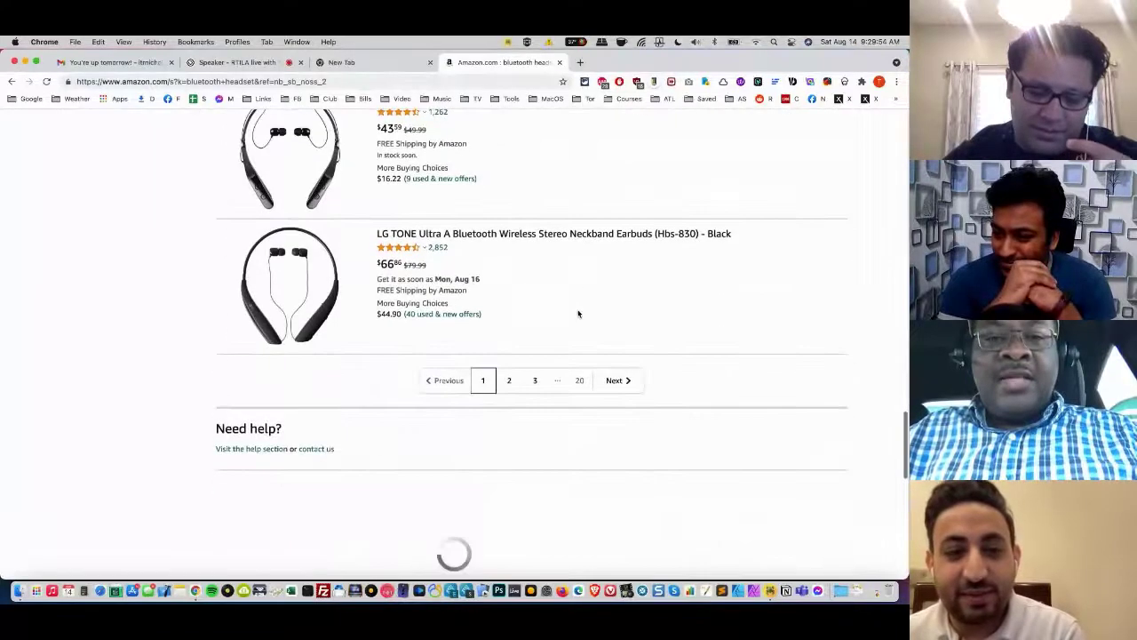
scroll(578, 314, "up", 10)
scroll(578, 314, "up", 10)
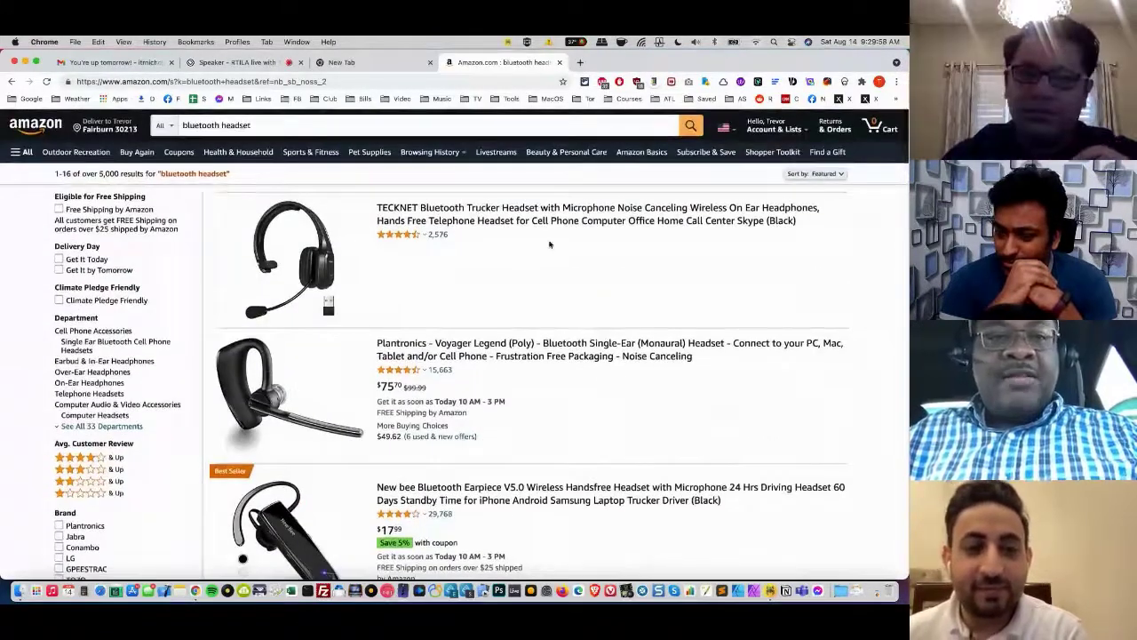
- Copy the search page's address only up to "bluetooth+headset", leaving out the ref parameter
left_click(255, 81)
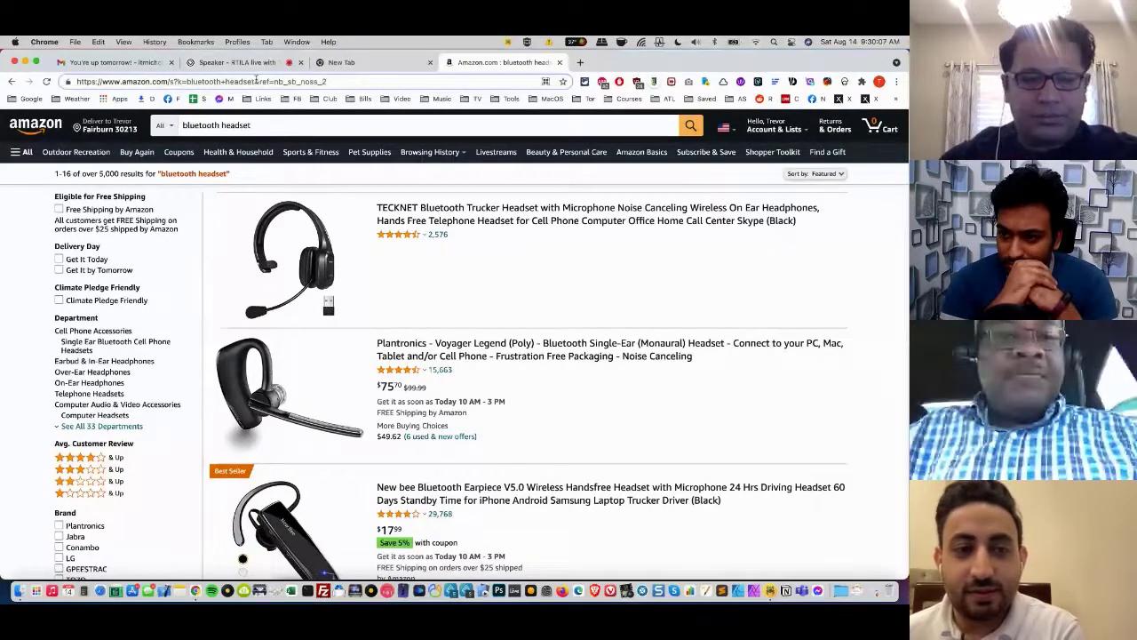
left_click_drag(255, 81, 76, 81)
key("super+c")
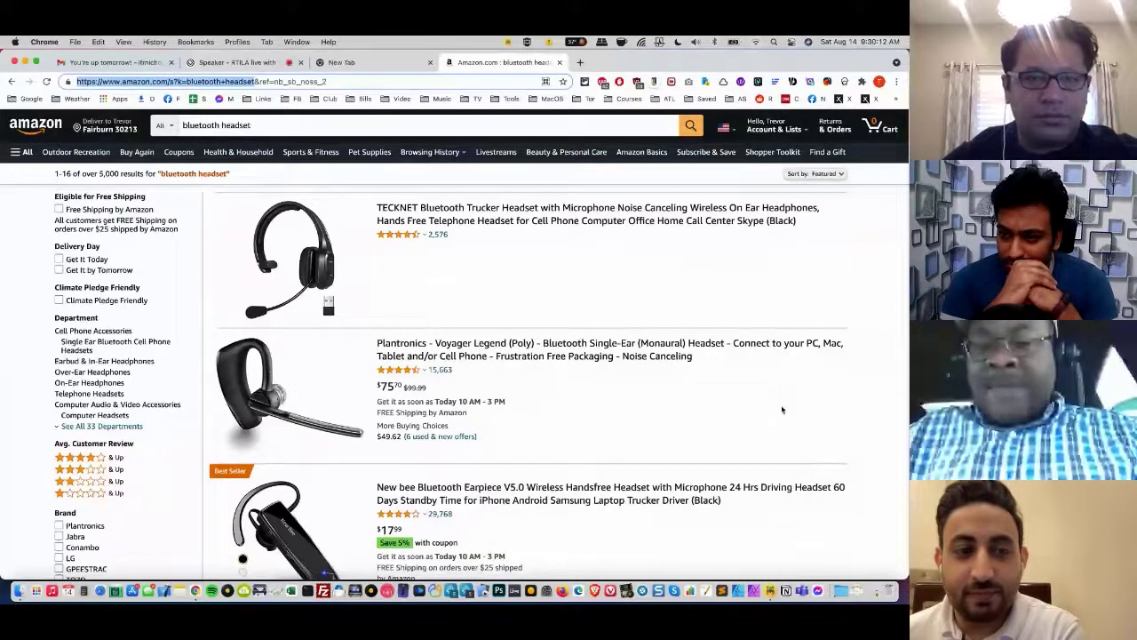
left_click(770, 590)
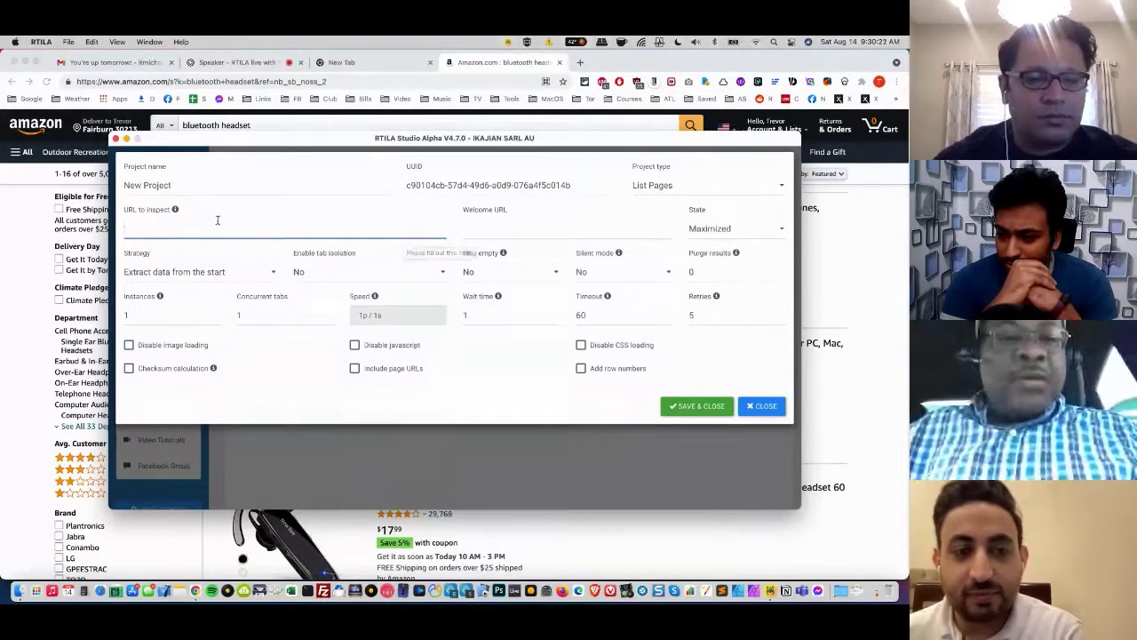
left_click(189, 185)
left_click_drag(189, 185, 106, 192)
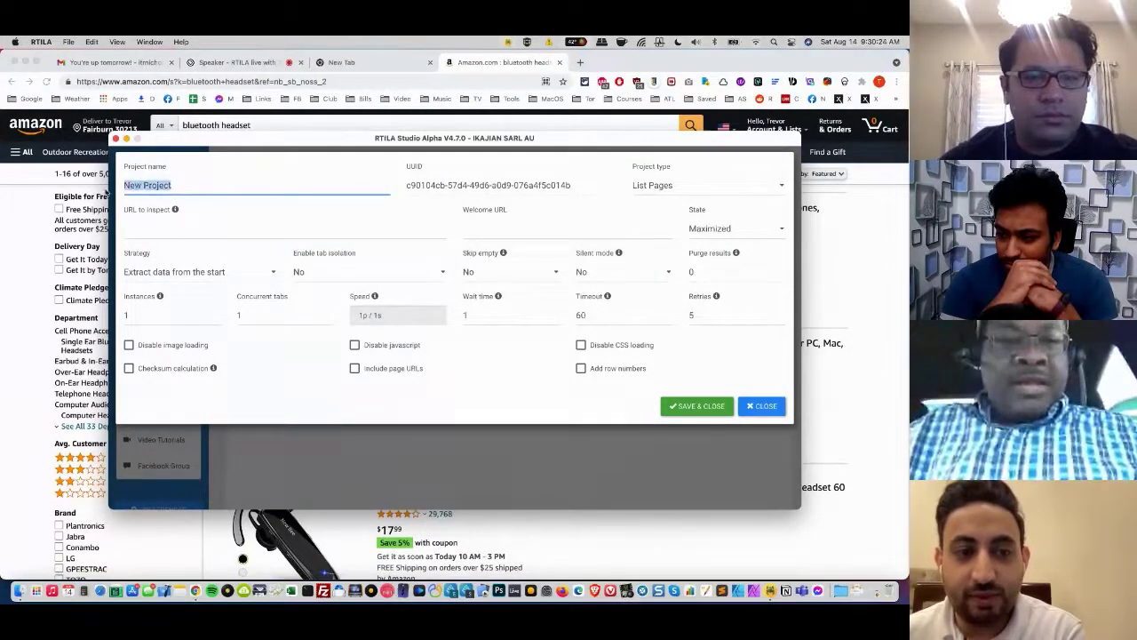
type("Ama")
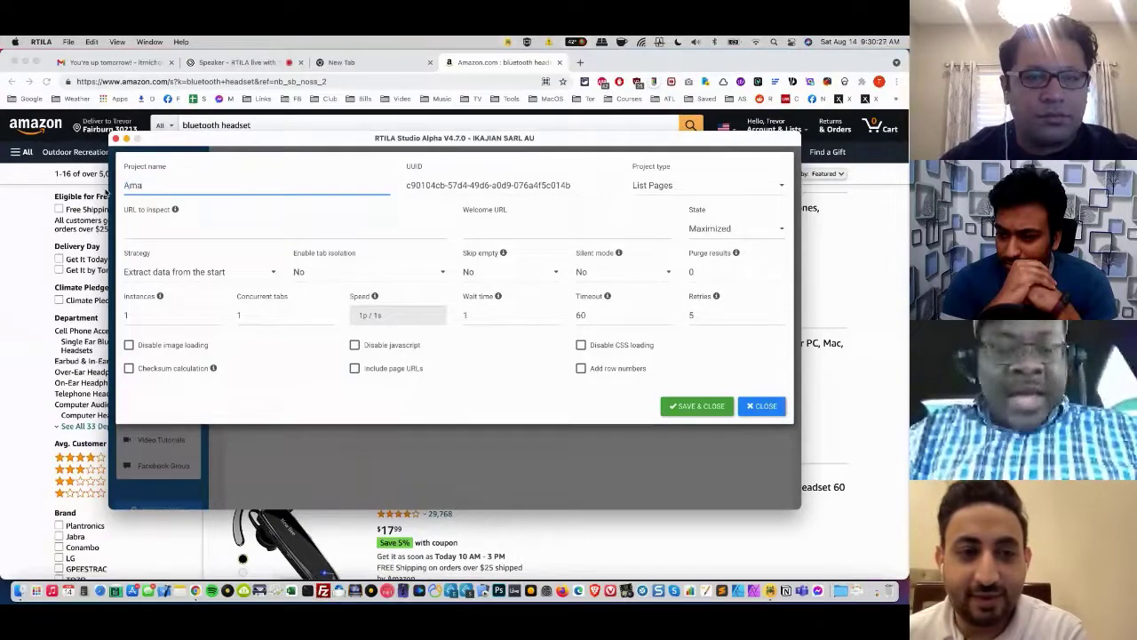
type("zon B")
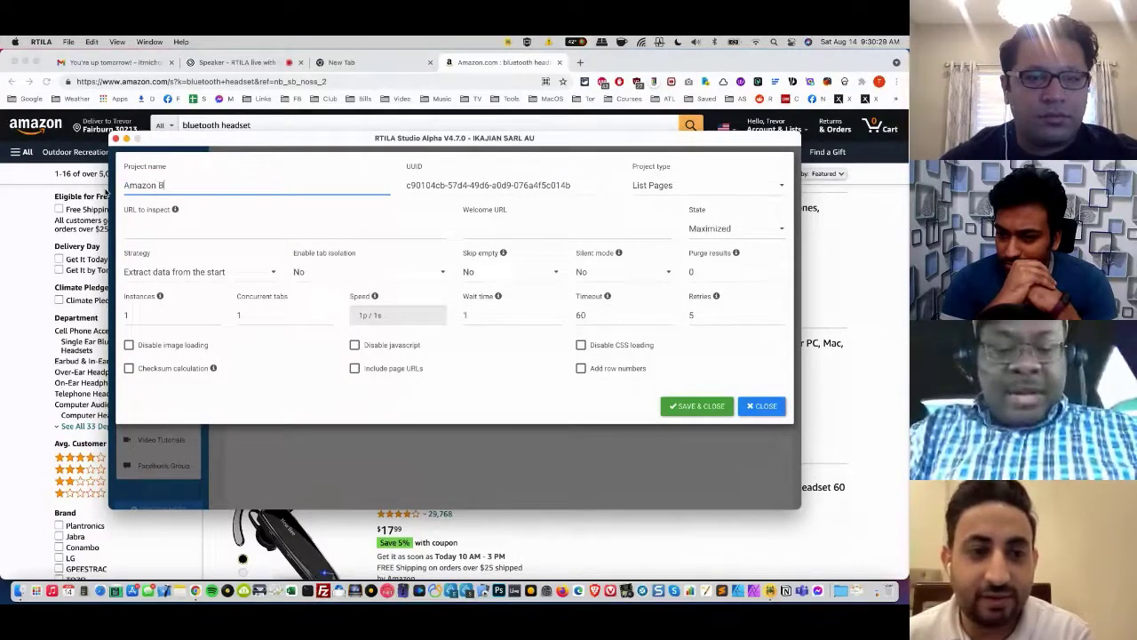
type("luetooth")
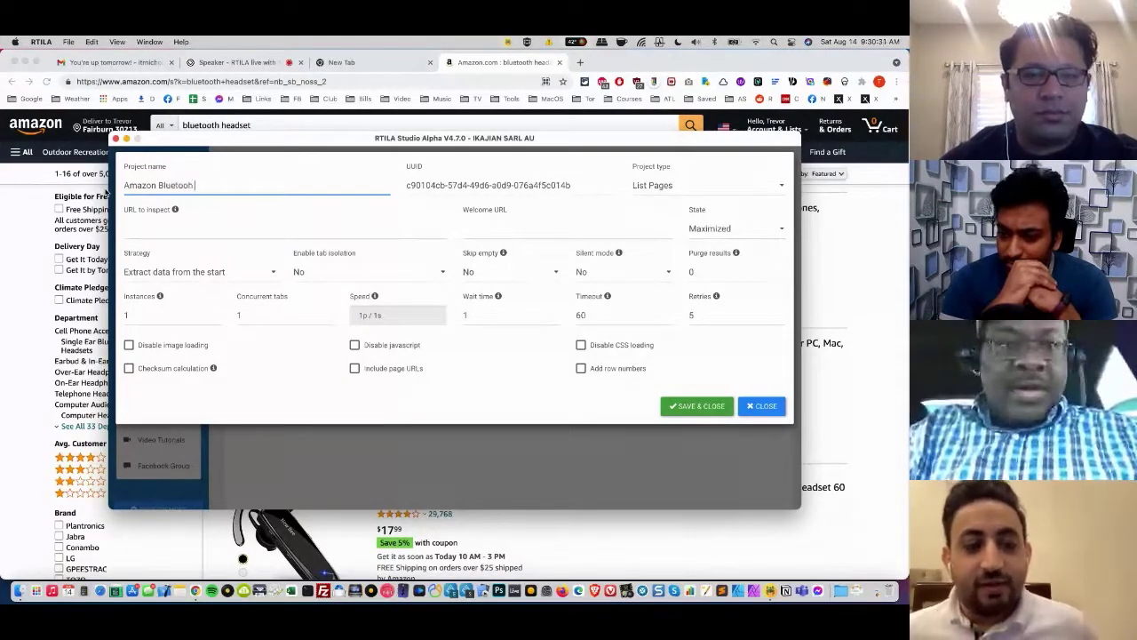
key("BackSpace")
key("BackSpace")
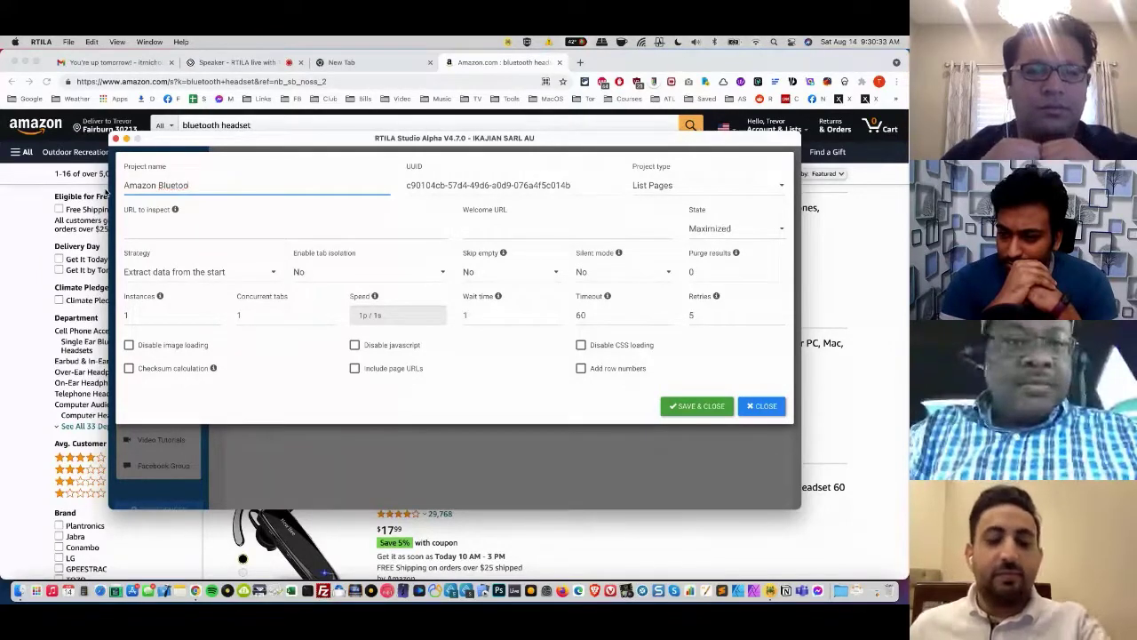
type("th Hea")
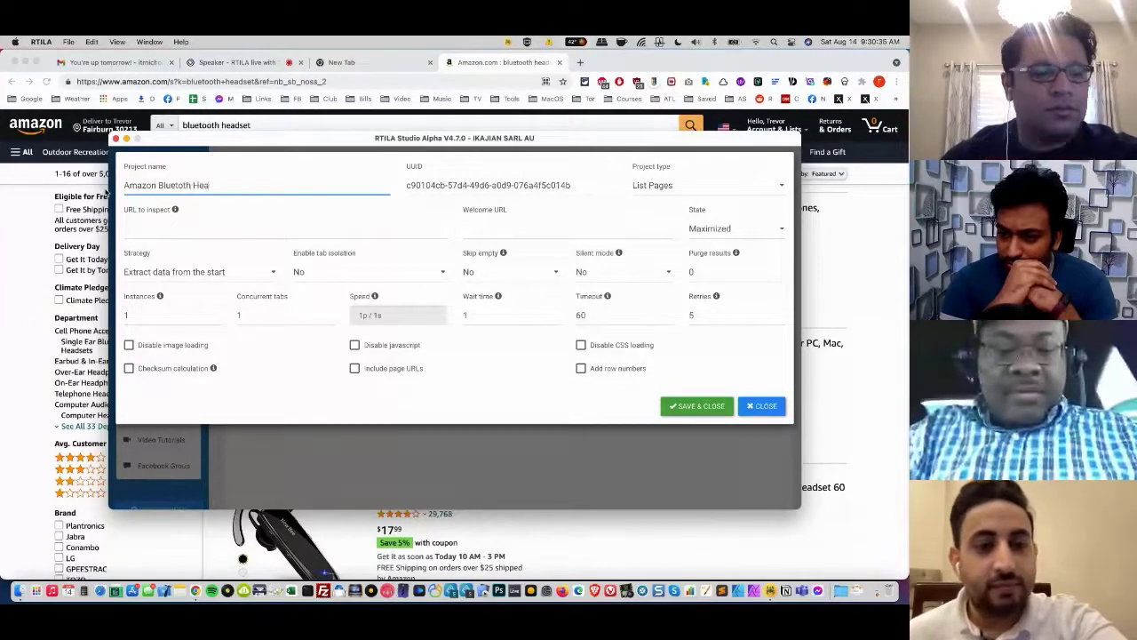
type("dset")
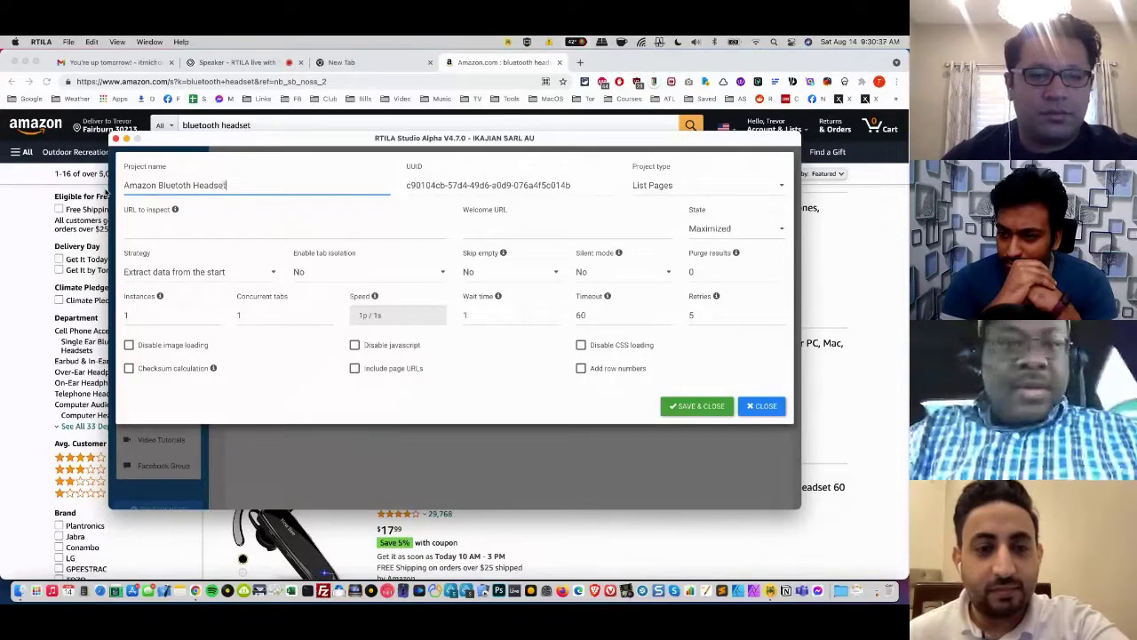
left_click(139, 229)
key("super+v")
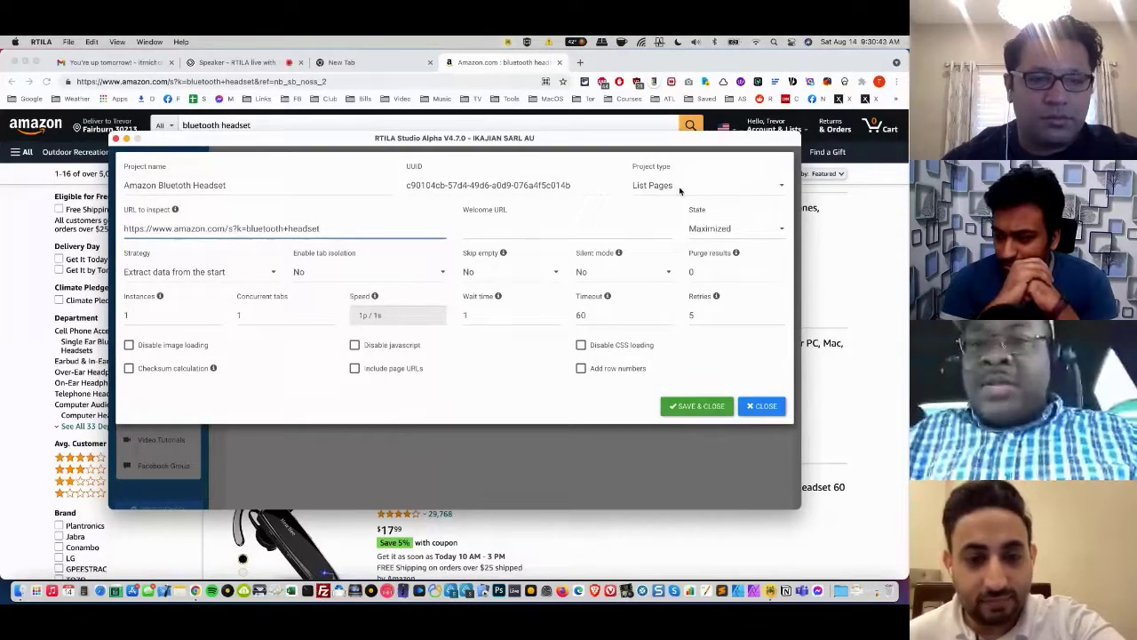
- Set the project type to List Pages and save the project settings
left_click(782, 186)
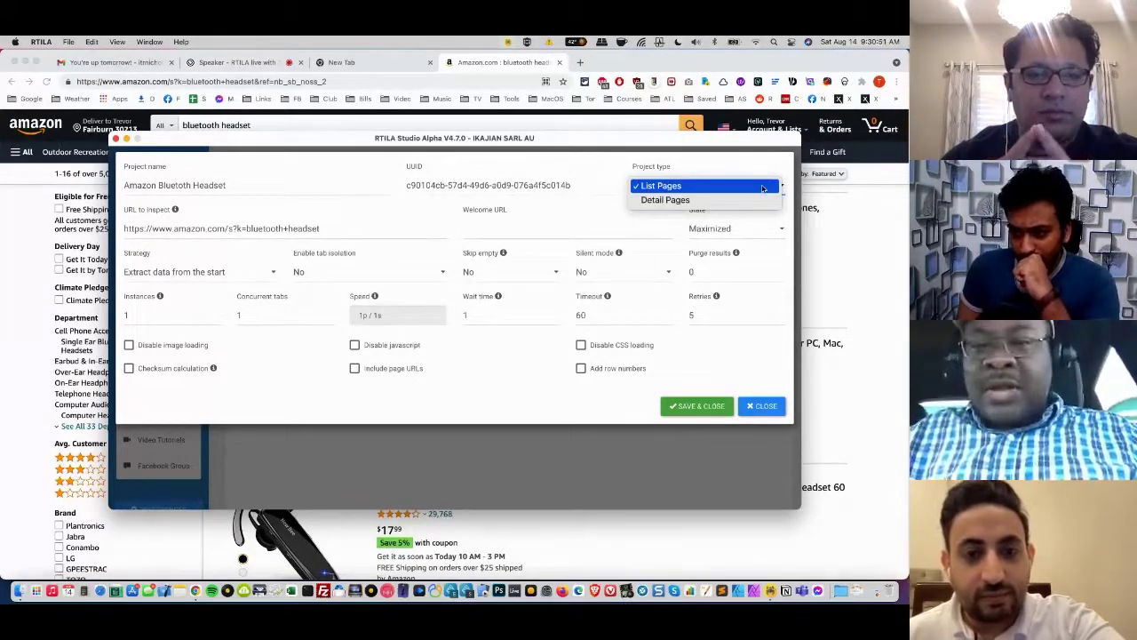
left_click(762, 186)
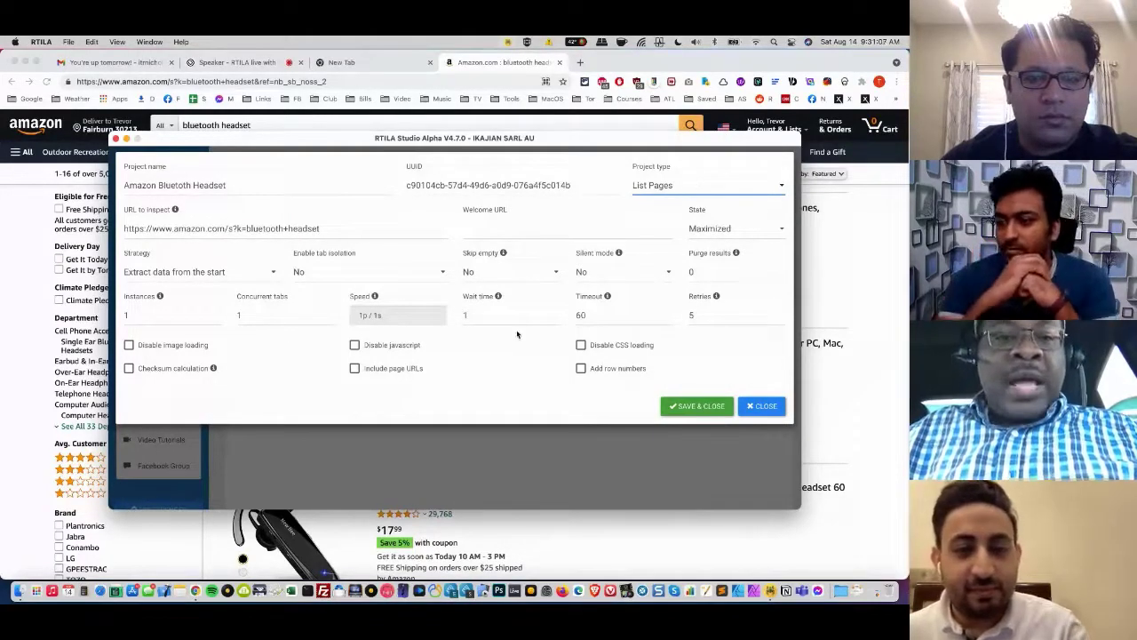
left_click(716, 409)
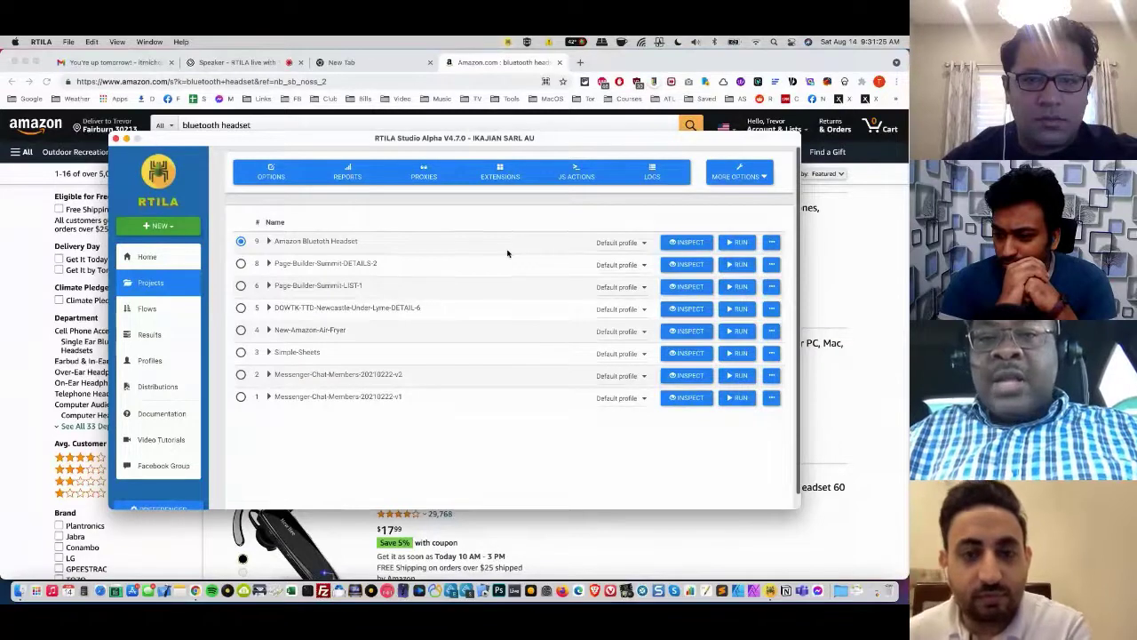
- Open the Amazon Bluetoth Headset project for inspection and return to the beginning of the loaded bluetooth headset results page
left_click(695, 248)
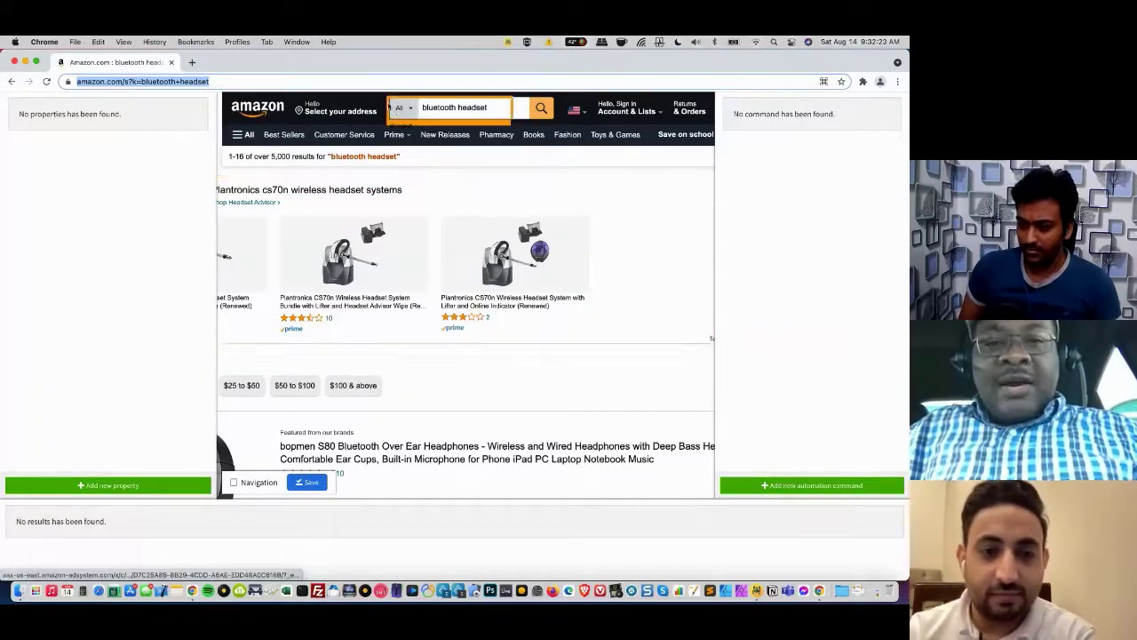
scroll(410, 260, "down", 5)
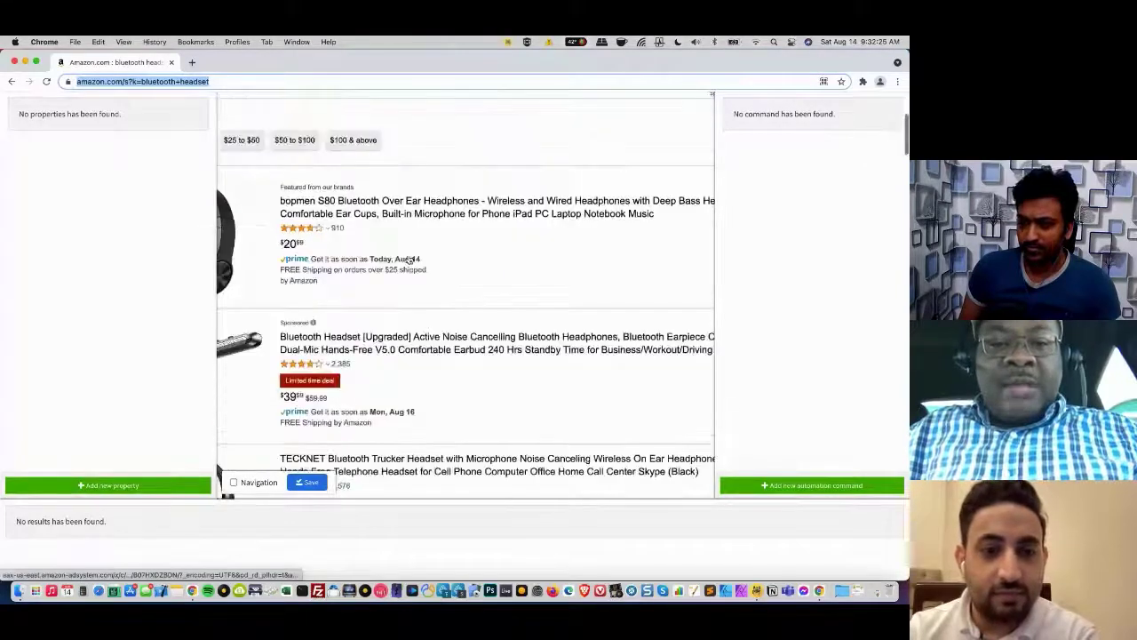
scroll(410, 259, "left", 3)
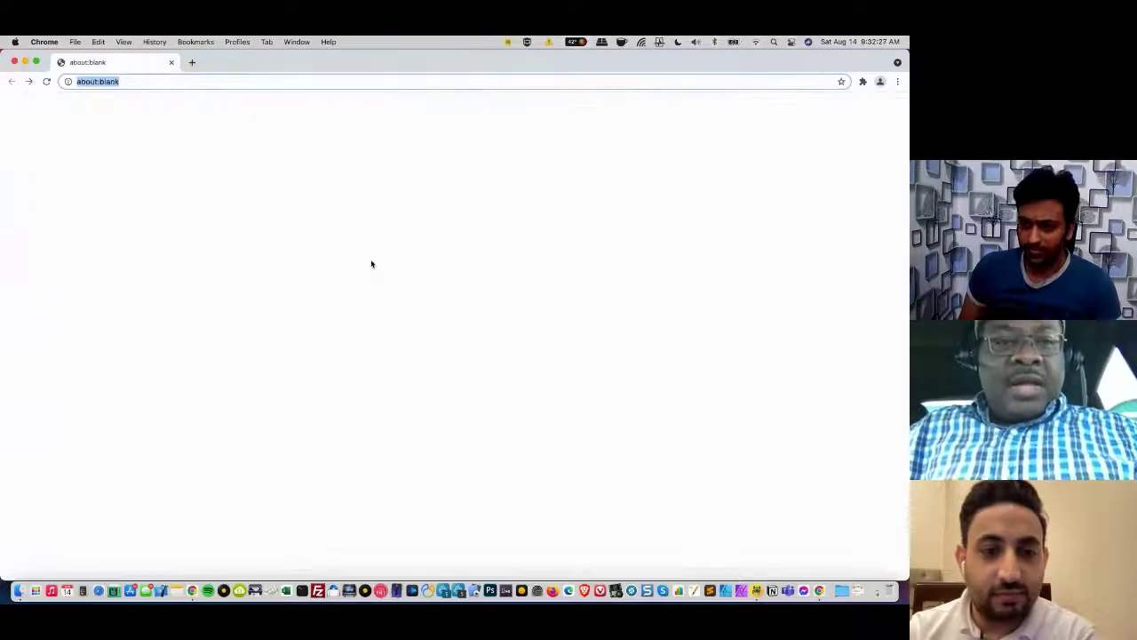
left_click(28, 82)
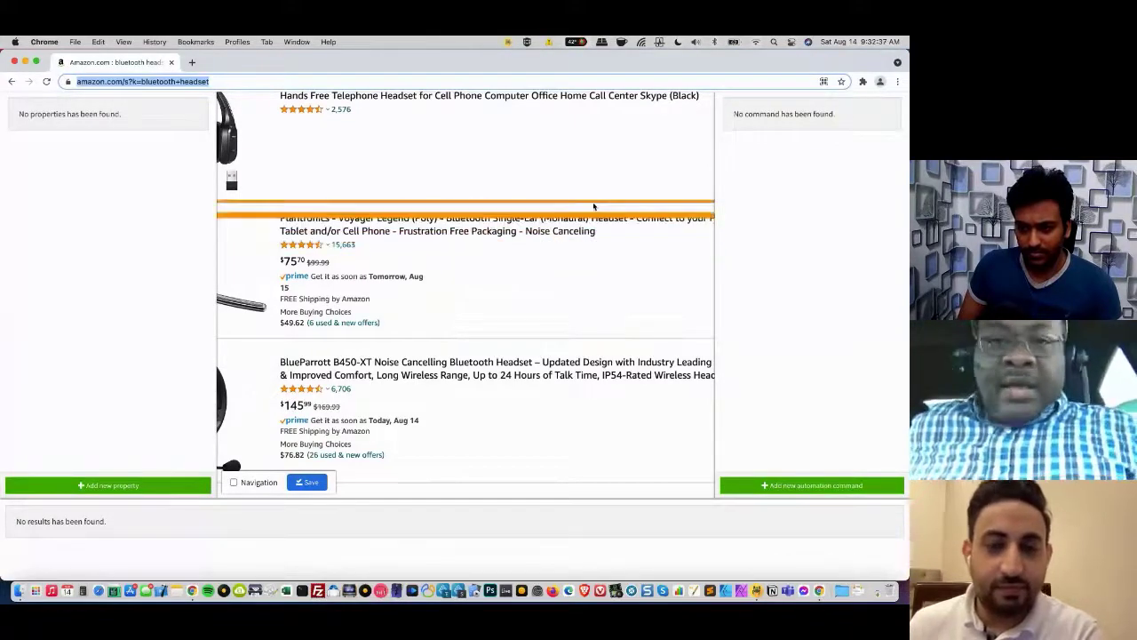
scroll(593, 213, "up", 5)
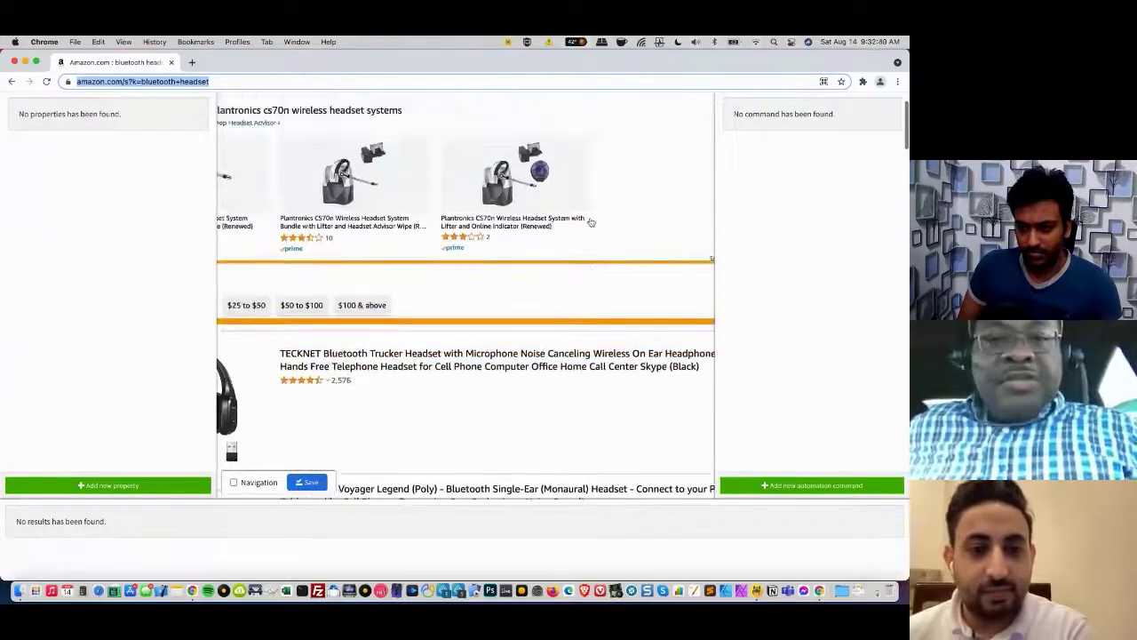
scroll(591, 222, "up", 2)
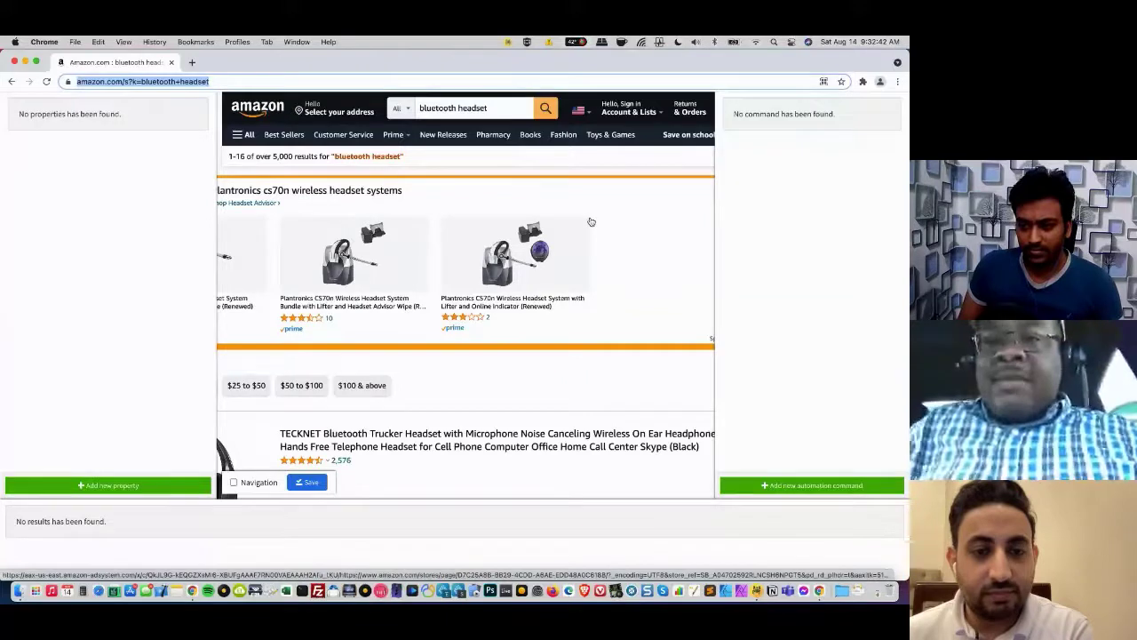
- Open the RTILA extension's display options and turn off the Automation pane
left_click(863, 82)
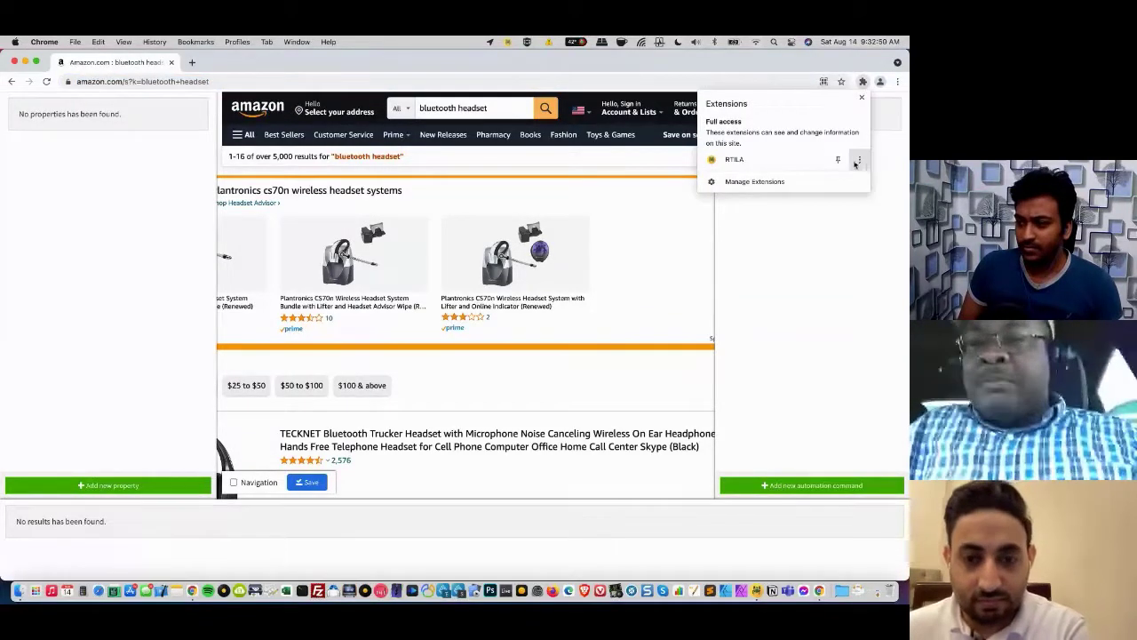
left_click(784, 163)
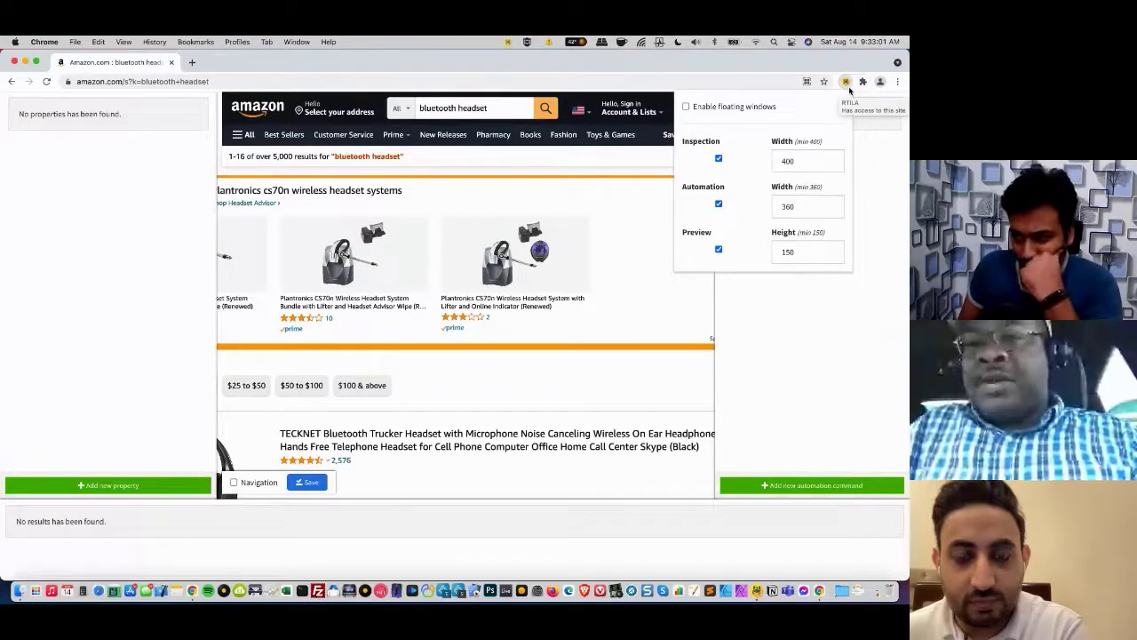
left_click(795, 161)
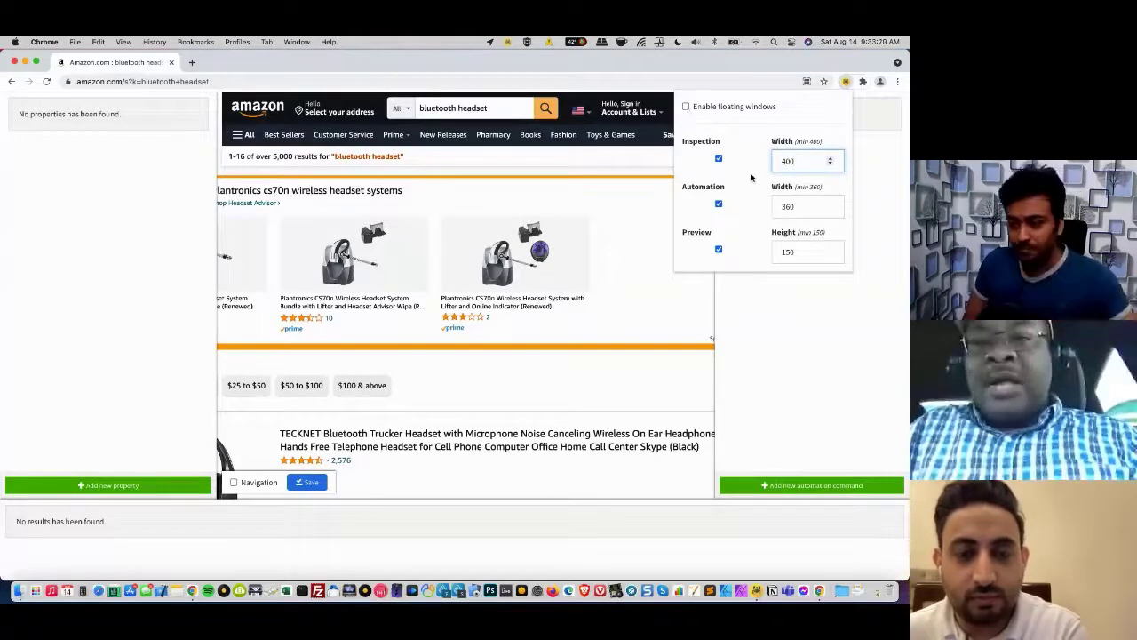
left_click(718, 205)
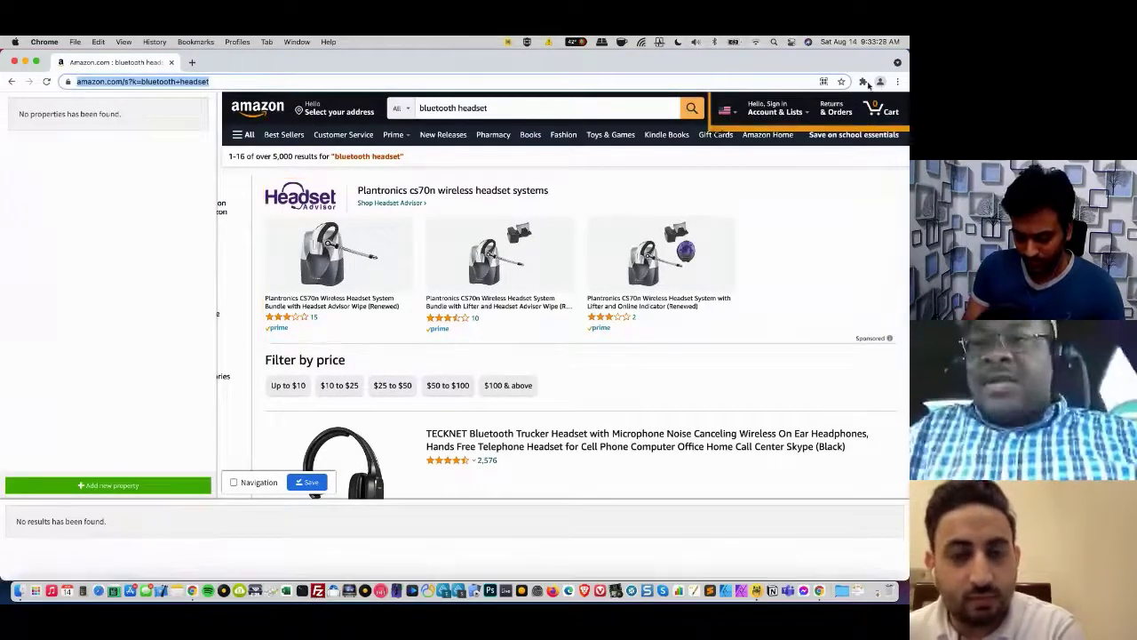
- Pin the RTILA extension in the browser and review its display options
left_click(863, 81)
left_click(837, 159)
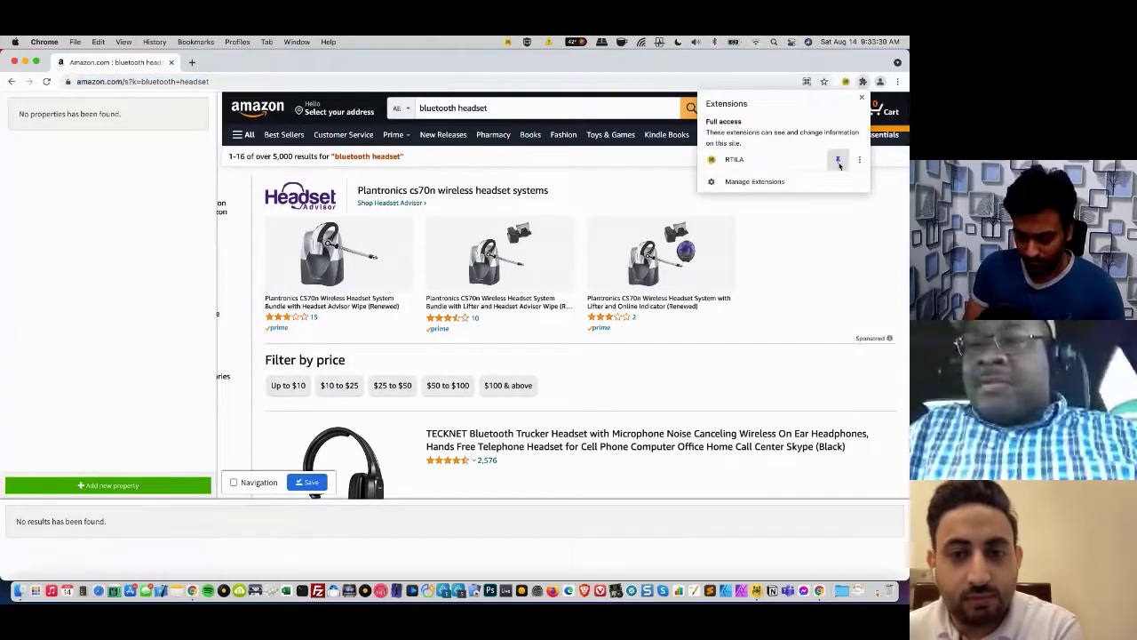
left_click(846, 82)
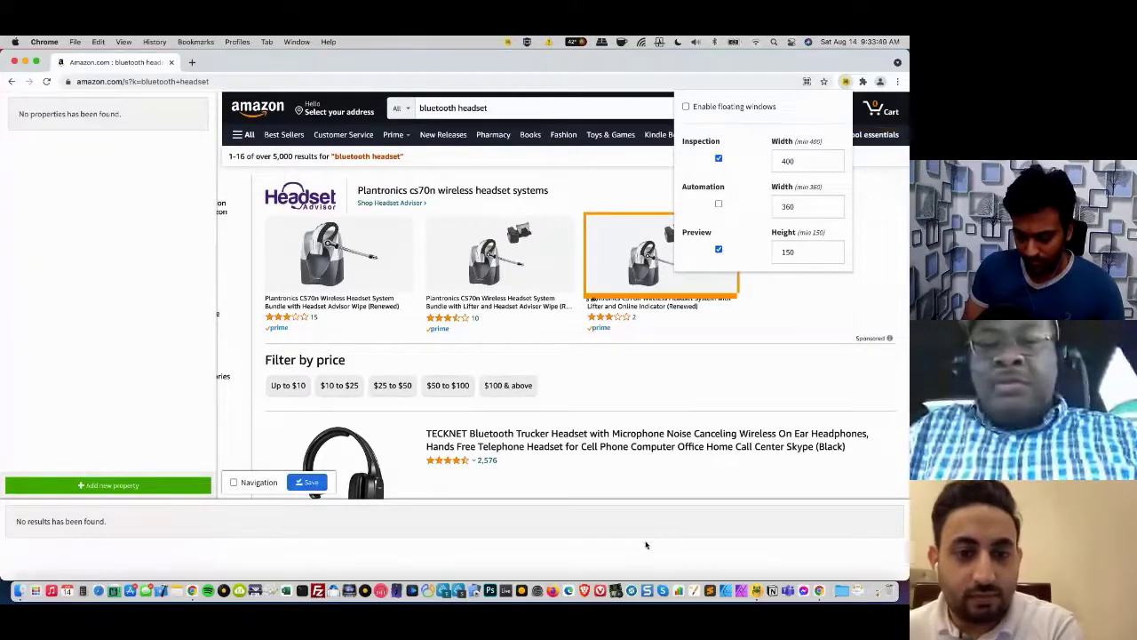
key("Escape")
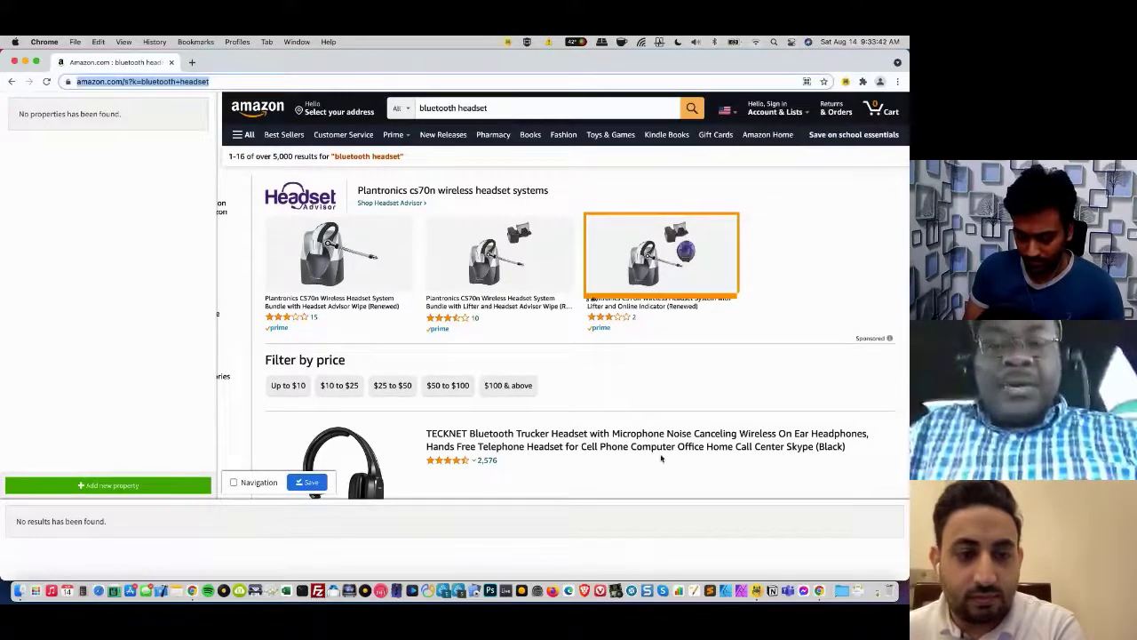
- Add a new property and pick the TECKNET Bluetooth Trucker Headset title as its sample element
scroll(652, 390, "down", 1)
scroll(653, 390, "down", 3)
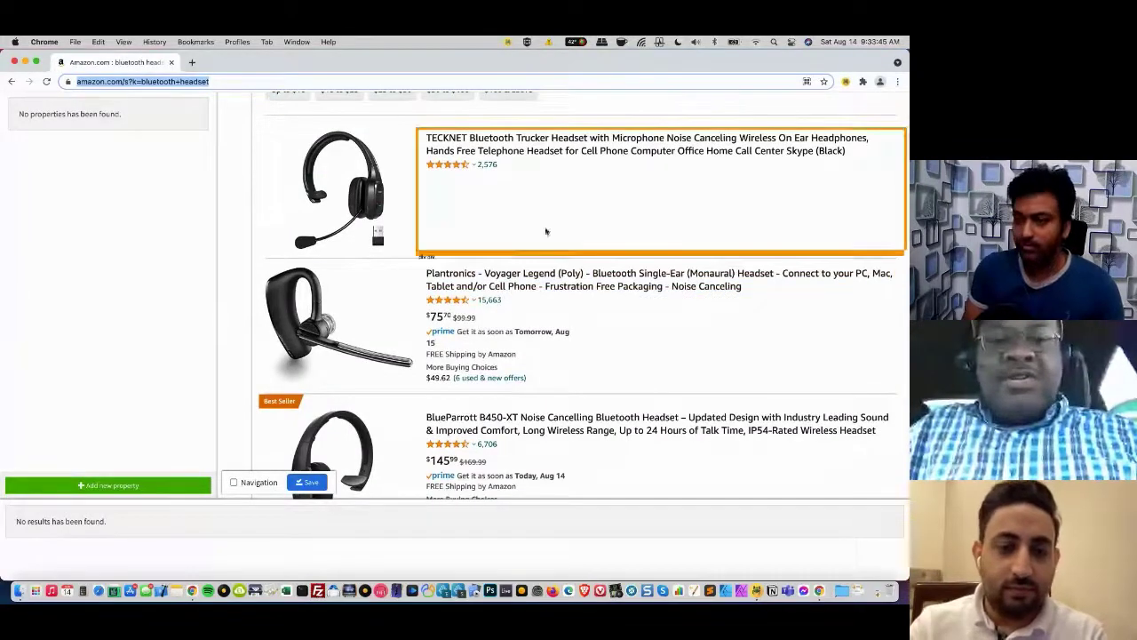
left_click(171, 487)
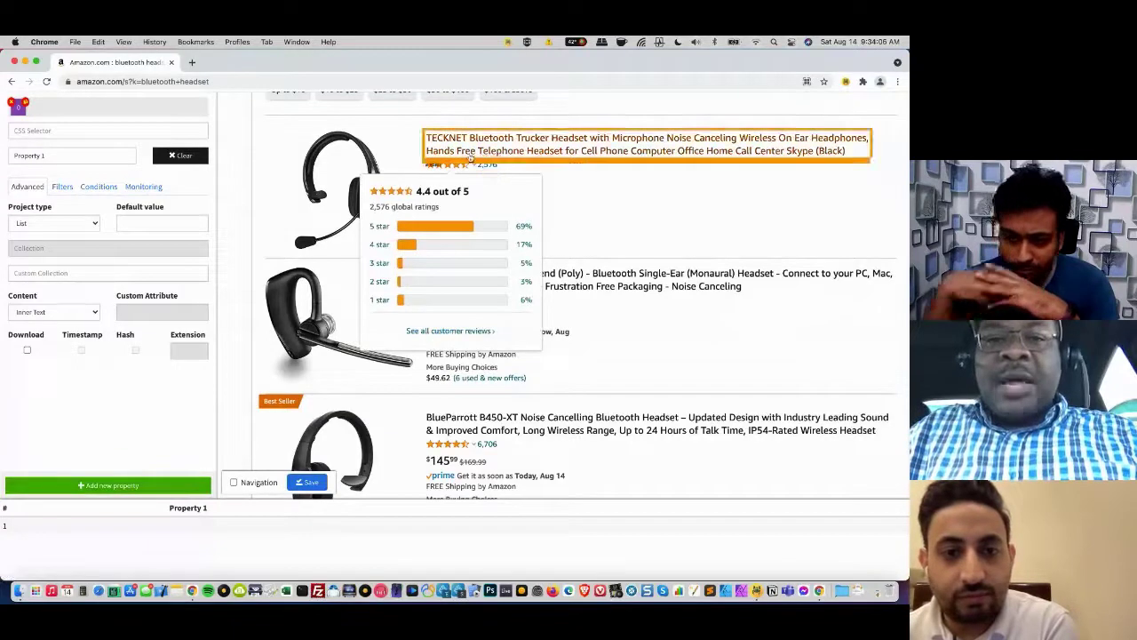
left_click(607, 151)
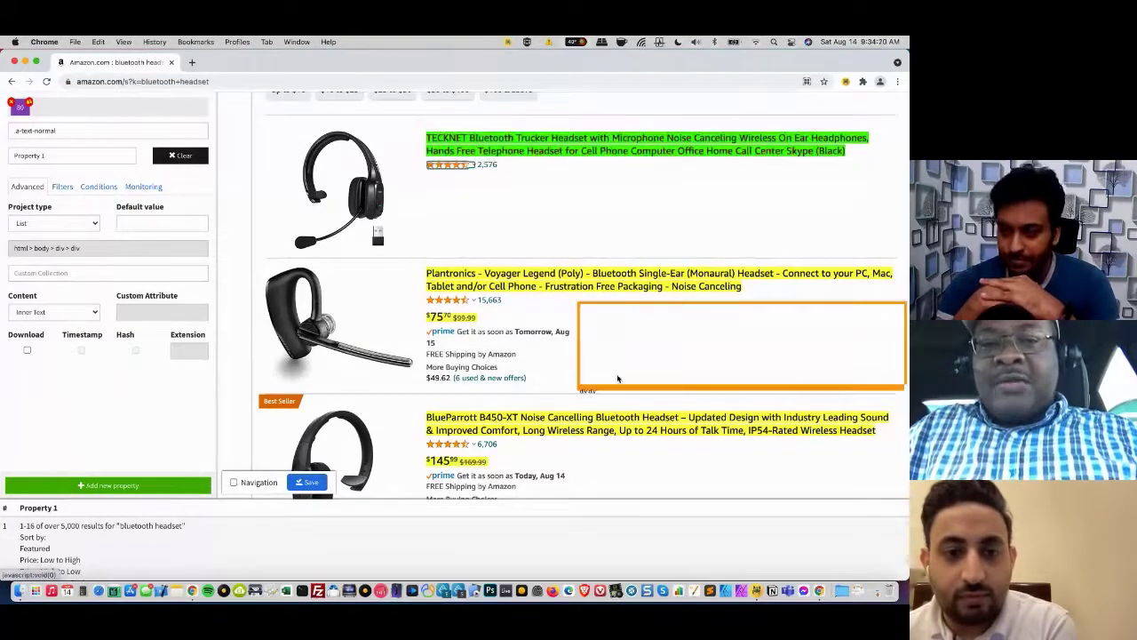
- Look through the results page to examine which elements are highlighted as matches besides the product titles
scroll(618, 373, "down", 5)
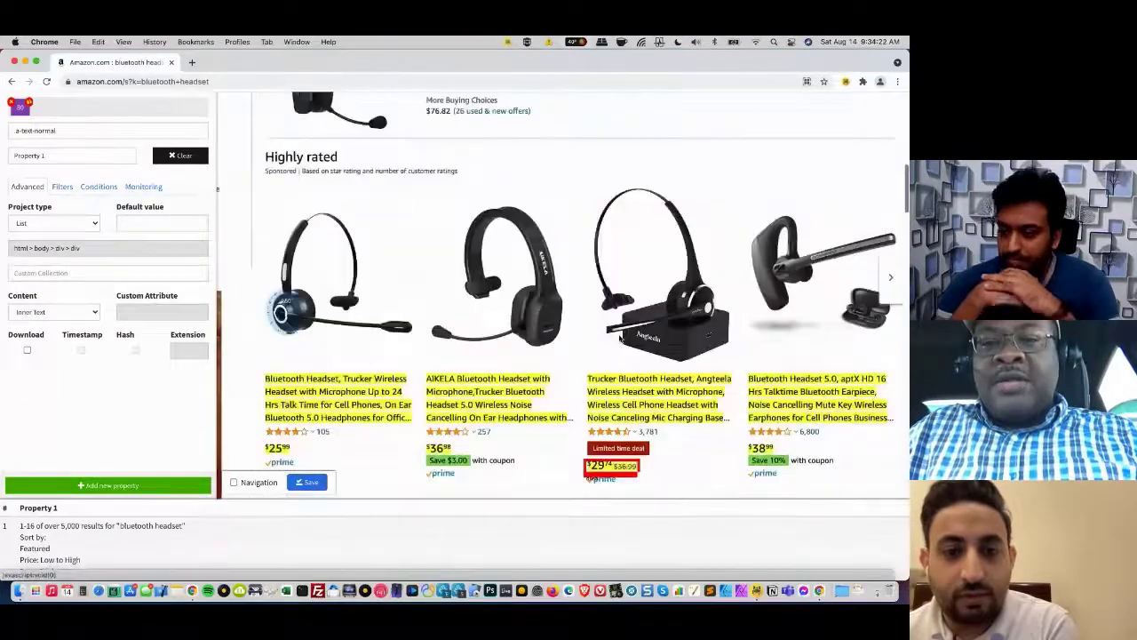
scroll(620, 337, "up", 8)
scroll(619, 338, "down", 3)
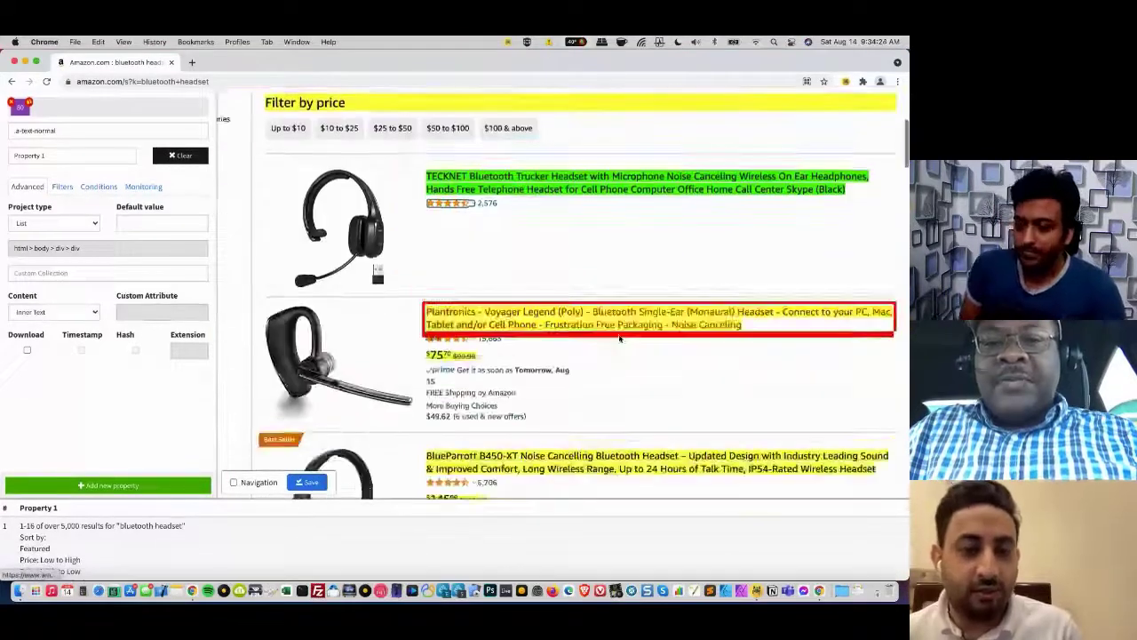
scroll(619, 338, "down", 1)
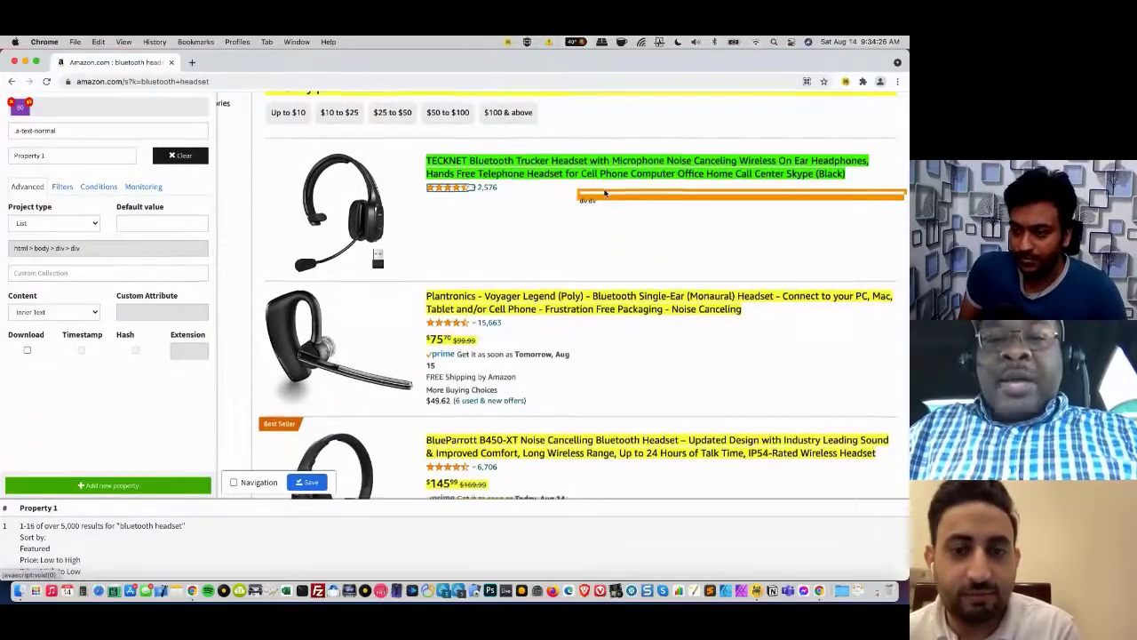
scroll(604, 193, "down", 6)
scroll(513, 171, "up", 3)
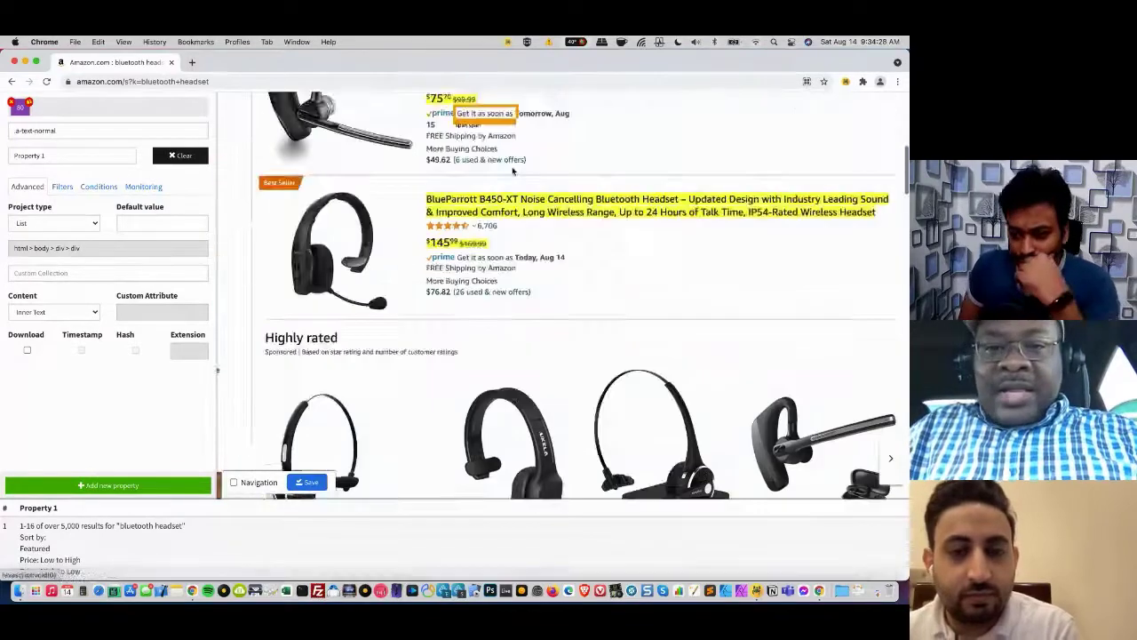
scroll(506, 305, "down", 5)
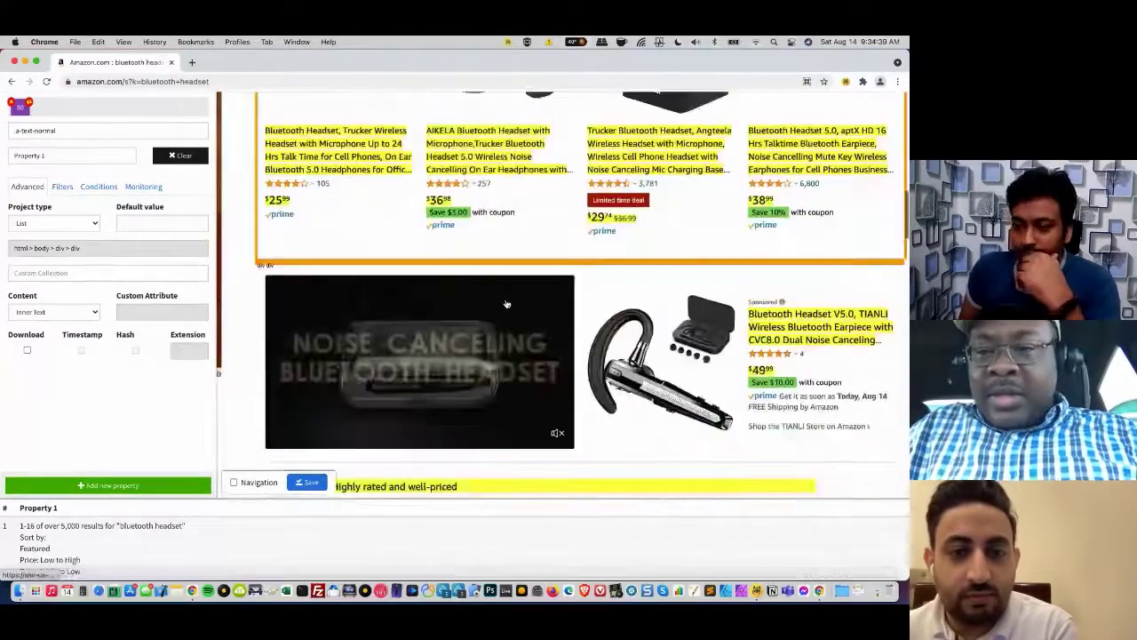
scroll(506, 305, "down", 10)
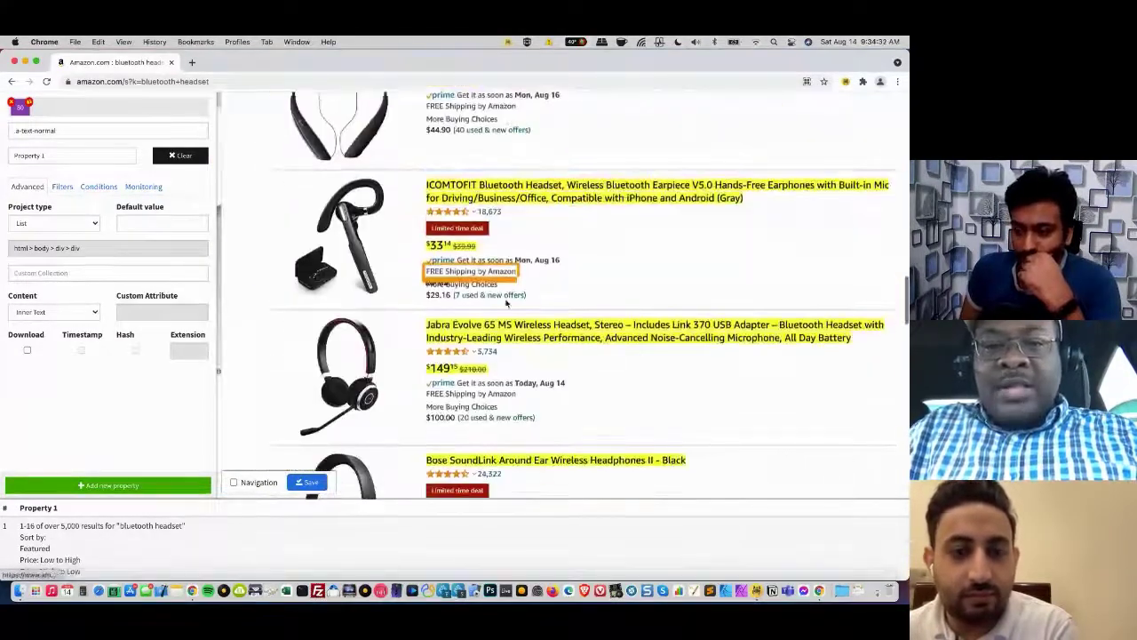
scroll(507, 303, "up", 8)
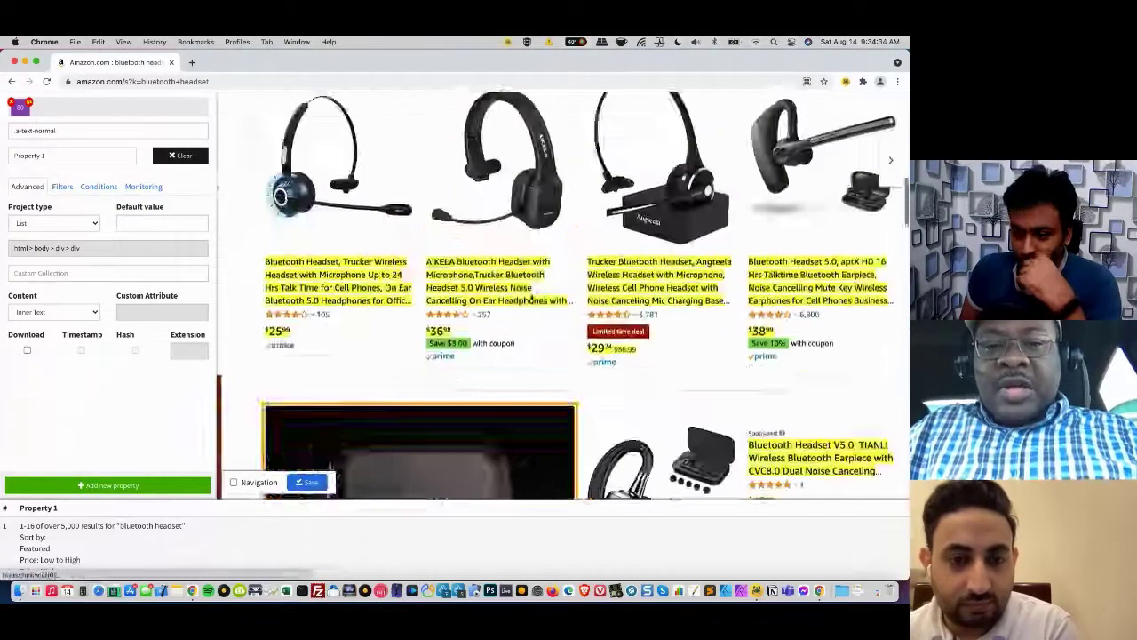
scroll(532, 301, "up", 2)
scroll(532, 300, "down", 6)
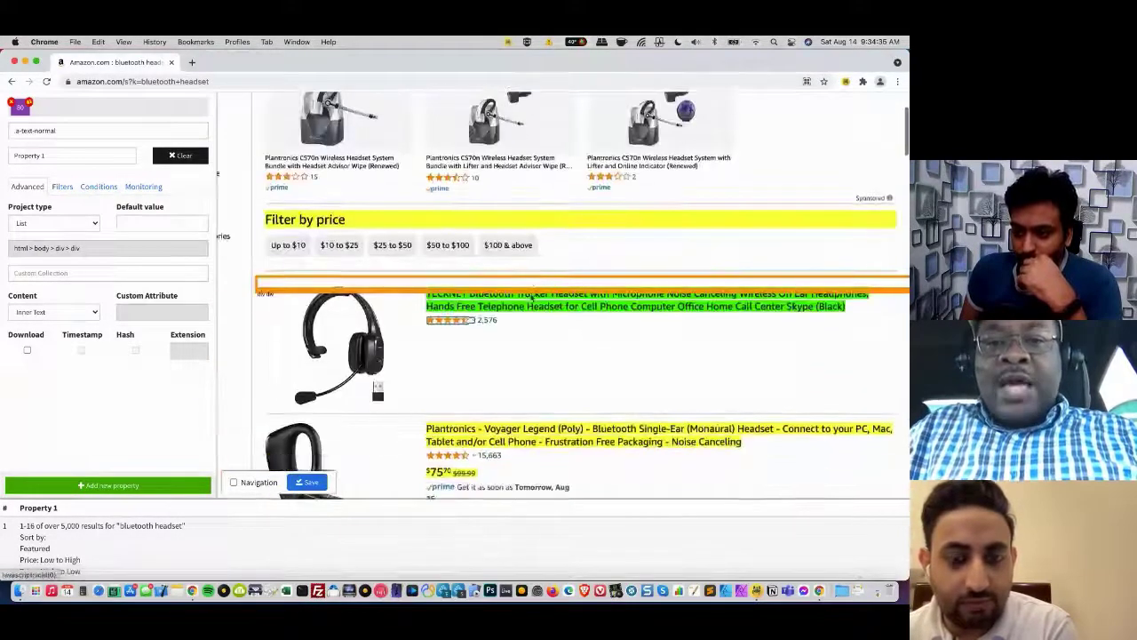
scroll(532, 295, "down", 2)
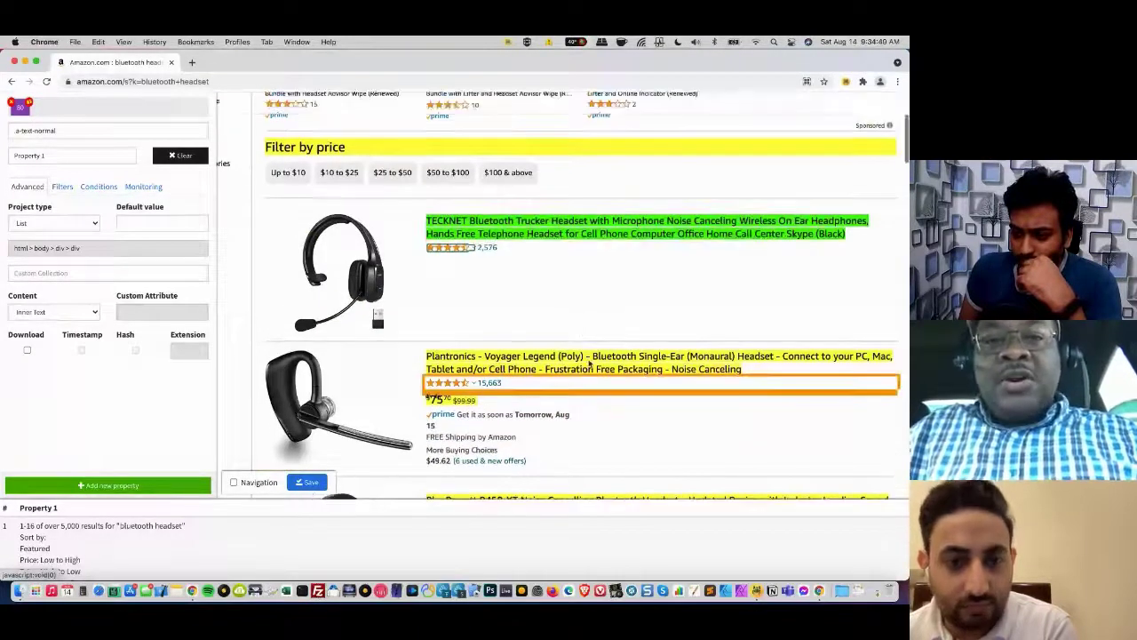
- Exclude the "Filter by price" heading and the "Plantronics cs70n wireless headset systems" heading from Property 1's matches
scroll(589, 355, "up", 4)
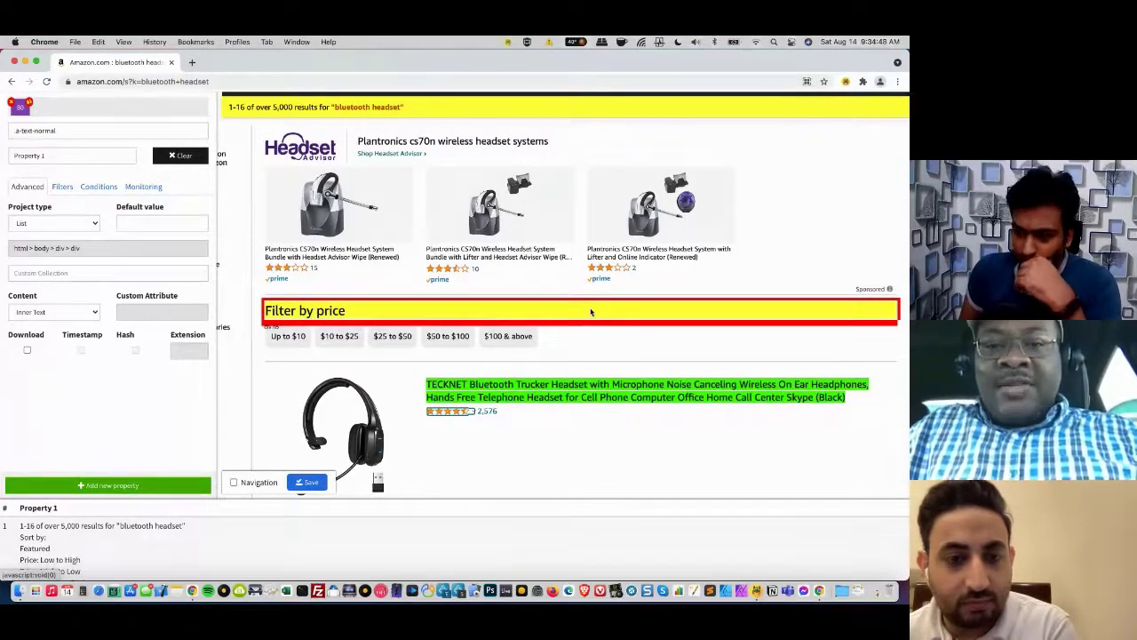
left_click(591, 311)
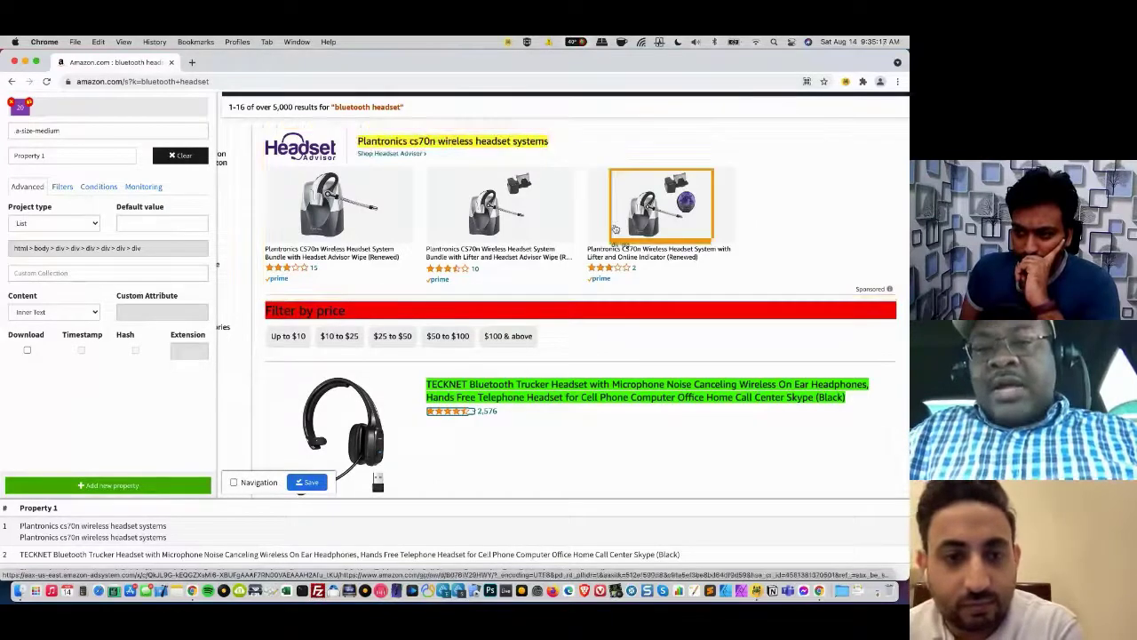
scroll(613, 227, "down", 5)
scroll(613, 227, "up", 5)
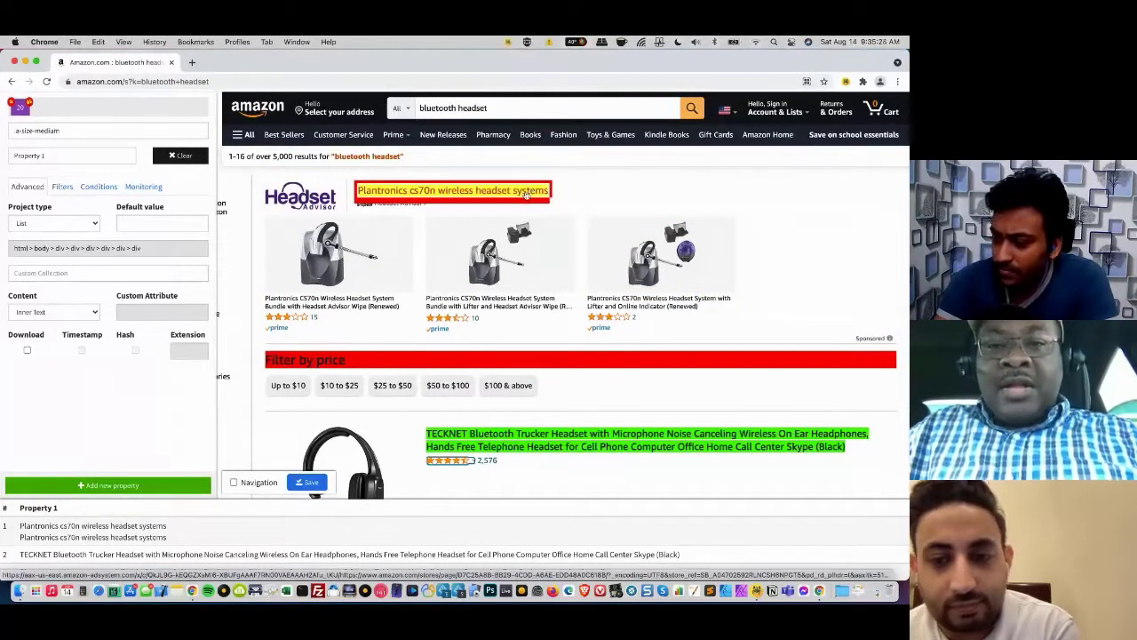
left_click(533, 194)
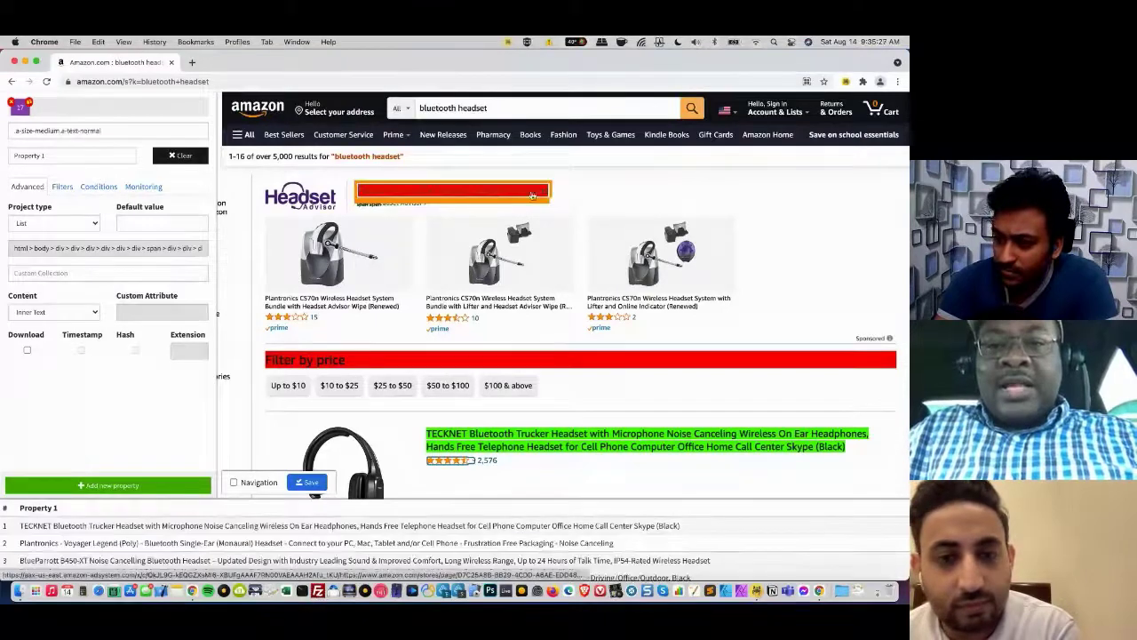
- Exclude the sponsored TIANLI headset title and the New bee title under "Highly rated and well-priced" from Property 1's matches
scroll(588, 457, "down", 4)
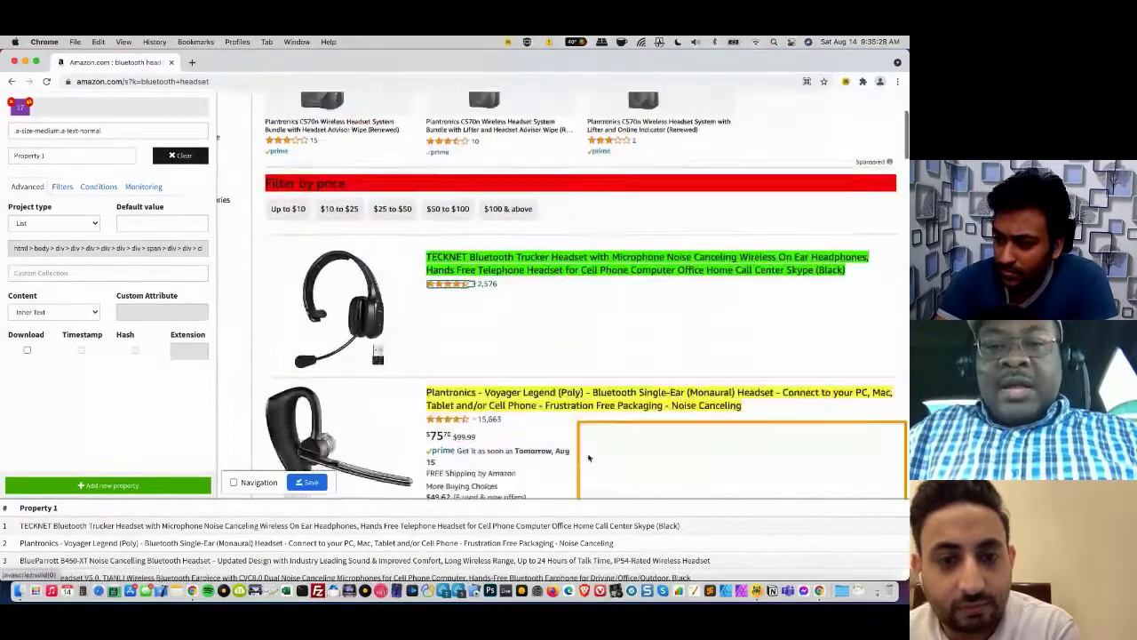
scroll(589, 458, "down", 2)
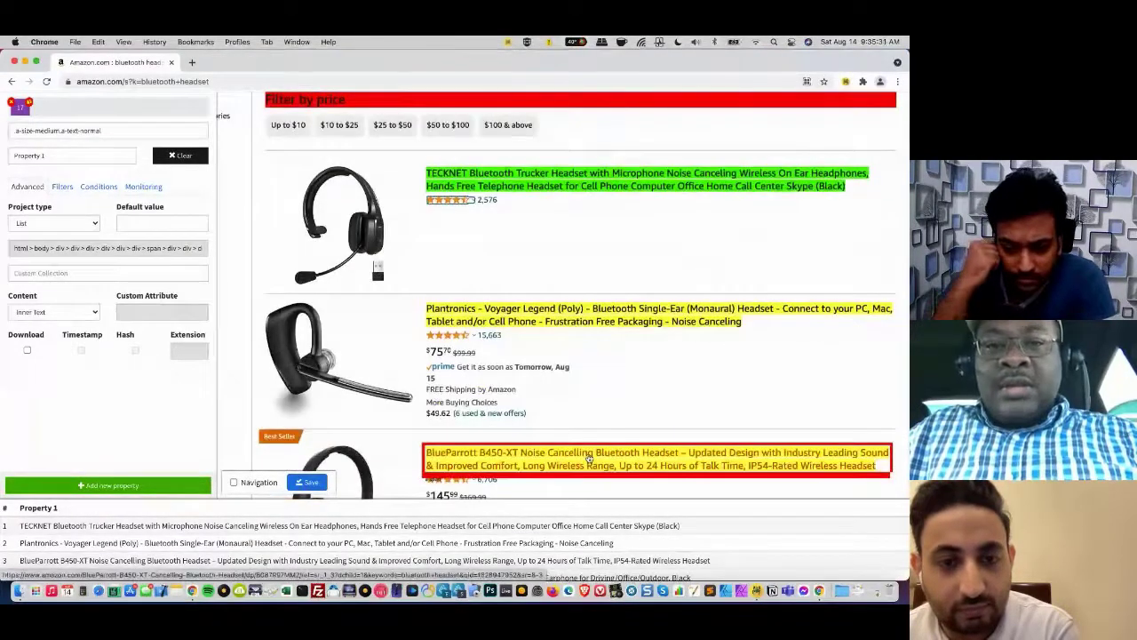
scroll(588, 458, "down", 4)
scroll(588, 457, "down", 15)
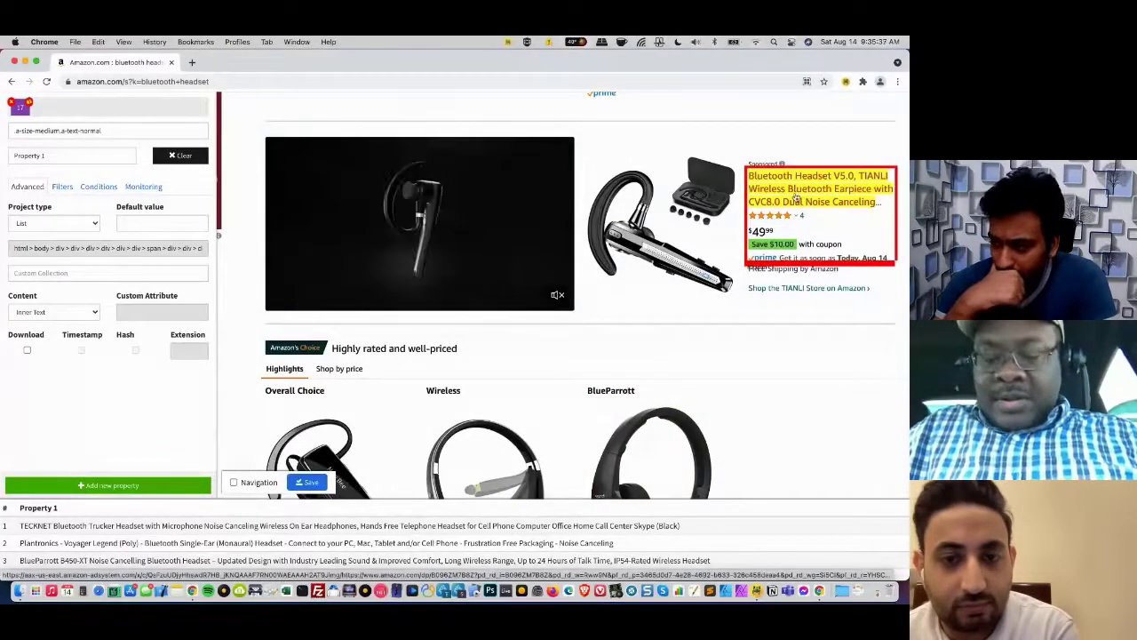
left_click(797, 195)
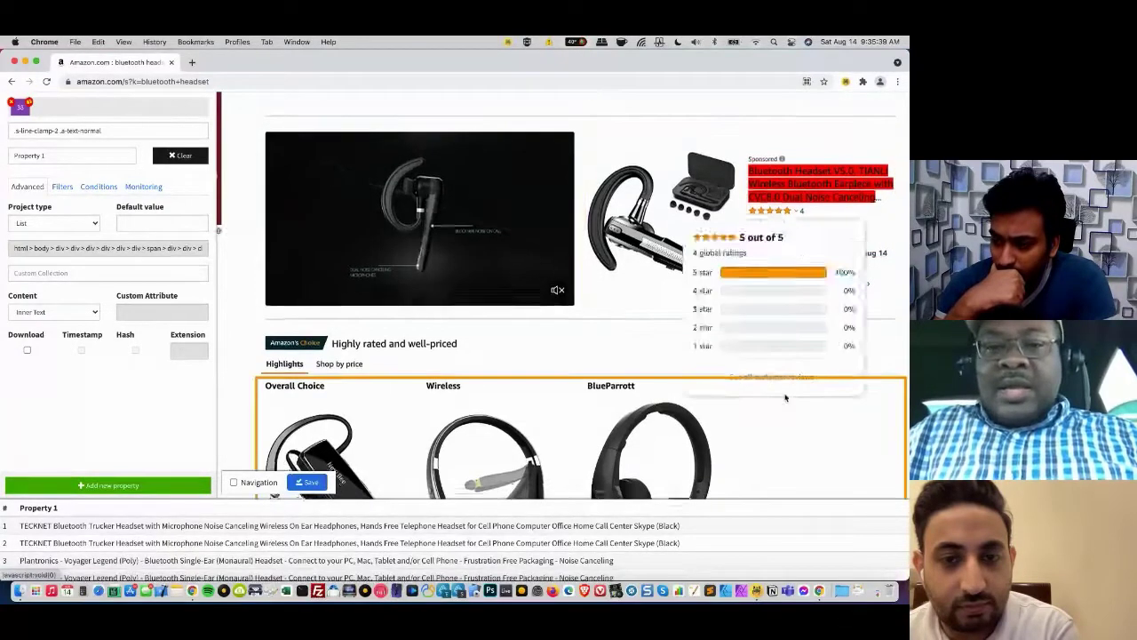
scroll(785, 395, "down", 4)
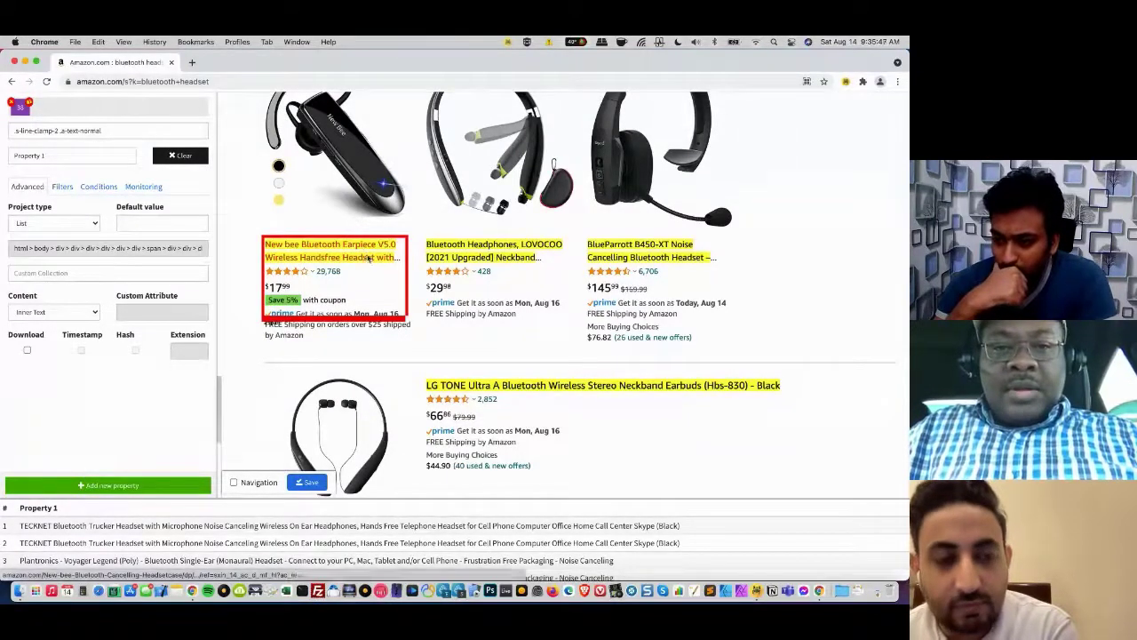
left_click(366, 257)
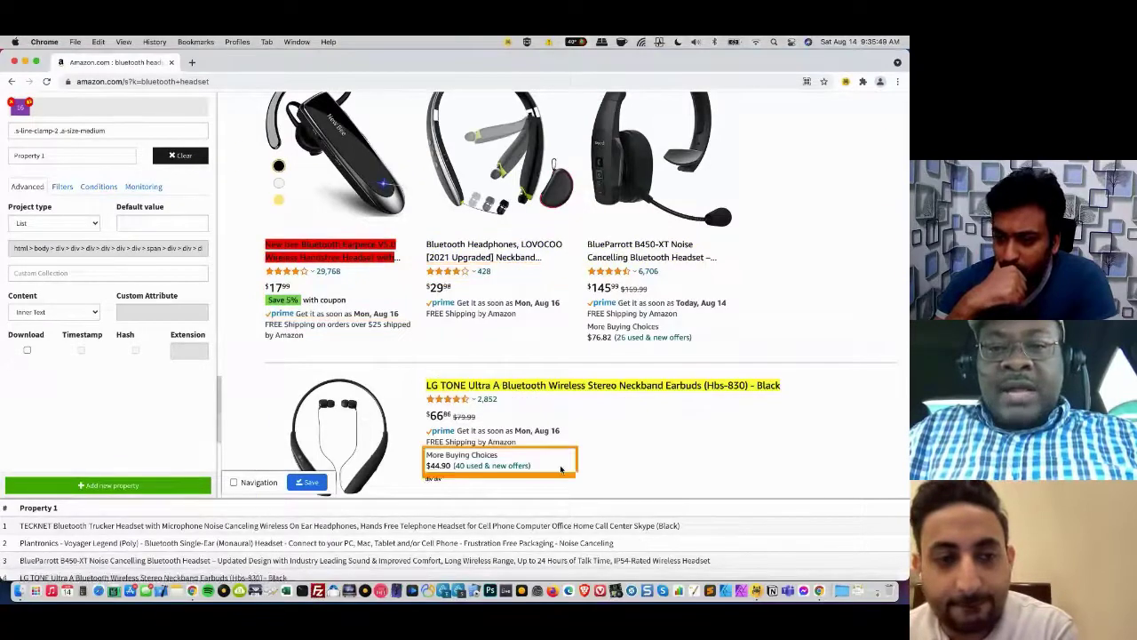
- Look through the remaining search results to examine which product titles are highlighted as Property 1 matches
scroll(562, 462, "down", 4)
scroll(563, 462, "down", 10)
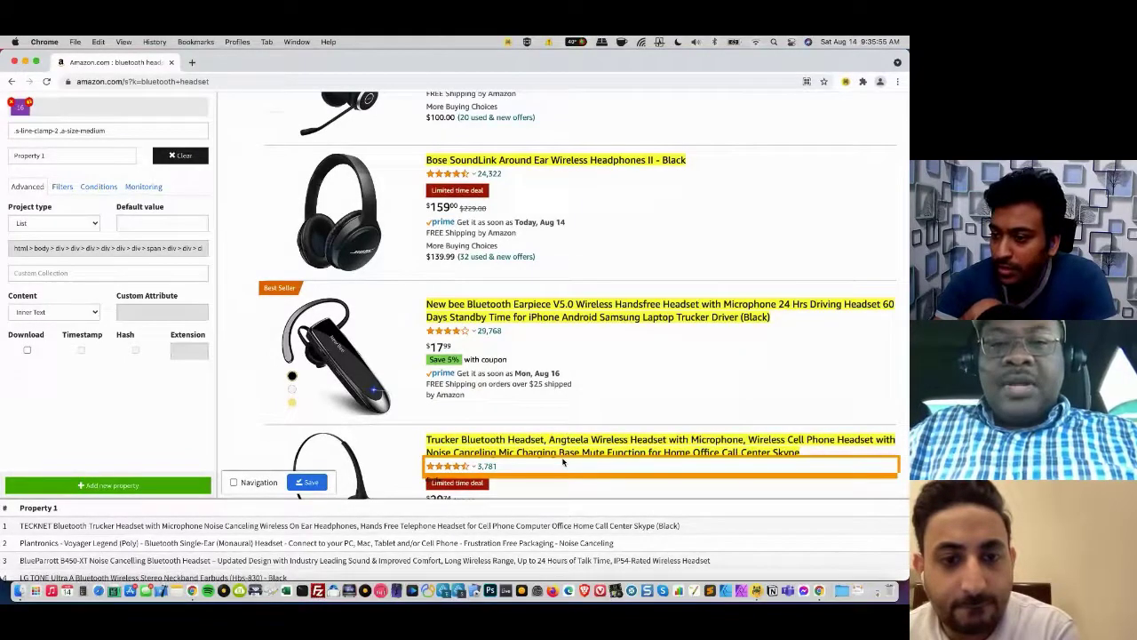
scroll(562, 462, "down", 10)
scroll(563, 462, "down", 5)
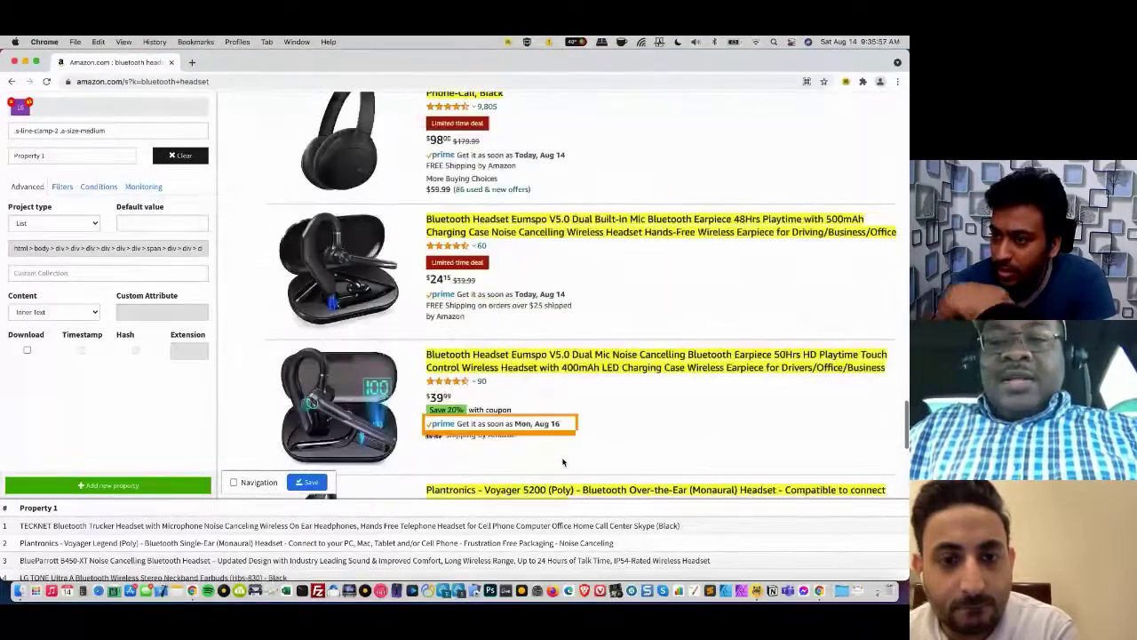
scroll(562, 462, "down", 5)
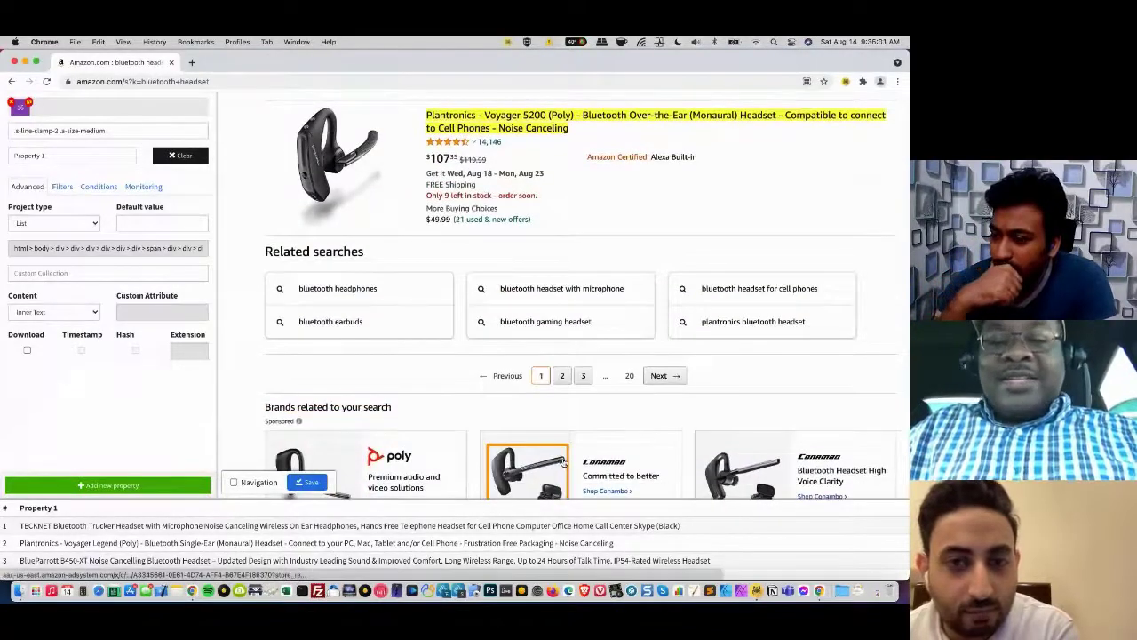
scroll(562, 462, "up", 3)
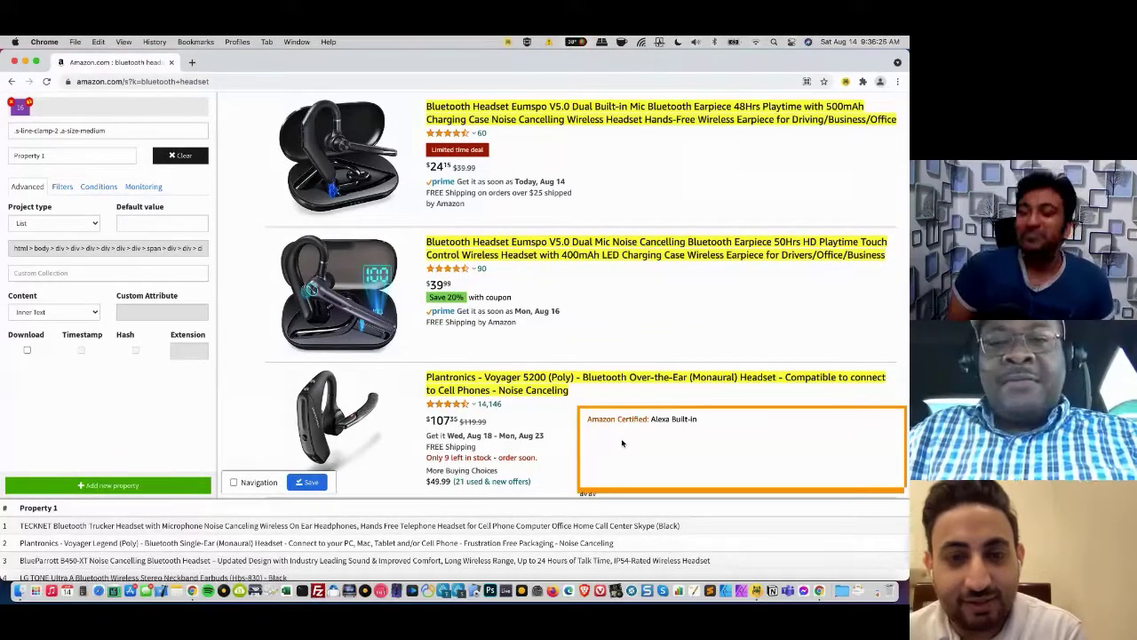
scroll(622, 442, "down", 2)
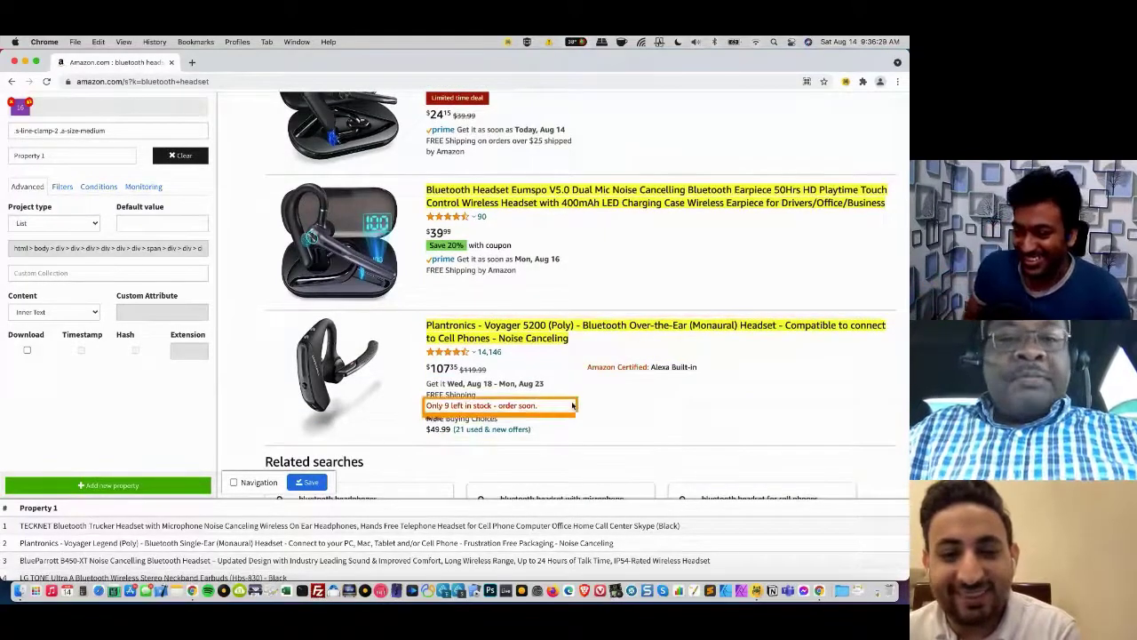
scroll(569, 409, "down", 5)
scroll(572, 406, "down", 5)
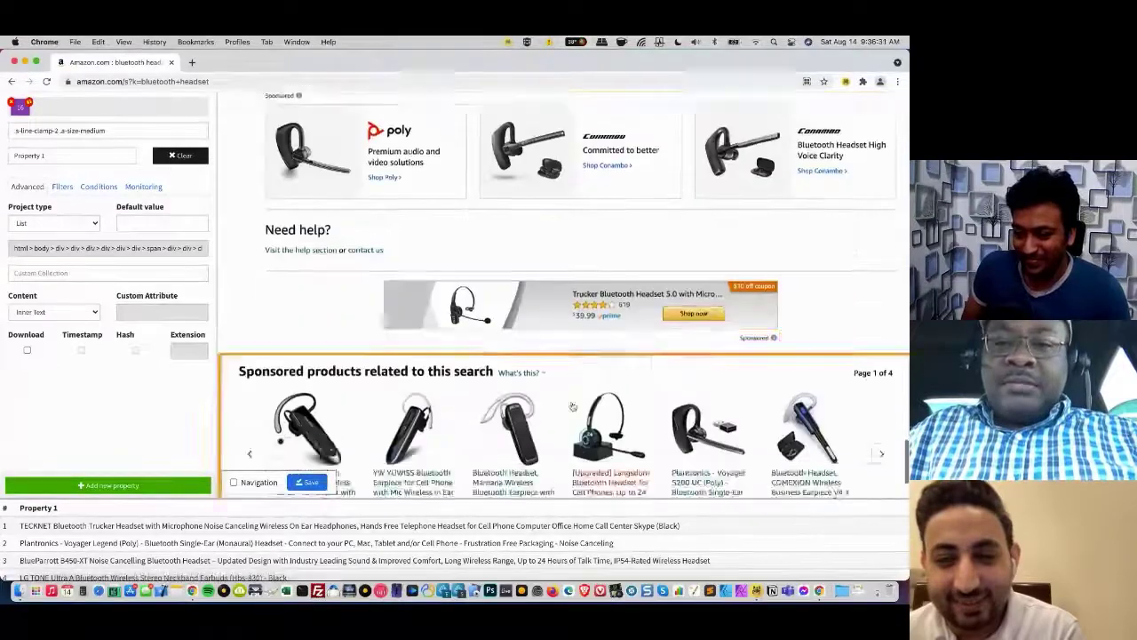
scroll(572, 406, "up", 8)
scroll(573, 405, "up", 4)
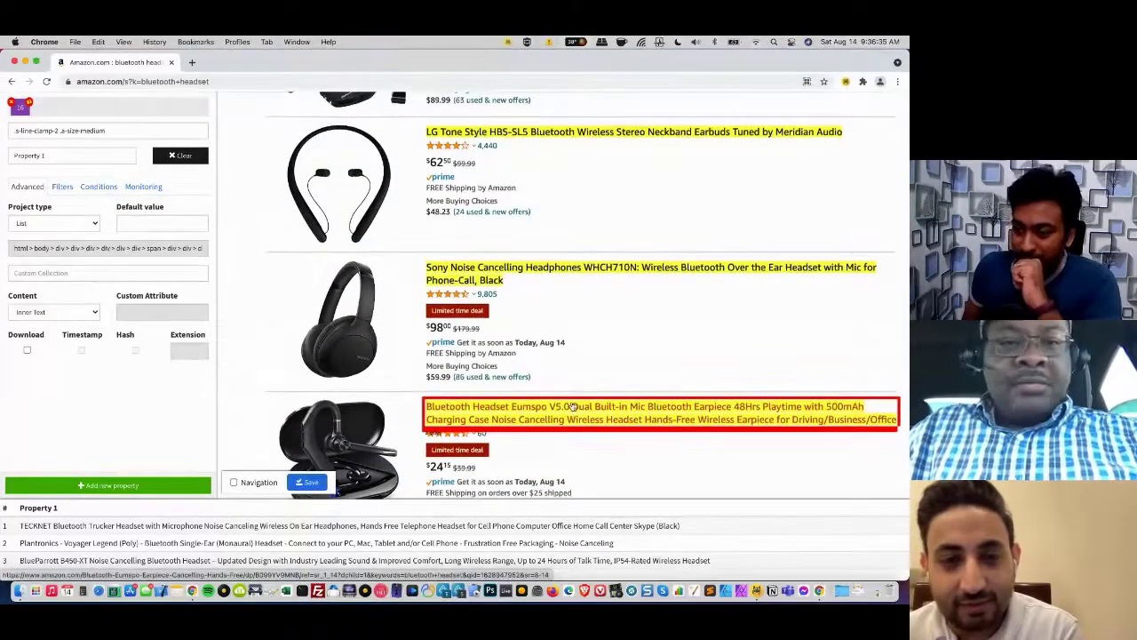
scroll(573, 405, "up", 5)
scroll(573, 405, "up", 6)
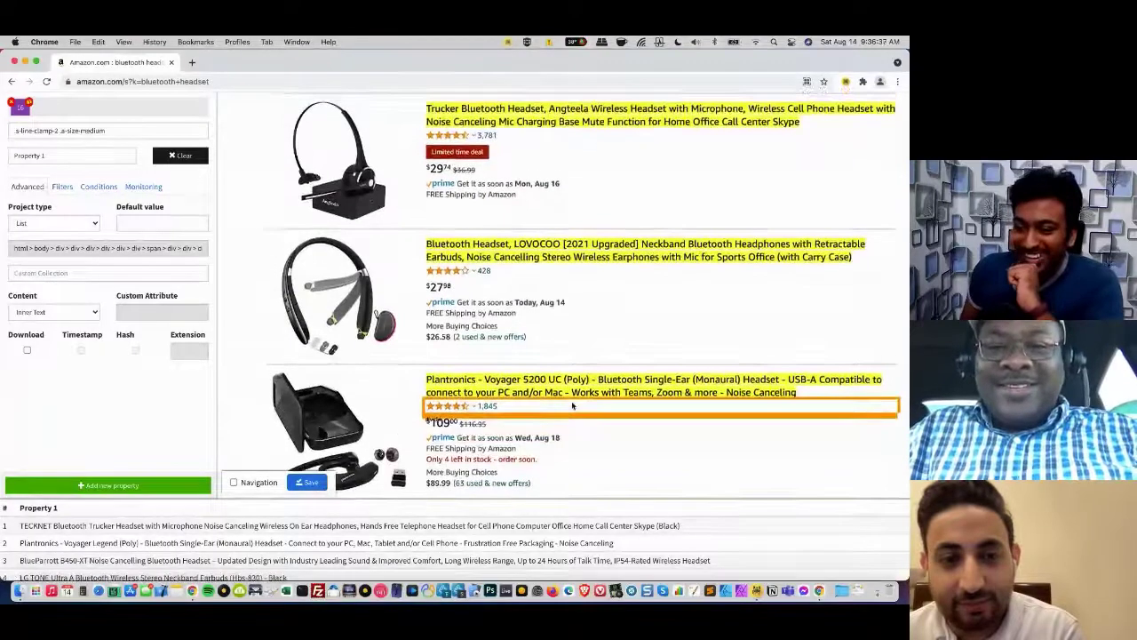
scroll(572, 405, "up", 4)
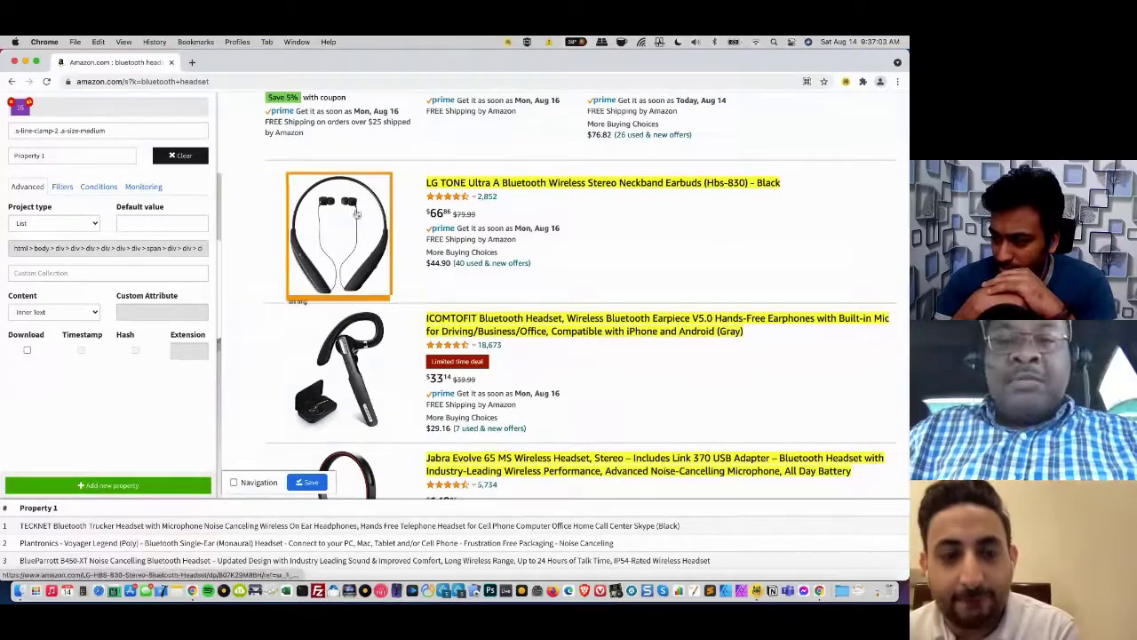
- Check the sections below the pagination, including sponsored products and magazine deals, for stray Property 1 matches
scroll(373, 227, "down", 10)
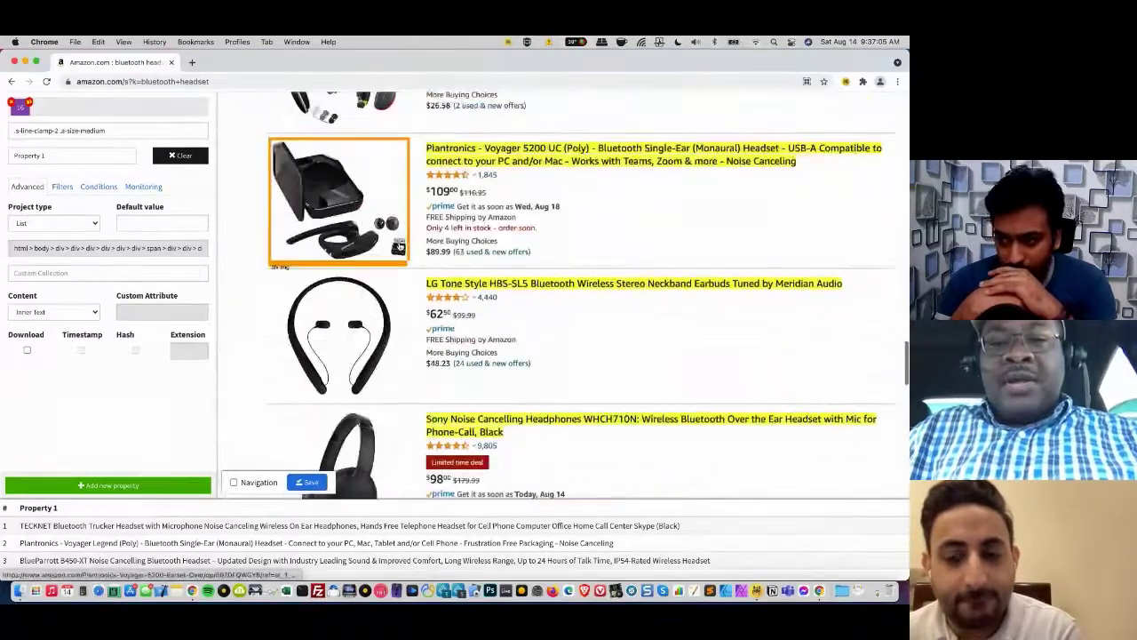
scroll(400, 246, "down", 15)
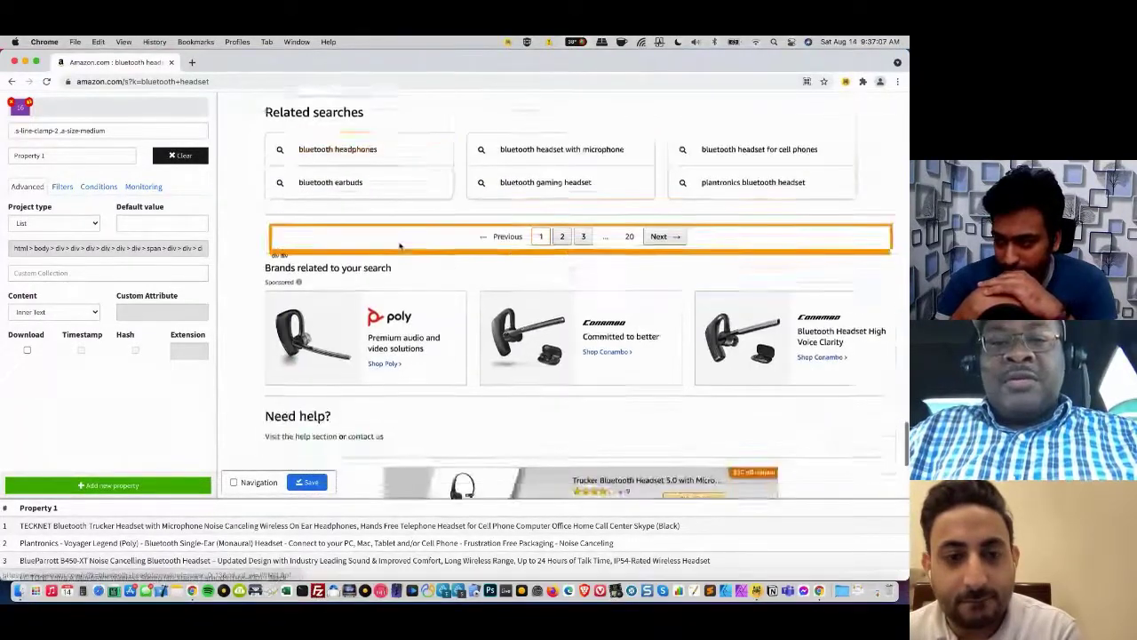
scroll(400, 246, "down", 3)
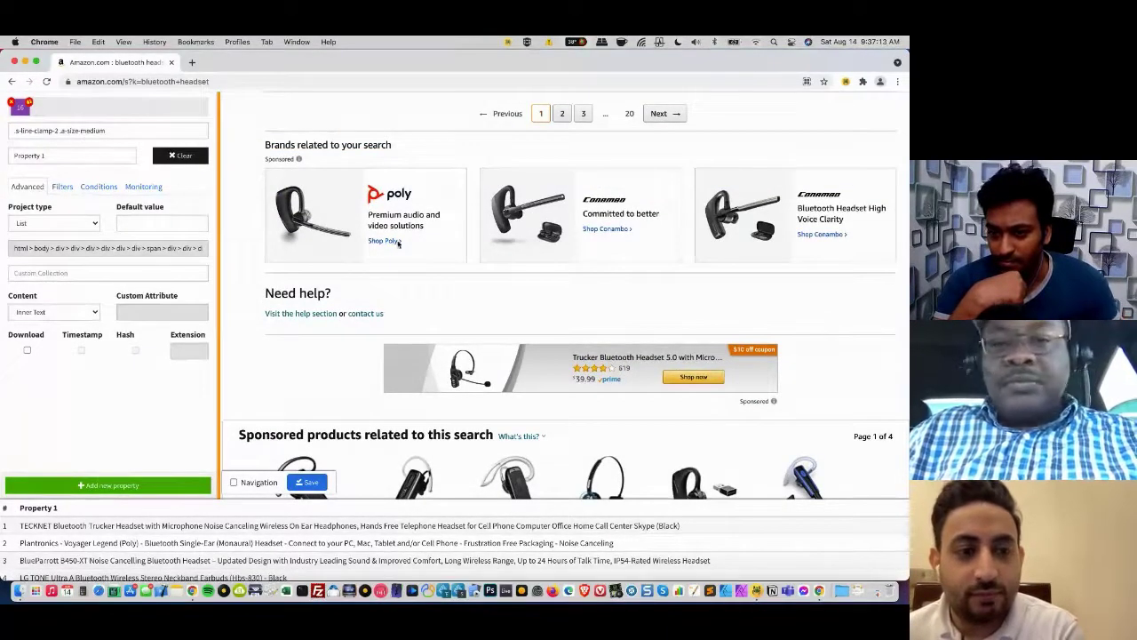
scroll(478, 339, "down", 3)
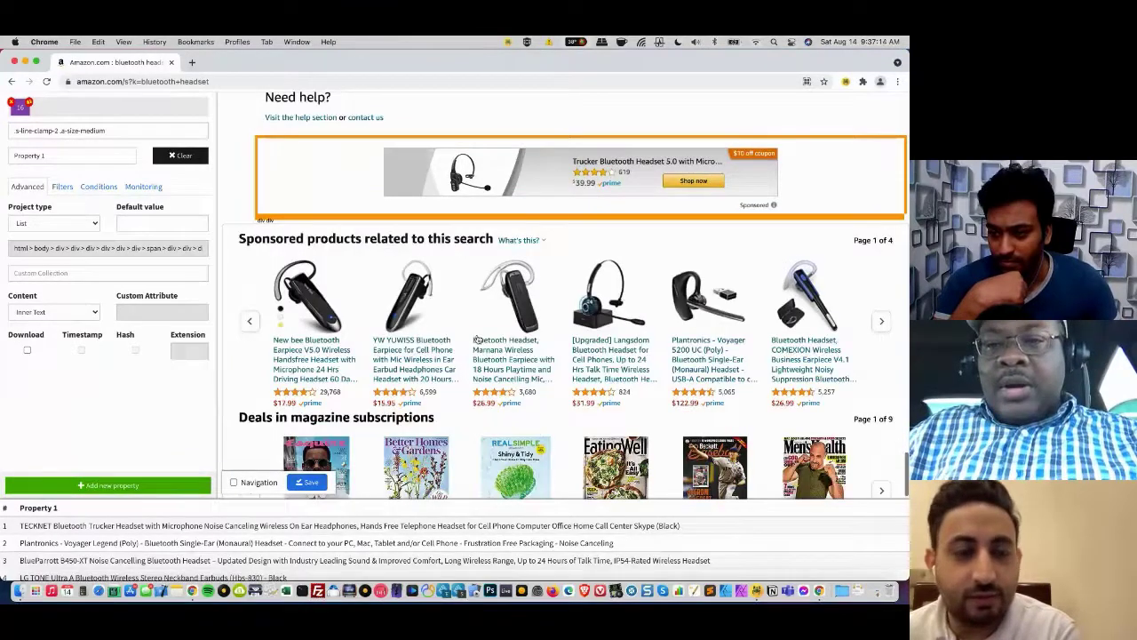
scroll(477, 340, "down", 3)
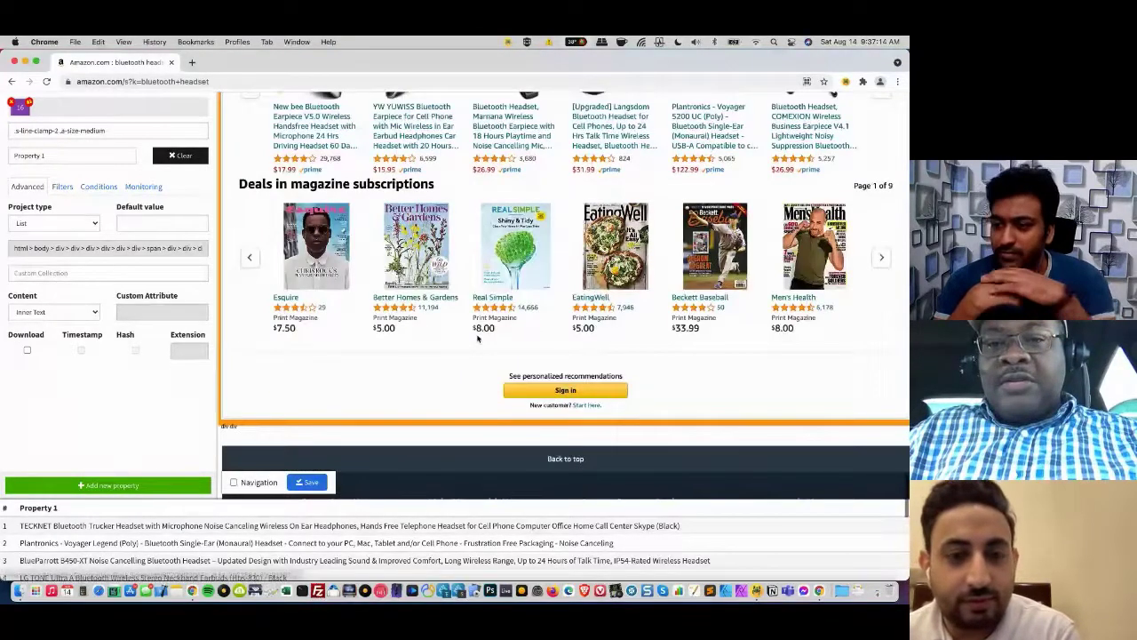
scroll(477, 339, "up", 10)
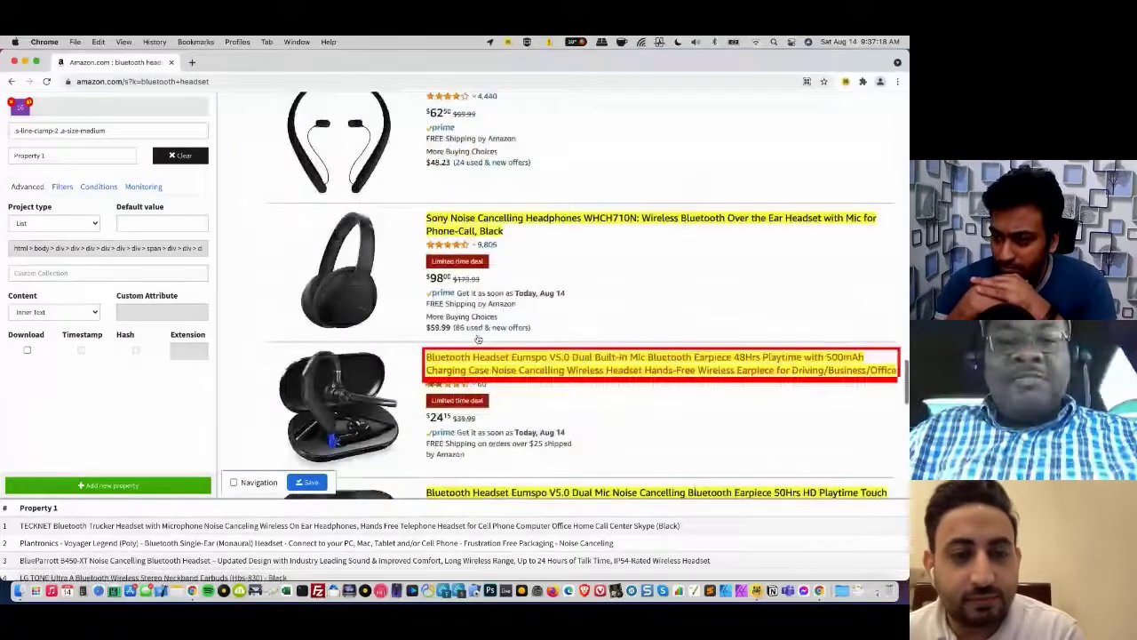
scroll(477, 340, "down", 5)
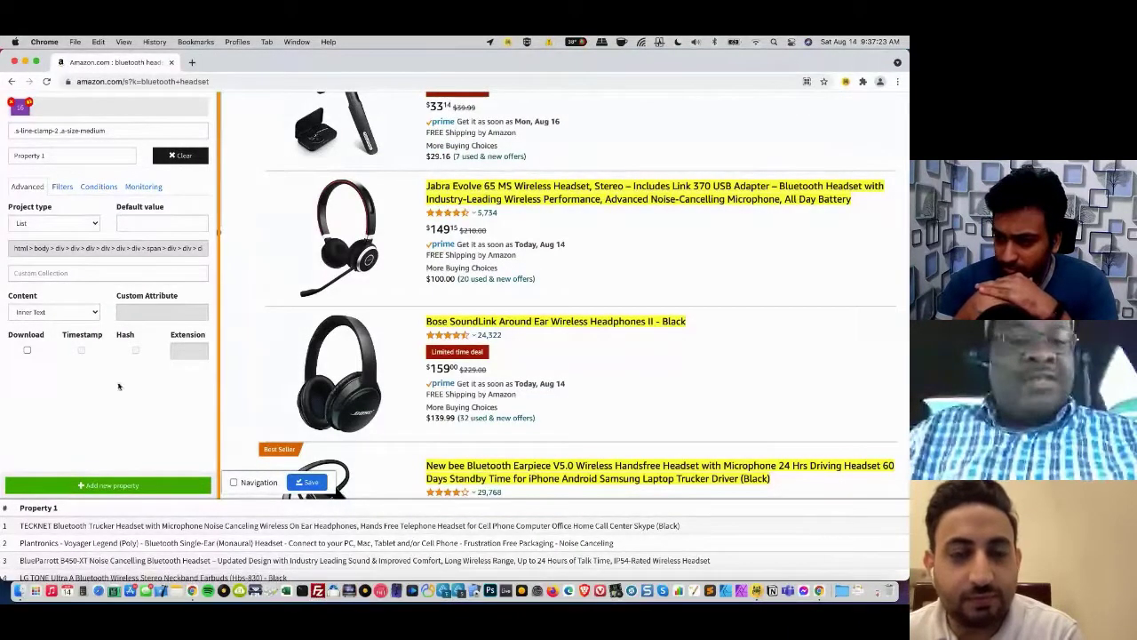
scroll(147, 406, "down", 2)
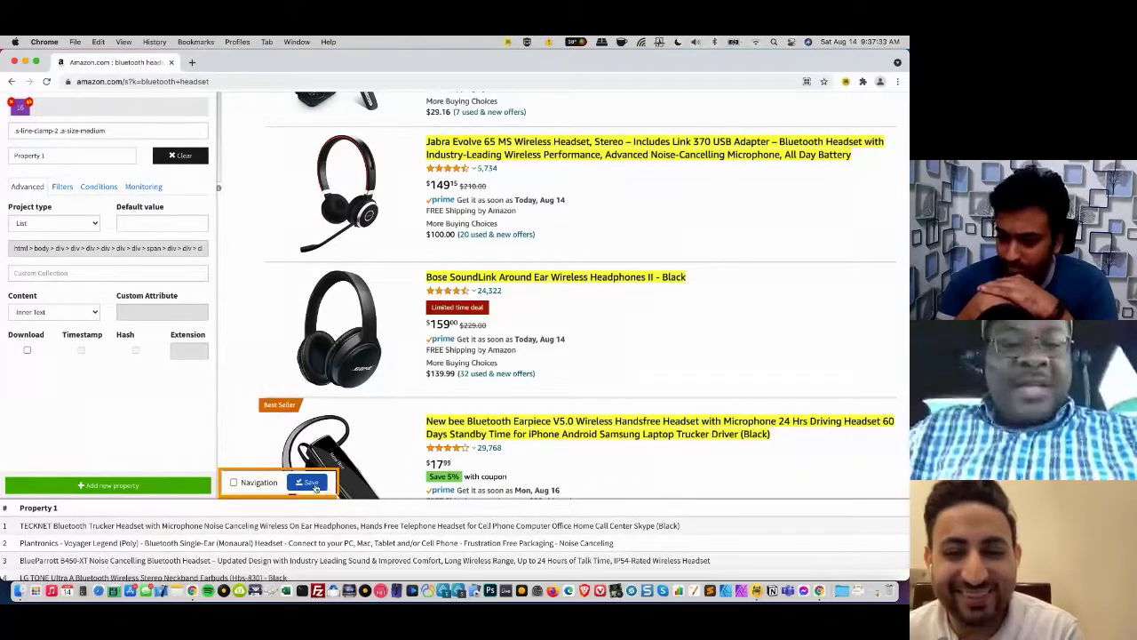
left_click(312, 485)
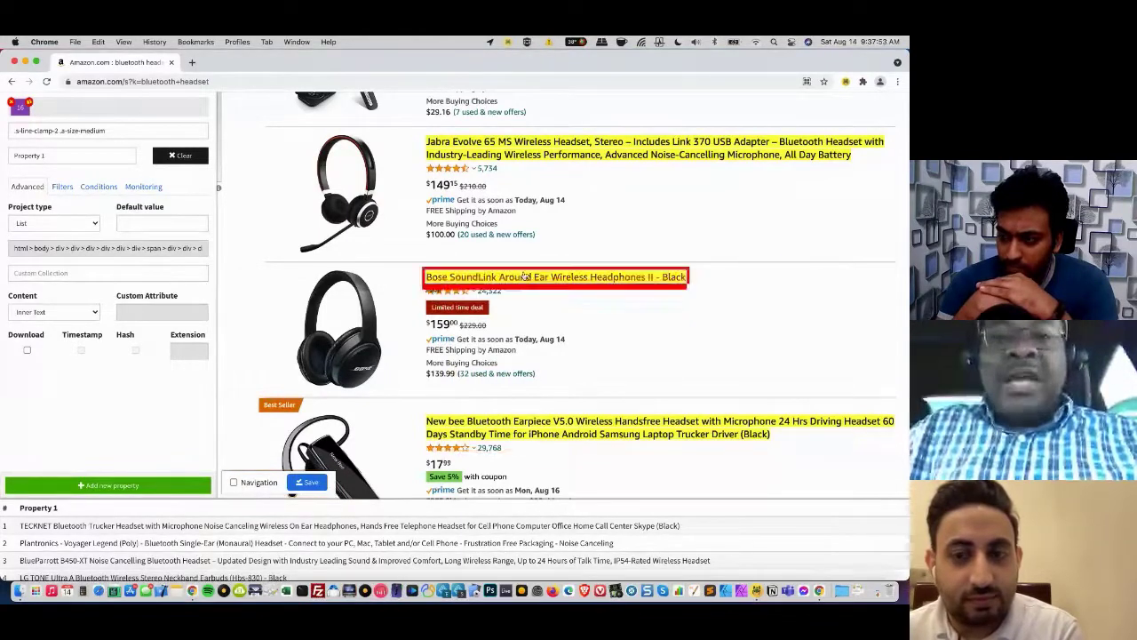
left_click(532, 147)
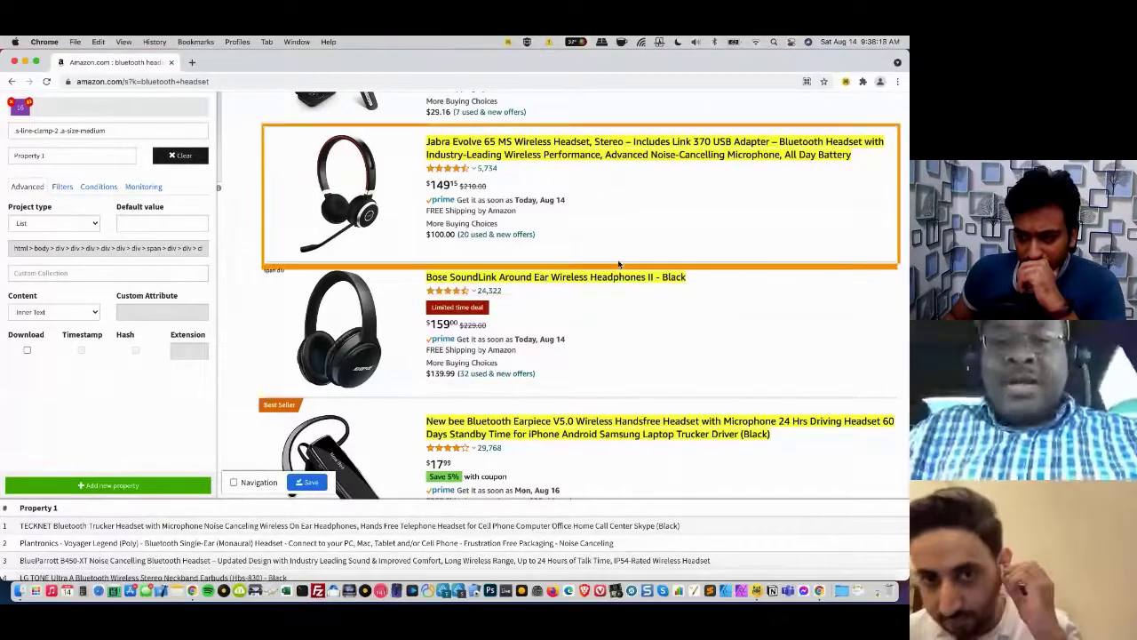
- Add a second property and pick the whole-dollar price of the LG TONE Ultra A earbuds as its sample element
scroll(620, 264, "up", 5)
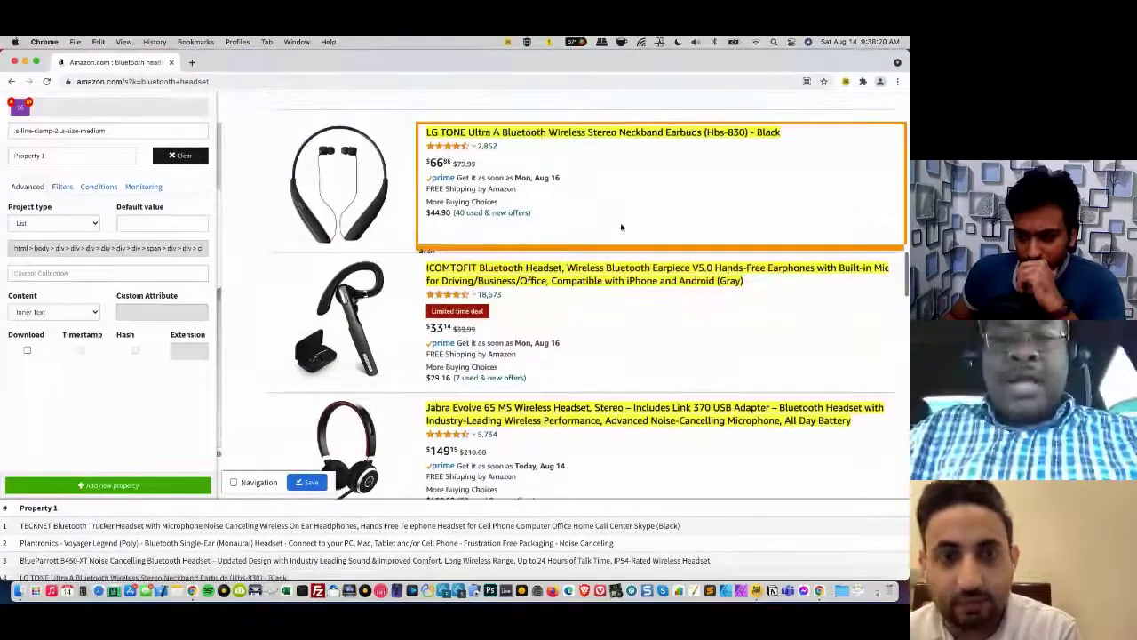
scroll(621, 228, "up", 5)
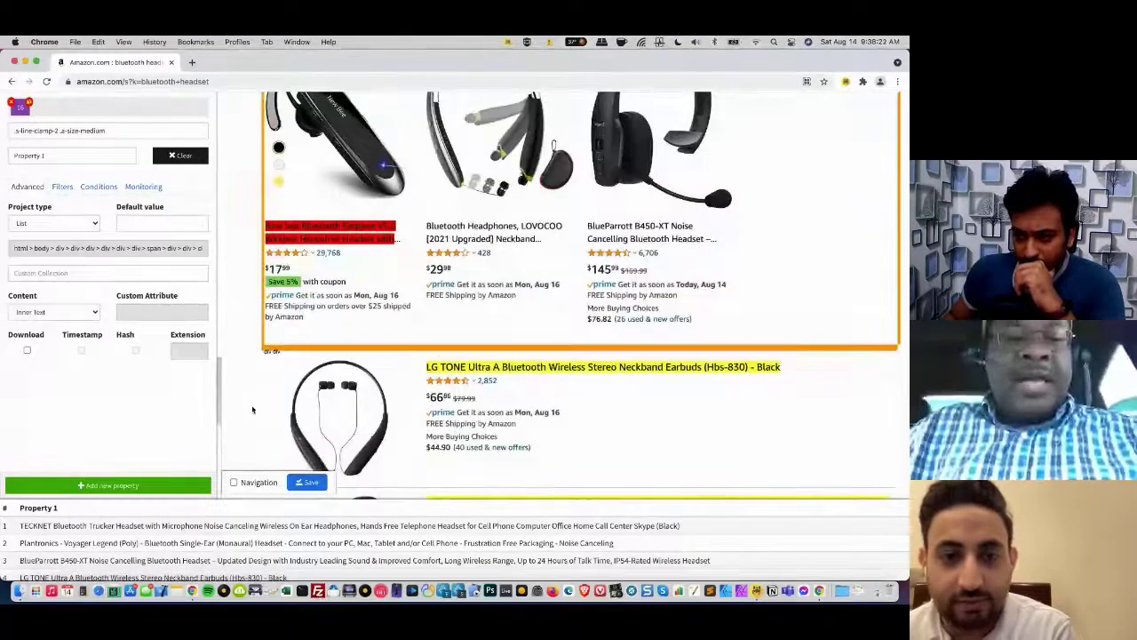
left_click(195, 491)
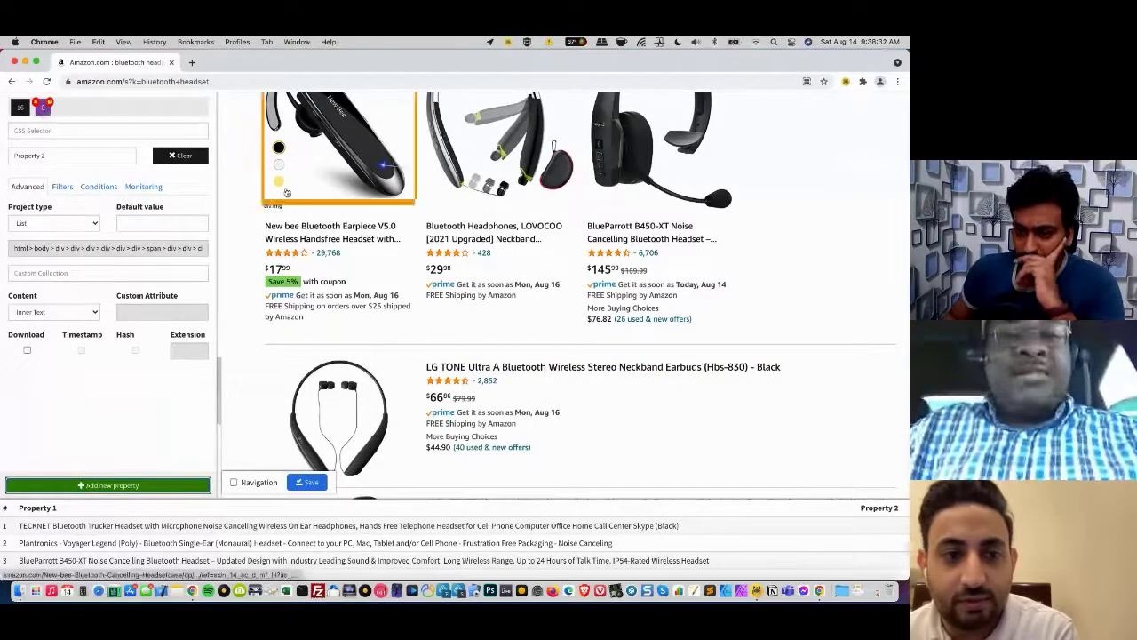
scroll(411, 327, "up", 5)
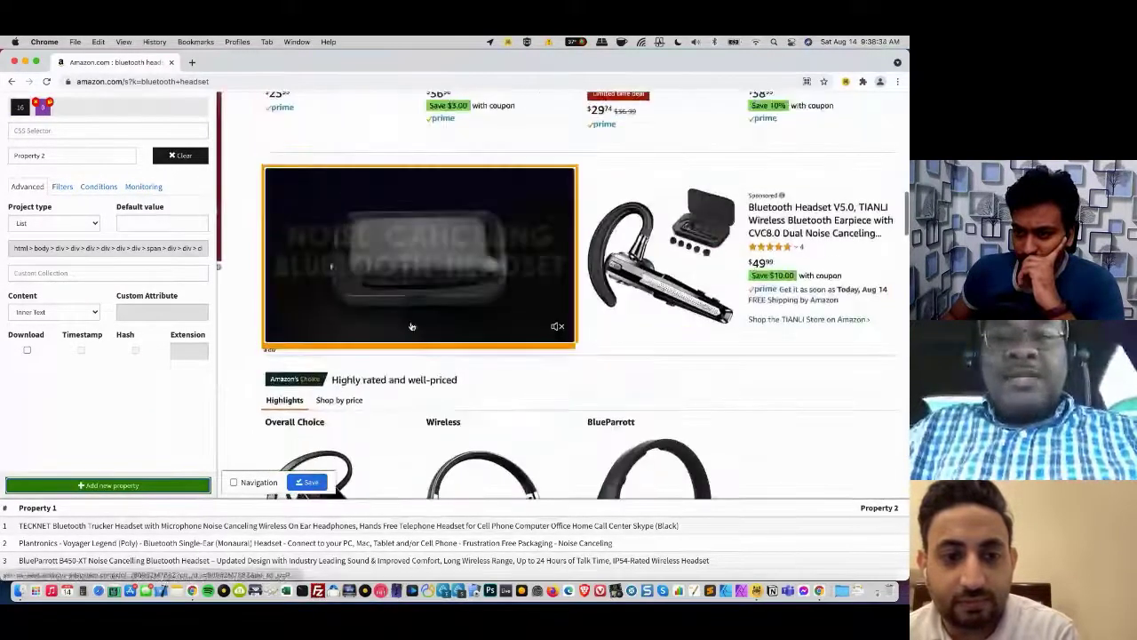
scroll(411, 327, "down", 8)
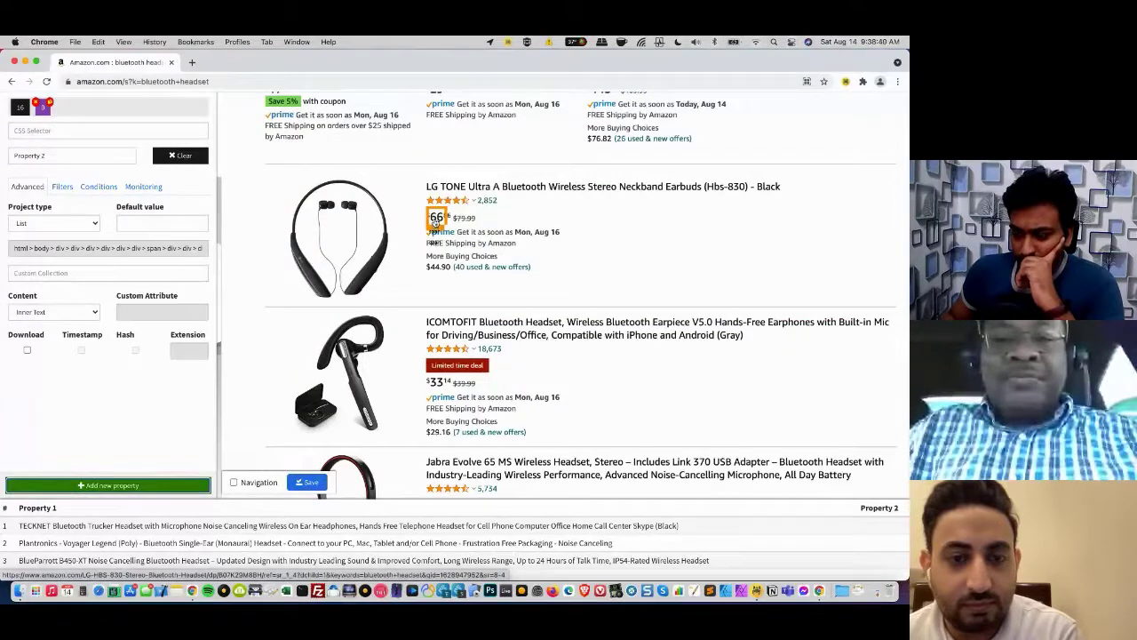
left_click(435, 221)
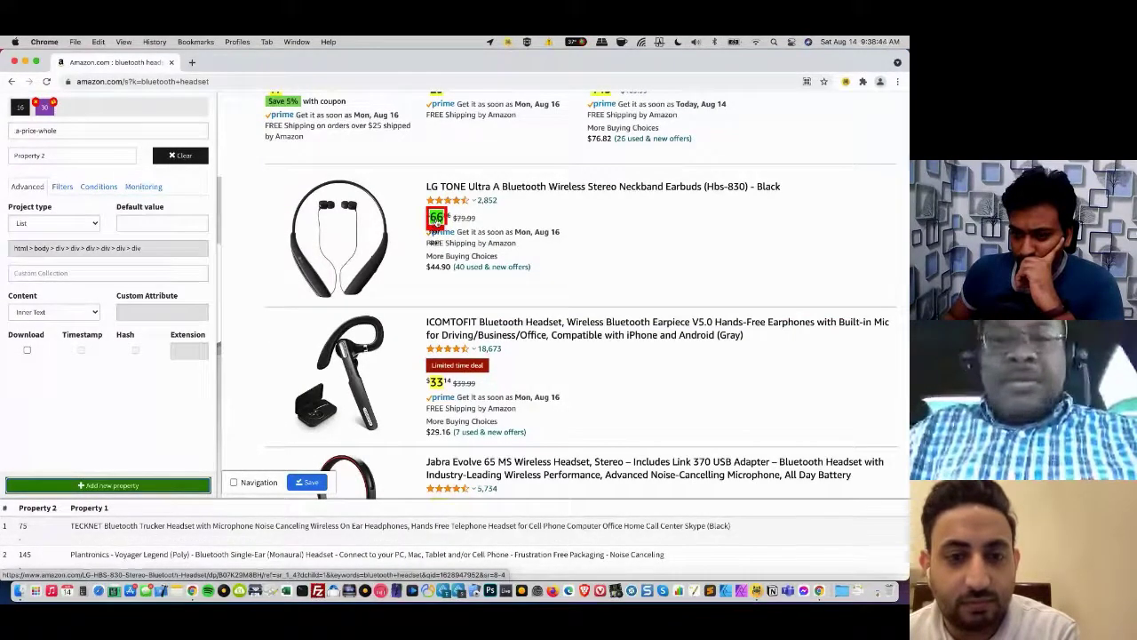
- Look through the search results to examine which price elements are highlighted as Property 2 matches
scroll(588, 349, "down", 5)
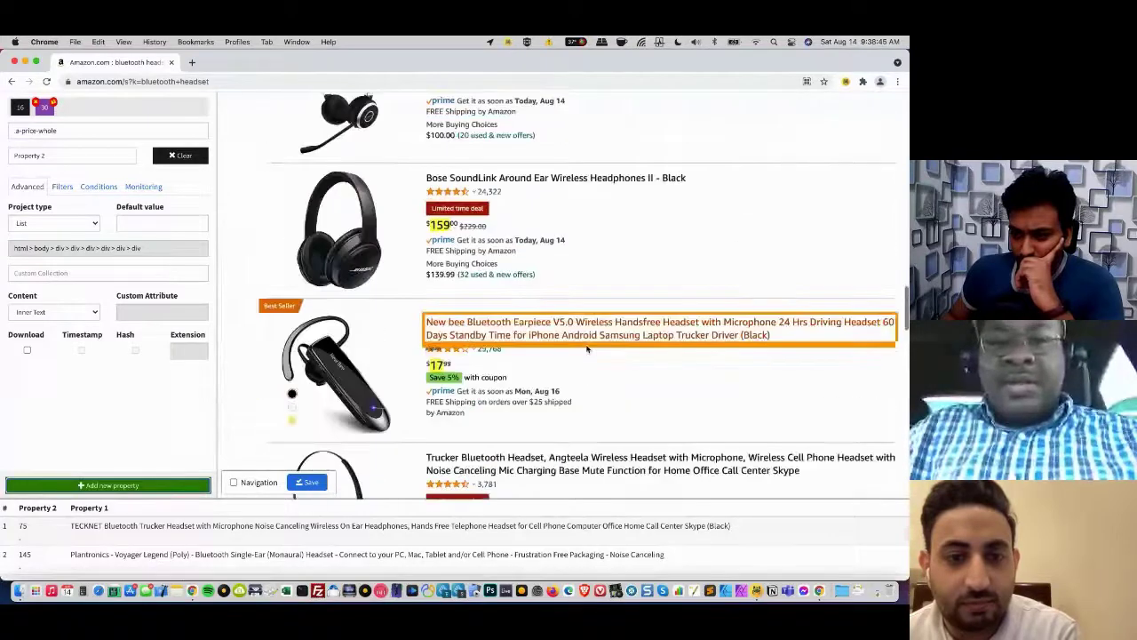
scroll(384, 331, "down", 6)
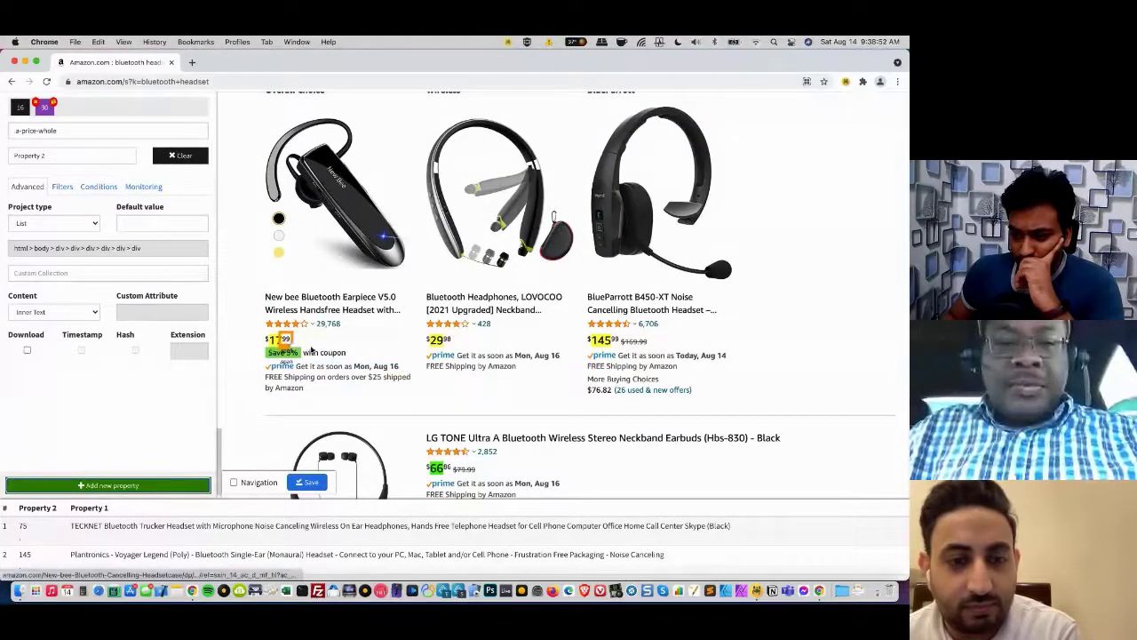
scroll(559, 462, "down", 2)
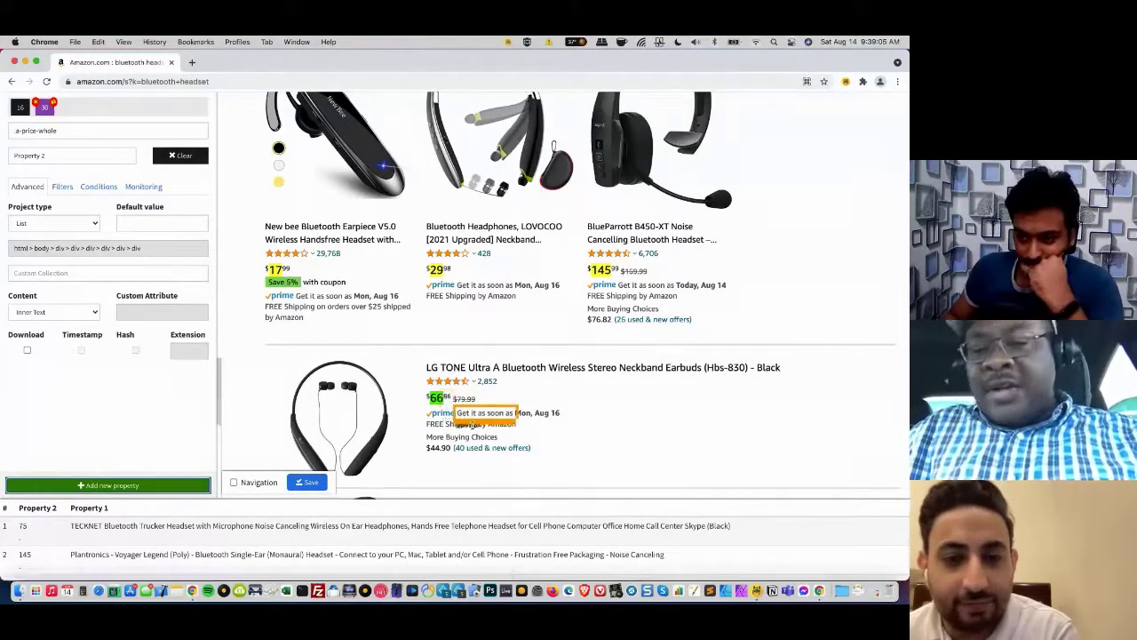
scroll(471, 425, "down", 1)
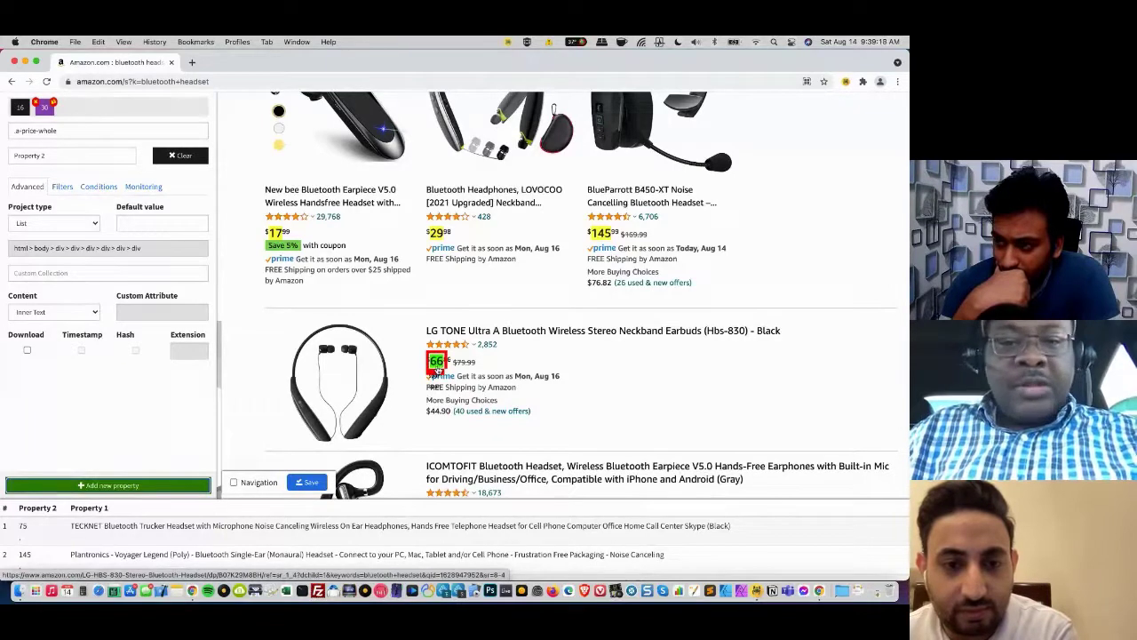
- Exclude the whole-dollar price of the New bee Bluetooth Earpiece in the three-product row from the Property 2 matches
scroll(435, 360, "down", 1)
scroll(434, 356, "up", 5)
scroll(430, 351, "down", 3)
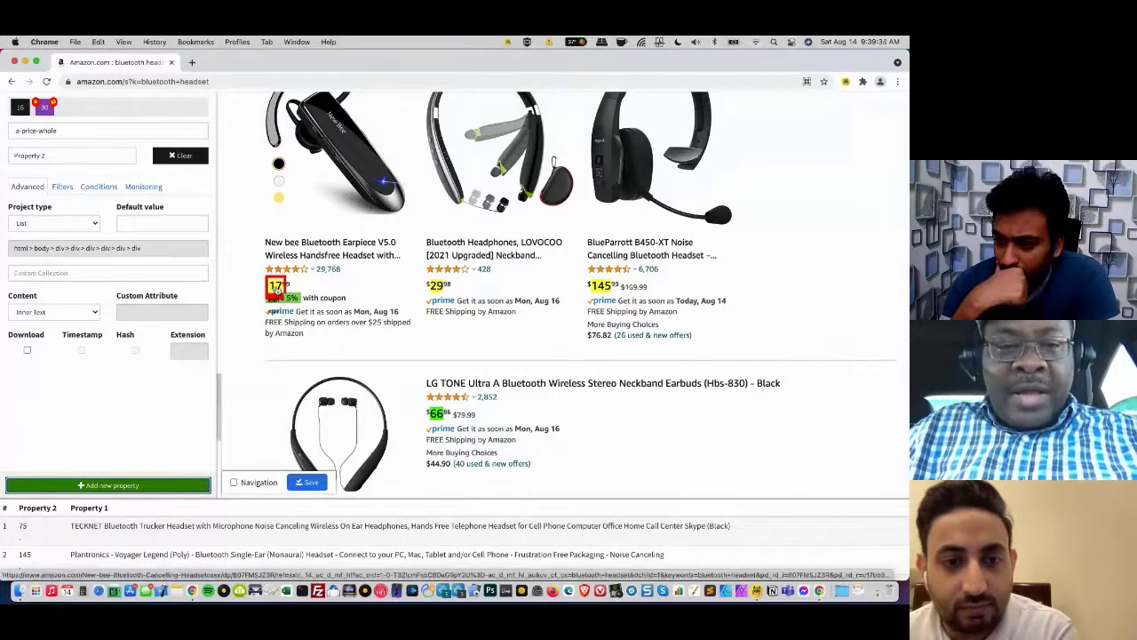
left_click(276, 289)
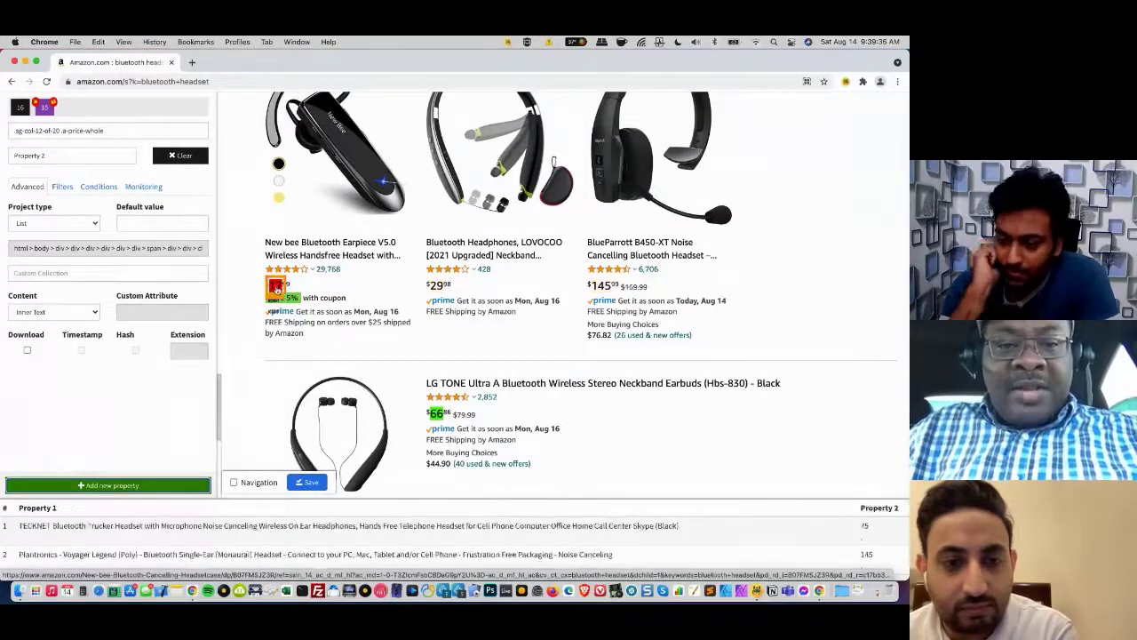
- Look through the results from the LG TONE Ultra A earbuds to the sponsored sections, examining which prices are highlighted for Property 2
scroll(528, 333, "down", 1)
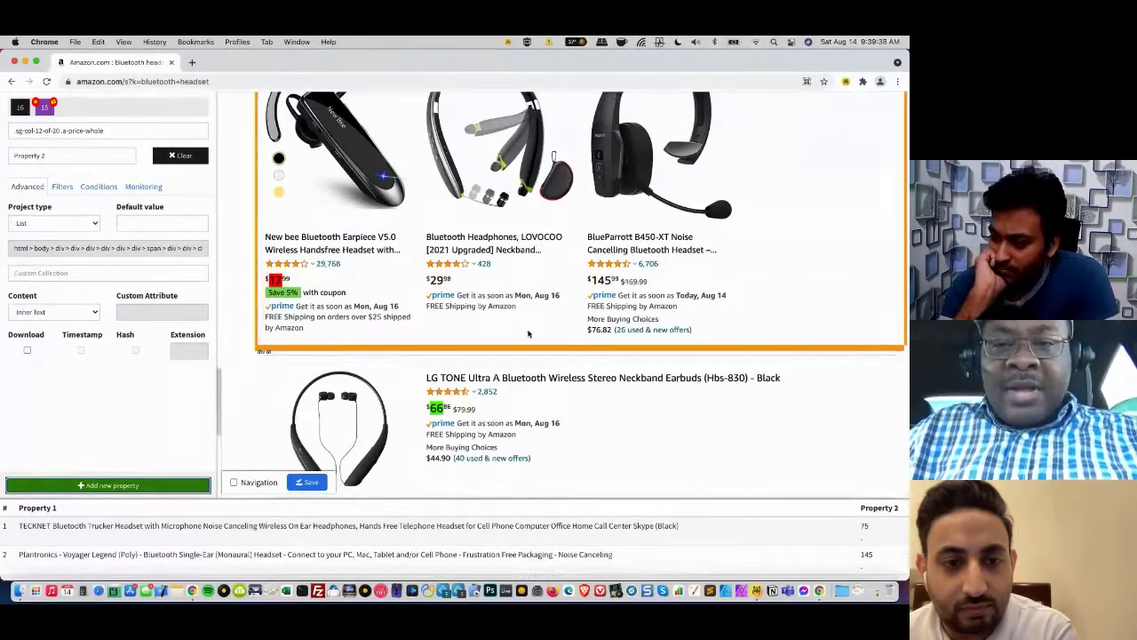
scroll(529, 333, "down", 2)
scroll(551, 346, "down", 5)
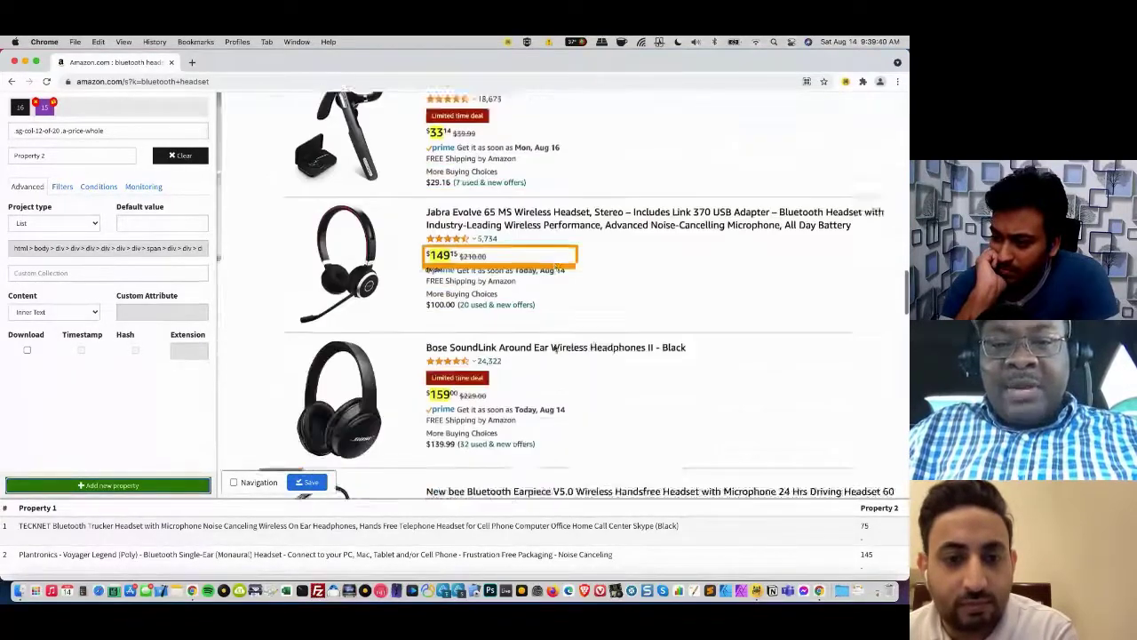
scroll(556, 349, "down", 15)
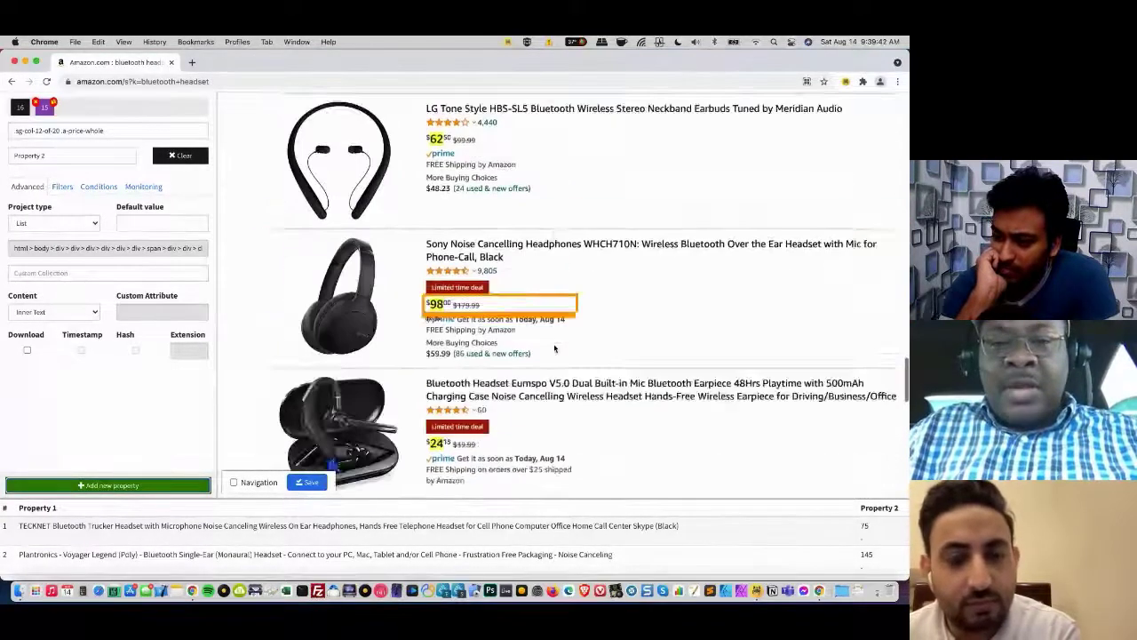
scroll(555, 348, "down", 10)
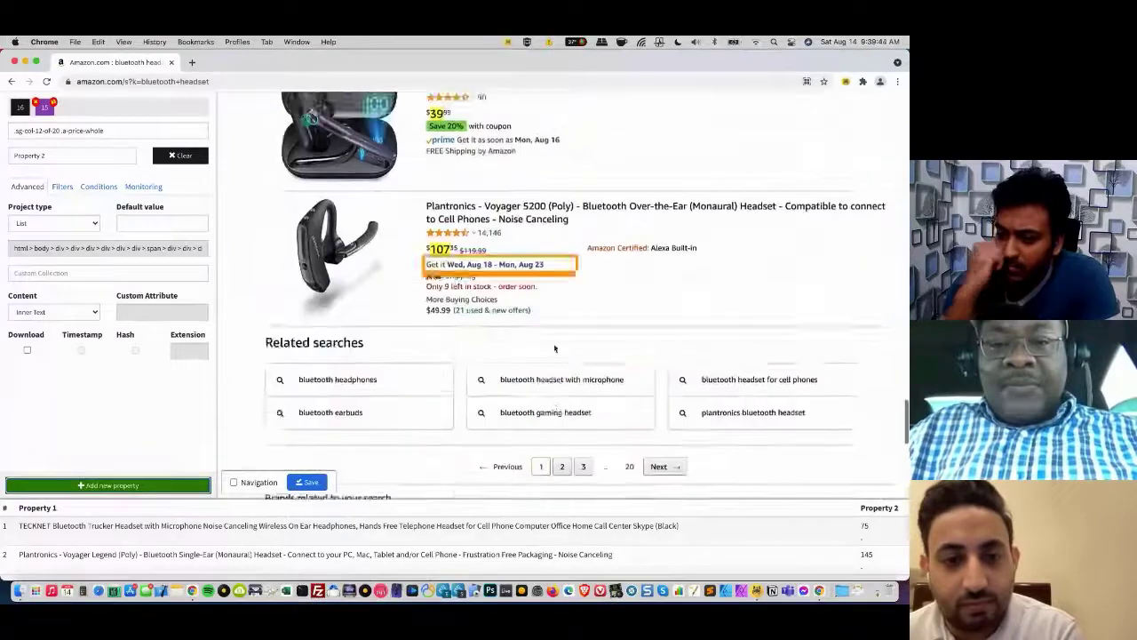
scroll(554, 348, "down", 10)
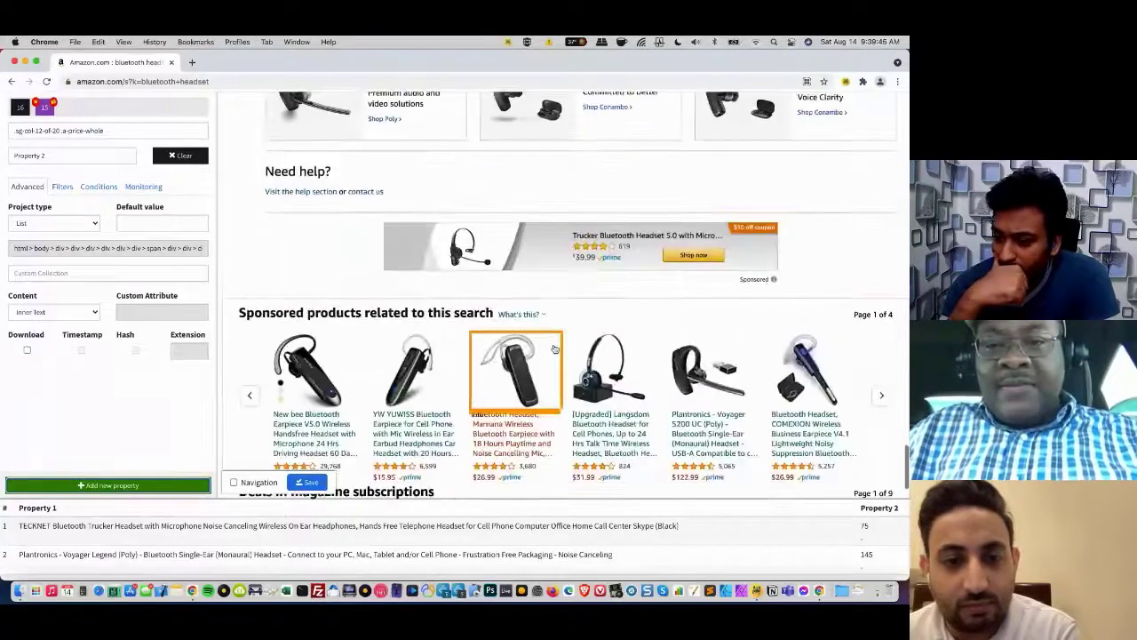
scroll(554, 348, "down", 6)
scroll(555, 348, "up", 8)
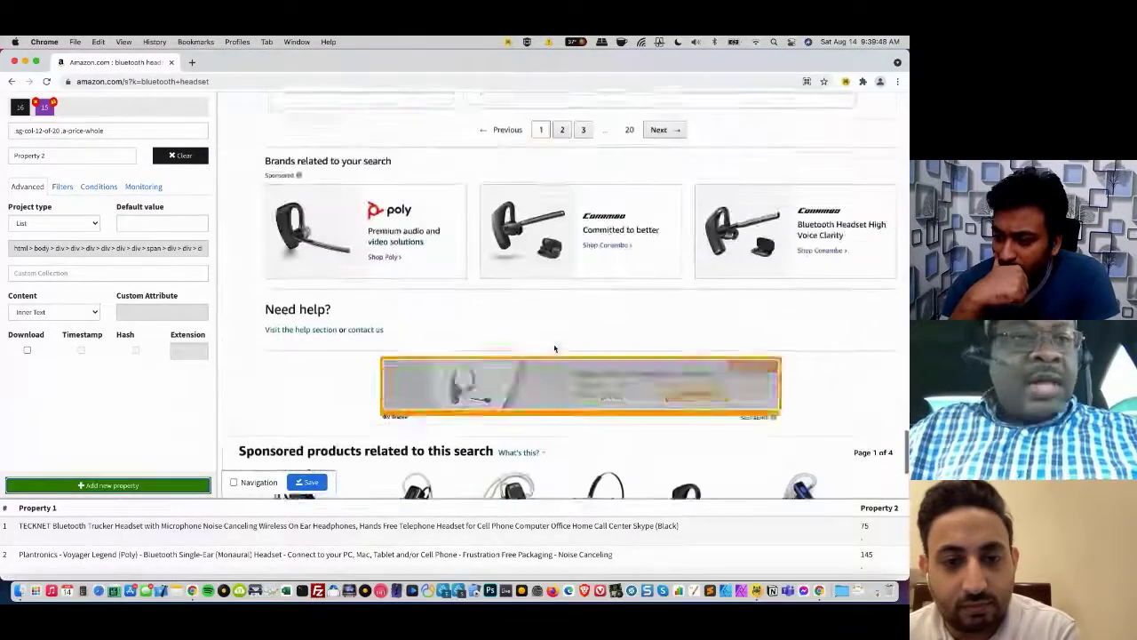
scroll(554, 349, "up", 5)
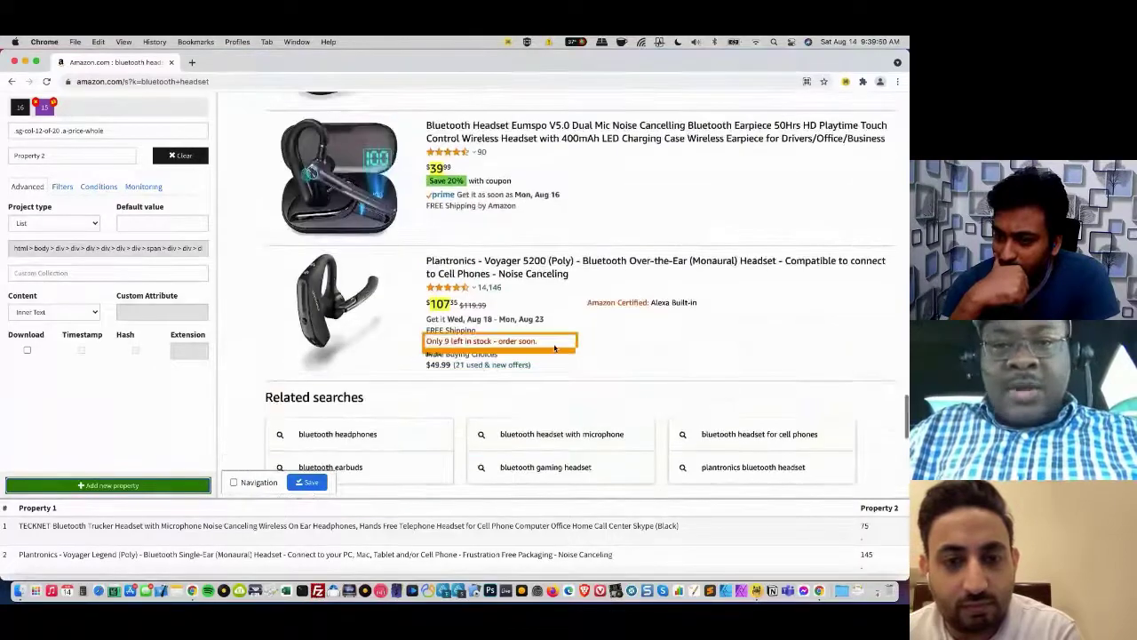
scroll(554, 349, "up", 7)
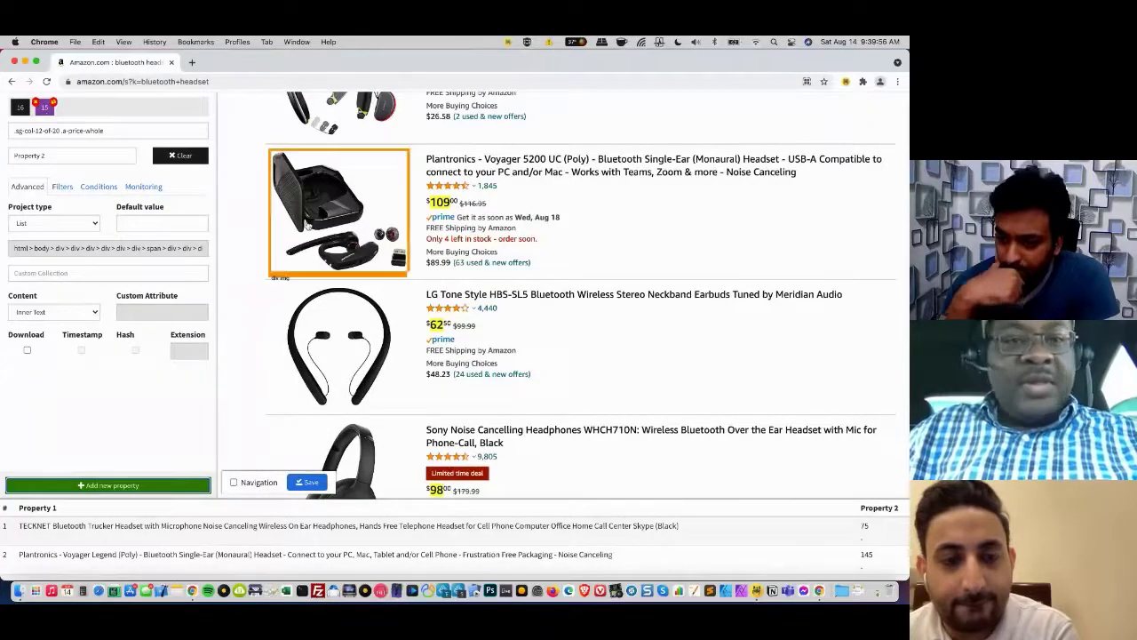
scroll(492, 283, "up", 10)
scroll(492, 282, "up", 6)
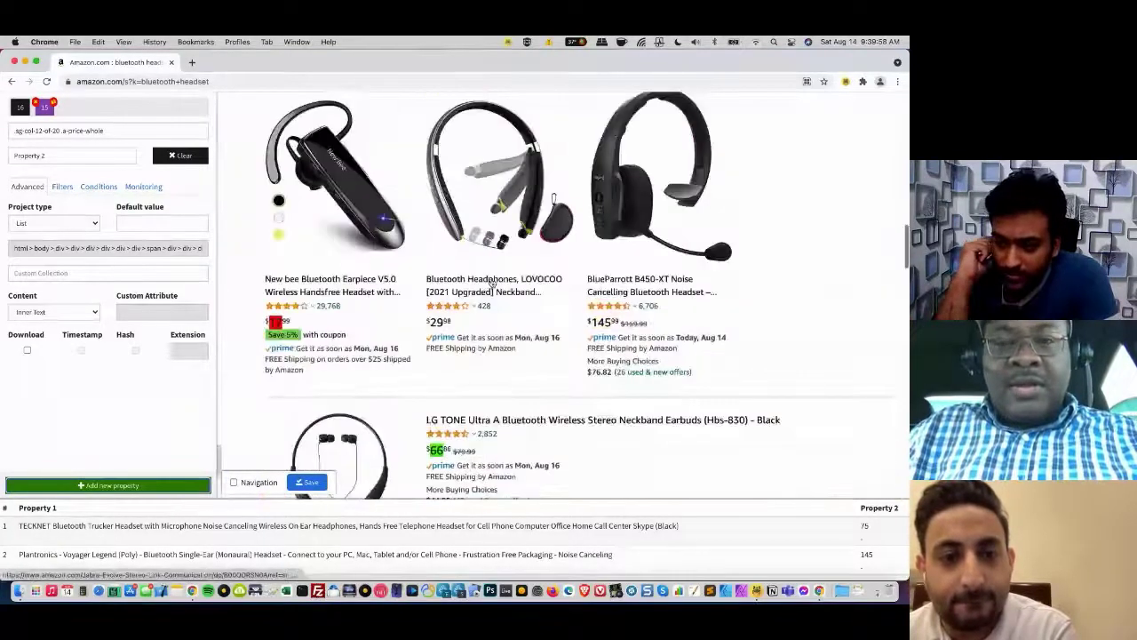
- Recheck the whole results page, including the three-product row and magazine deals, for stray Property 2 price matches
scroll(490, 278, "down", 2)
scroll(490, 278, "down", 5)
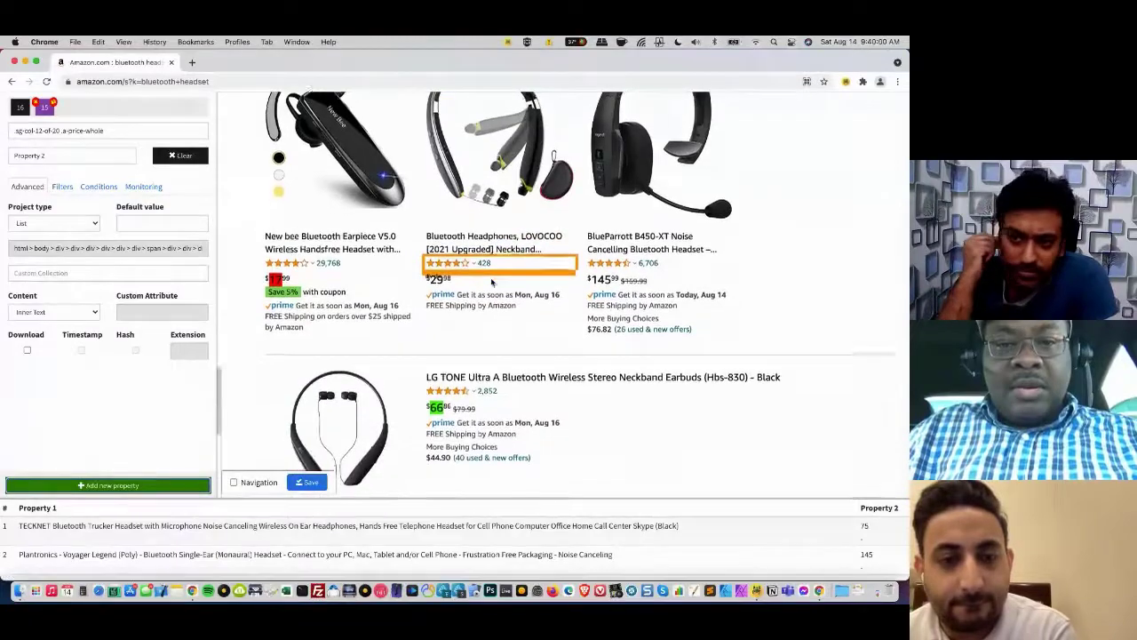
scroll(491, 282, "down", 5)
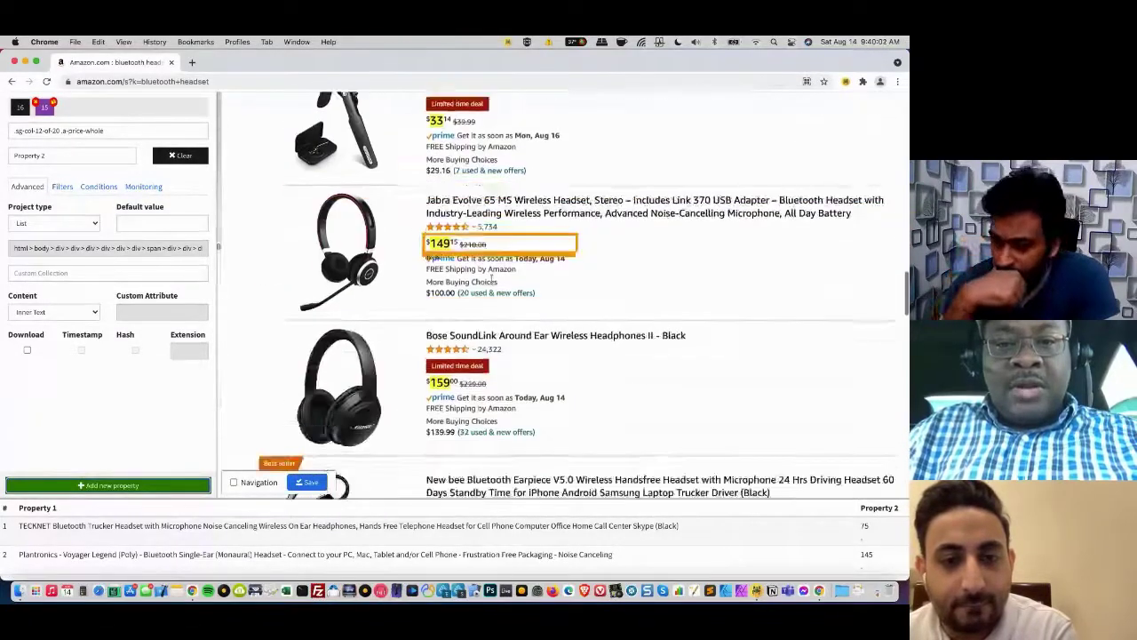
scroll(492, 281, "down", 5)
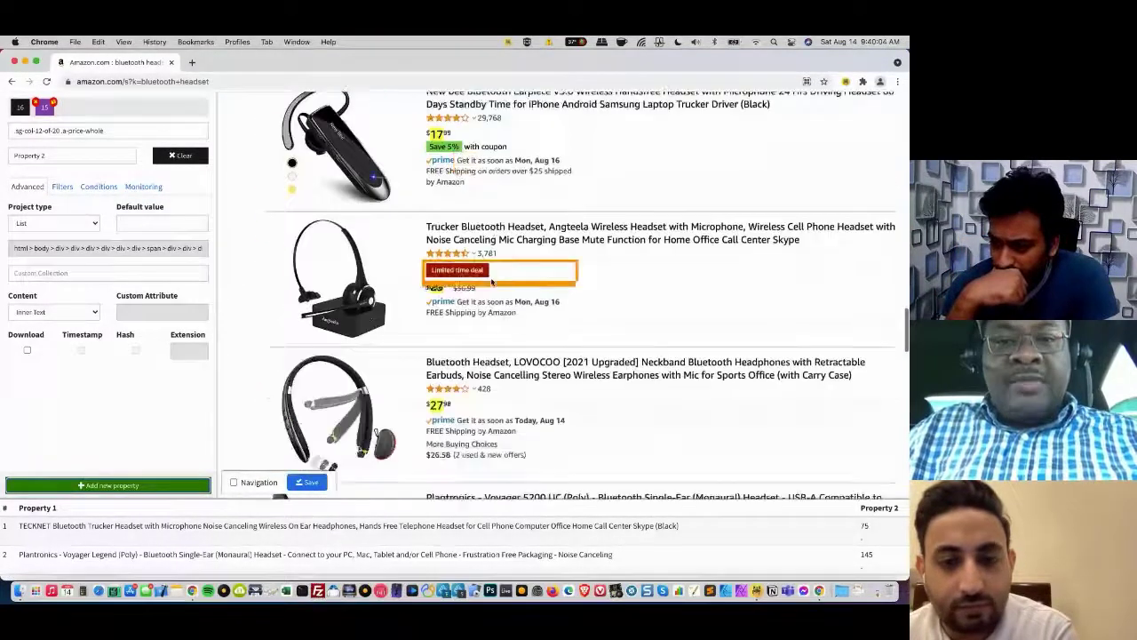
scroll(492, 281, "down", 5)
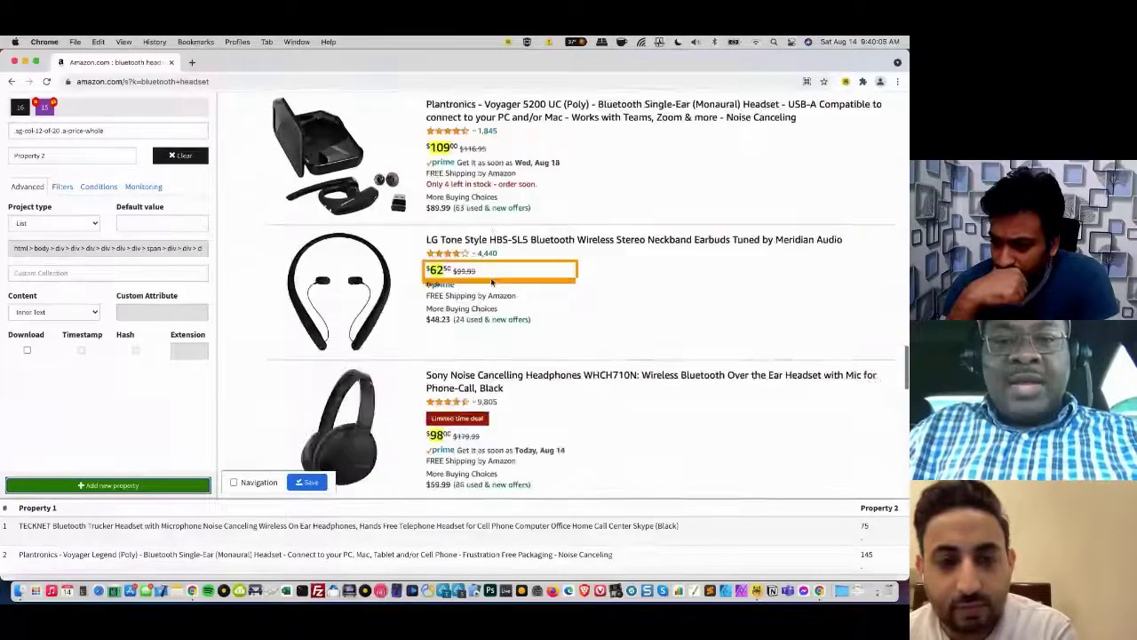
scroll(491, 281, "down", 5)
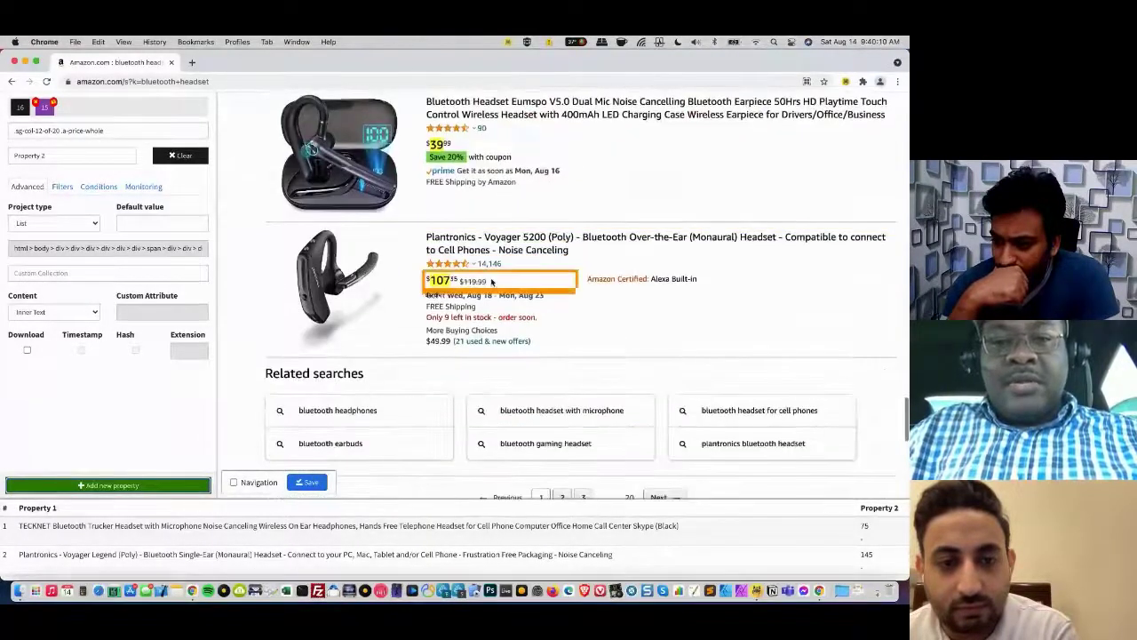
scroll(492, 281, "down", 5)
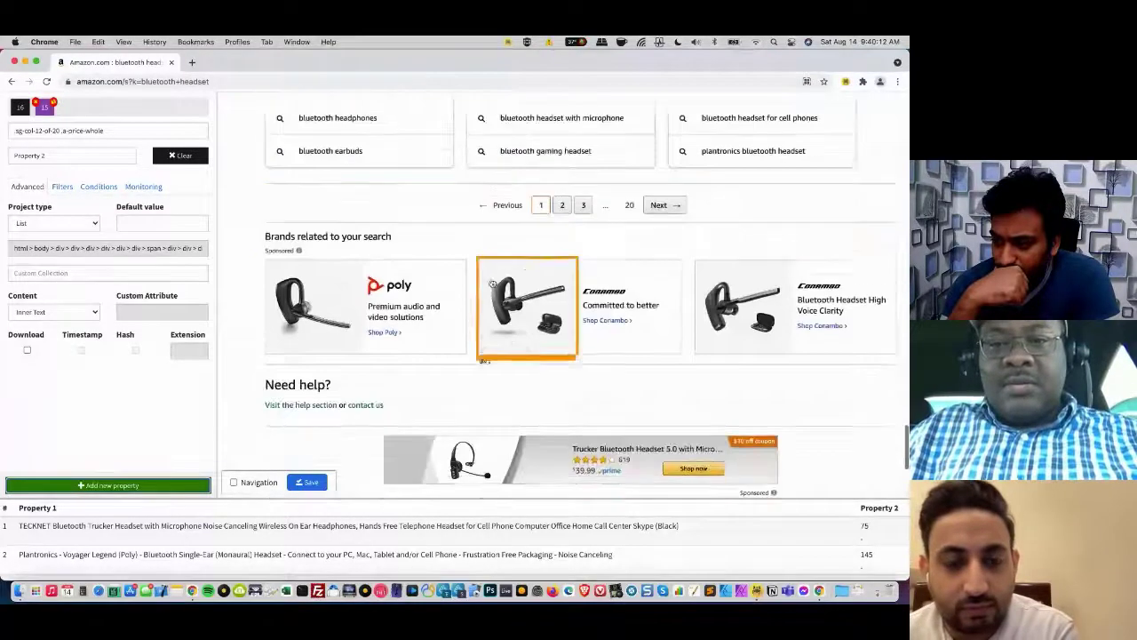
scroll(492, 281, "down", 5)
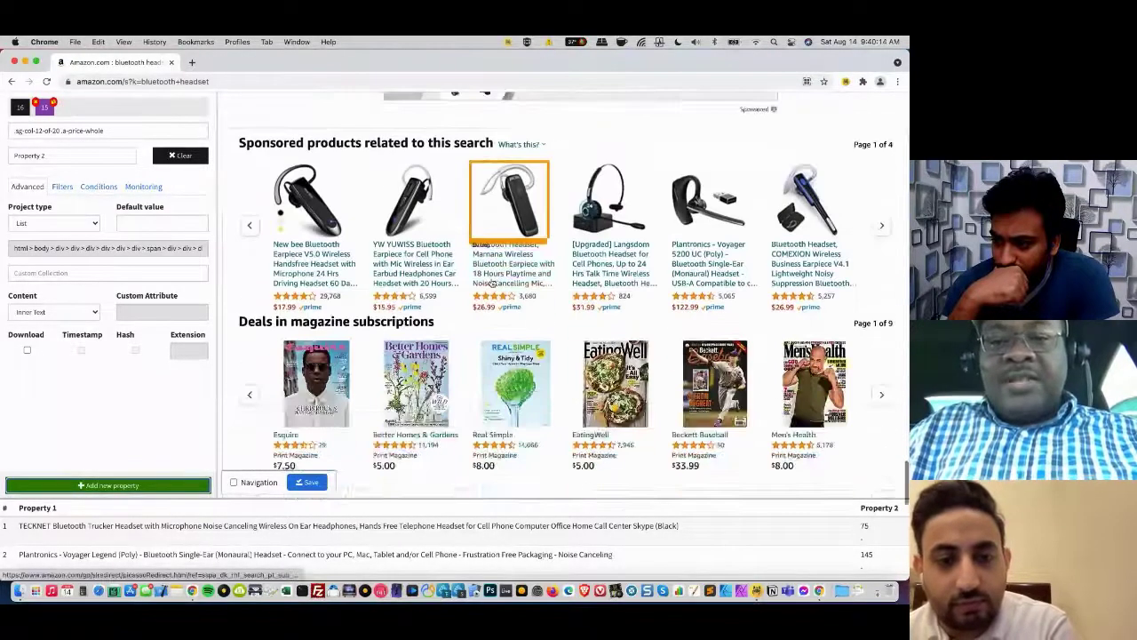
scroll(491, 279, "up", 10)
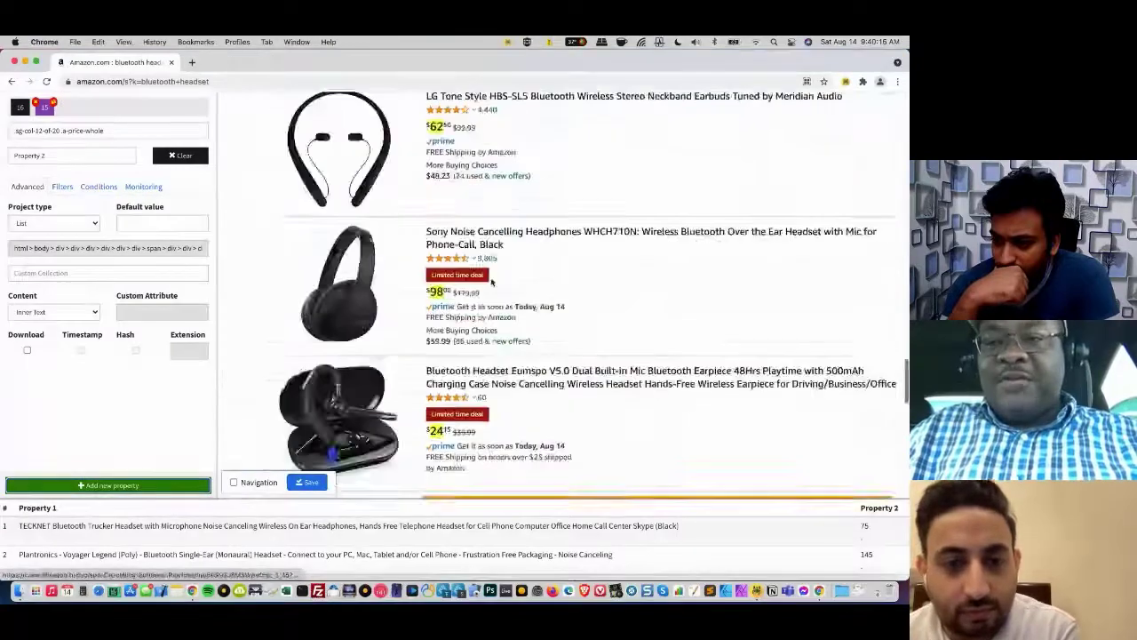
scroll(492, 281, "up", 2)
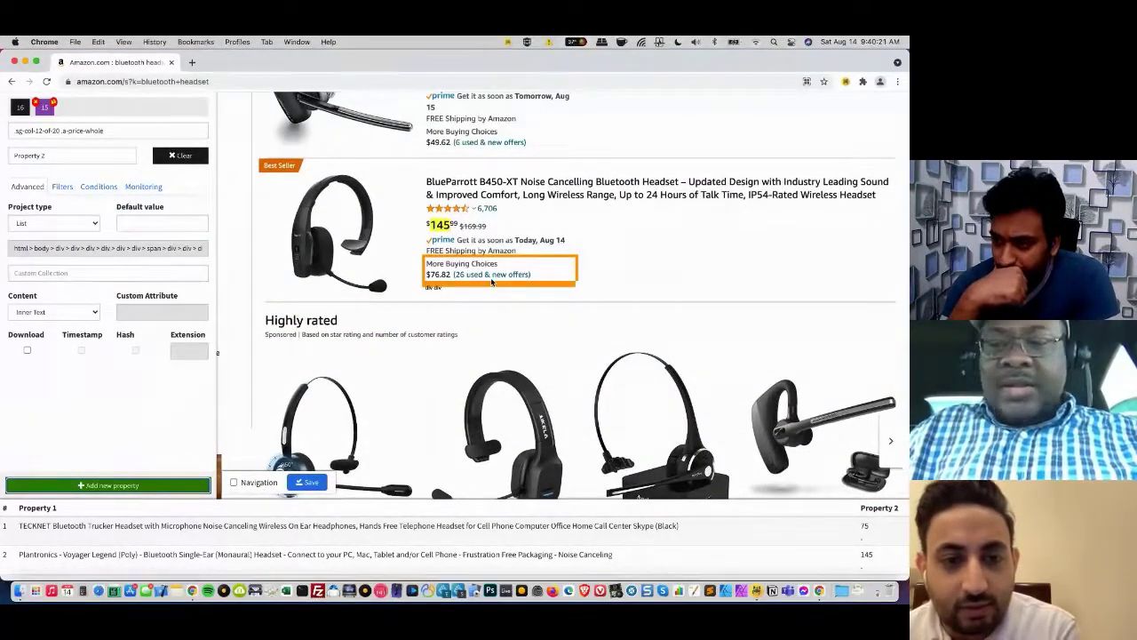
scroll(492, 281, "up", 1)
scroll(491, 282, "up", 5)
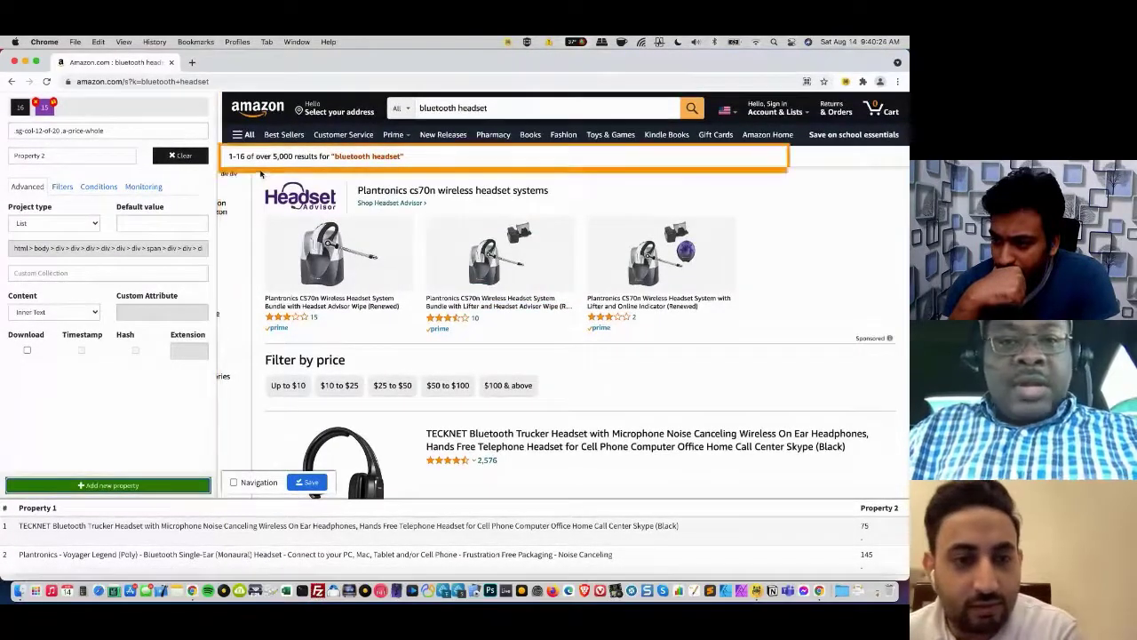
- Save the title and price properties, and show Property 1's settings
left_click(309, 485)
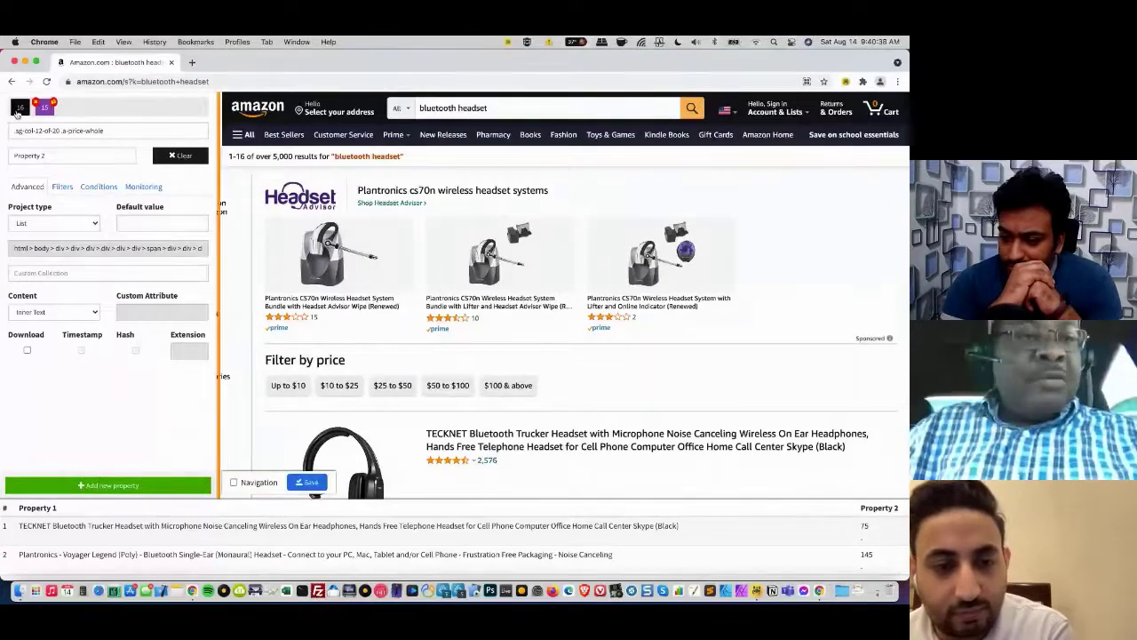
left_click(18, 109)
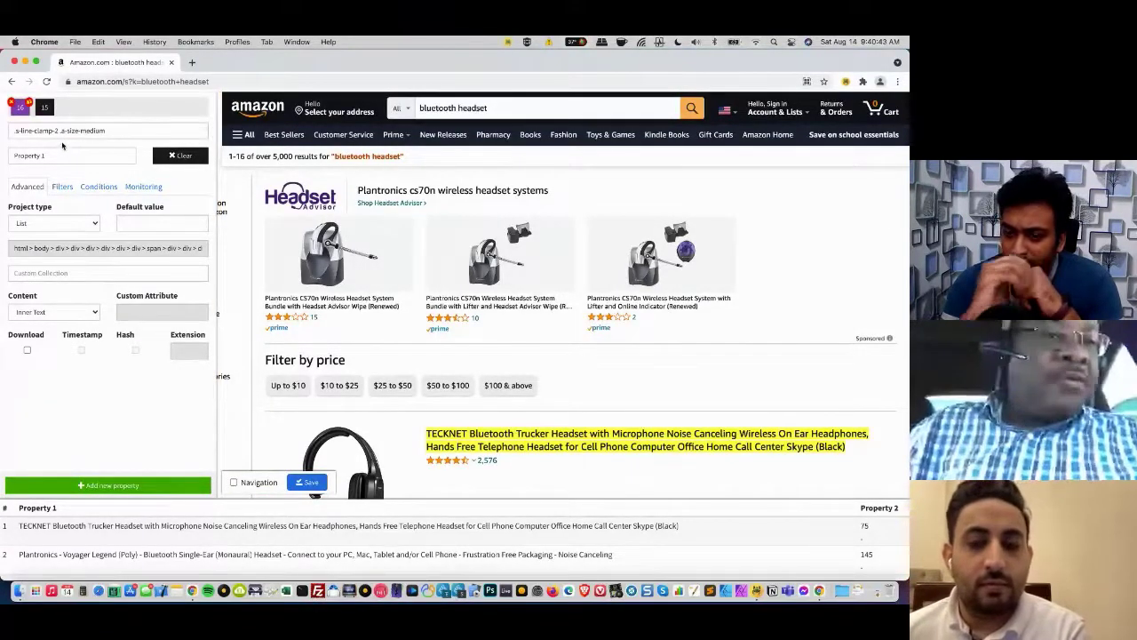
- Remove .a-size-medium from Property 1's selector, leaving only .s-line-clamp-2
left_click_drag(61, 131, 76, 131)
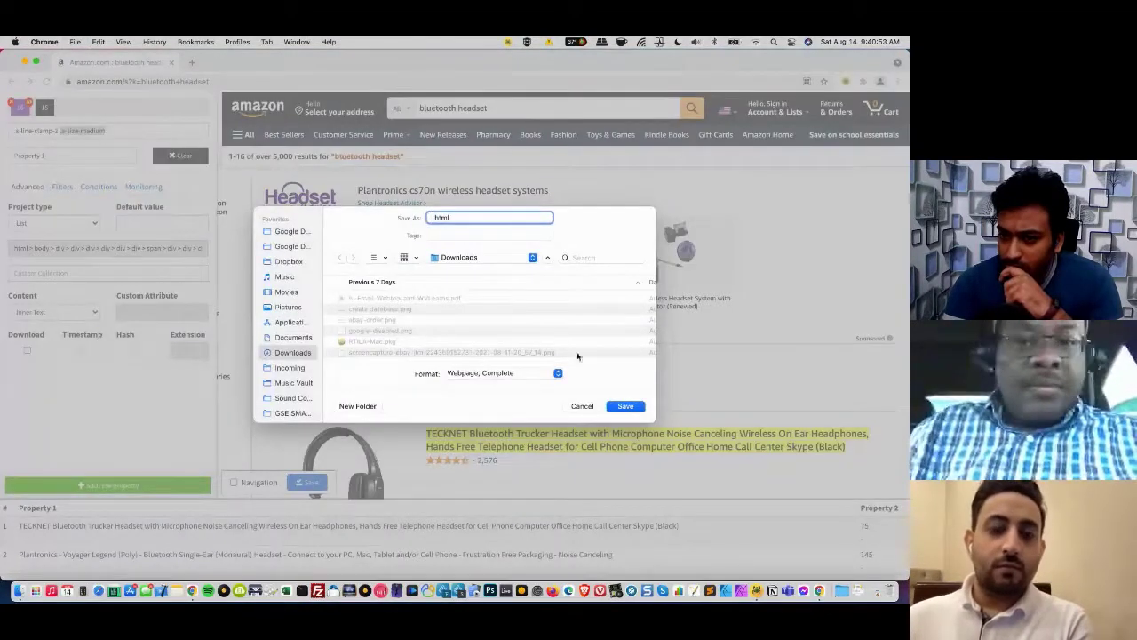
left_click(582, 407)
left_click(118, 132)
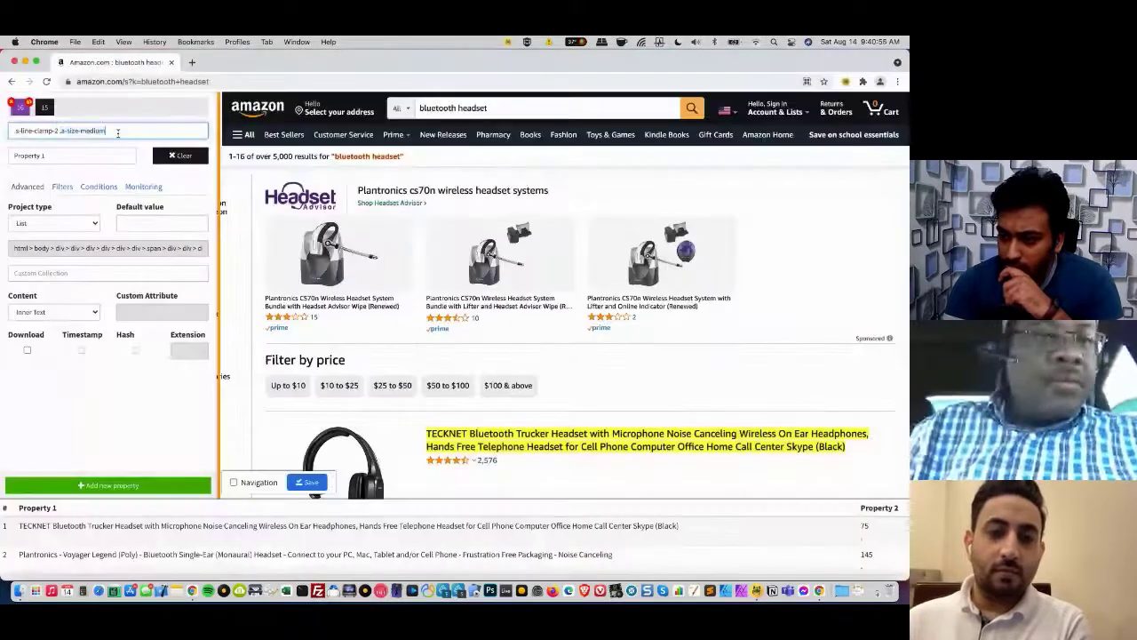
key("BackSpace")
key("BackSpace")
key("BackSpace")
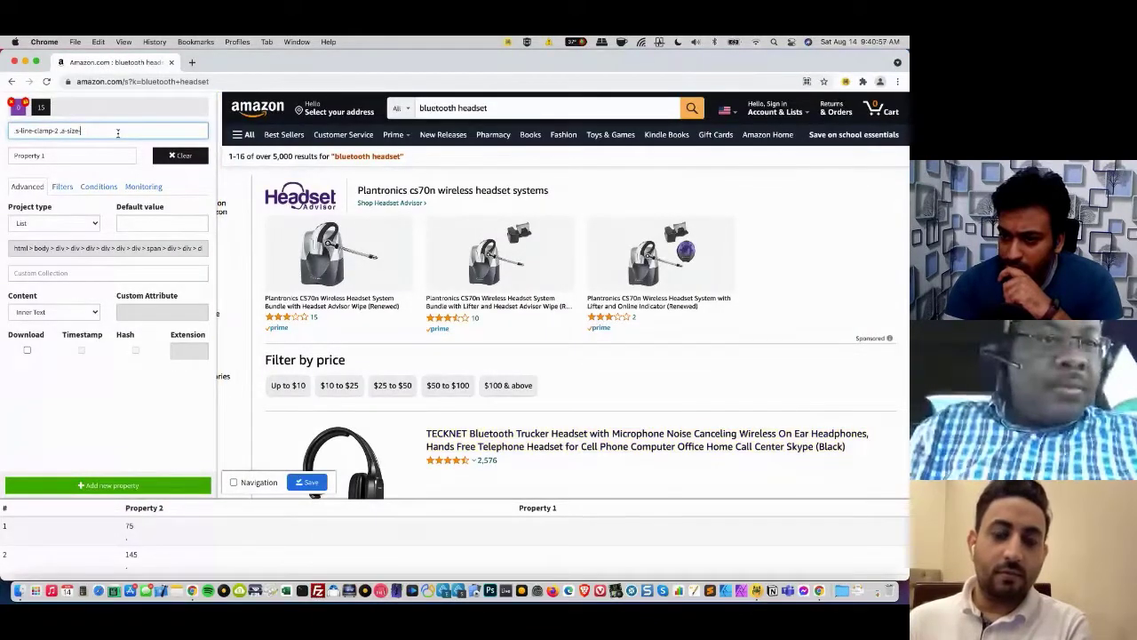
key("BackSpace")
key("BackSpace")
key("BackSpace")
key("BackSpace")
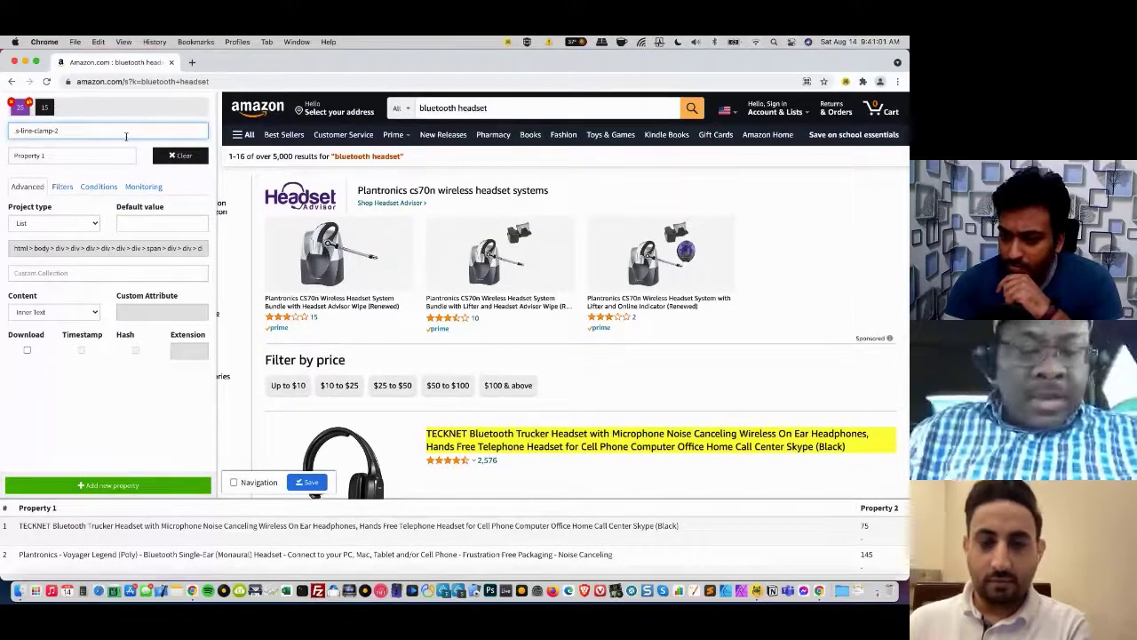
type("https://www.amazon.com/s?k=bluetooth+headset")
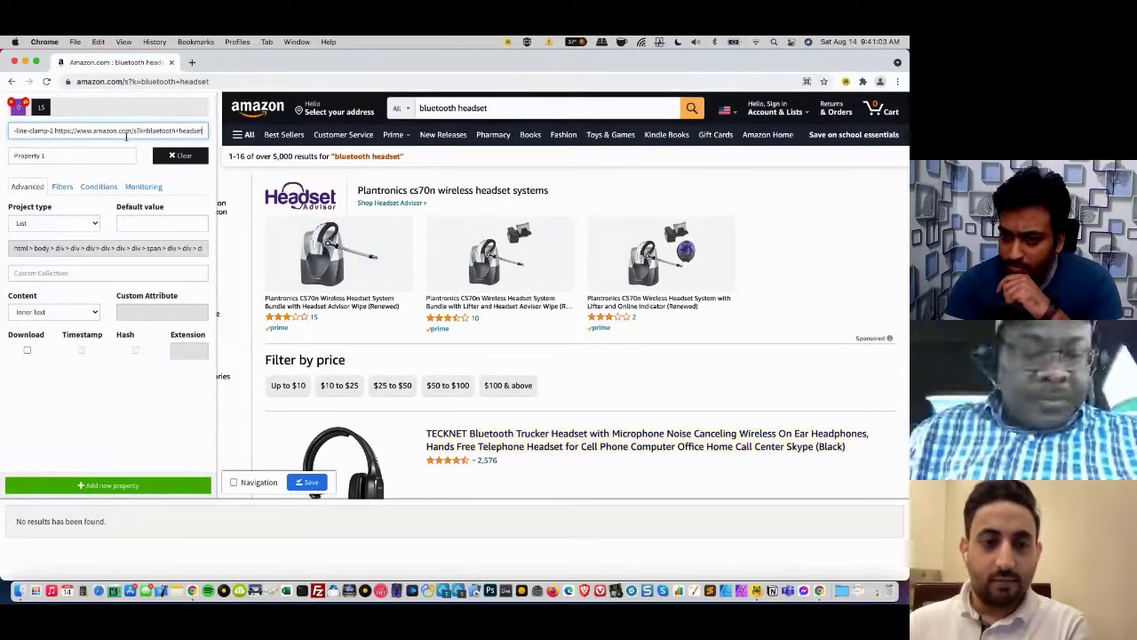
key("super+z")
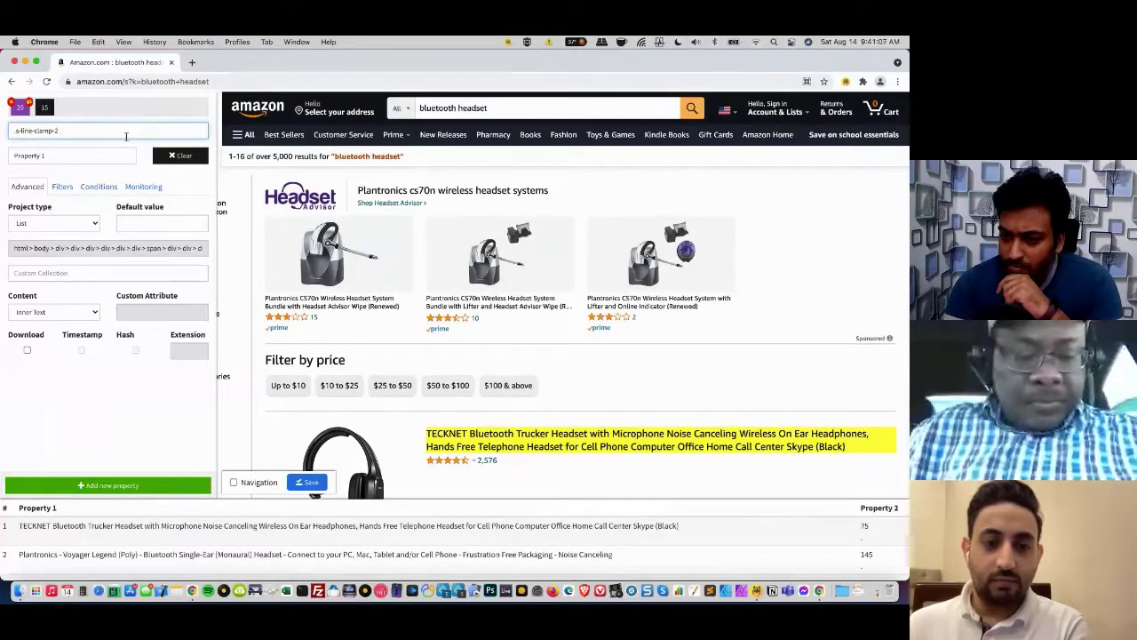
key("super+z")
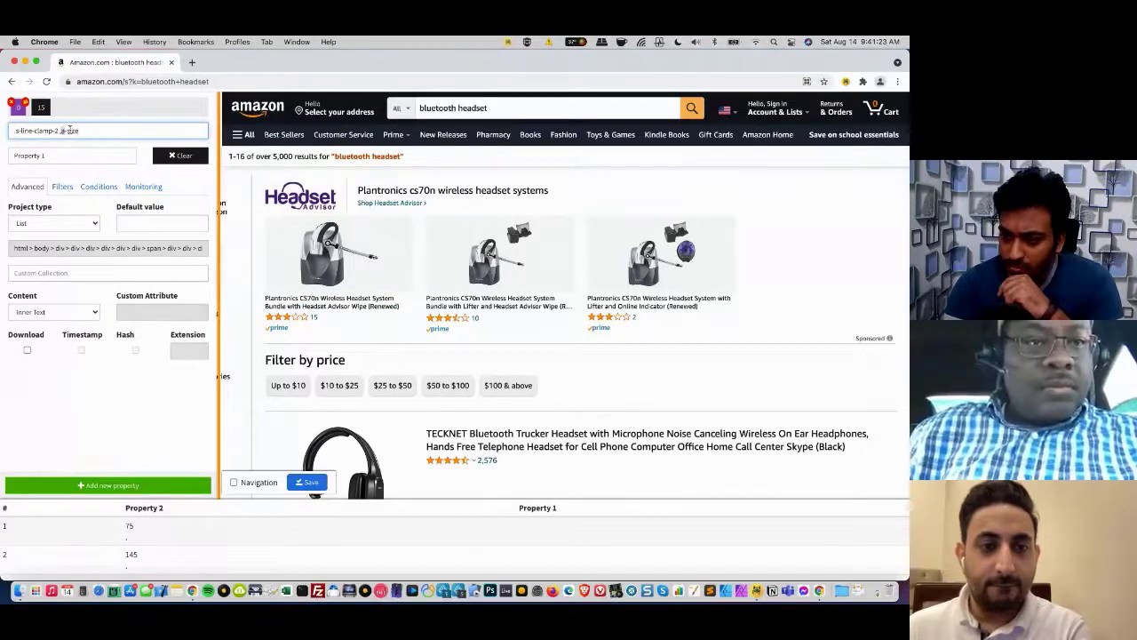
type("https://www.amazon.com/s?k=bluetooth+headset")
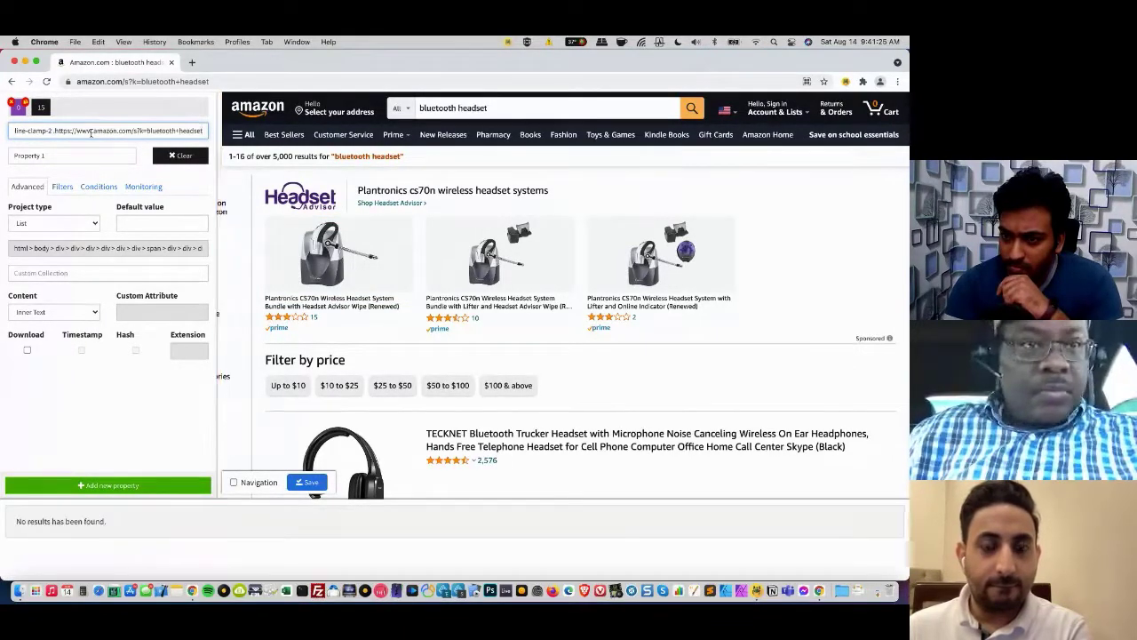
key("super+z")
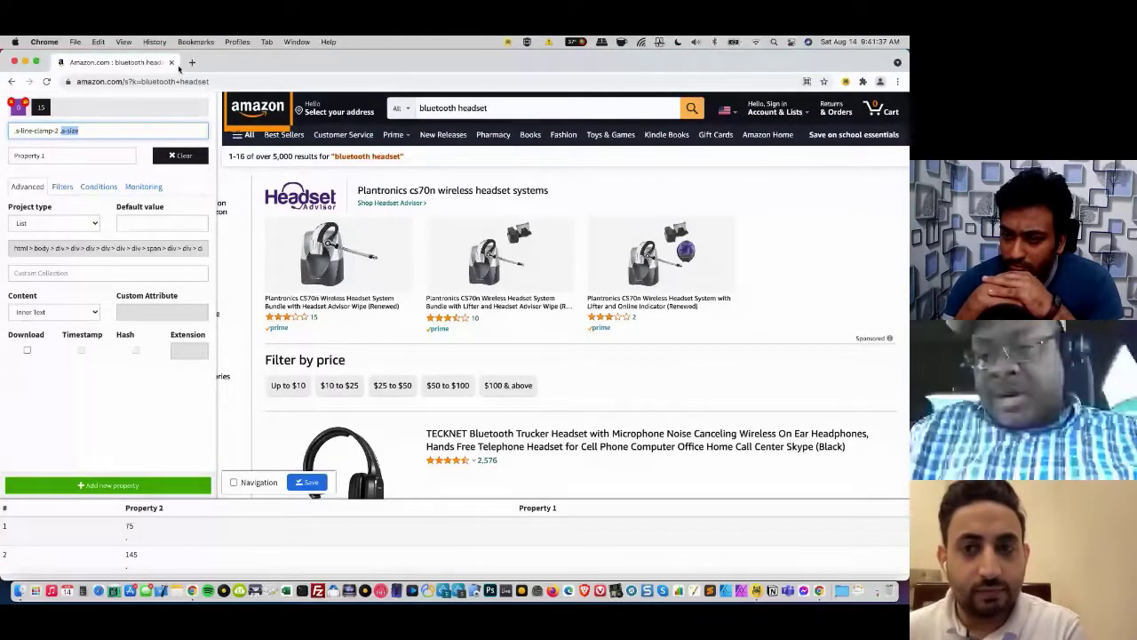
- Quit the inspection browser and leave the Amazon page without saving the selector edits, returning to the project list
right_click(821, 591)
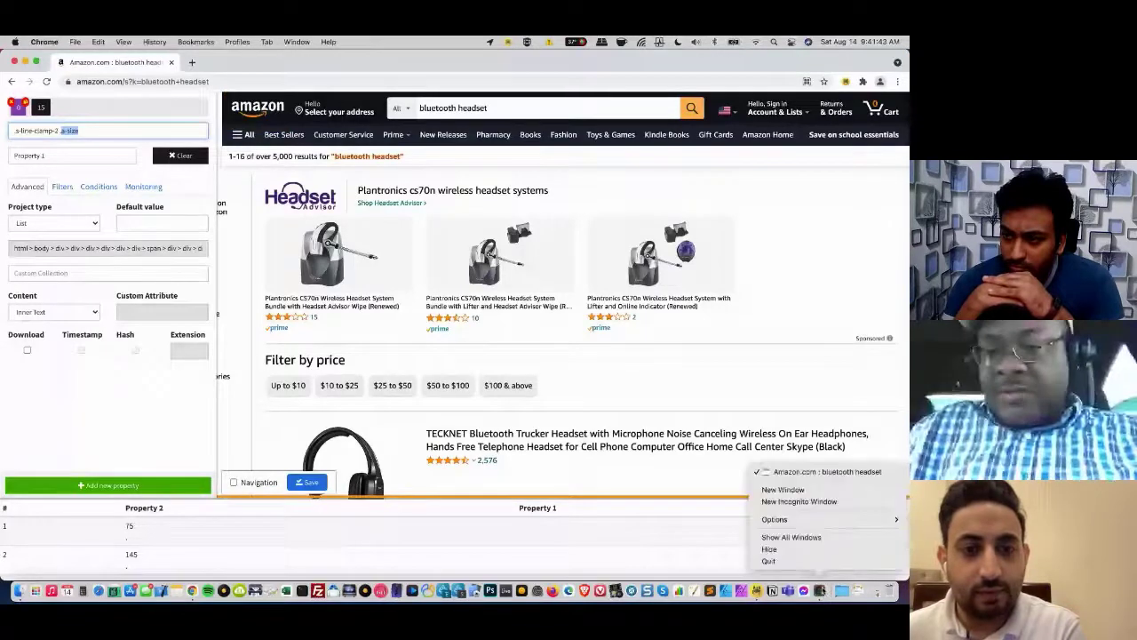
left_click(821, 561)
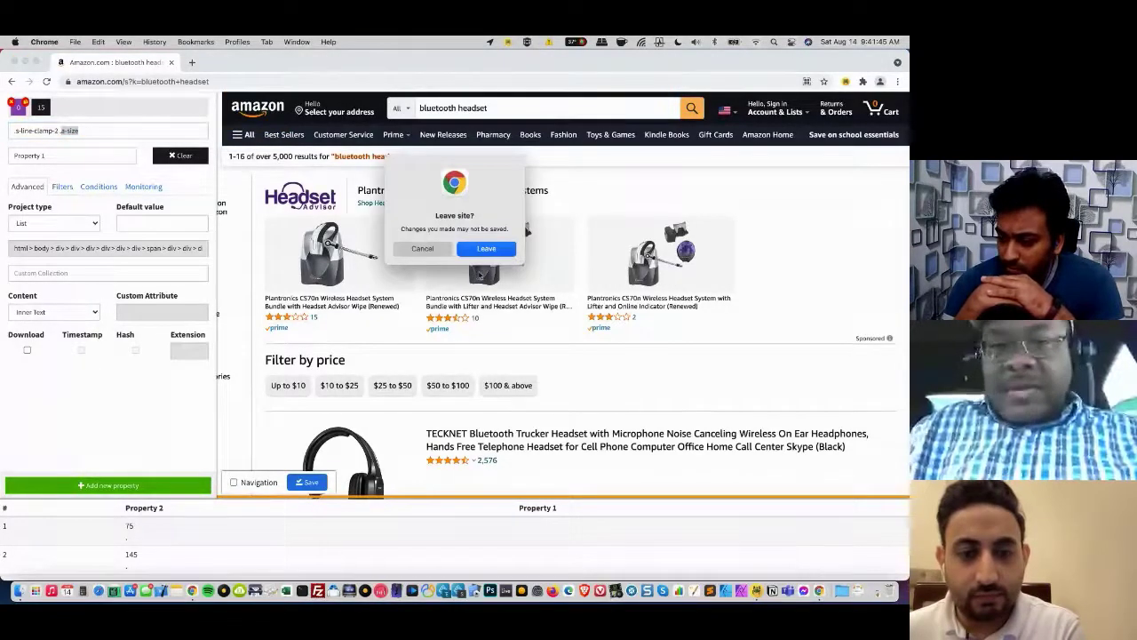
left_click(499, 249)
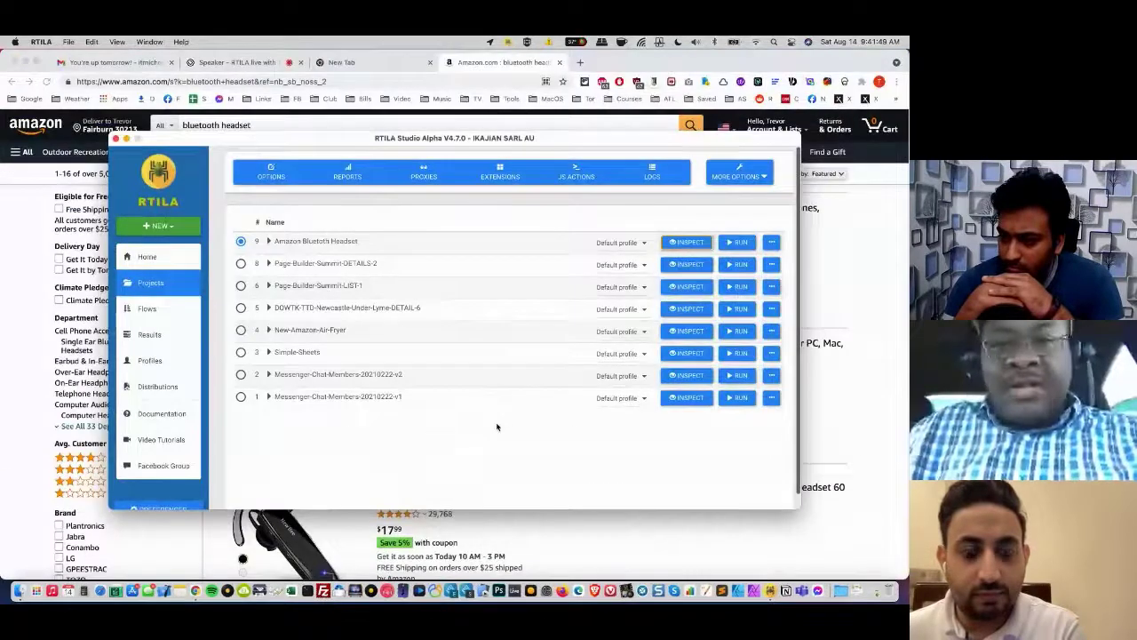
- Start inspecting the Amazon Bluetooth Headset project again and widen the inspection browser window
left_click(689, 243)
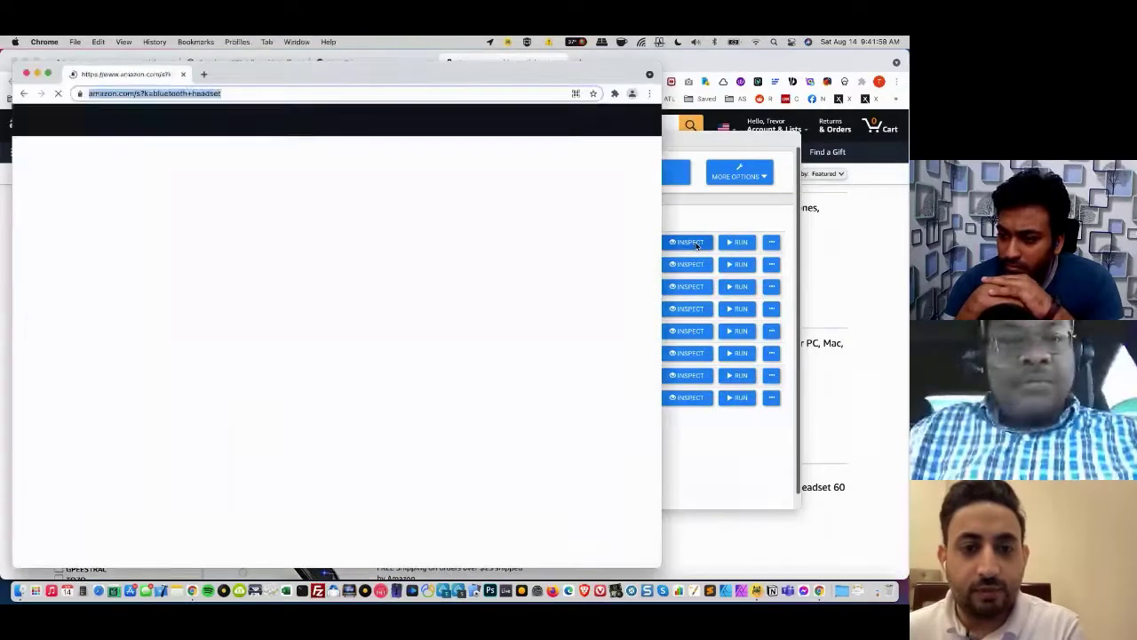
left_click(697, 246)
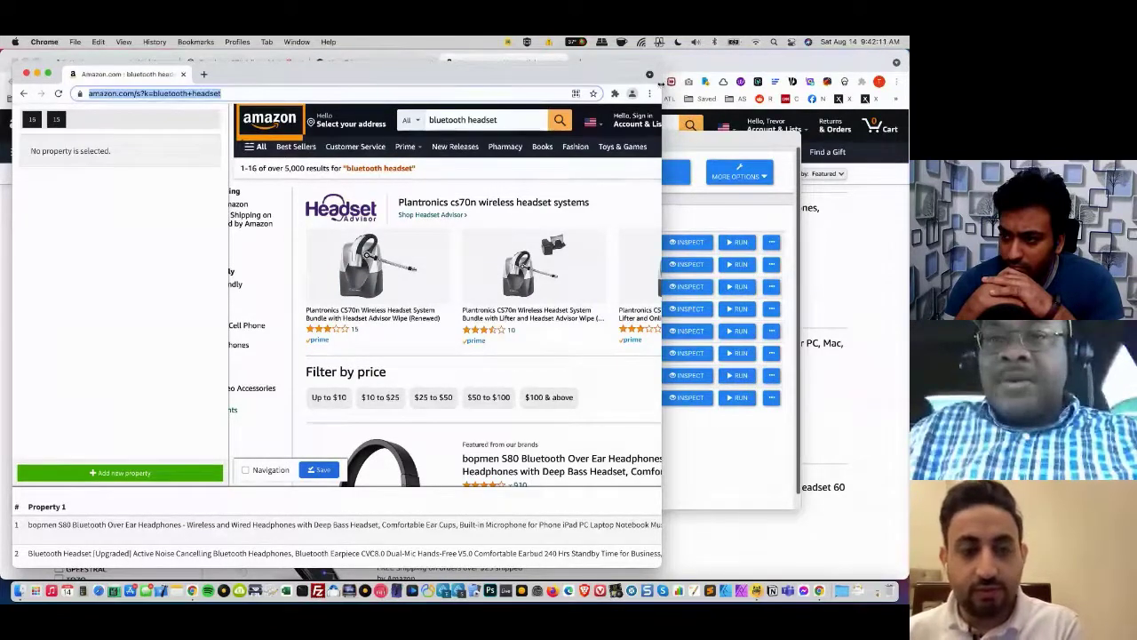
left_click_drag(660, 82, 817, 105)
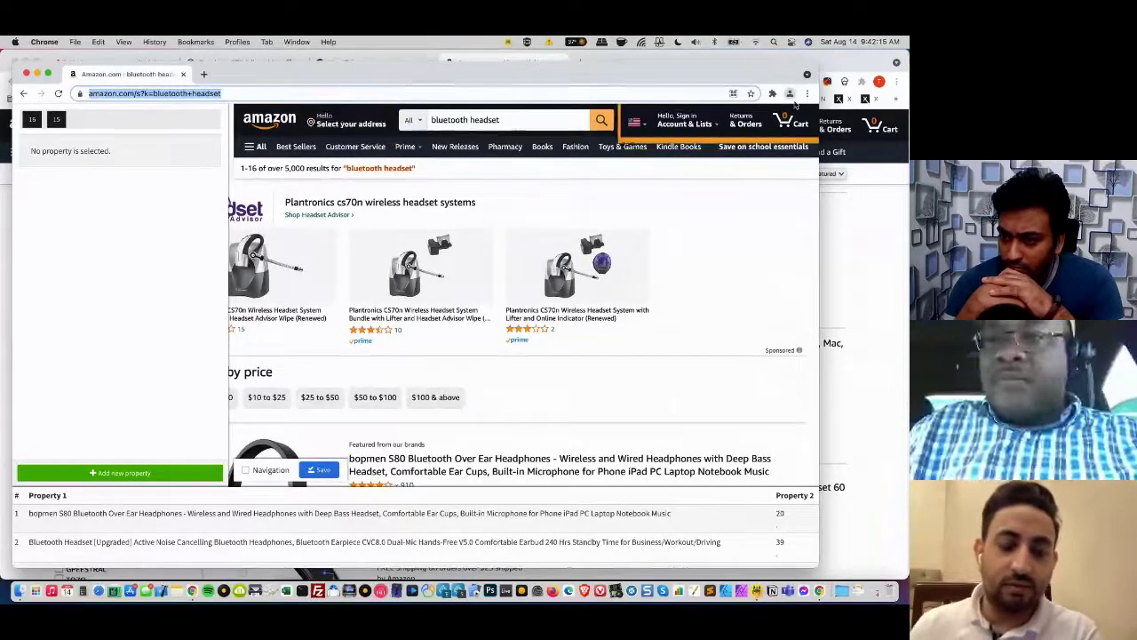
left_click_drag(818, 109, 898, 117)
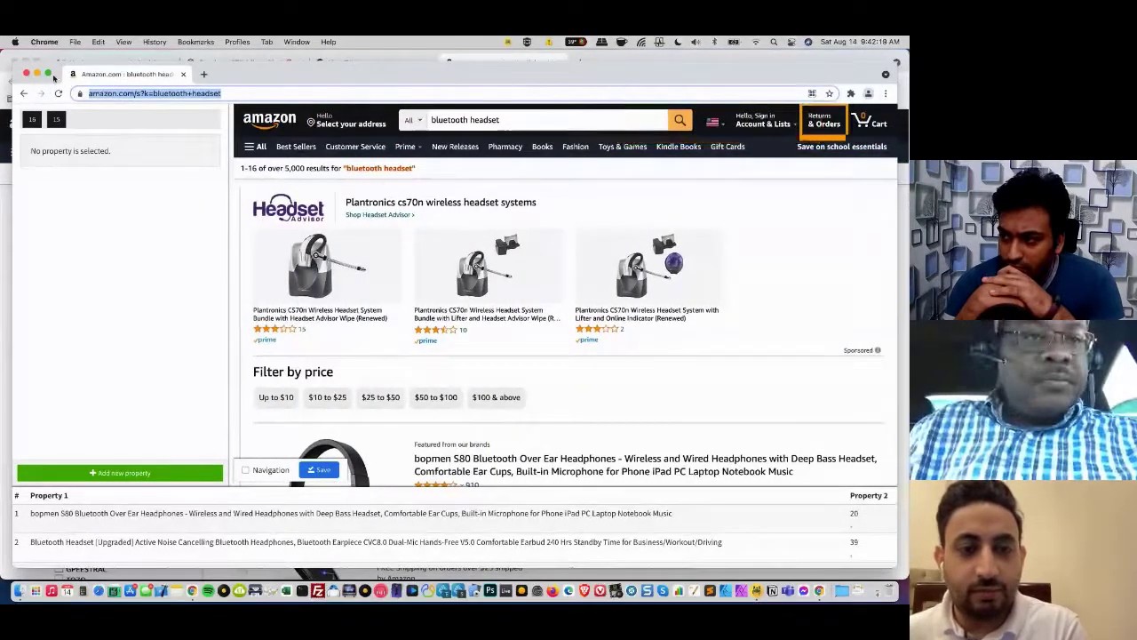
left_click(48, 74)
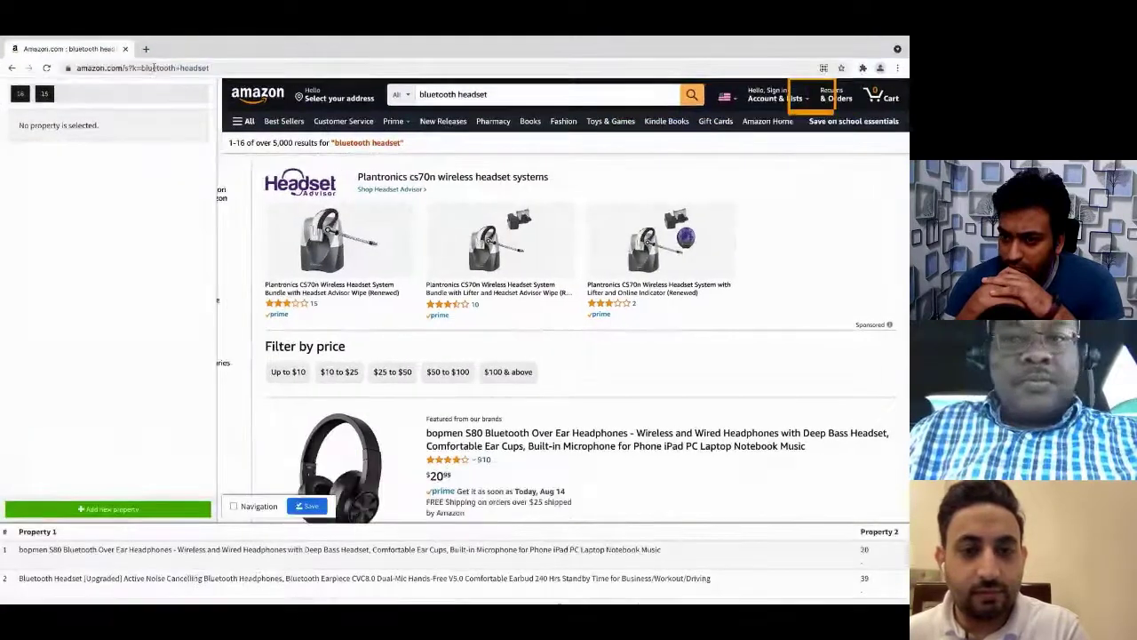
mouse_move(329, 39)
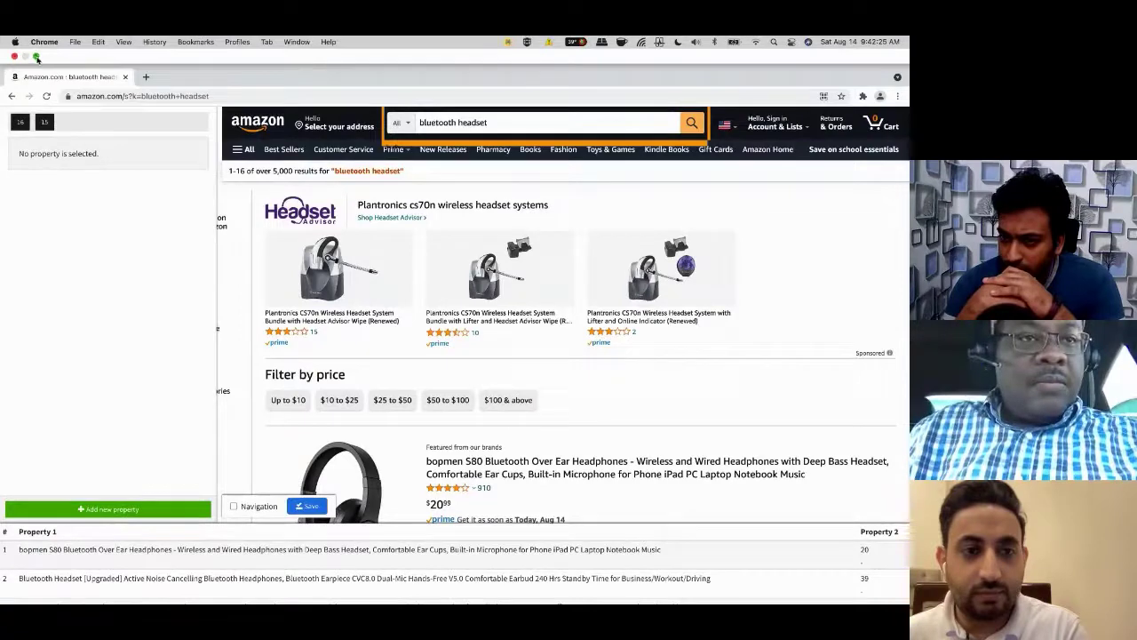
left_click(37, 57)
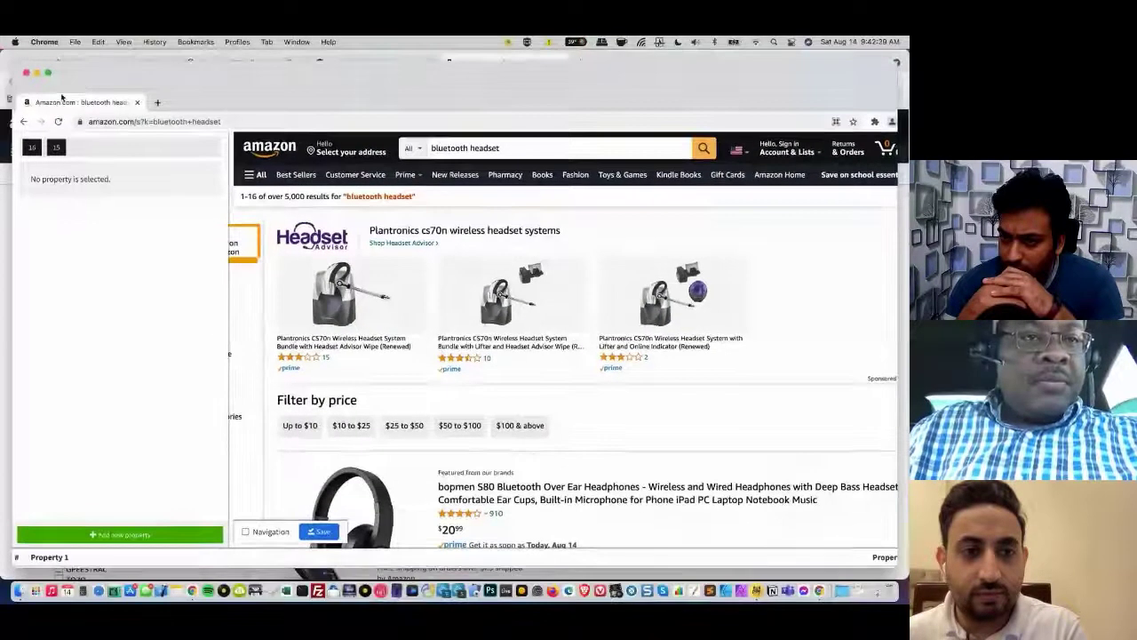
- Reposition and enlarge the inspection browser window so it covers the visible desktop
left_click_drag(20, 79, 8, 66)
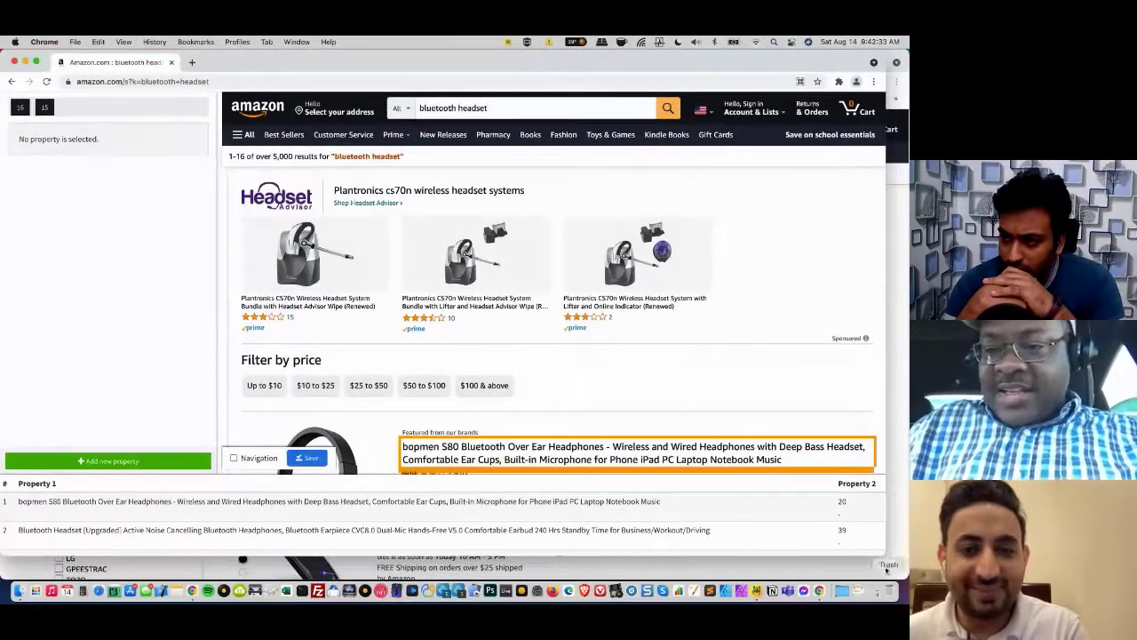
left_click_drag(882, 552, 907, 579)
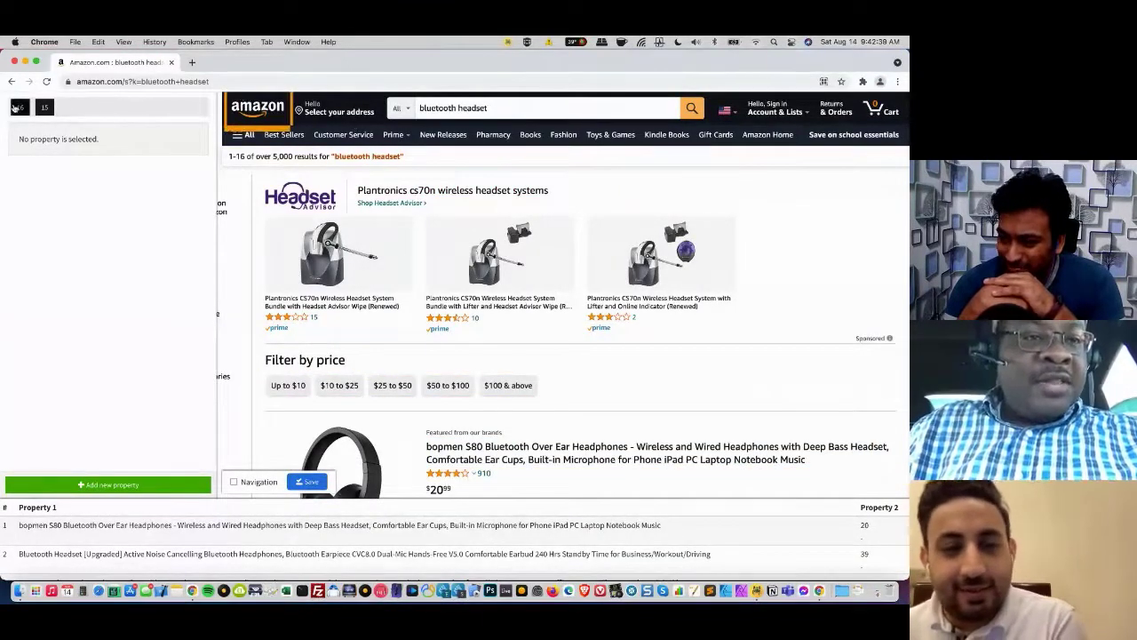
- Check Property 2's highlighted prices in the search results and compare the title and price rows in the preview
left_click(19, 107)
left_click(43, 109)
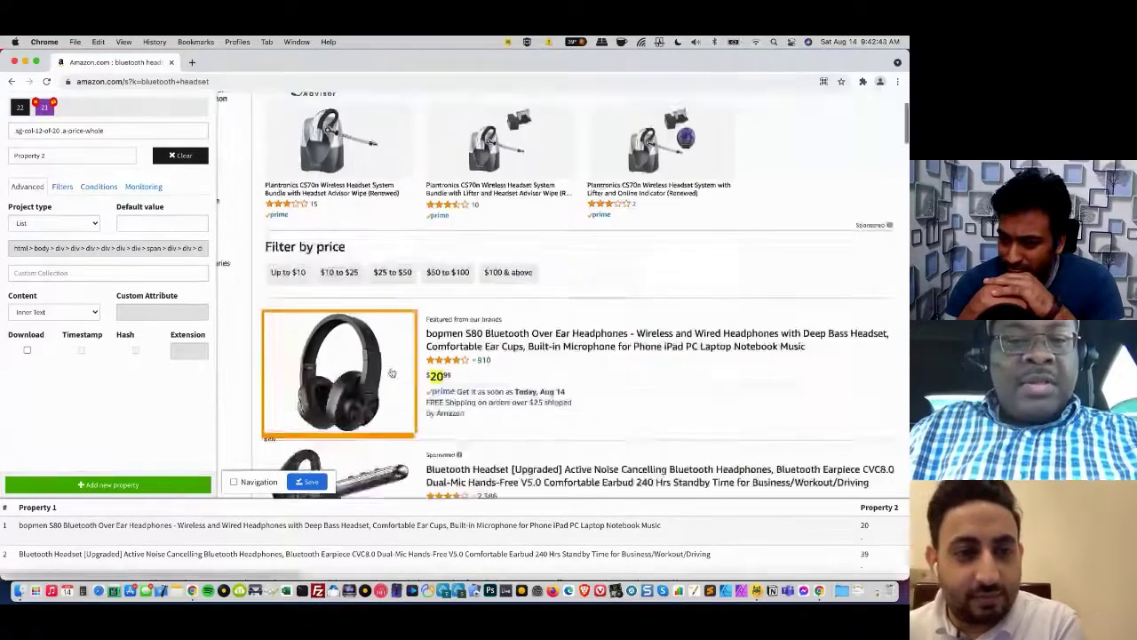
scroll(302, 373, "down", 2)
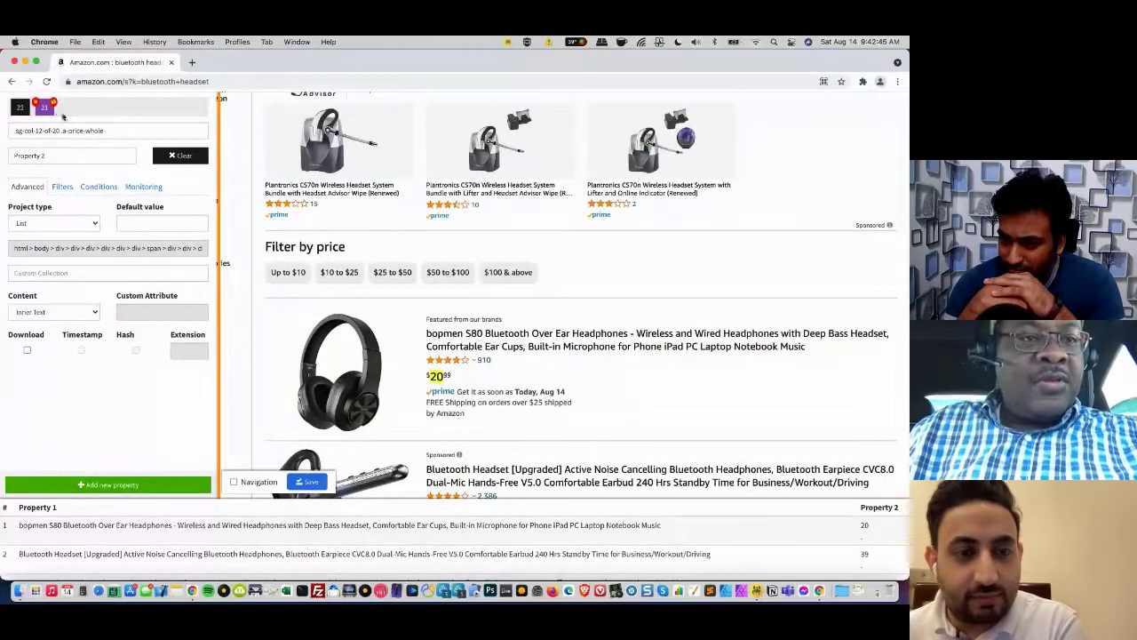
scroll(638, 433, "down", 6)
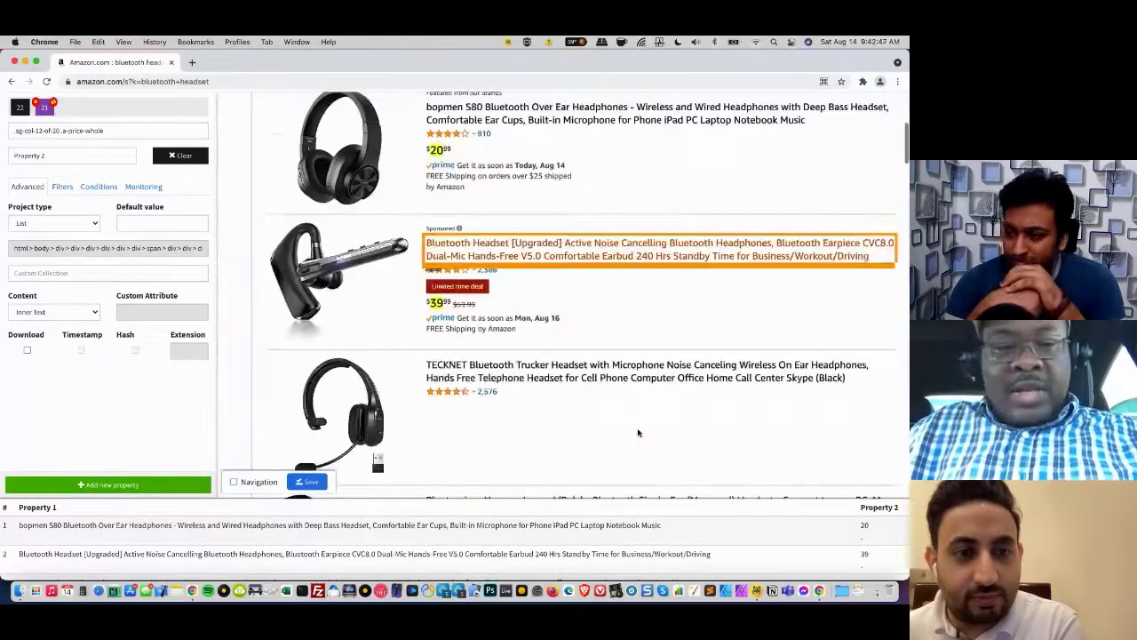
scroll(638, 433, "down", 2)
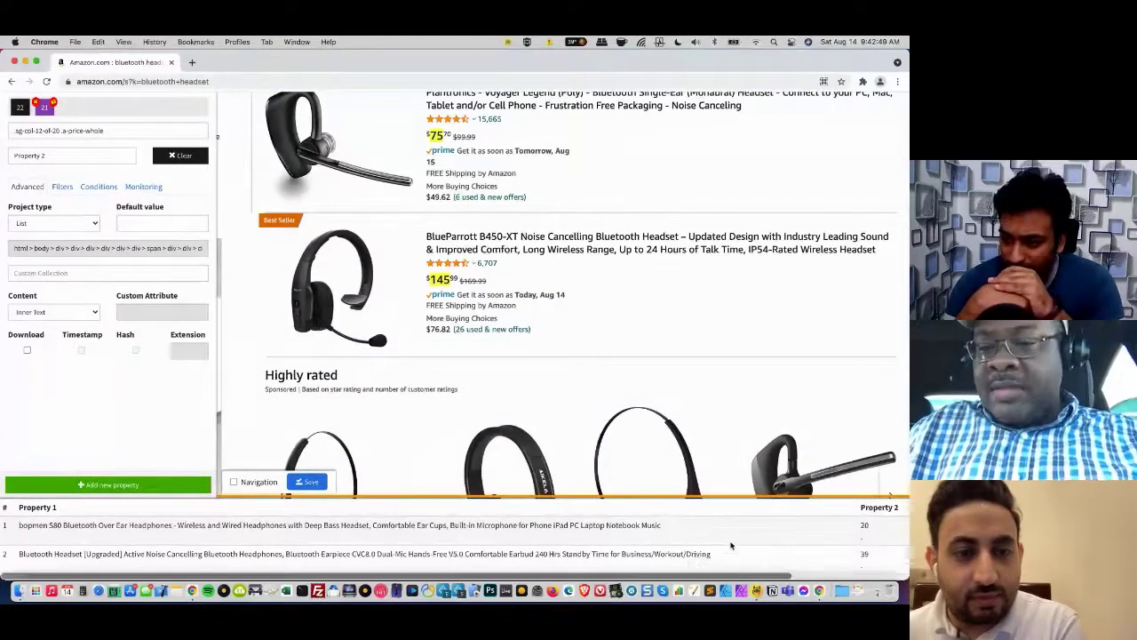
scroll(731, 541, "down", 5)
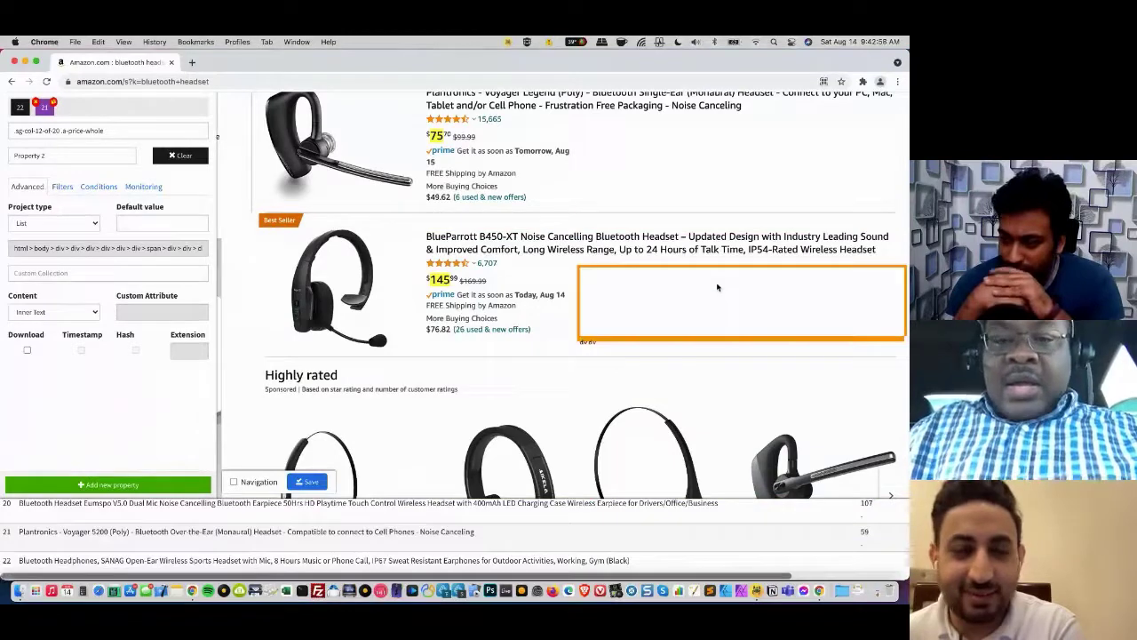
scroll(718, 287, "up", 15)
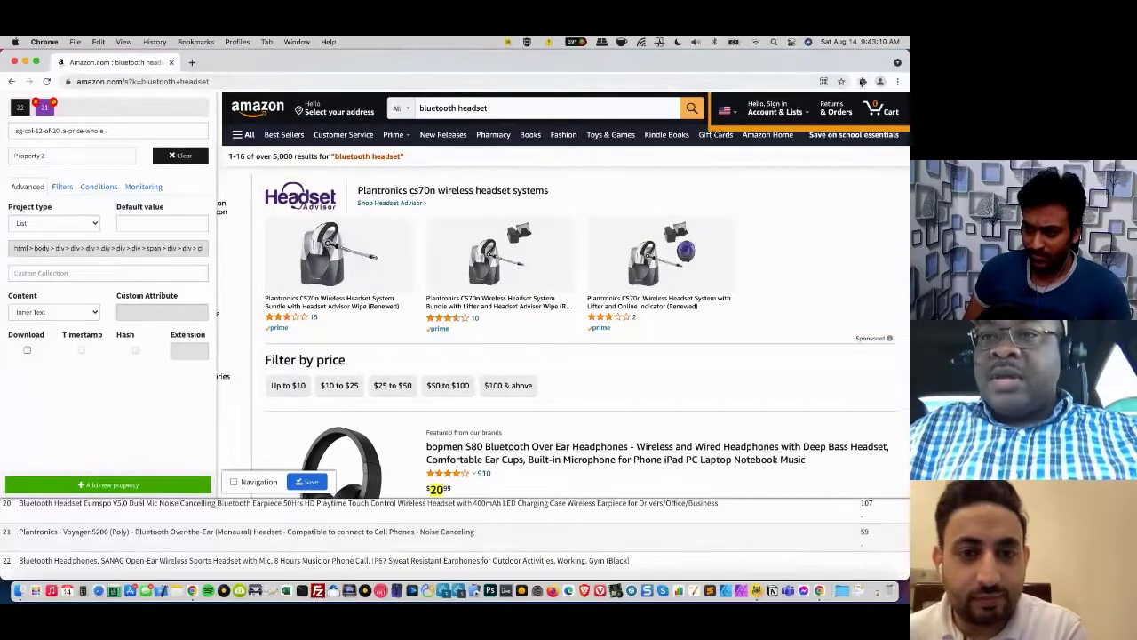
- Pin the RTILA extension and enable its Automation panel alongside Inspection and Preview
left_click(863, 82)
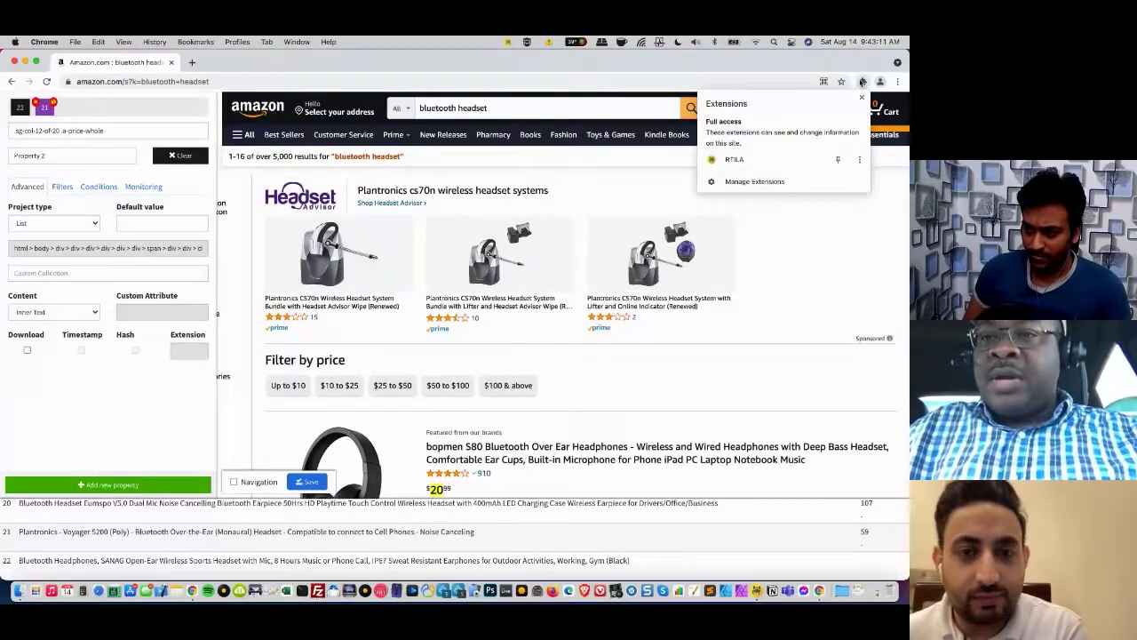
left_click(839, 161)
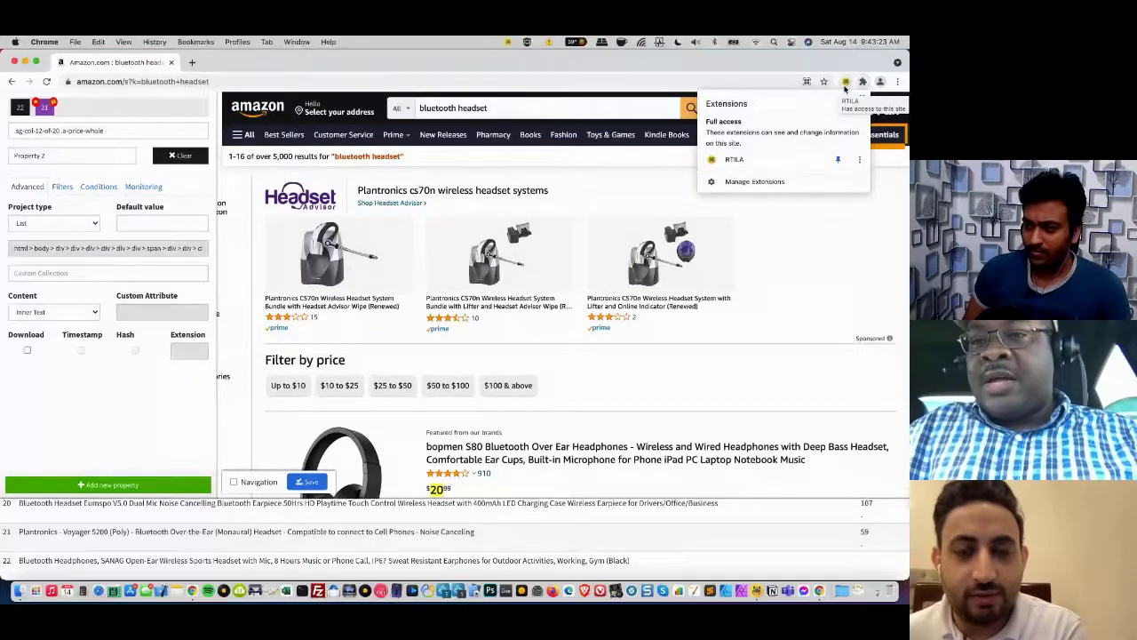
left_click(778, 162)
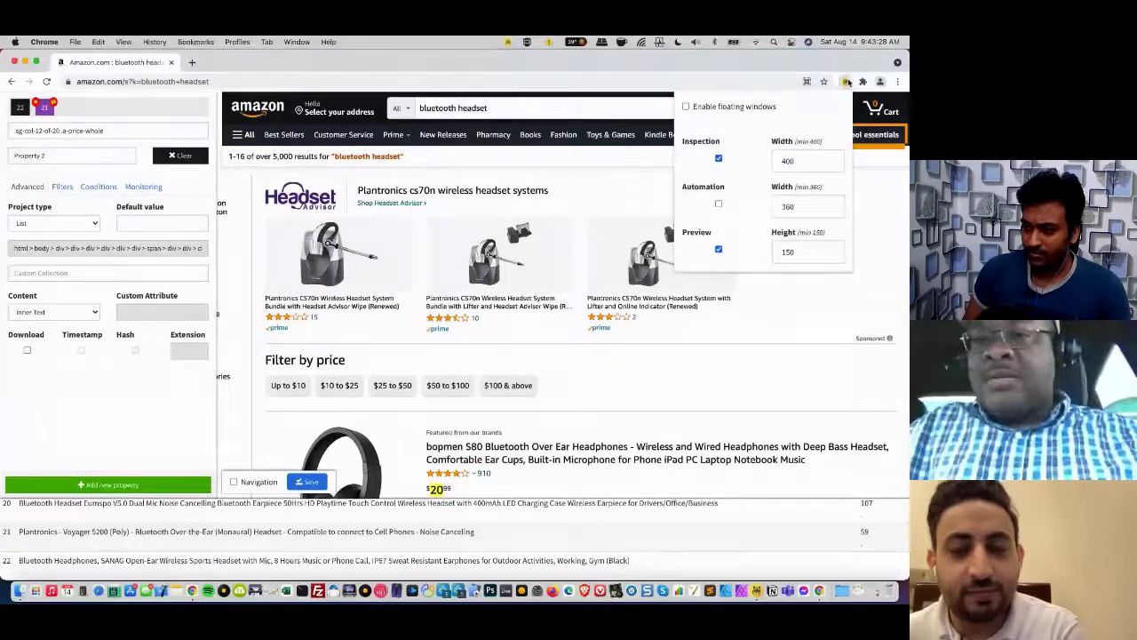
left_click(719, 204)
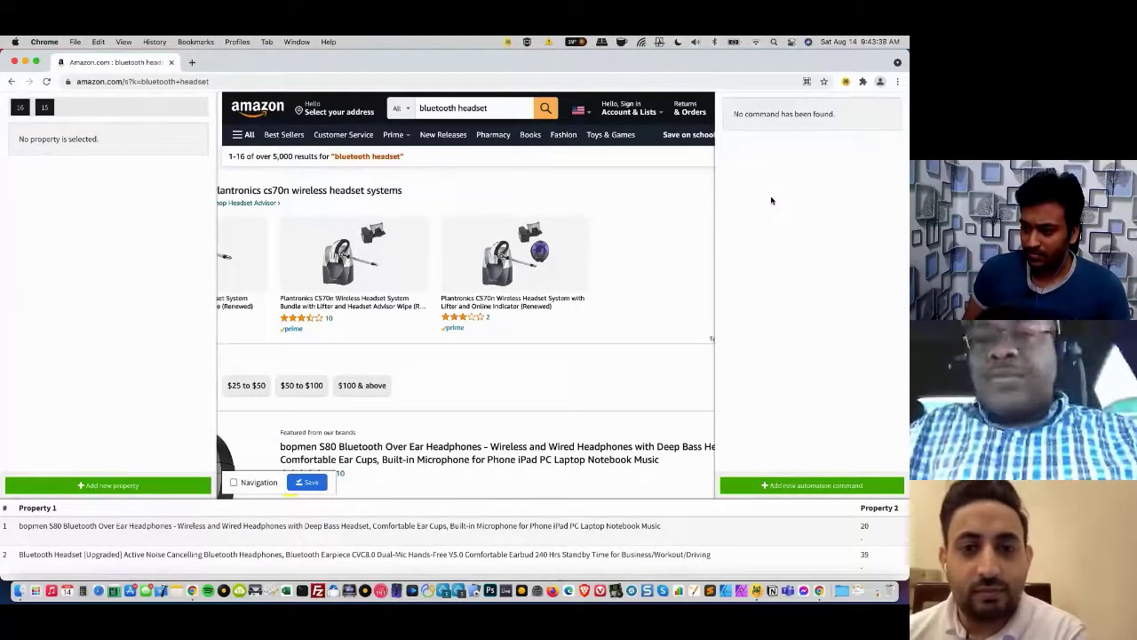
- Add a Wait time automation action and set its maximum wait time to 6
left_click(853, 490)
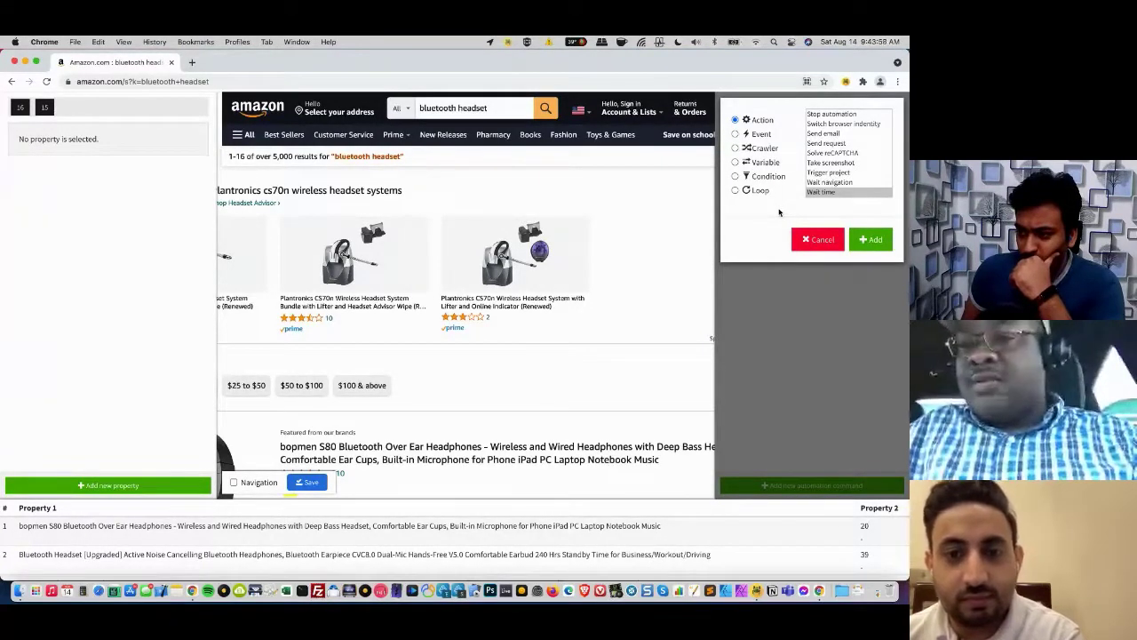
left_click(821, 193)
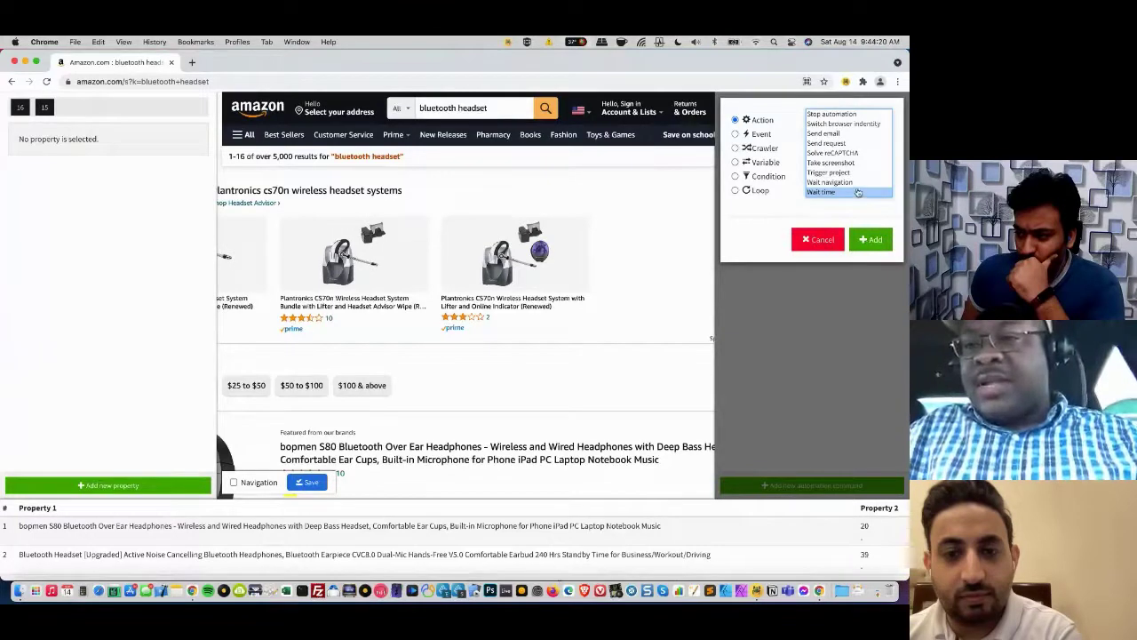
left_click(874, 241)
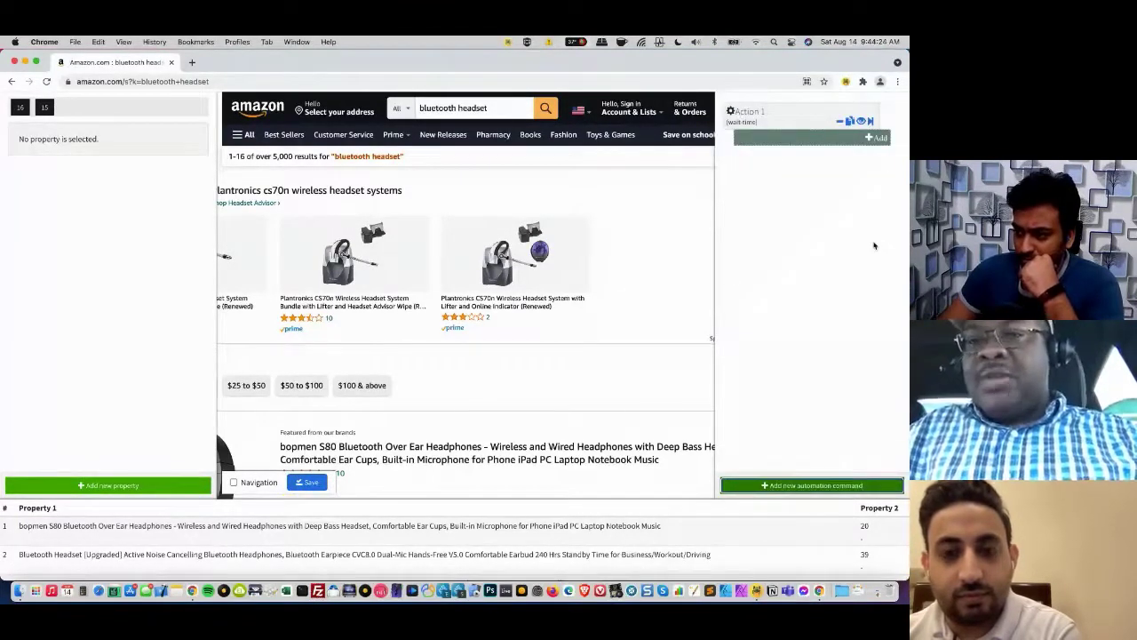
left_click(740, 128)
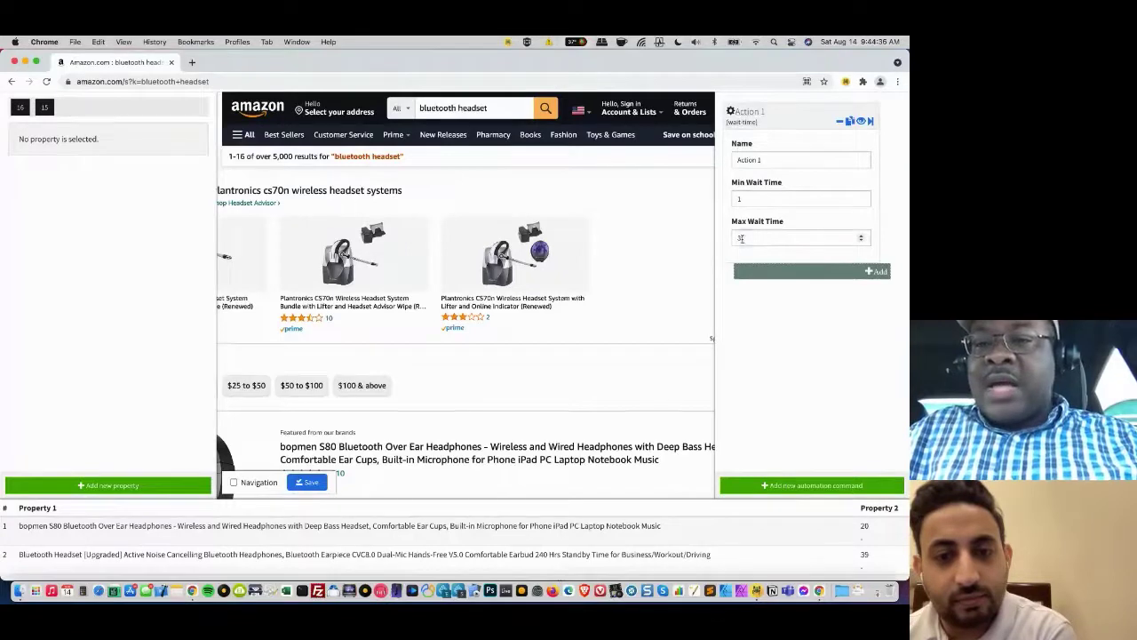
left_click_drag(748, 237, 730, 242)
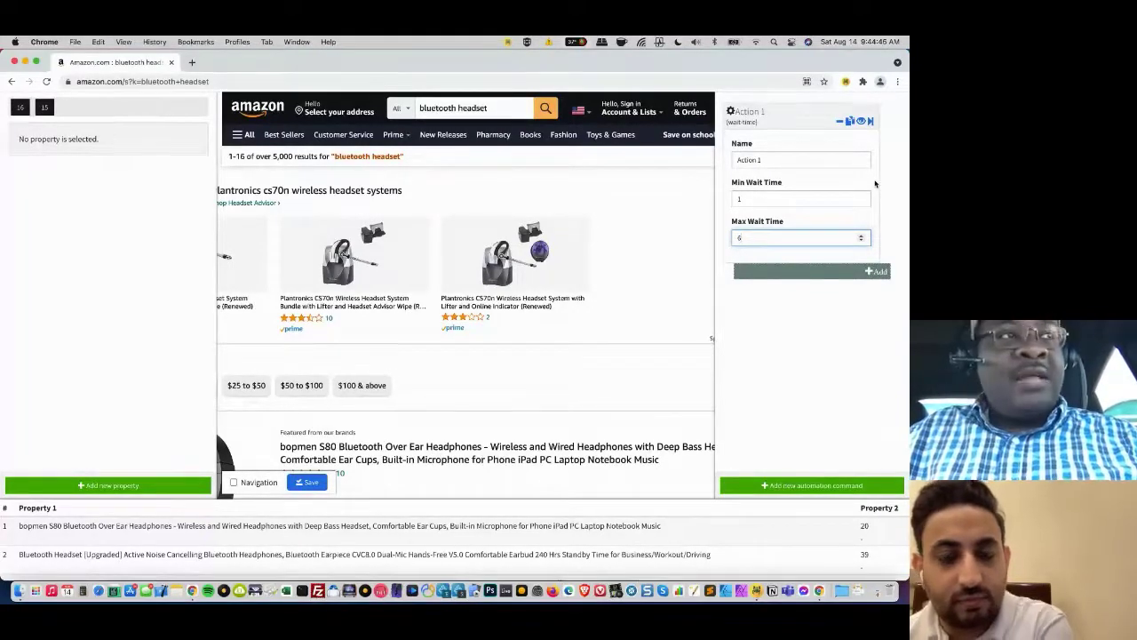
- Add an Extract results action nested under the wait-time action, and save the project
left_click(878, 271)
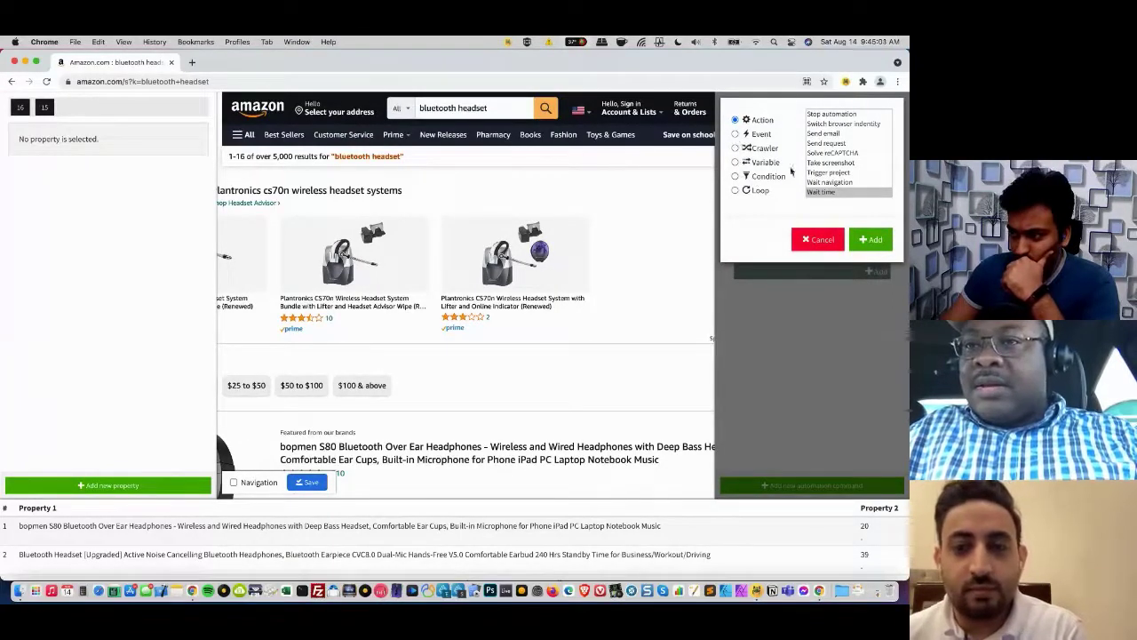
scroll(873, 166, "up", 5)
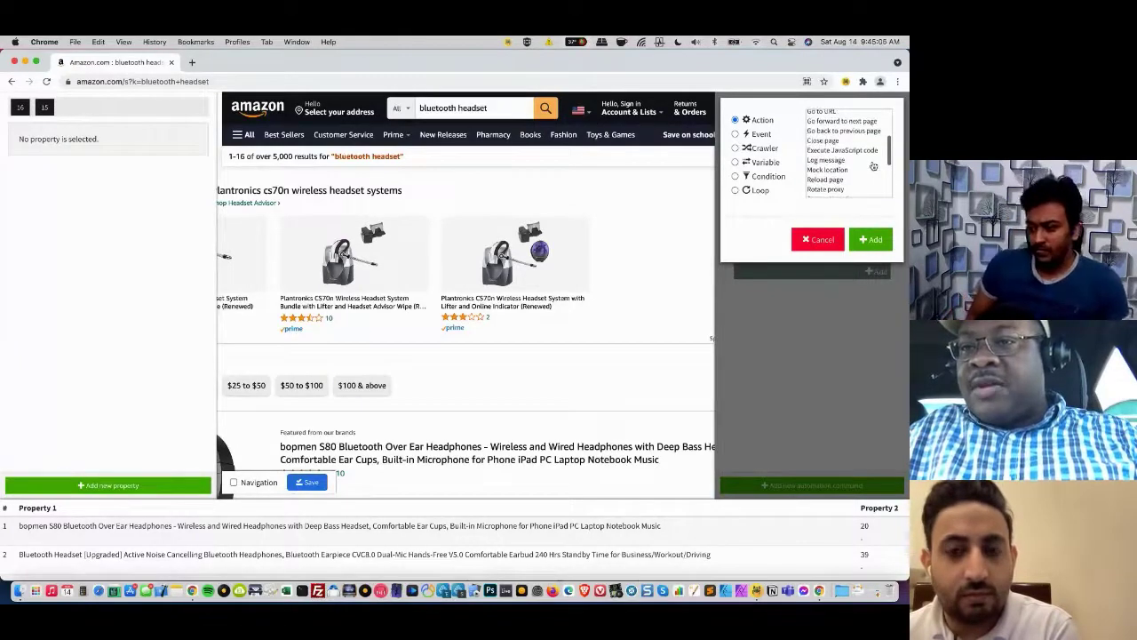
scroll(873, 166, "up", 3)
scroll(873, 166, "up", 1)
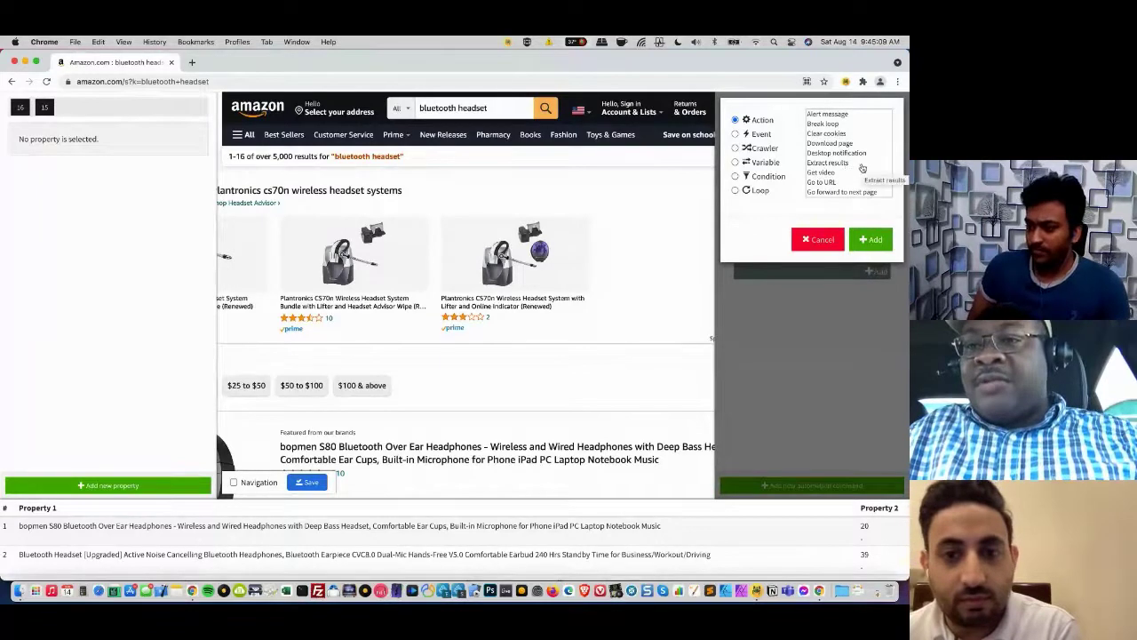
left_click(860, 167)
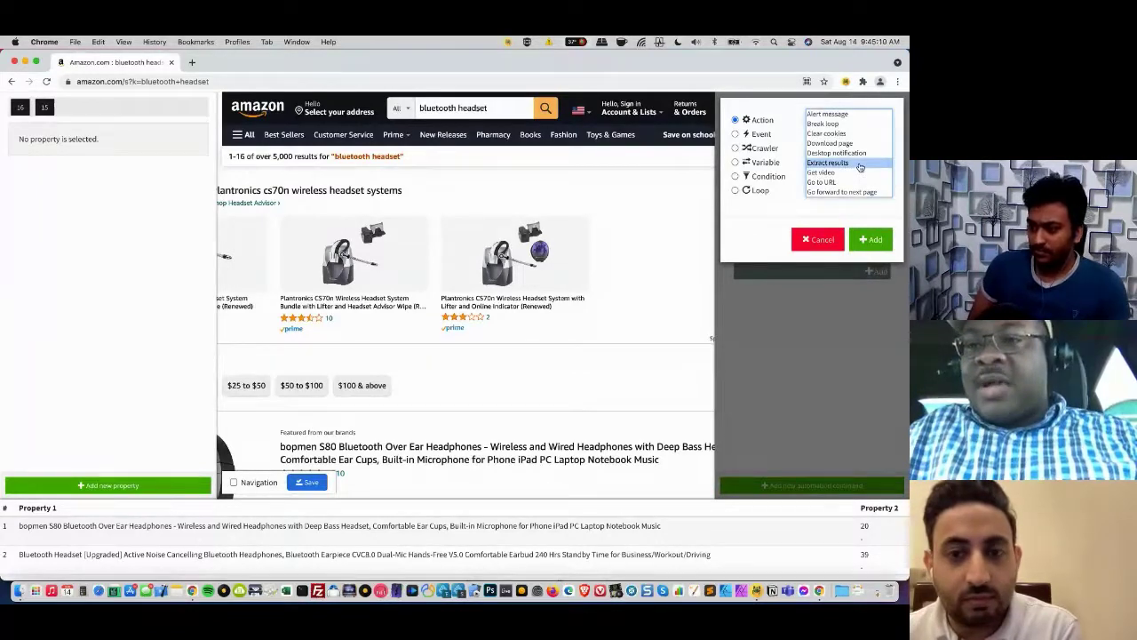
left_click(873, 240)
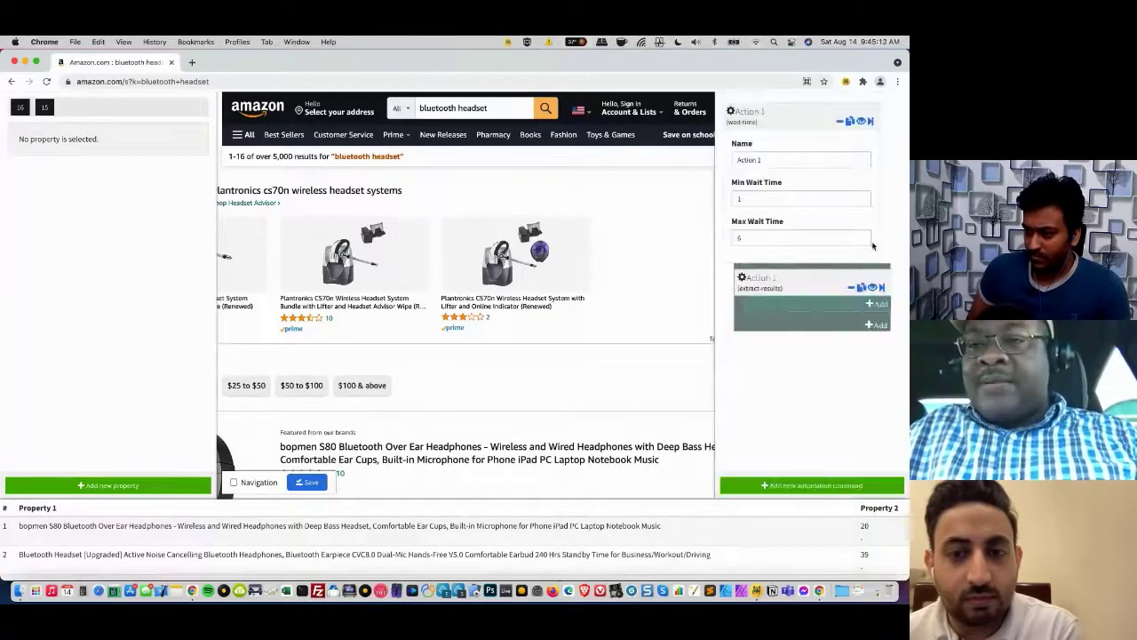
left_click(770, 295)
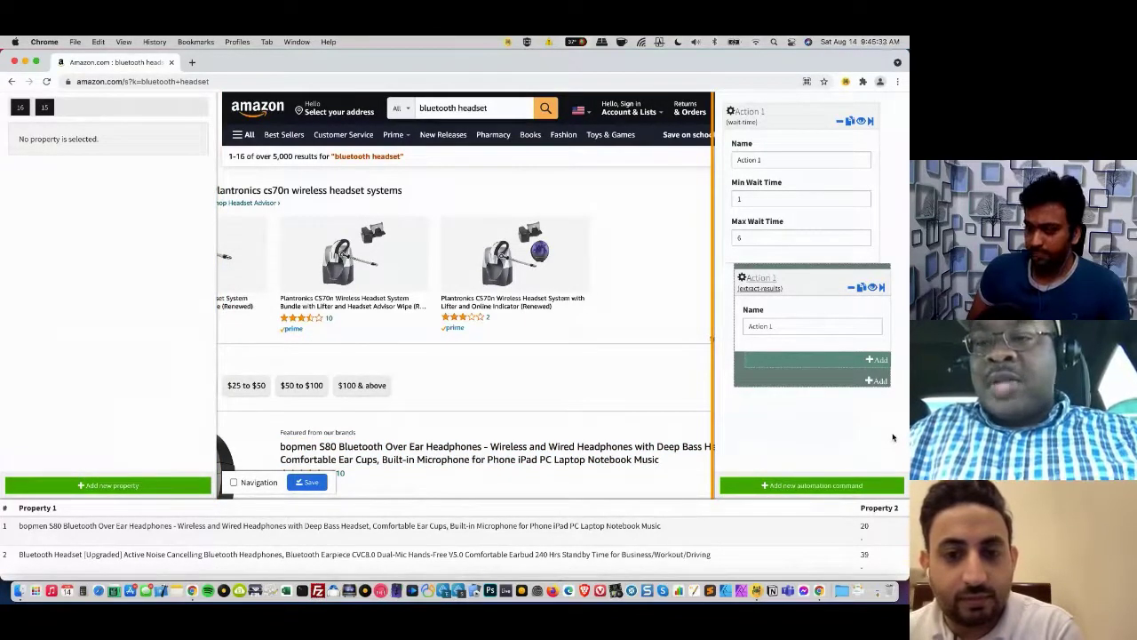
left_click(313, 483)
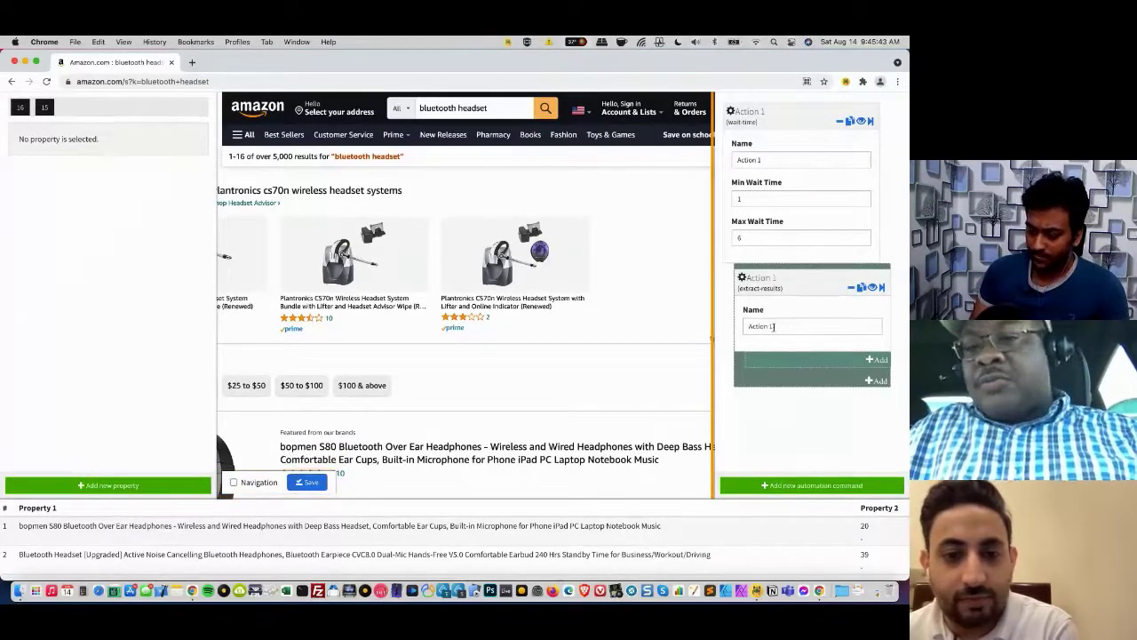
- Review the settings of the extract-results and wait-time actions, collapsing and reopening their details
left_click(790, 327)
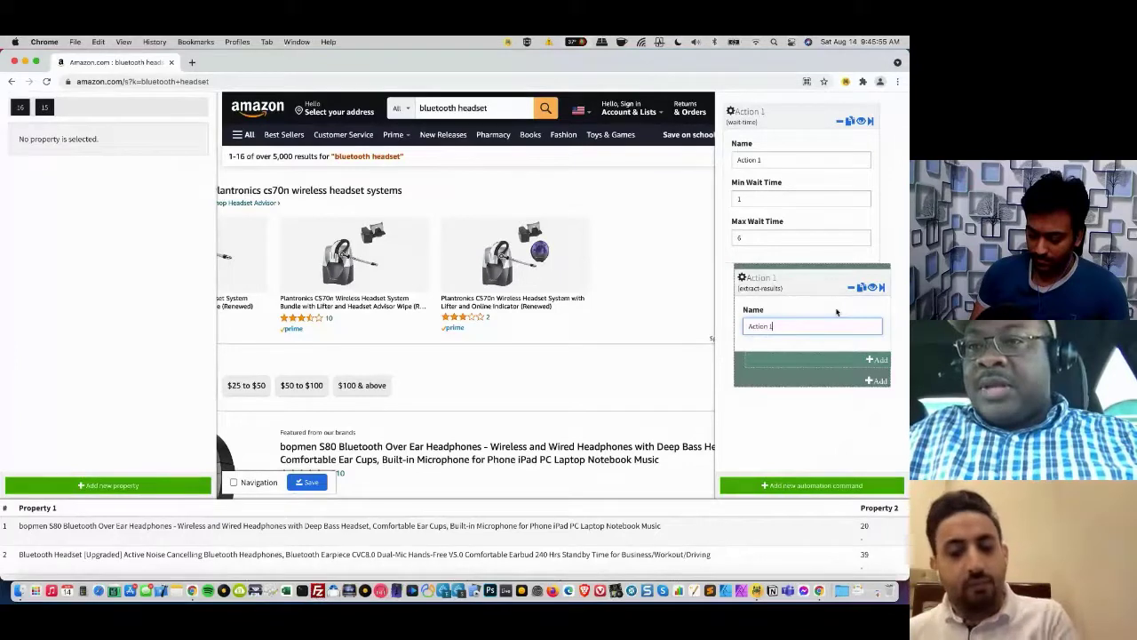
left_click(849, 123)
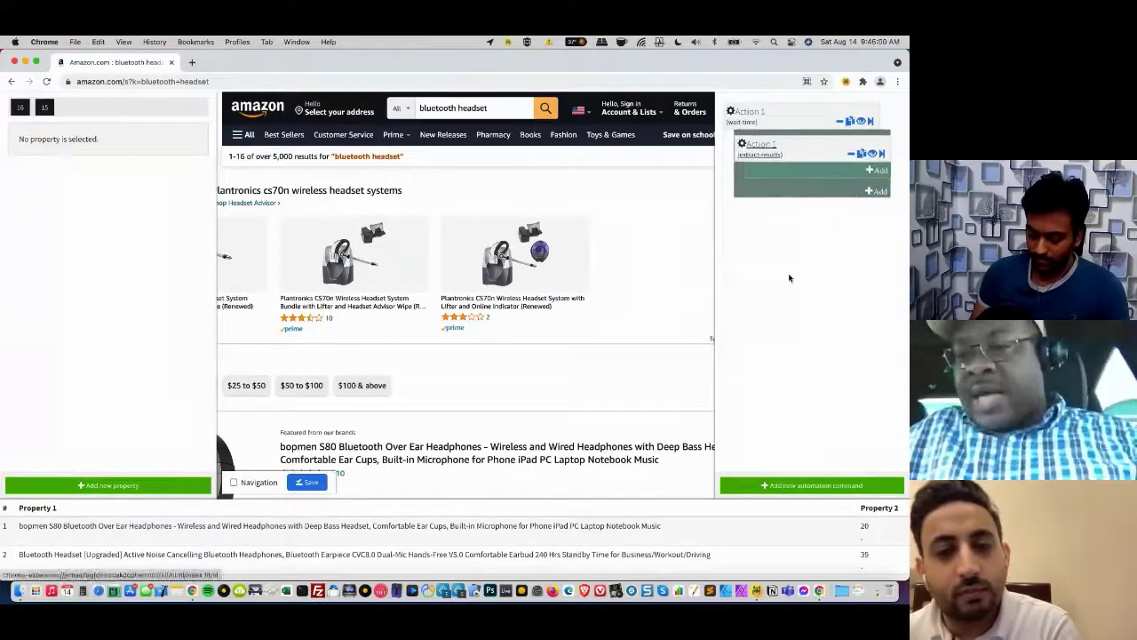
left_click(759, 156)
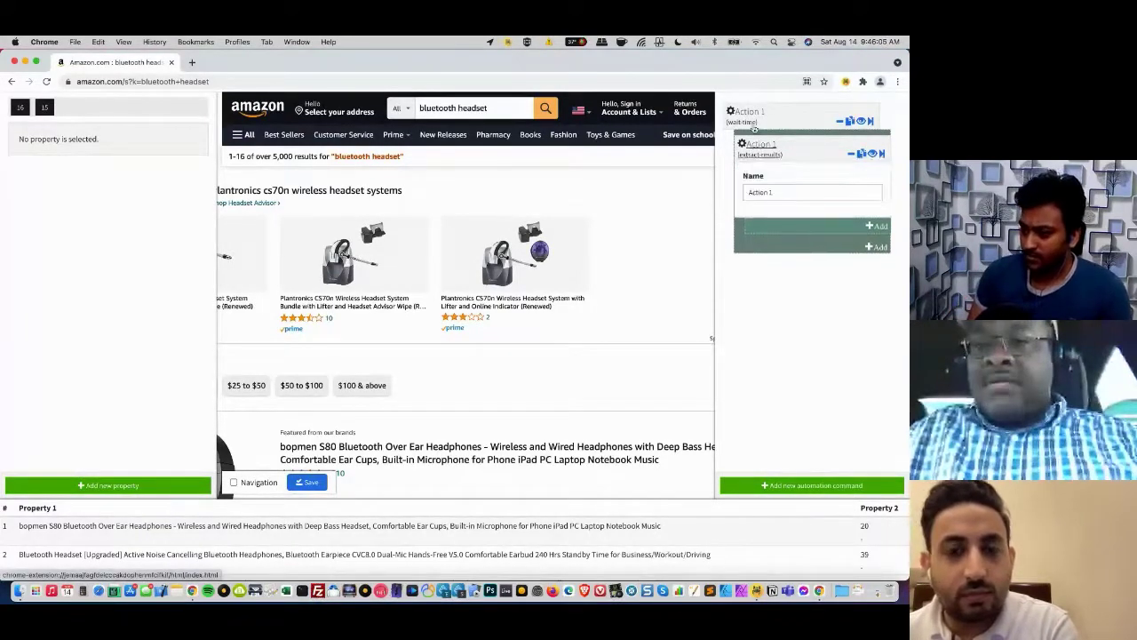
left_click(754, 124)
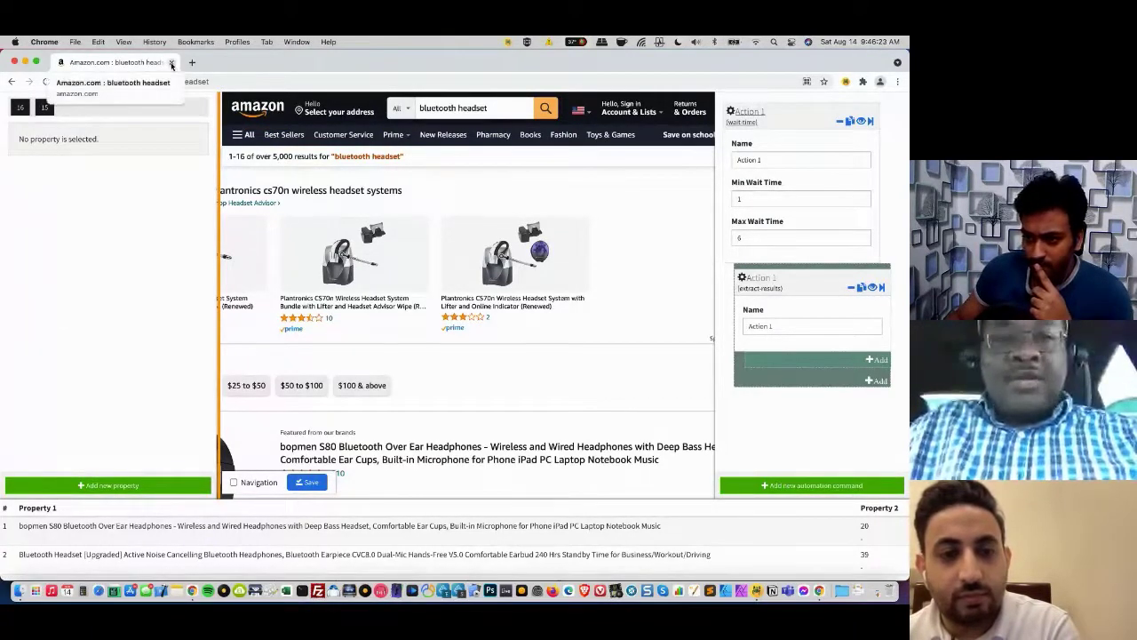
- Close the Amazon inspection browser, leaving the site, and run the Amazon bluetooth headset project
left_click(172, 63)
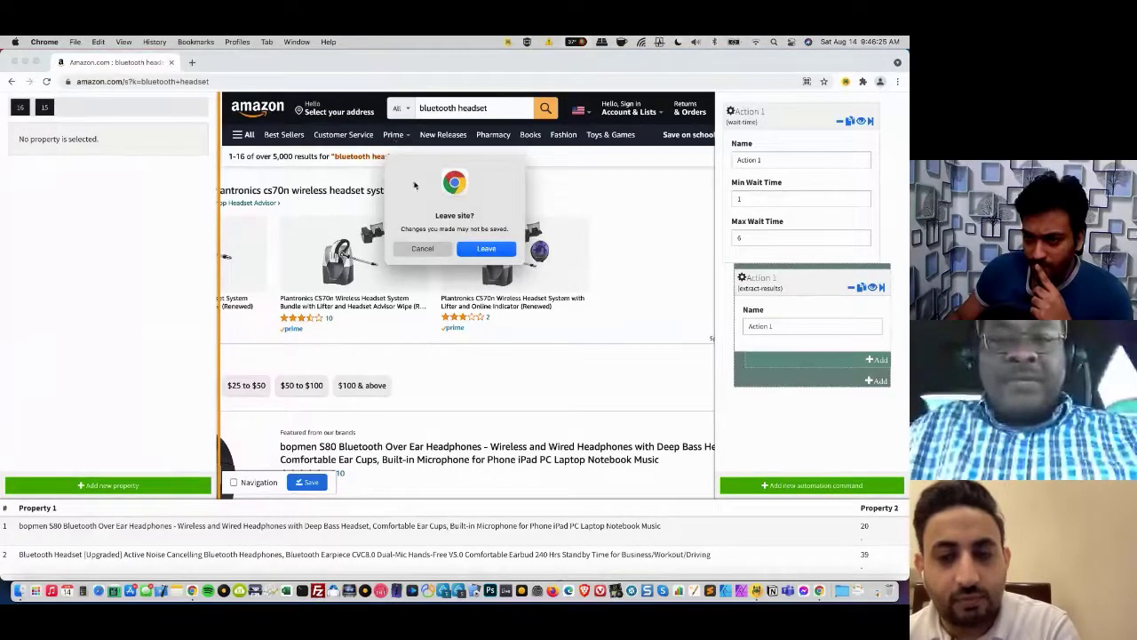
left_click(487, 253)
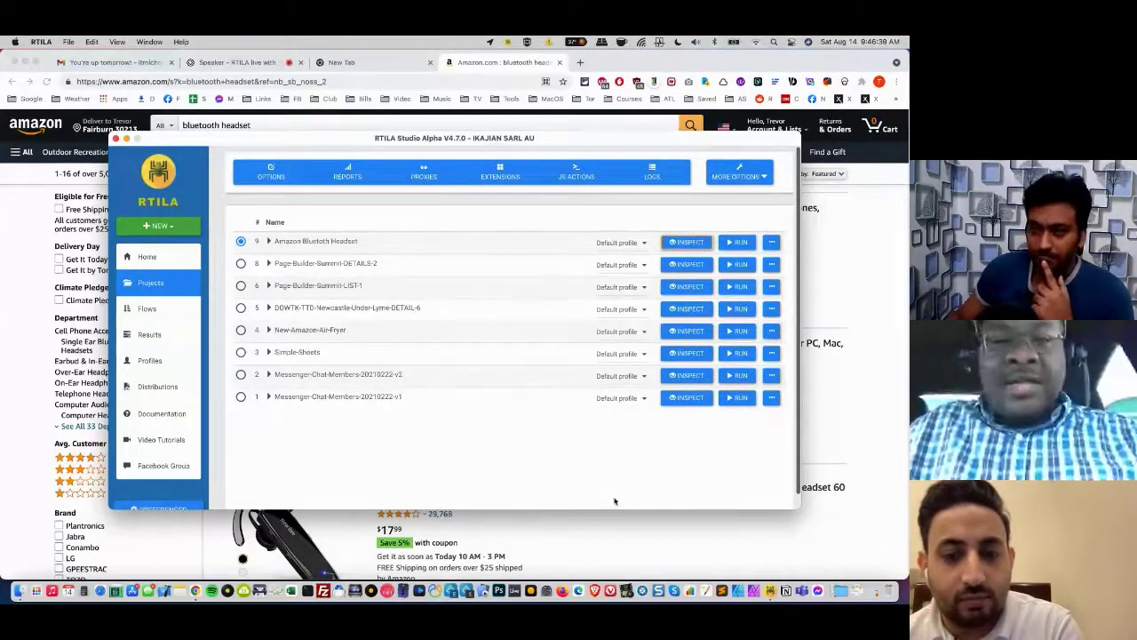
left_click(735, 243)
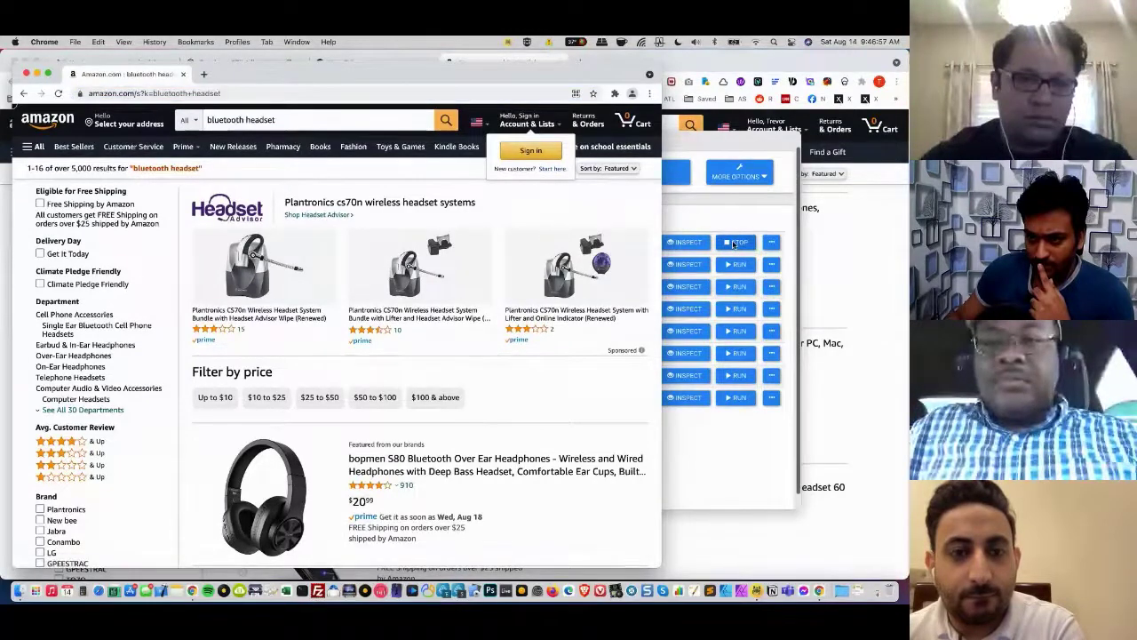
left_click(734, 242)
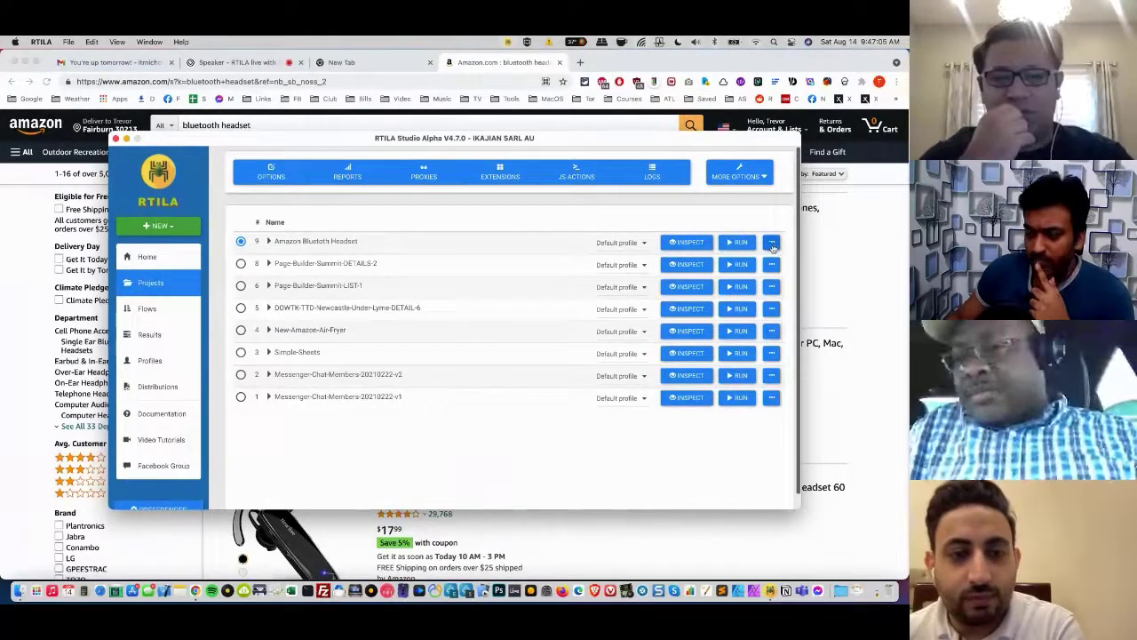
left_click(773, 247)
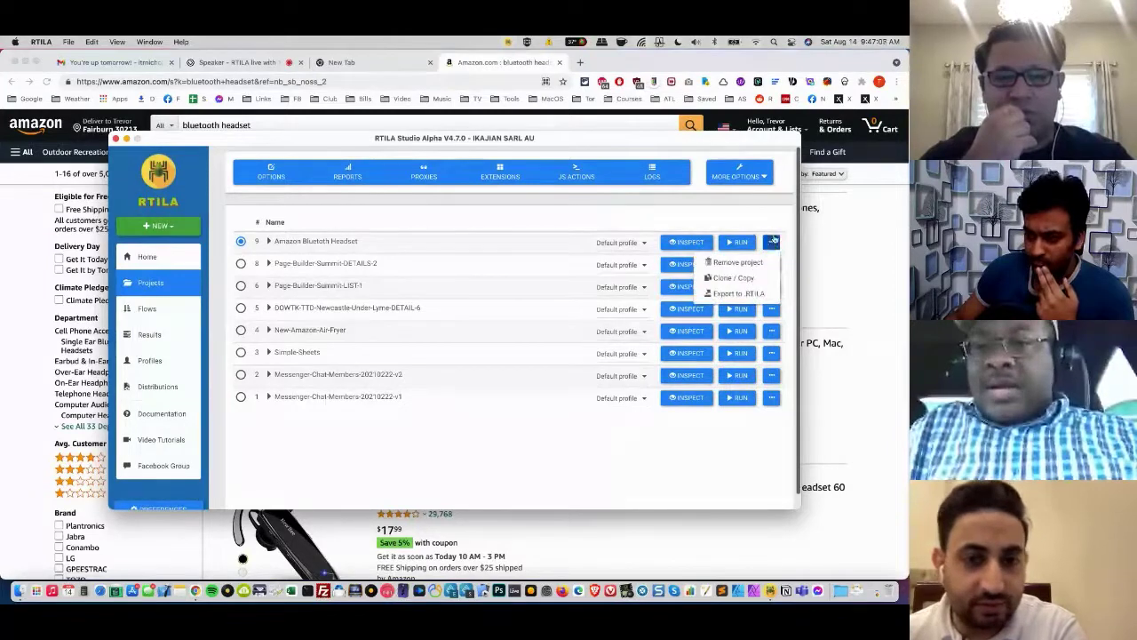
left_click(786, 231)
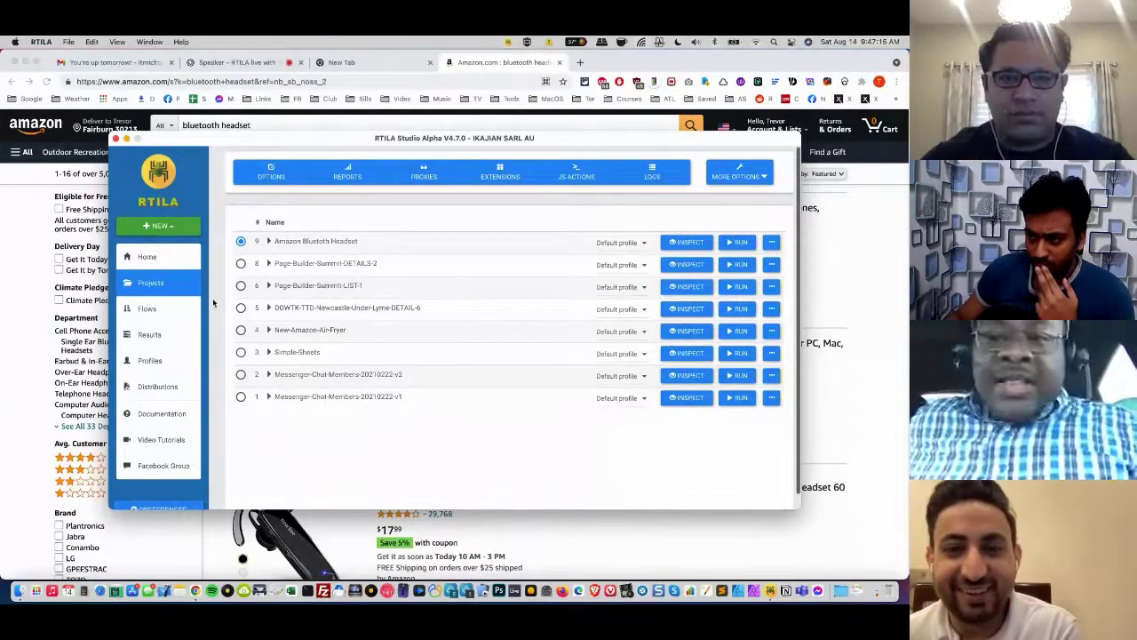
- Preview the newest run's extracted results, examining both the title and price columns, and close the preview
left_click(170, 341)
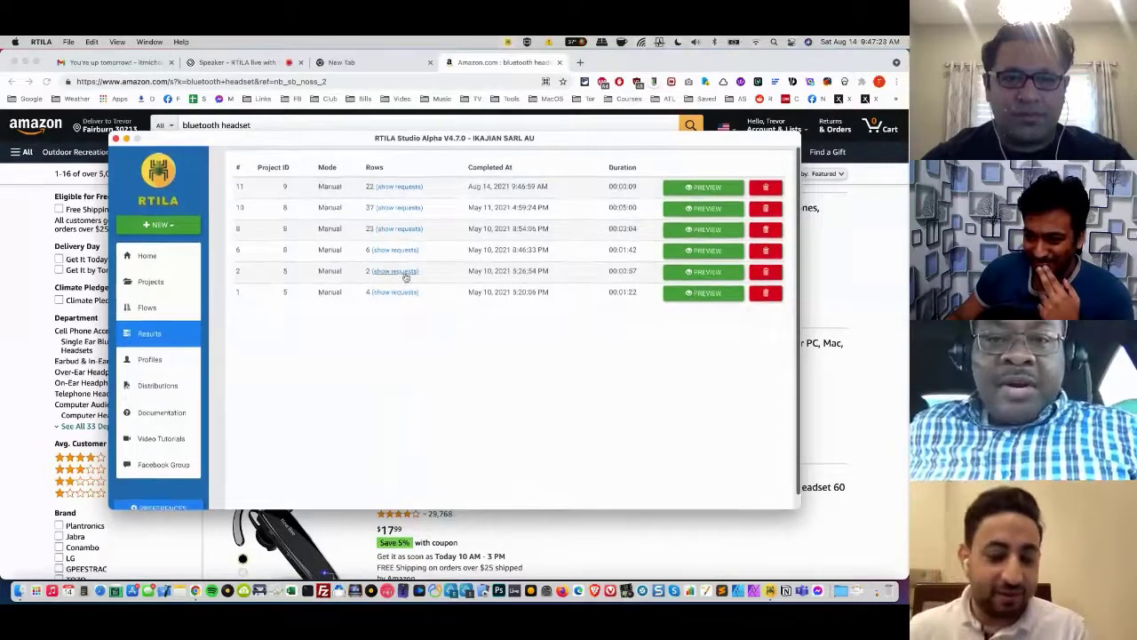
scroll(398, 258, "down", 1)
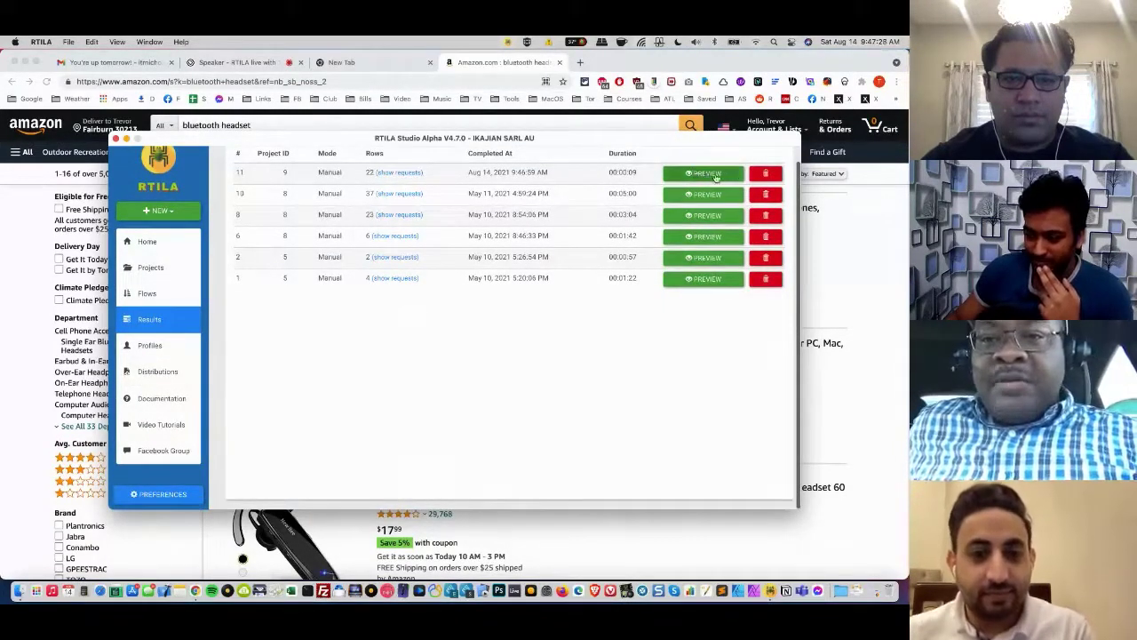
left_click(734, 177)
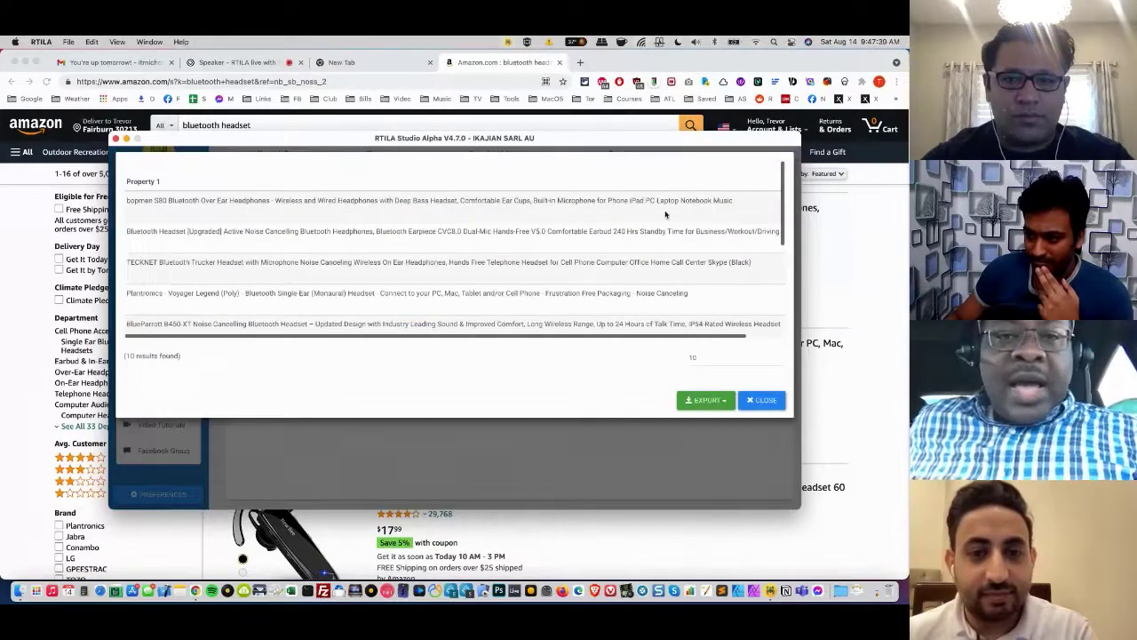
scroll(675, 285, "right", 2)
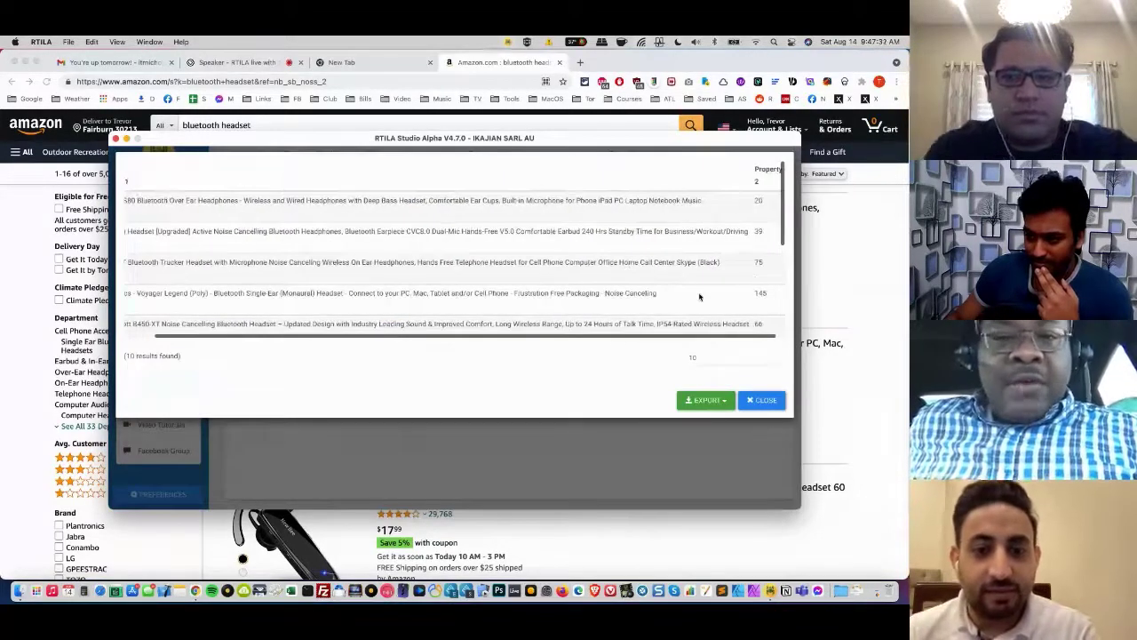
scroll(701, 296, "down", 3)
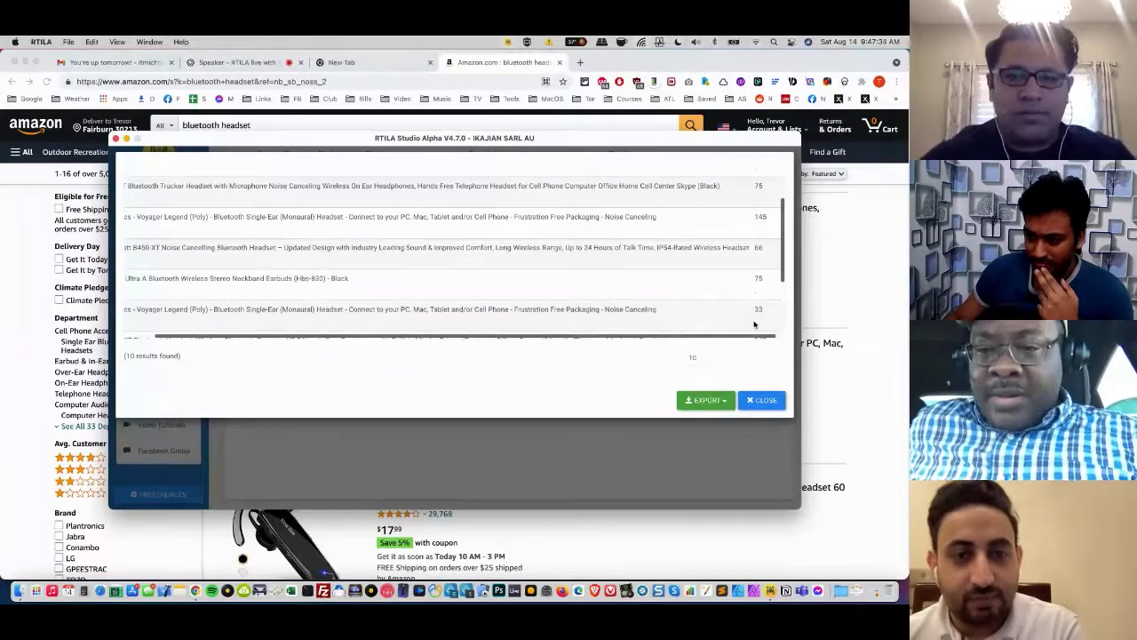
scroll(752, 315, "down", 2)
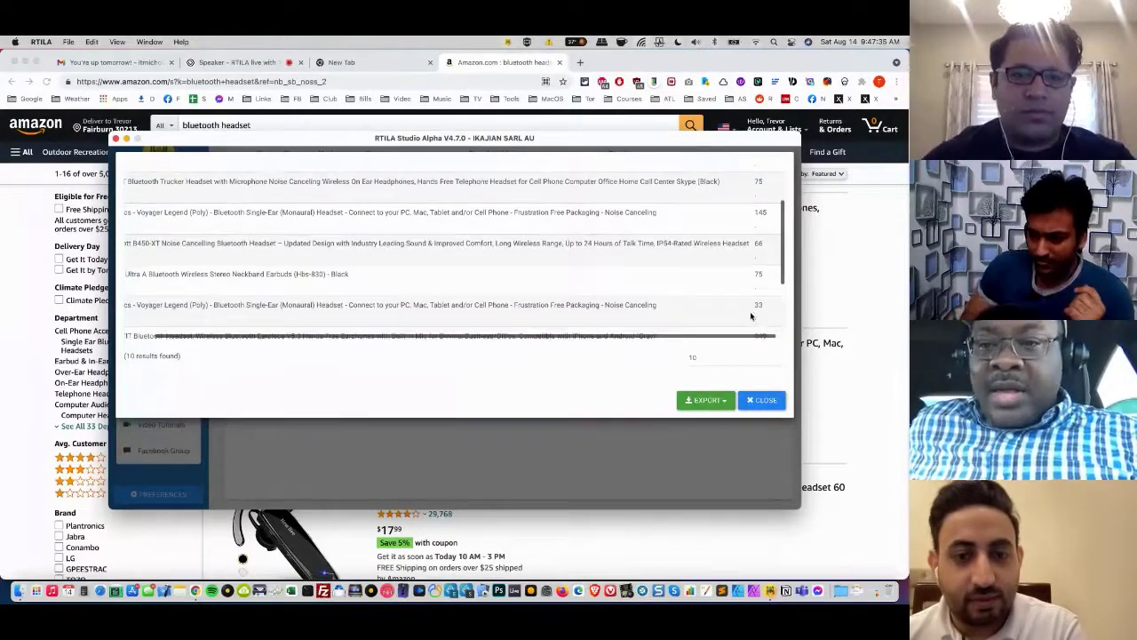
left_click(764, 401)
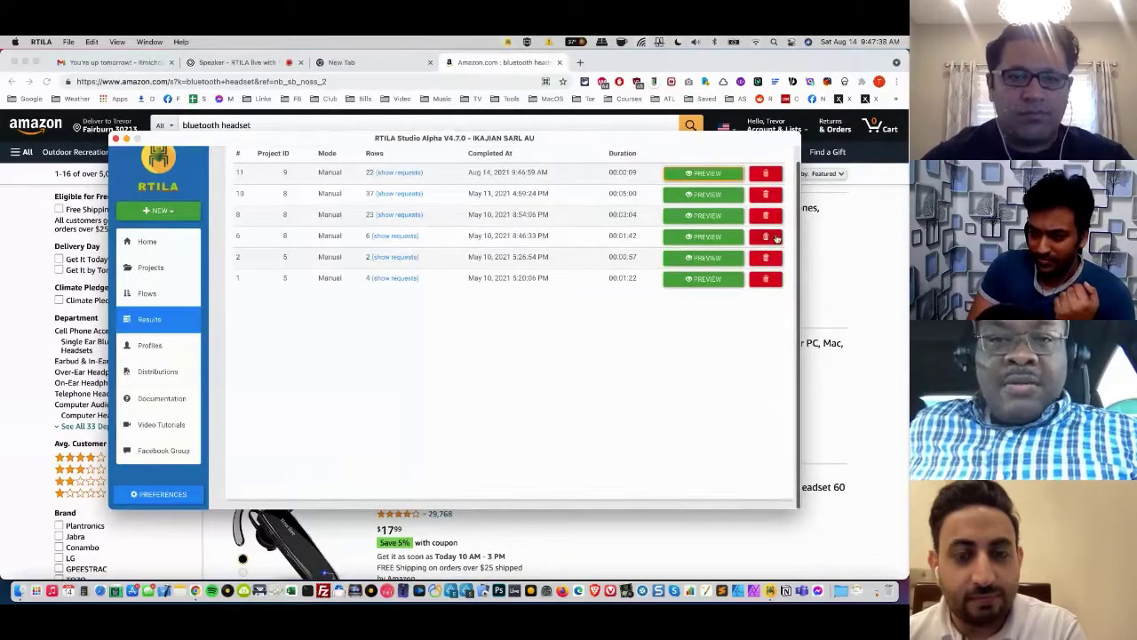
- Check the list of requests made by the newest run and close it
left_click(719, 177)
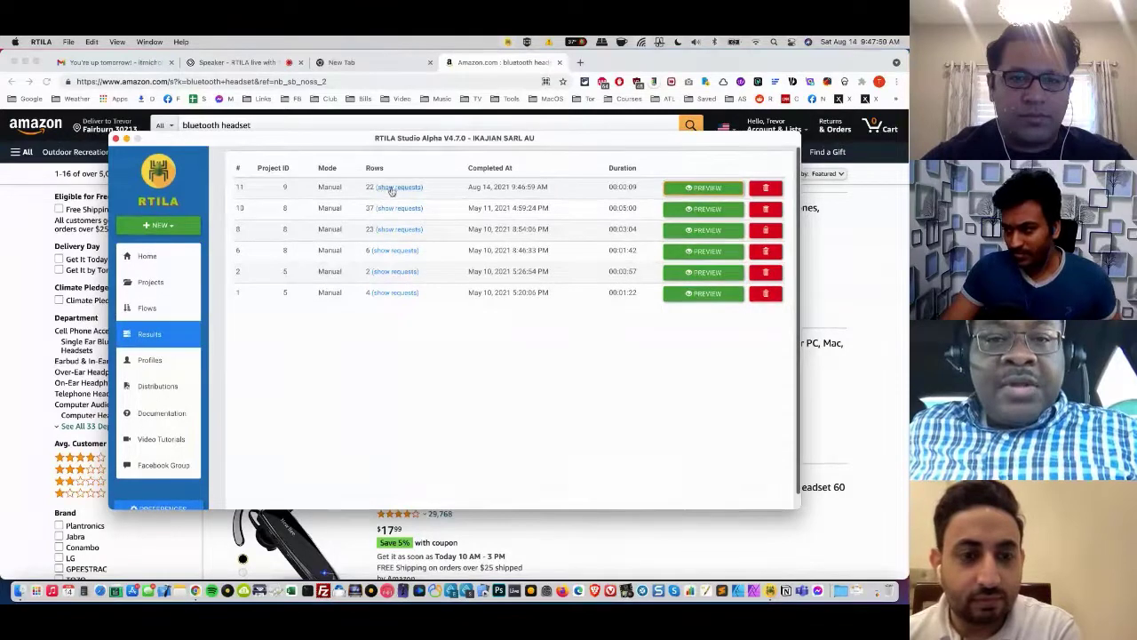
left_click(391, 188)
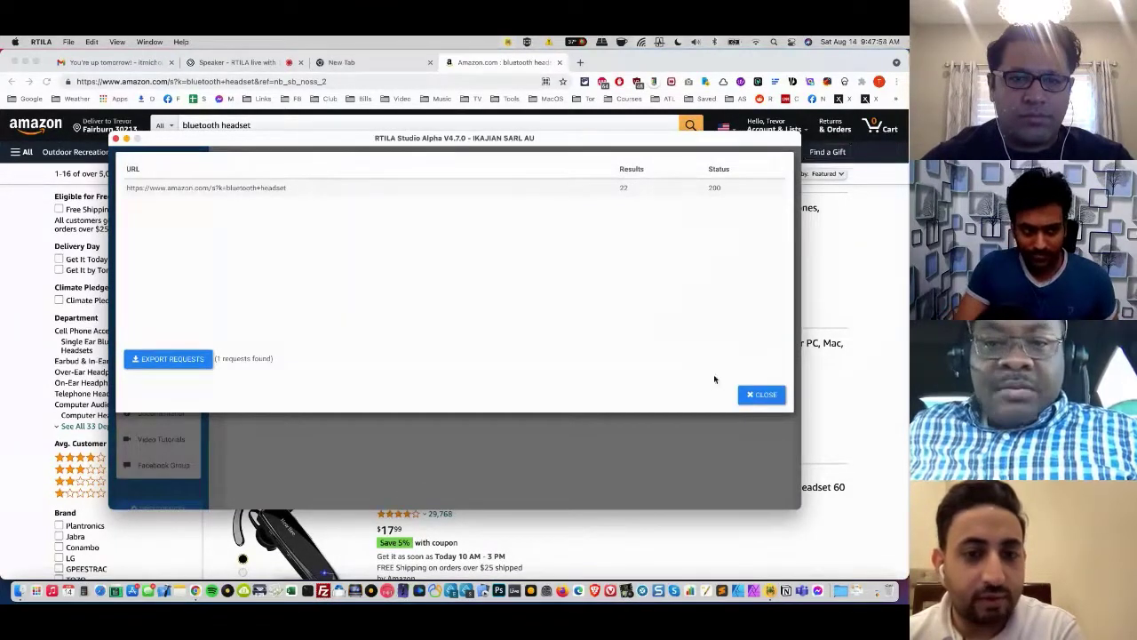
left_click(754, 395)
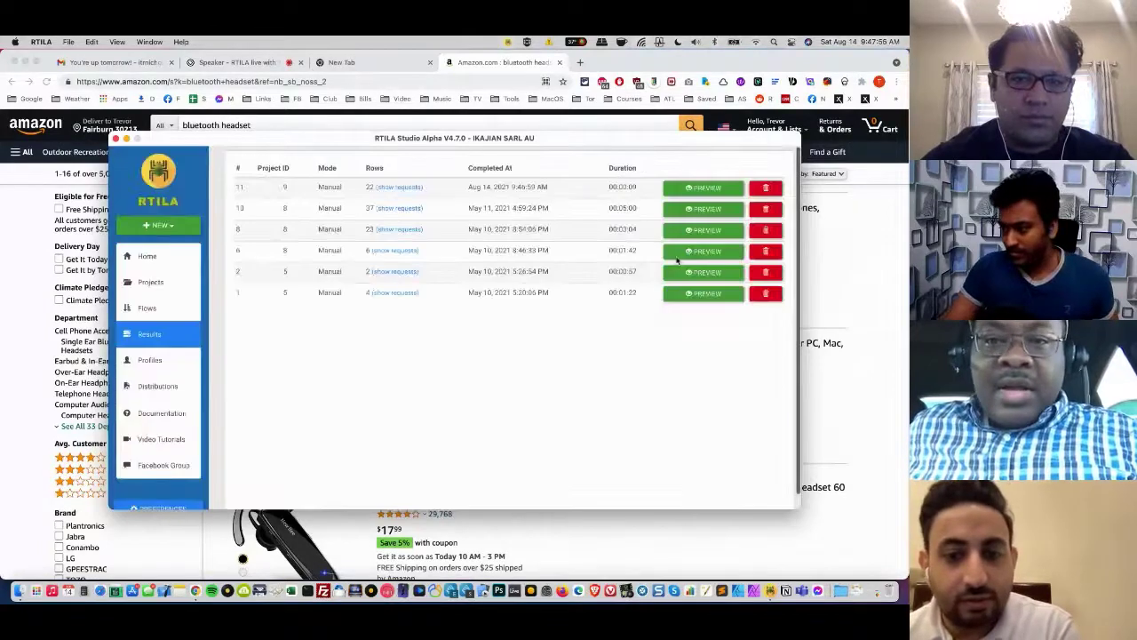
- Export the newest run's results as CSV to the Downloads folder under the name amazon-bluetooth-headset.csv
left_click(718, 189)
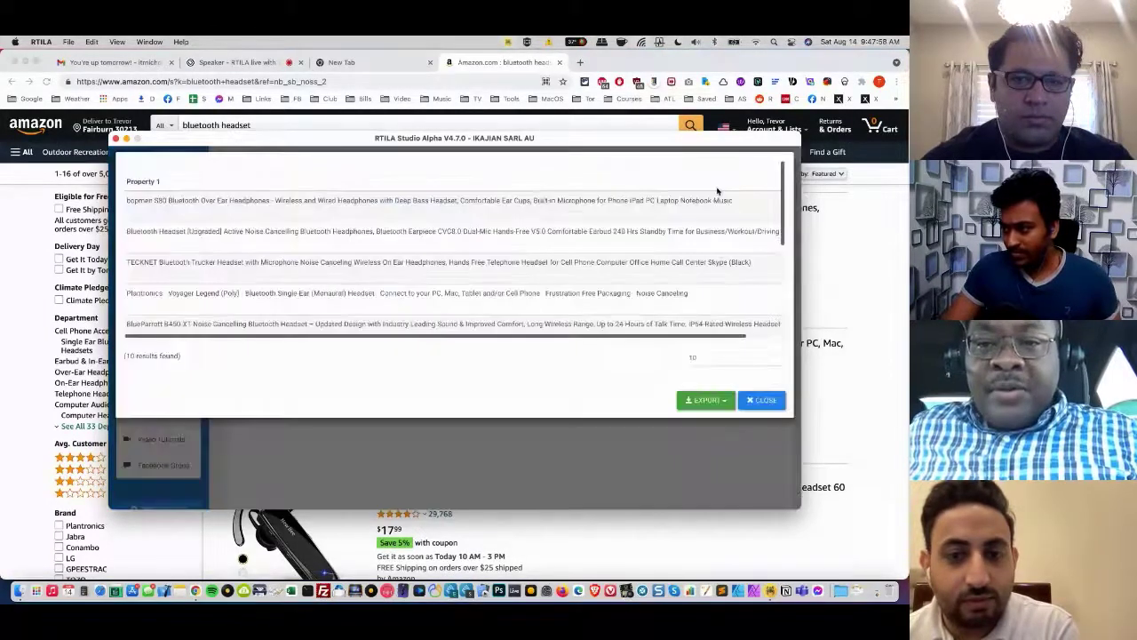
left_click(709, 400)
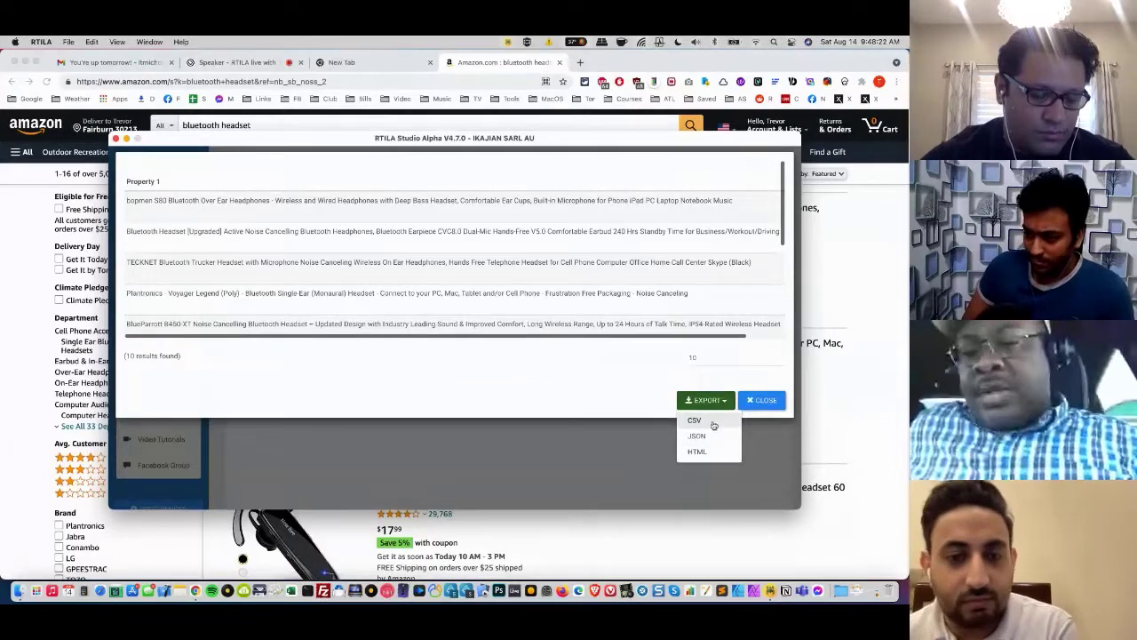
left_click(713, 424)
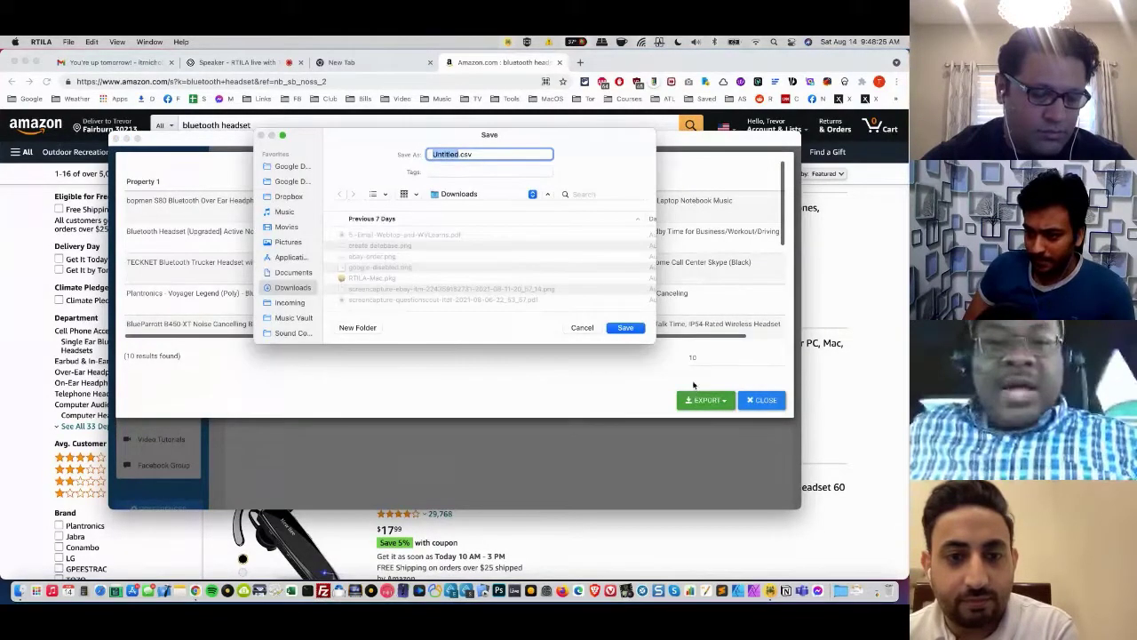
type("amazo")
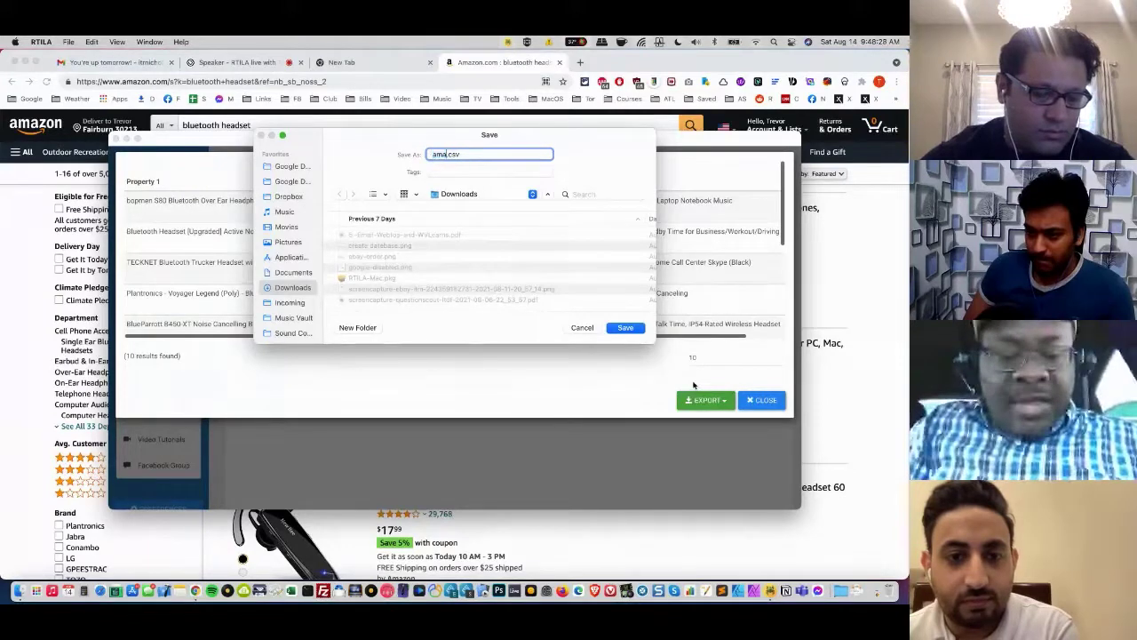
type("n")
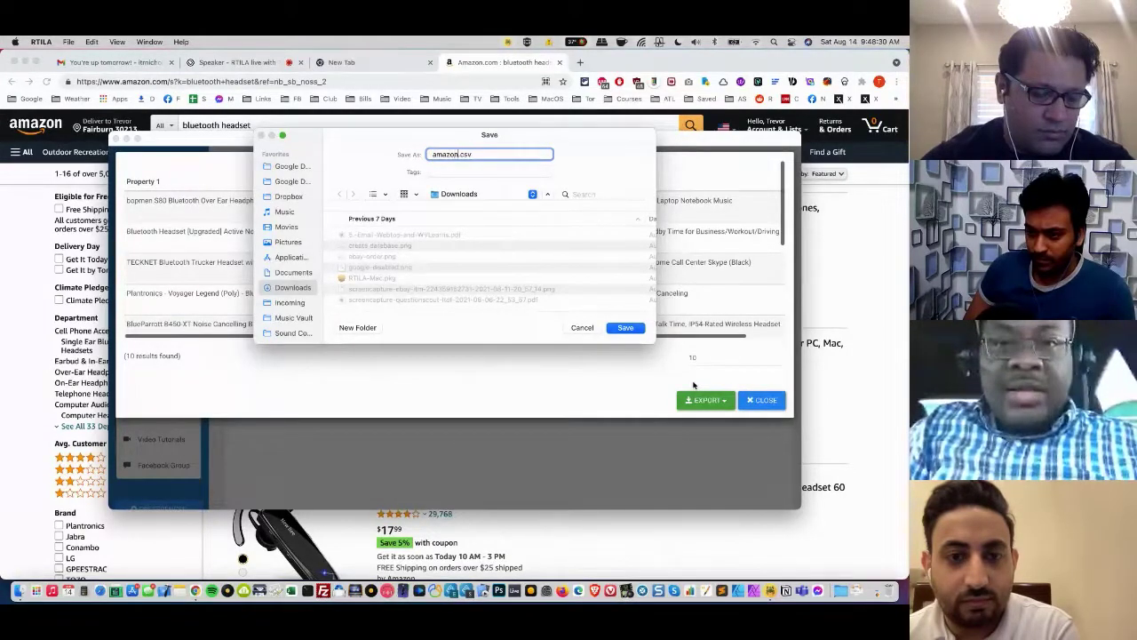
type("-")
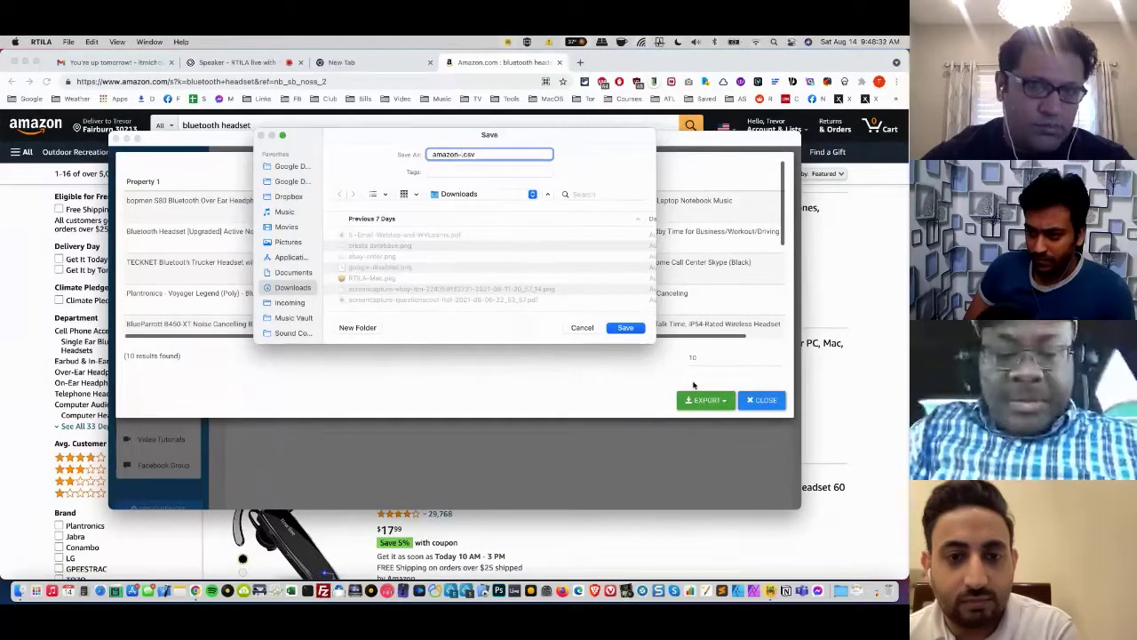
type("blue")
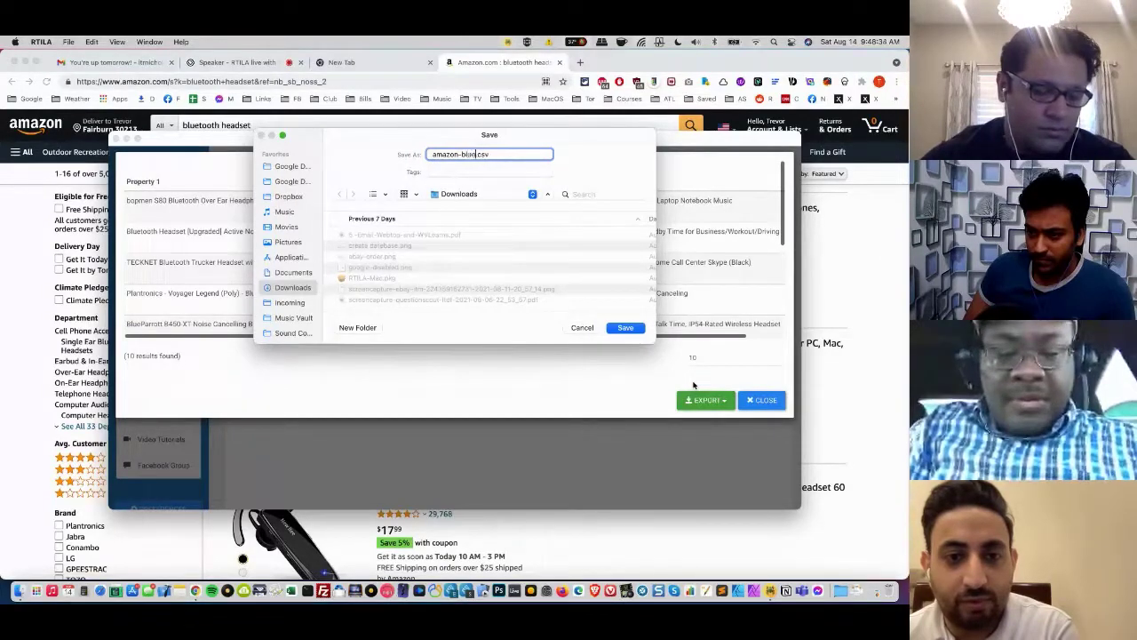
type("tootth")
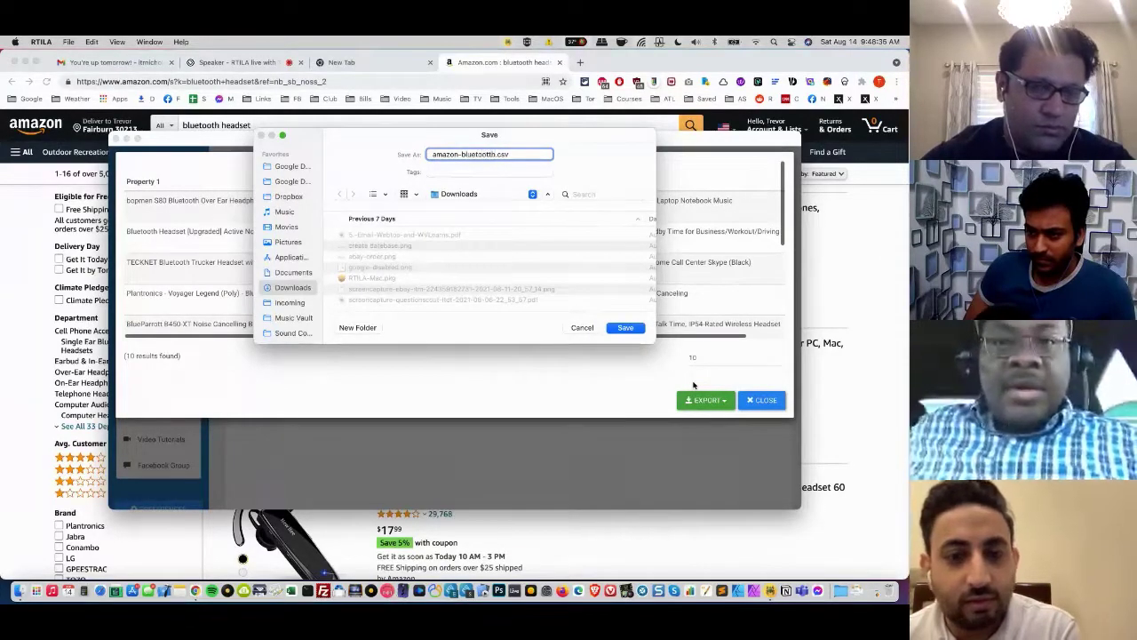
key("Left")
key("BackSpace")
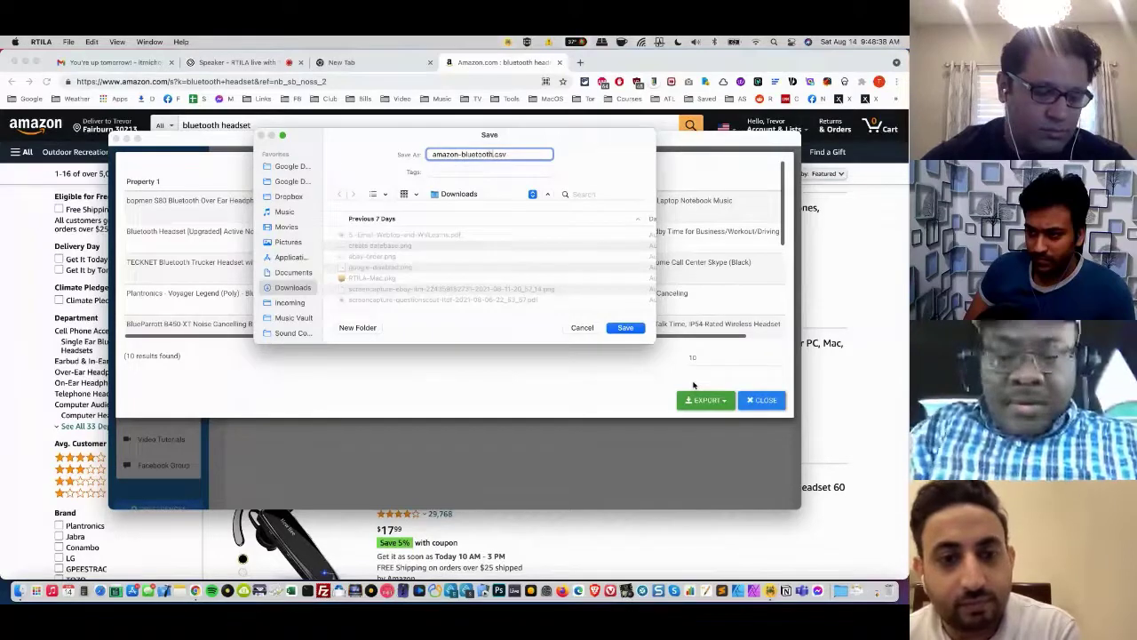
key("Right")
type("-heads")
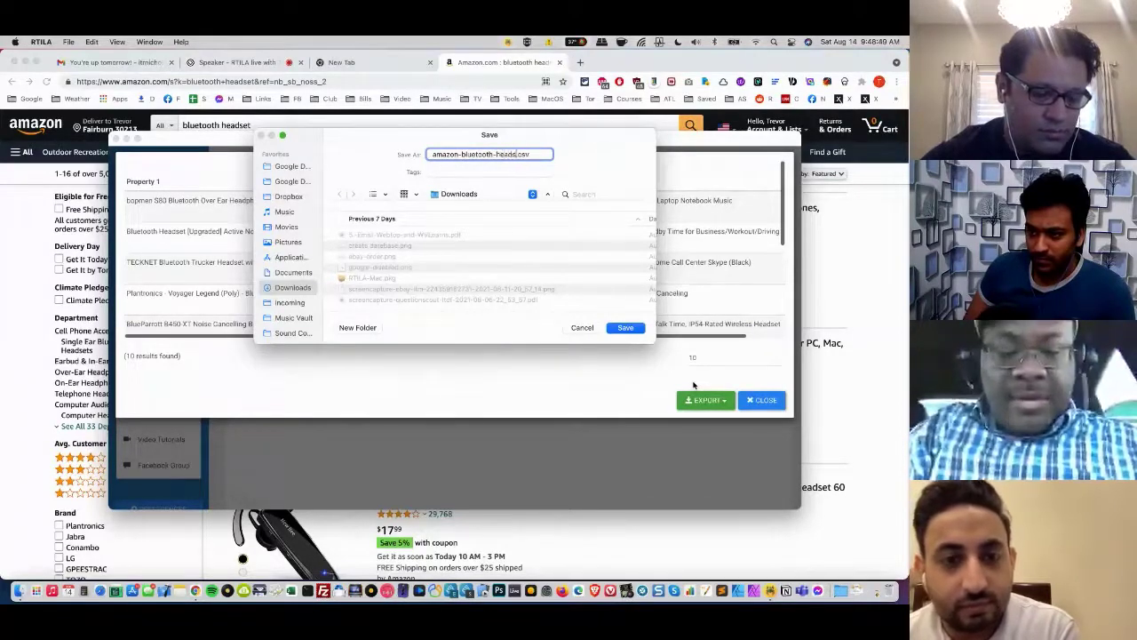
type("et")
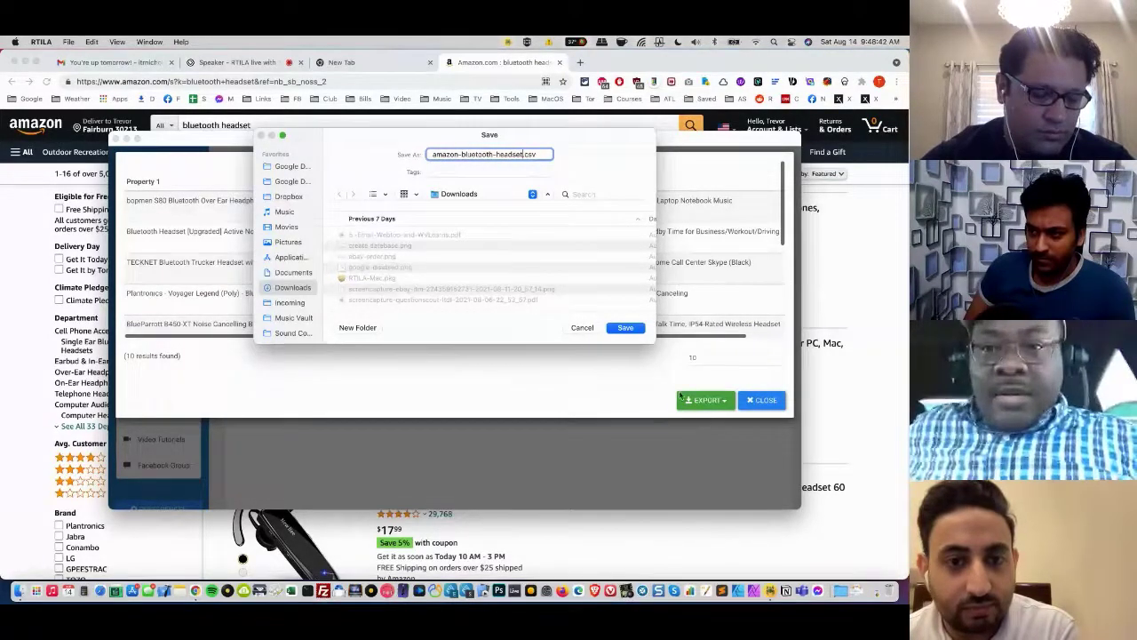
left_click(633, 328)
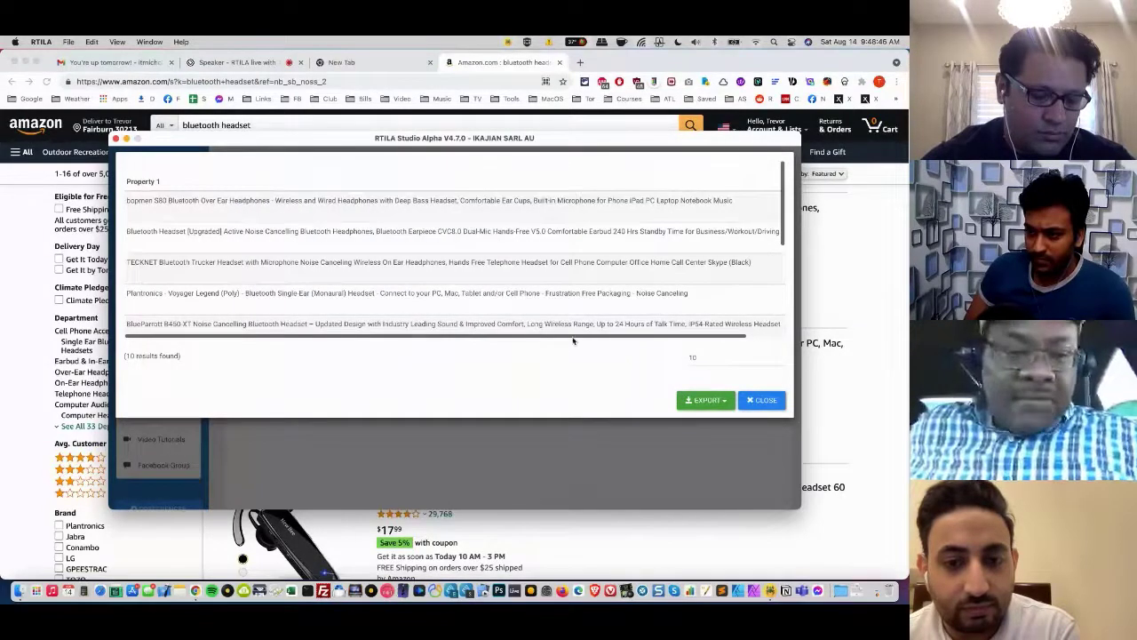
- Switch to Finder and open the exported amazon-bluetooth-headset.csv from the Downloads folder in Numbers
left_click(18, 591)
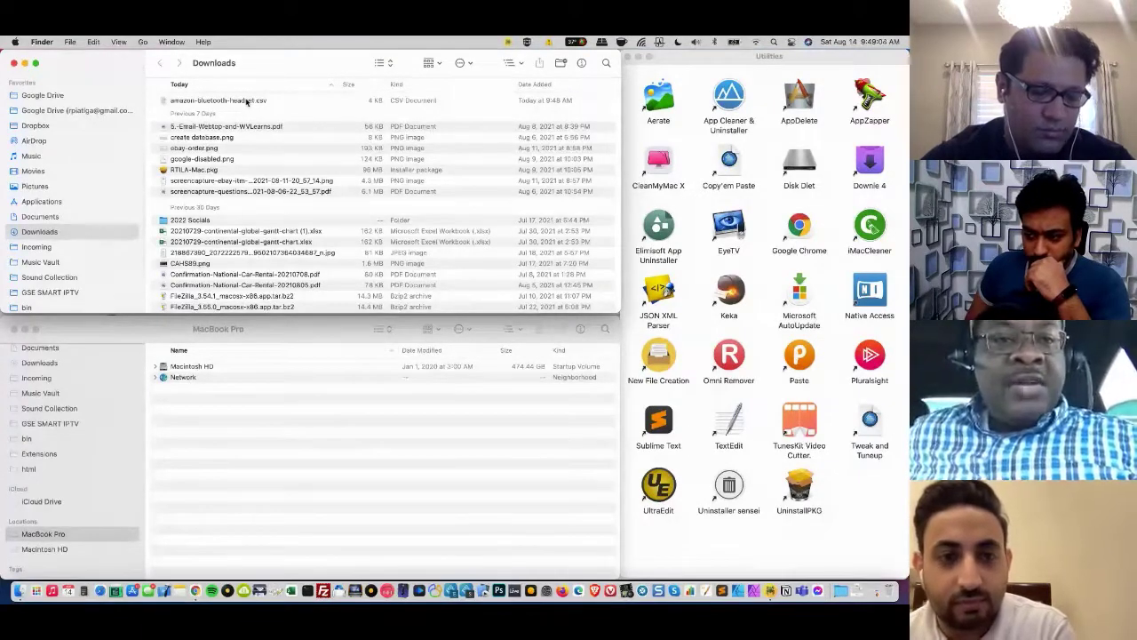
left_click(247, 102)
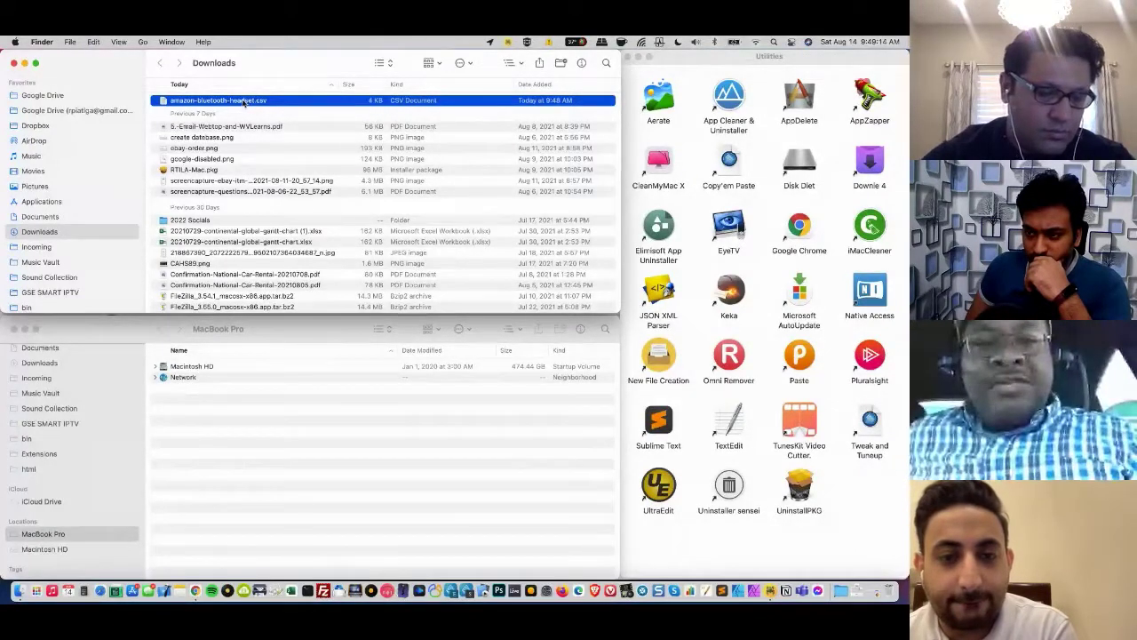
scroll(243, 102, "down", 1)
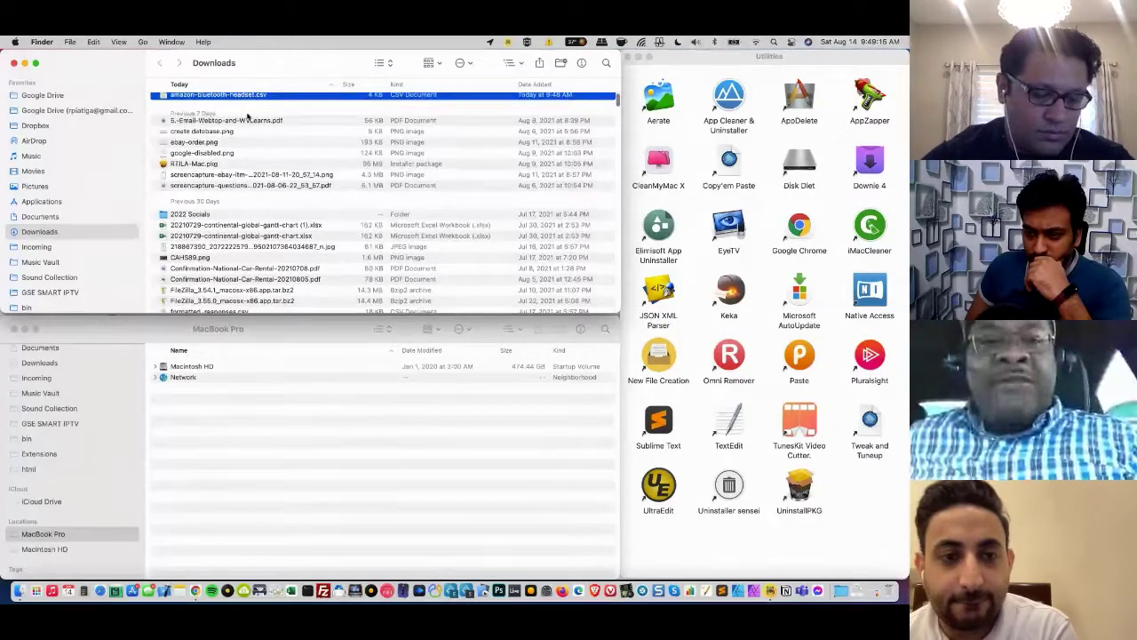
scroll(247, 111, "up", 1)
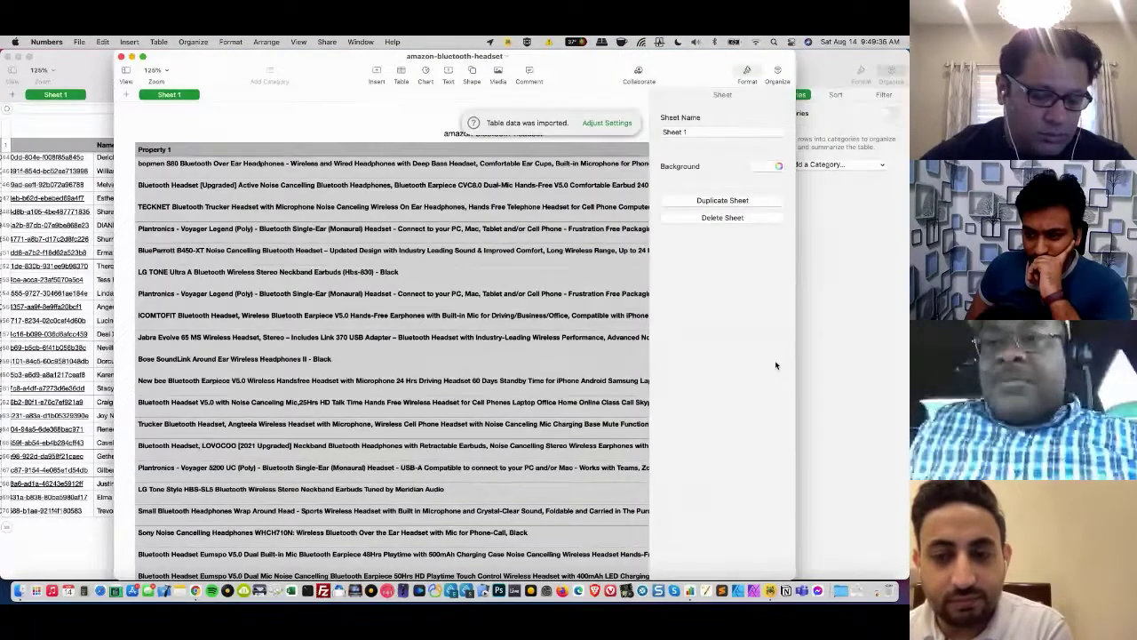
- Hide the format sidebar and widen the spreadsheet window to show both the Property 1 and Property 2 columns
left_click(749, 73)
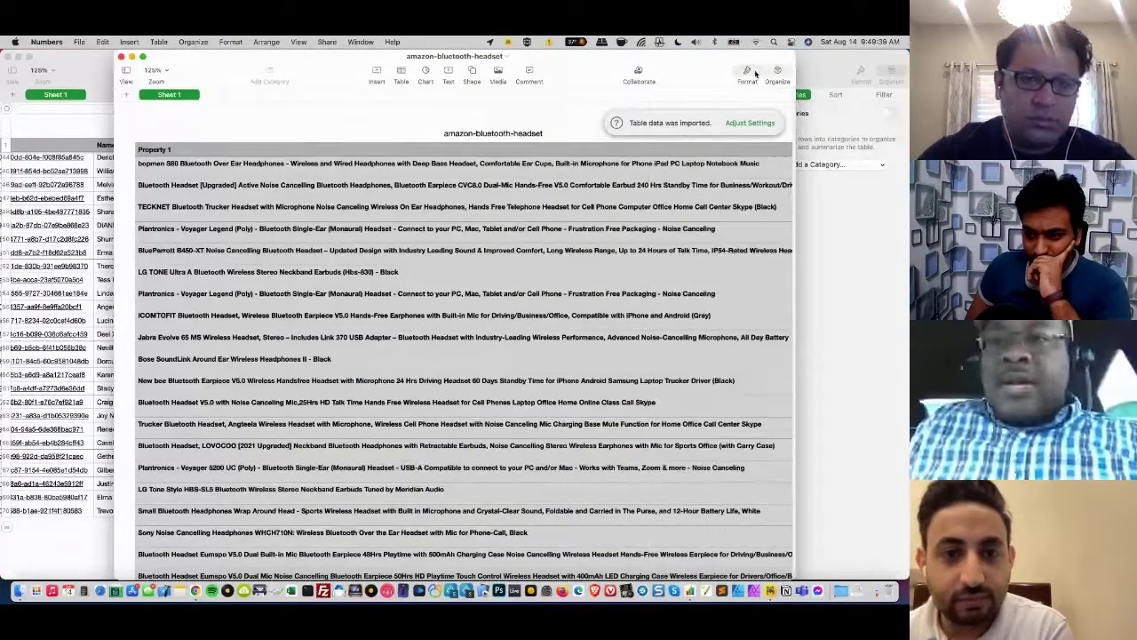
left_click_drag(794, 217, 908, 214)
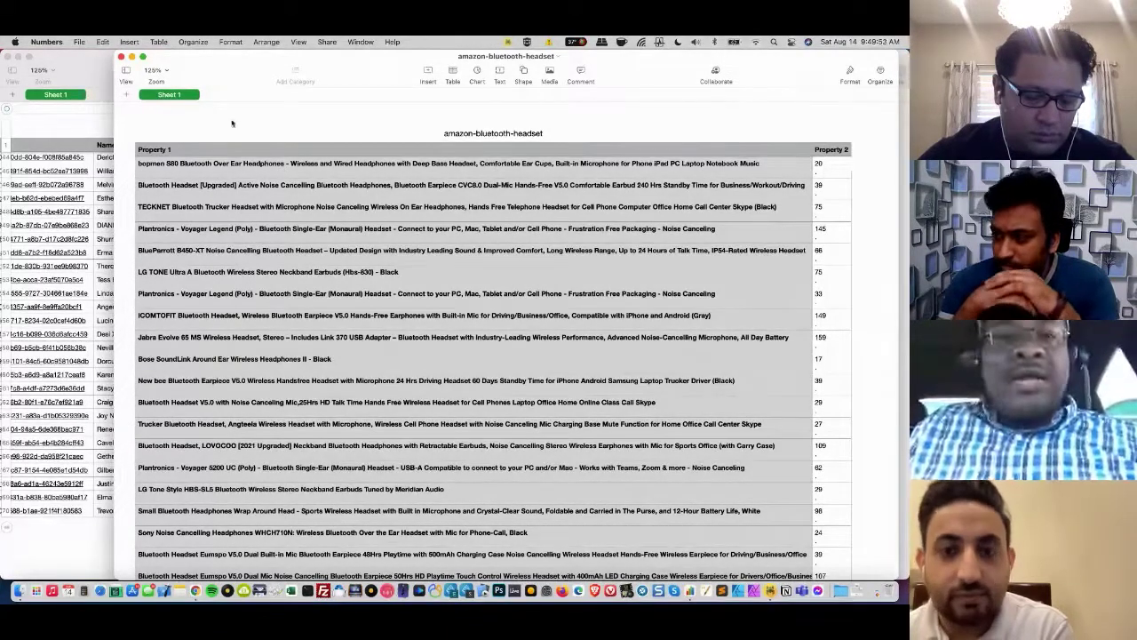
left_click_drag(114, 133, 9, 133)
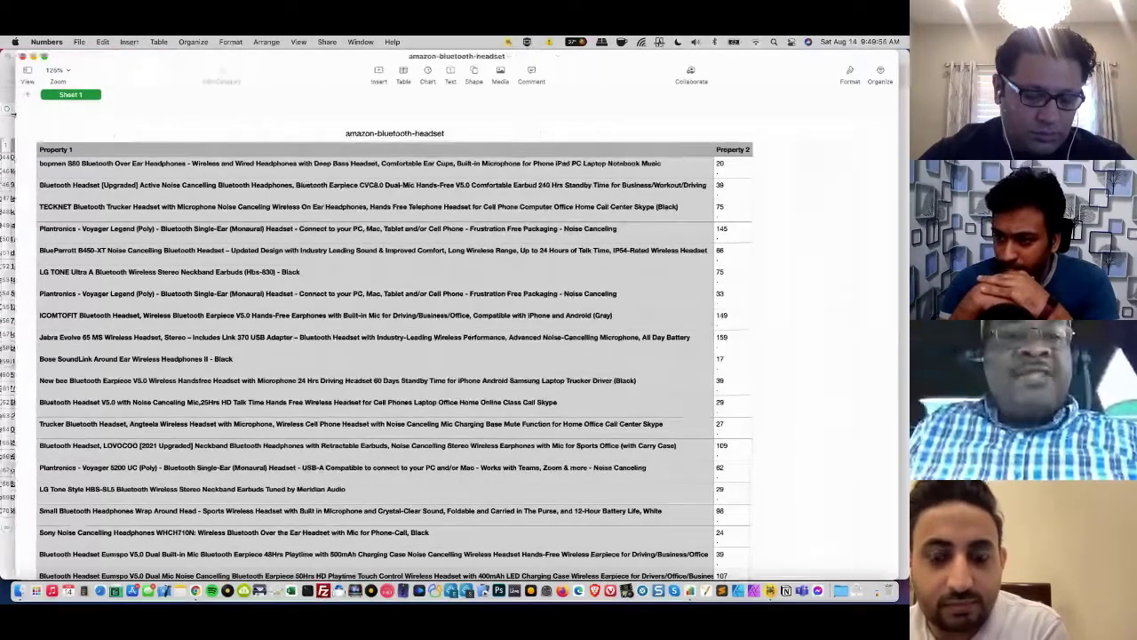
- Switch to RTILA Studio, close the results preview, and open the Amazon Bluetoth Headset project for inspection
left_click(727, 169)
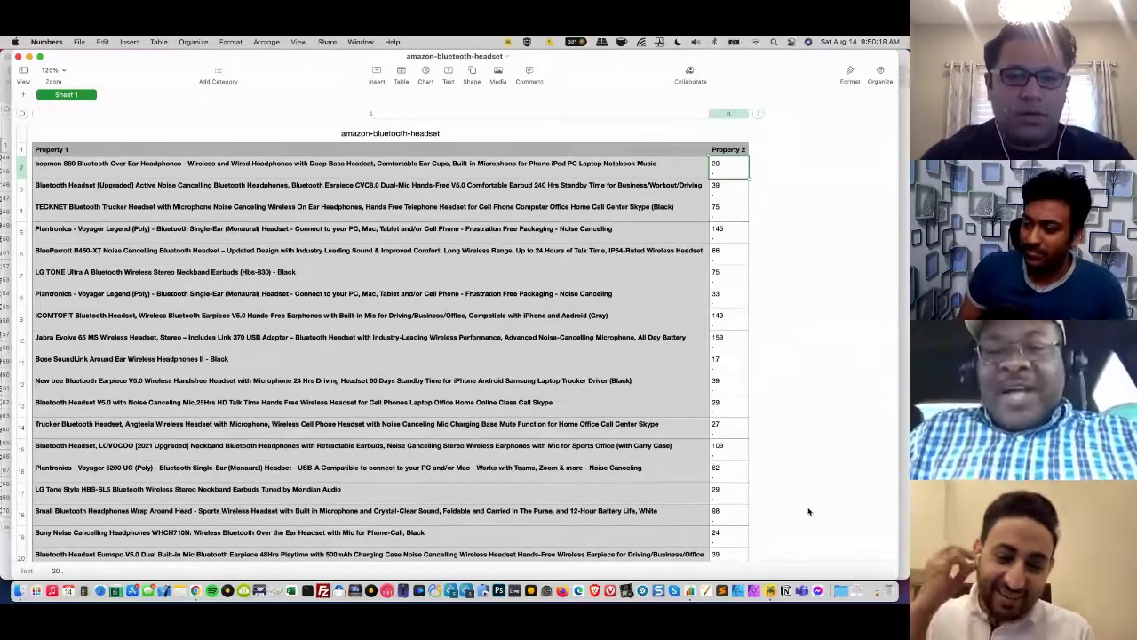
left_click(772, 592)
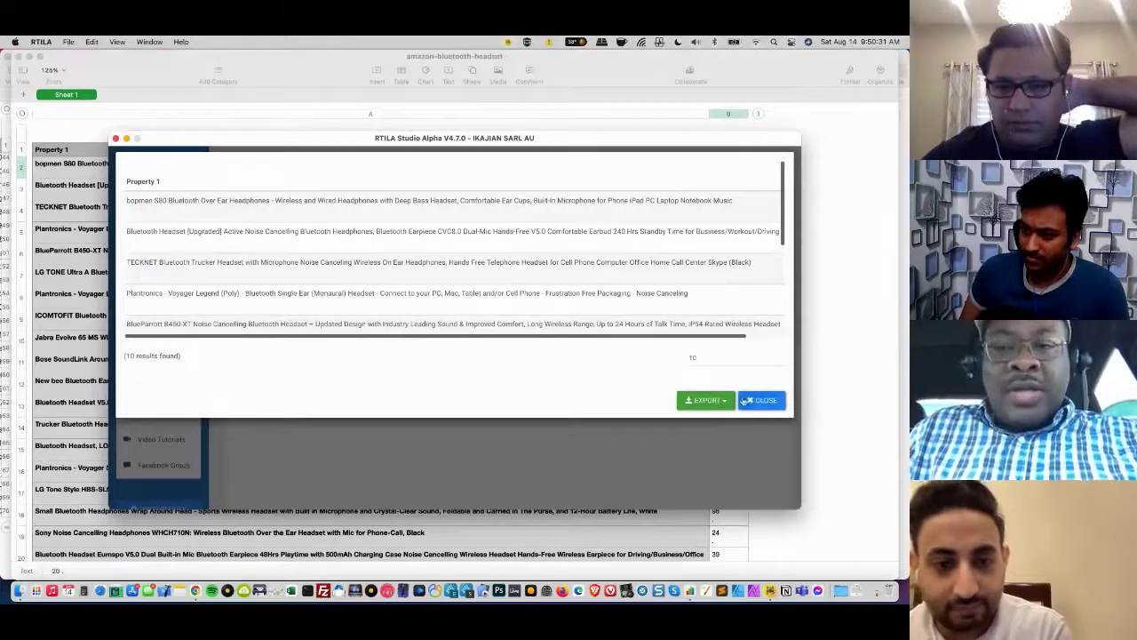
left_click(763, 403)
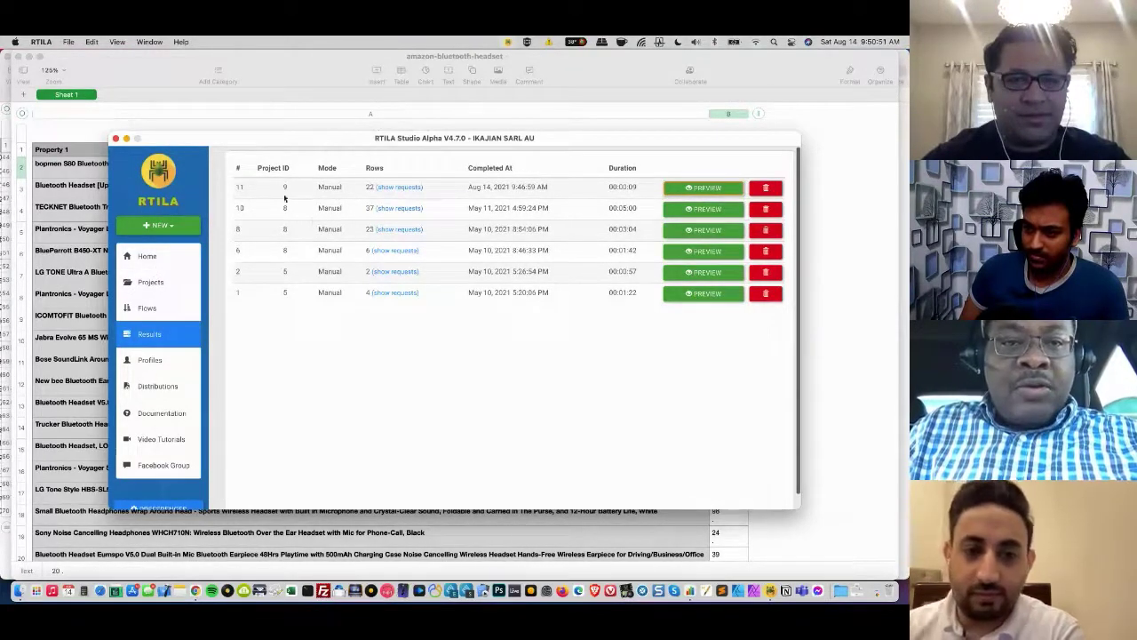
left_click(161, 286)
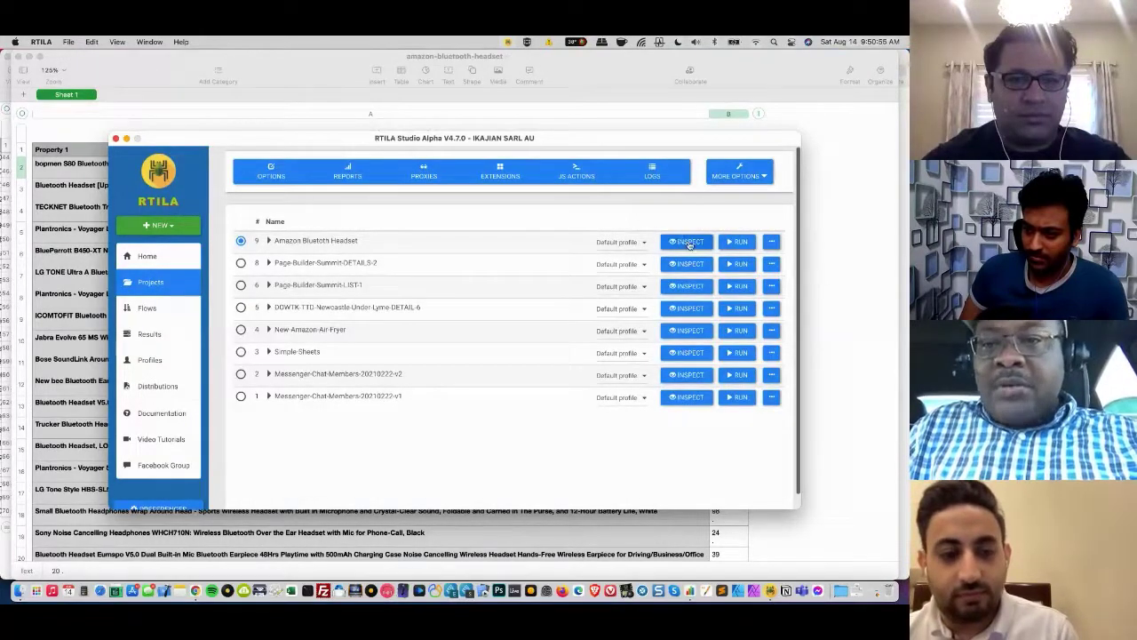
left_click(690, 243)
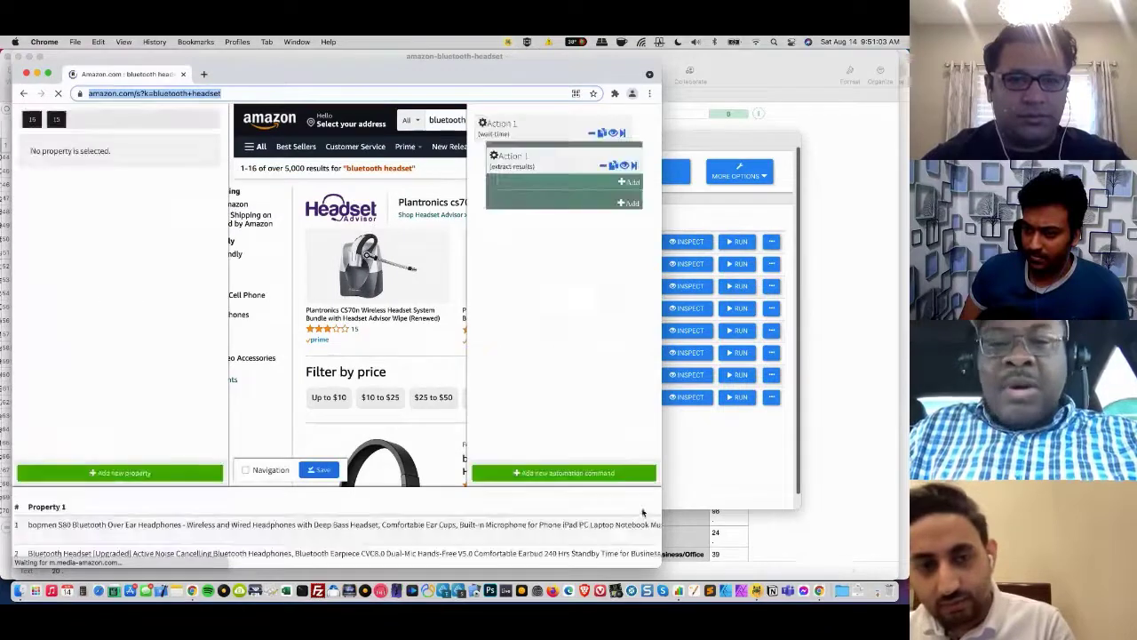
- Enlarge the inspection window to show both property columns and look through the extracted rows
left_click_drag(660, 560, 906, 587)
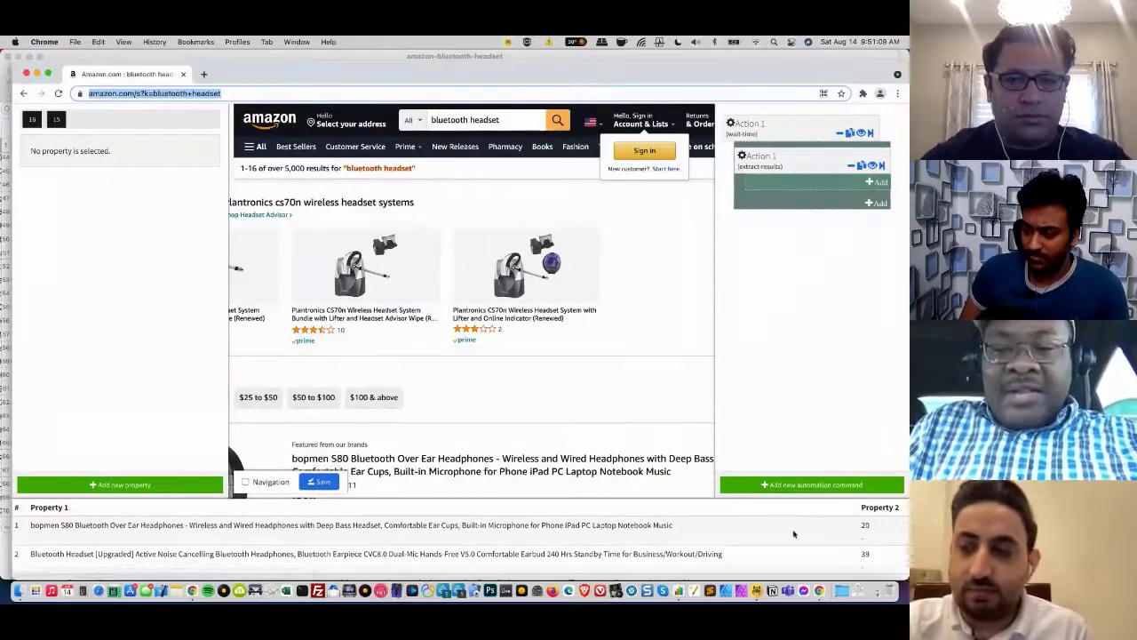
scroll(851, 536, "down", 5)
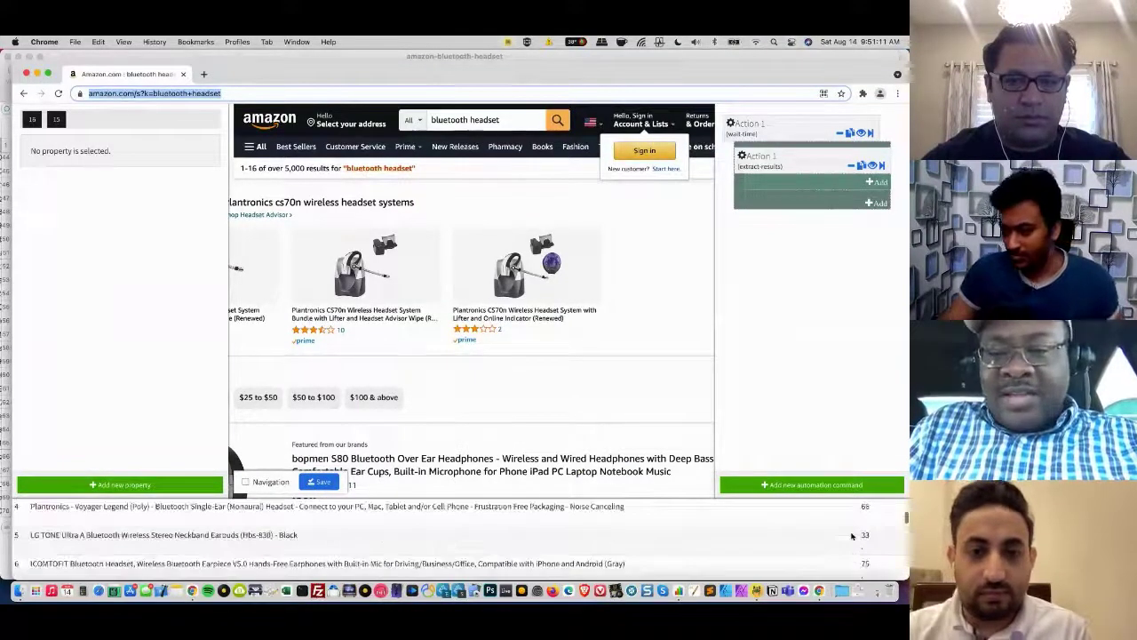
scroll(852, 535, "up", 5)
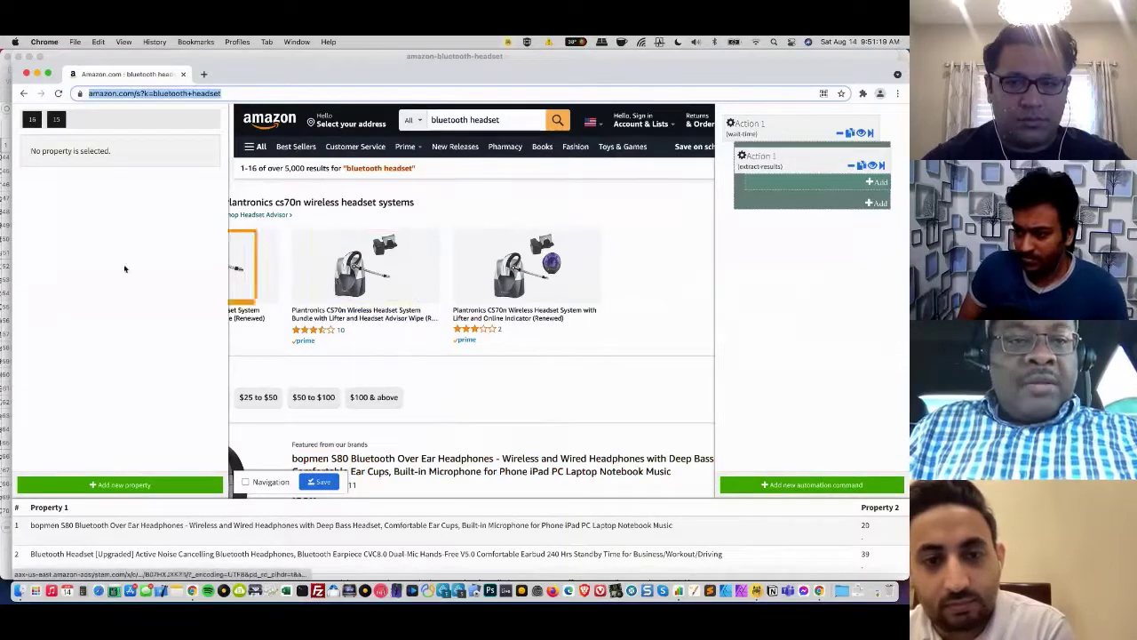
- Rename the headset title property, Property 1, as Description
left_click(33, 122)
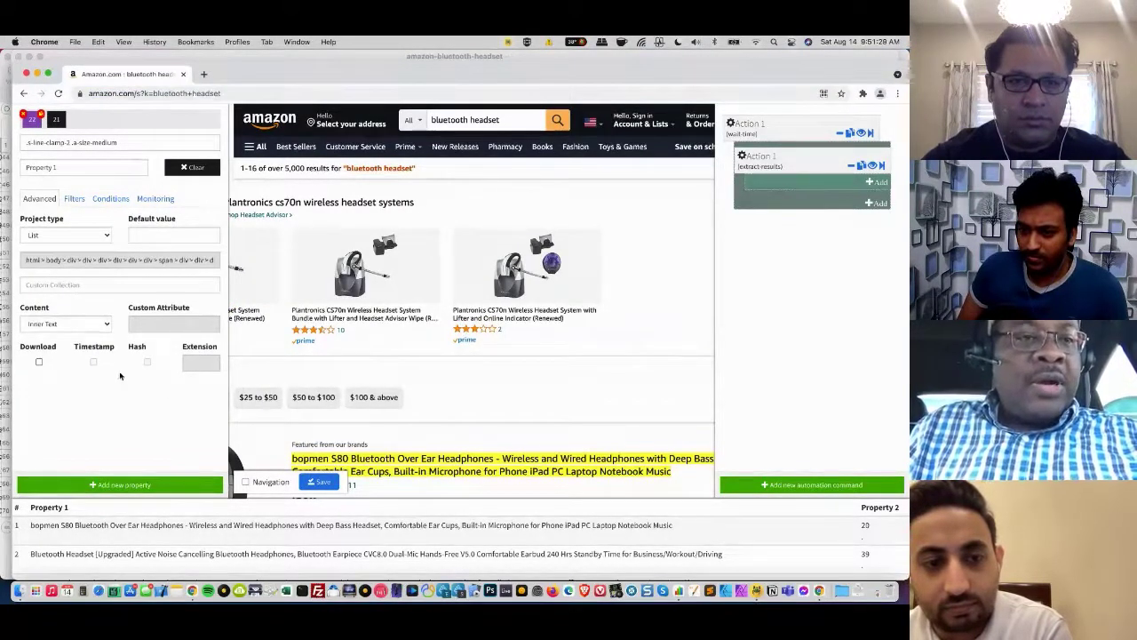
left_click(141, 142)
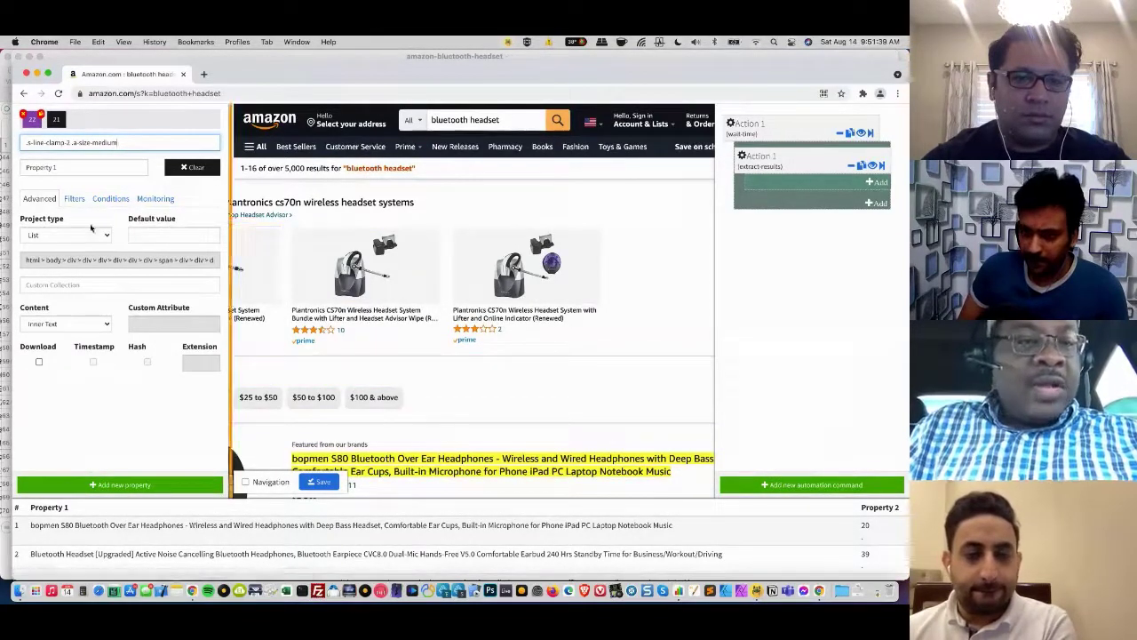
left_click(97, 166)
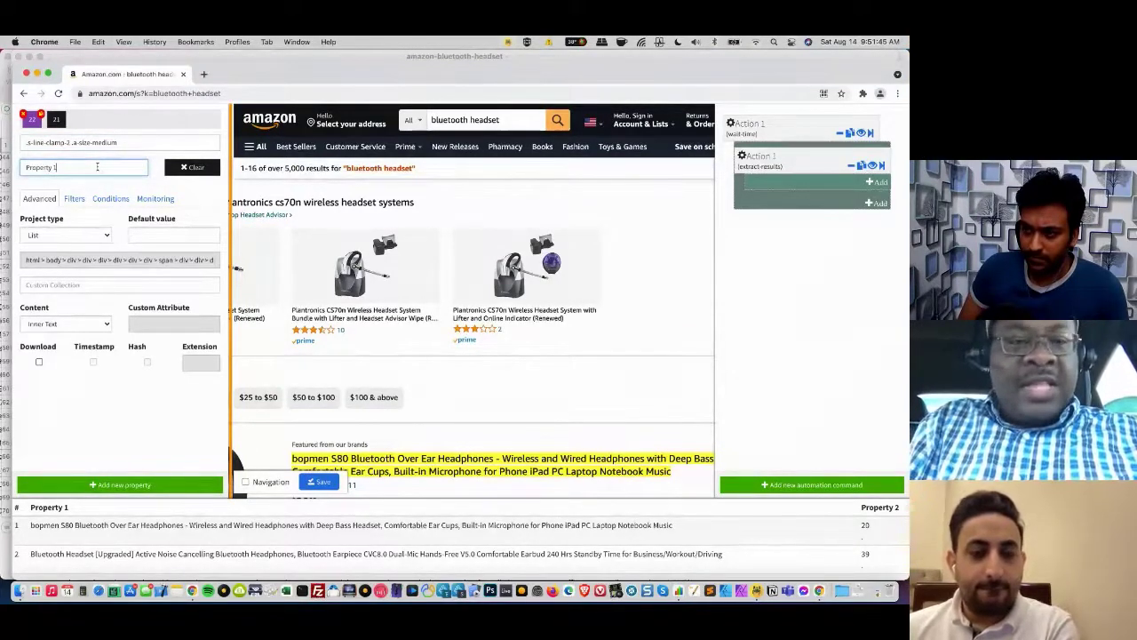
key("BackSpace")
key("BackSpace")
key("BackSpace")
key("BackSpace")
key("BackSpace")
key("BackSpace")
key("BackSpace")
key("BackSpace")
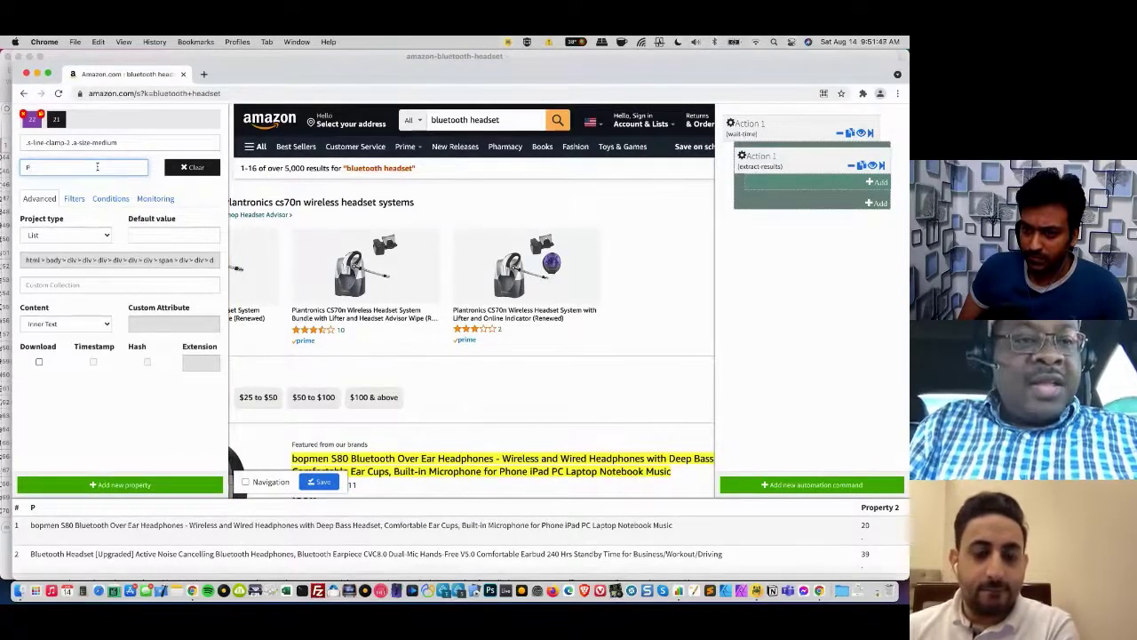
type("Descrip")
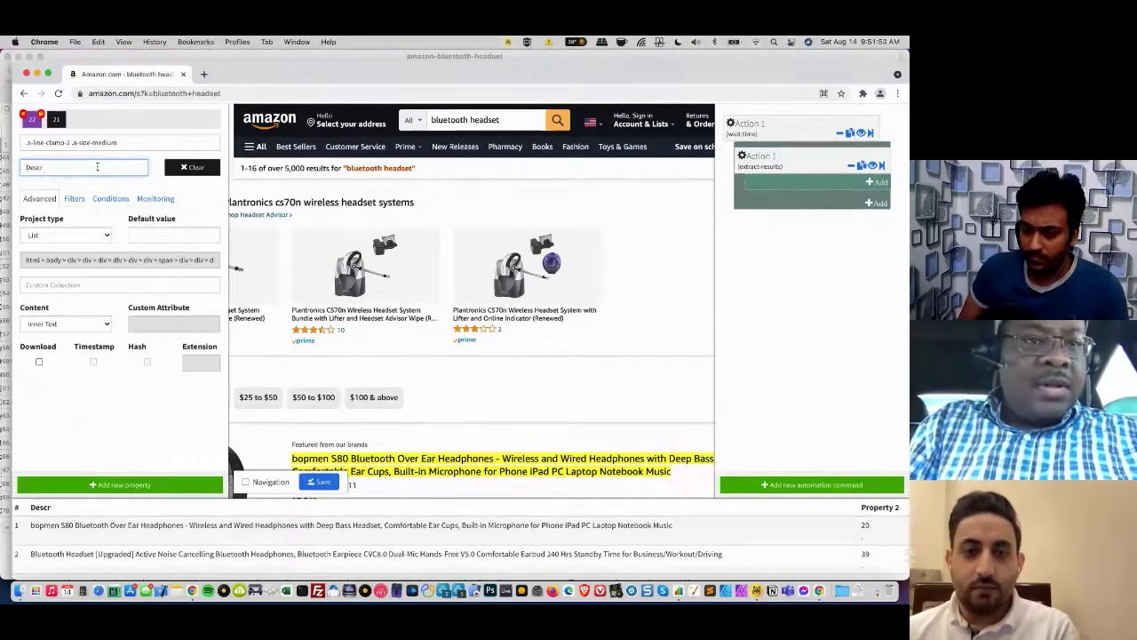
type("tion")
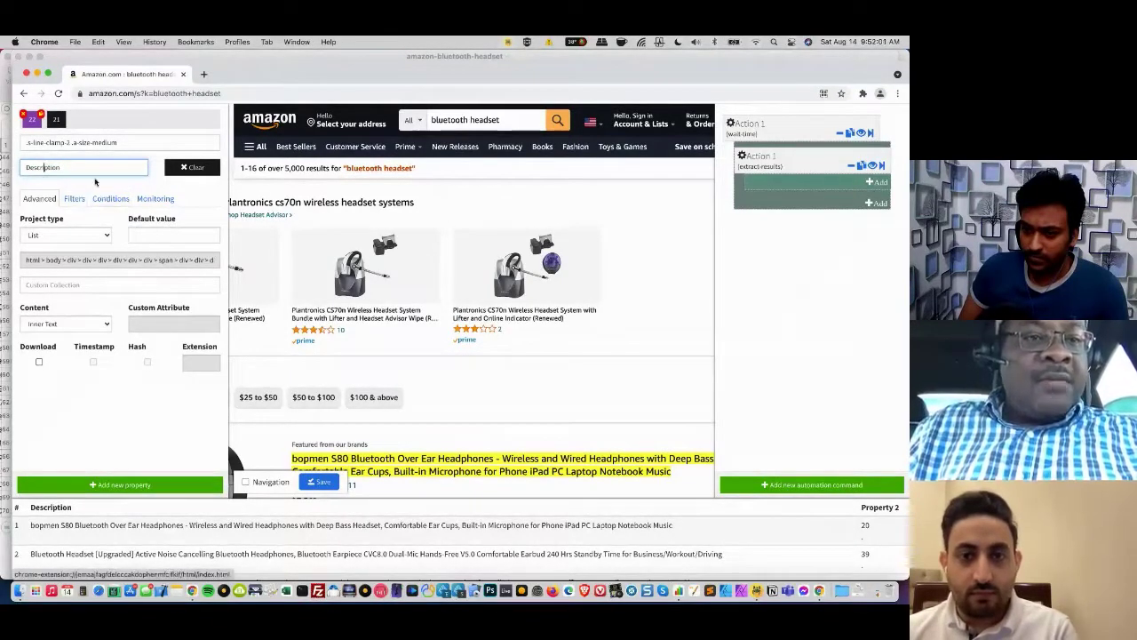
left_click(88, 186)
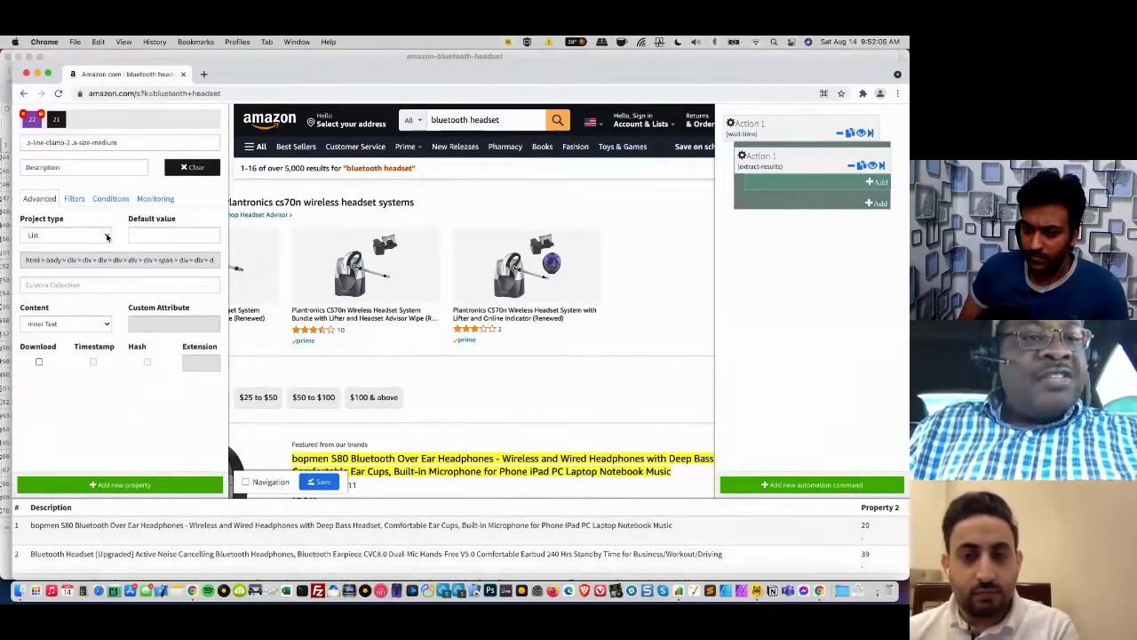
- Examine the Description property's project type choices, default value and custom collection settings
left_click(107, 236)
left_click(108, 223)
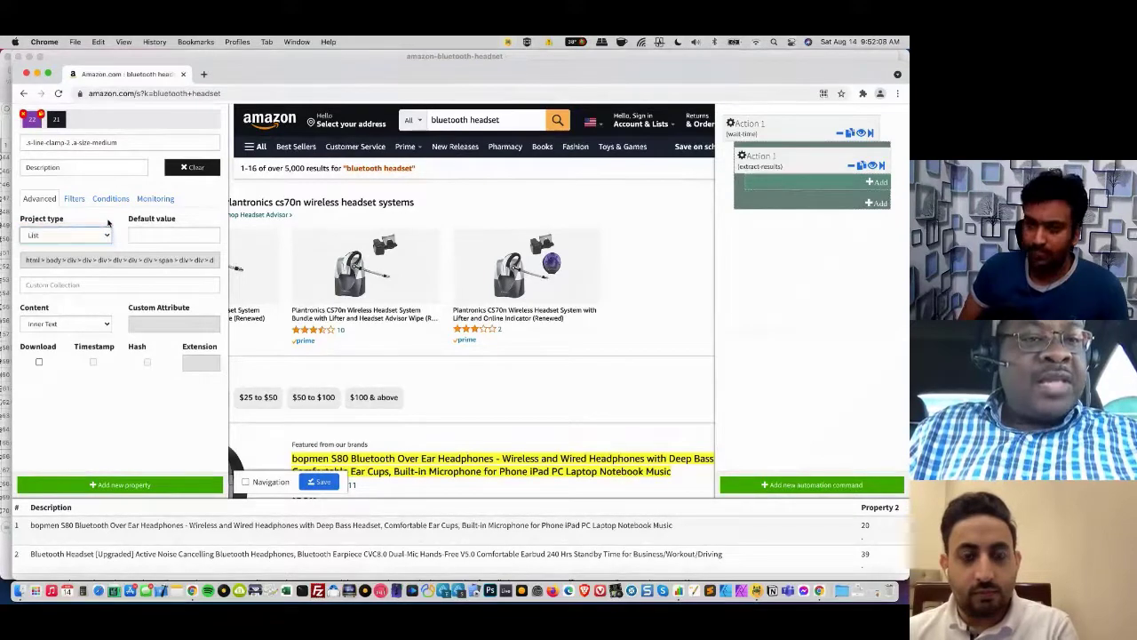
left_click(108, 236)
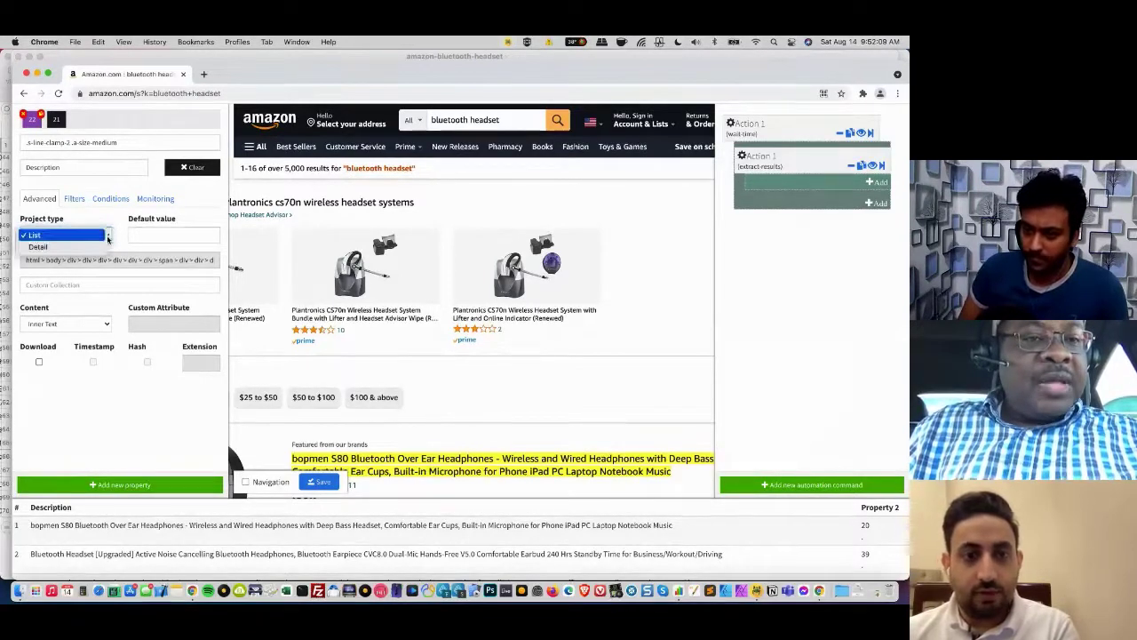
left_click(108, 235)
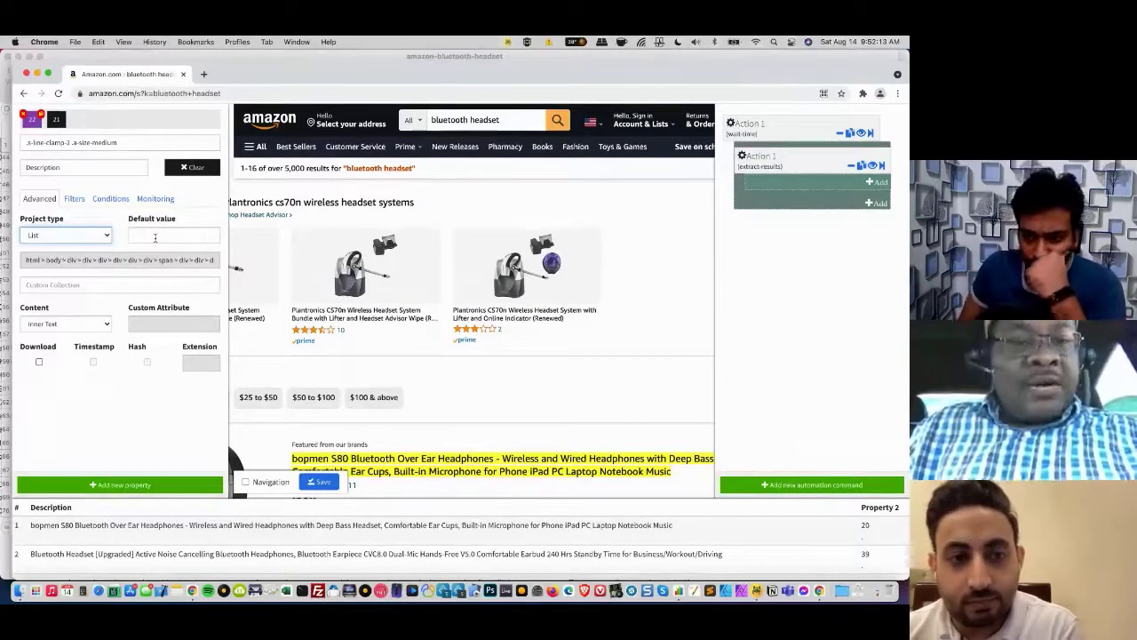
left_click(164, 235)
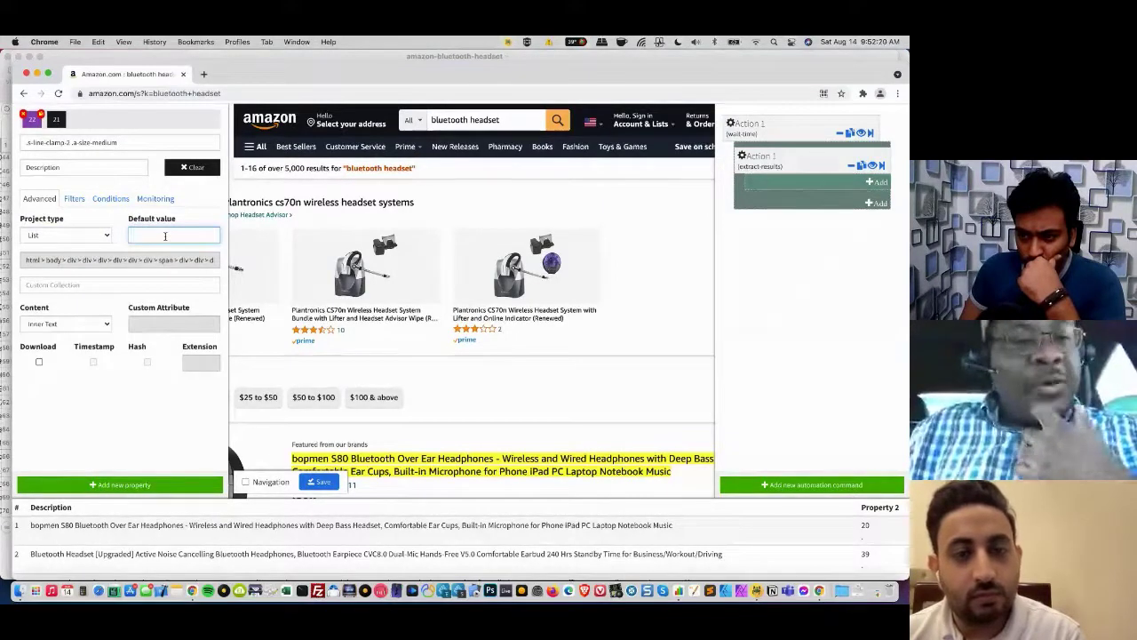
left_click(90, 283)
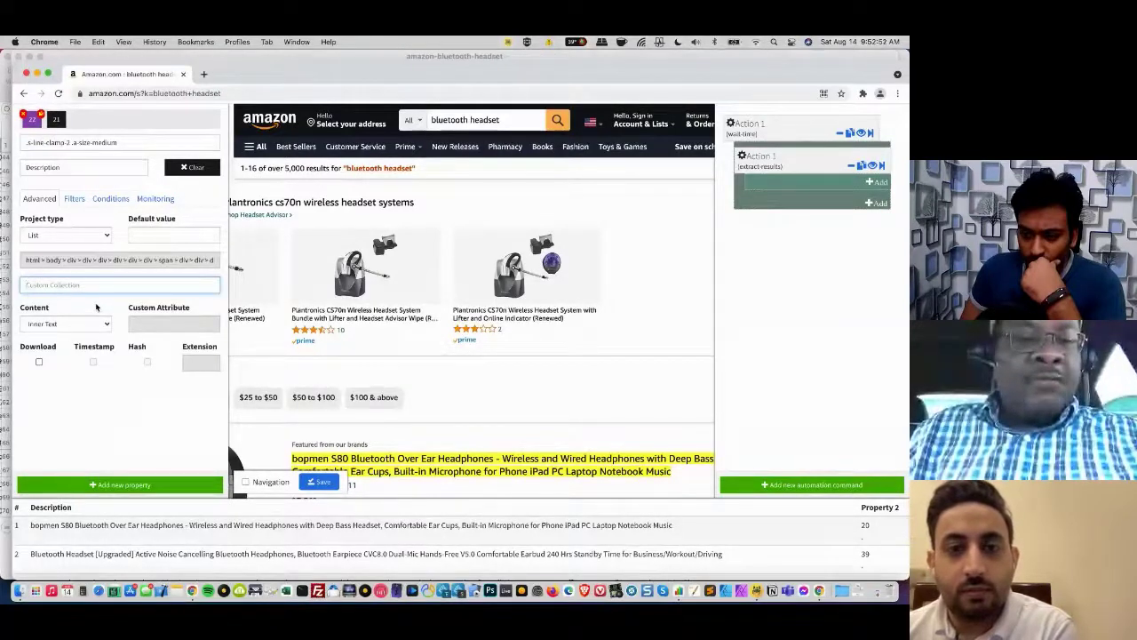
left_click(96, 307)
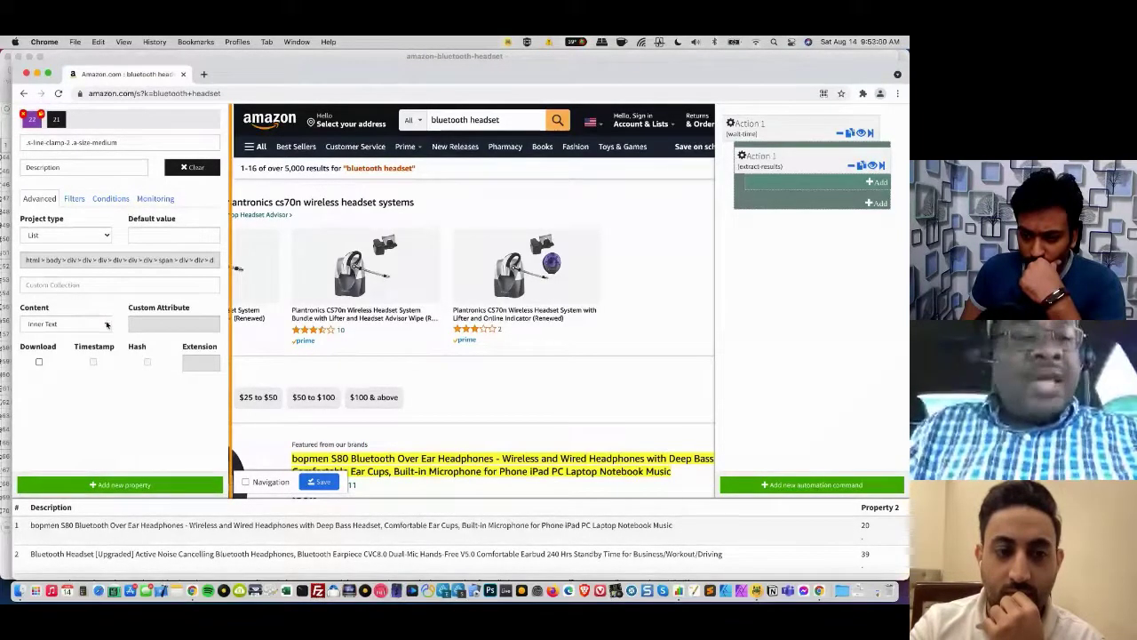
- Set the Description property's content to Attribute and examine the custom attribute setting
left_click(106, 325)
left_click(107, 325)
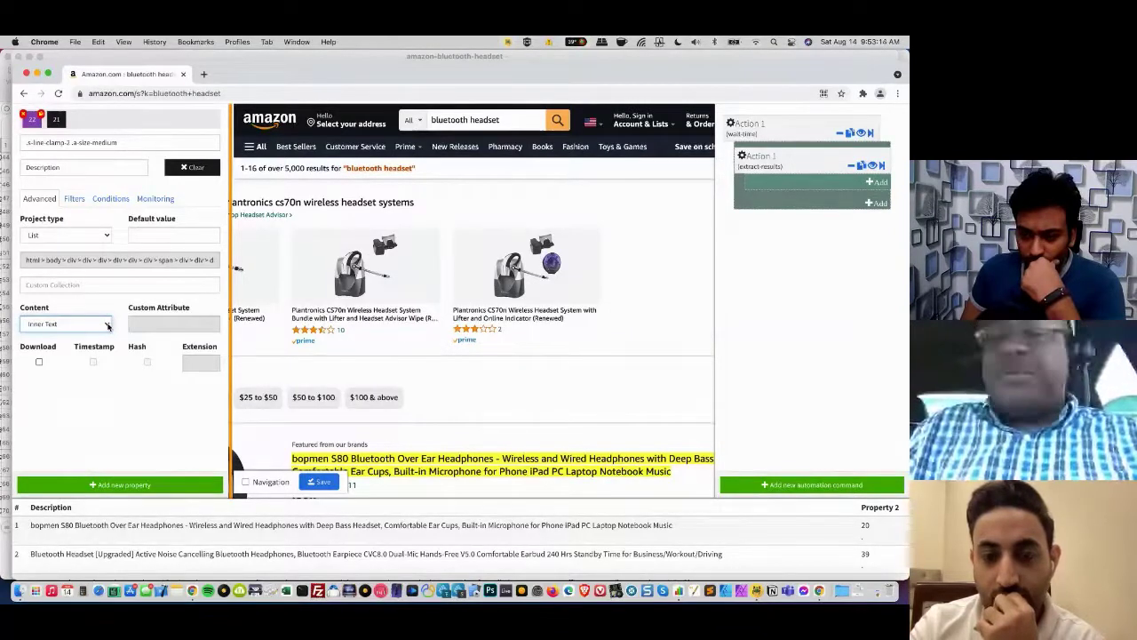
left_click(108, 325)
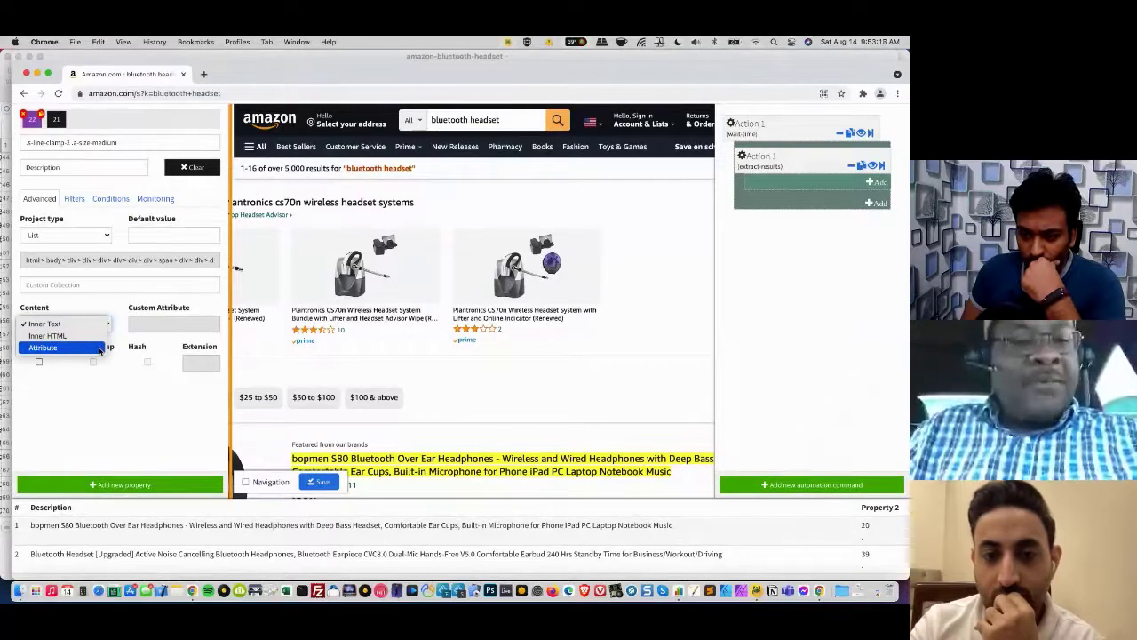
left_click(101, 348)
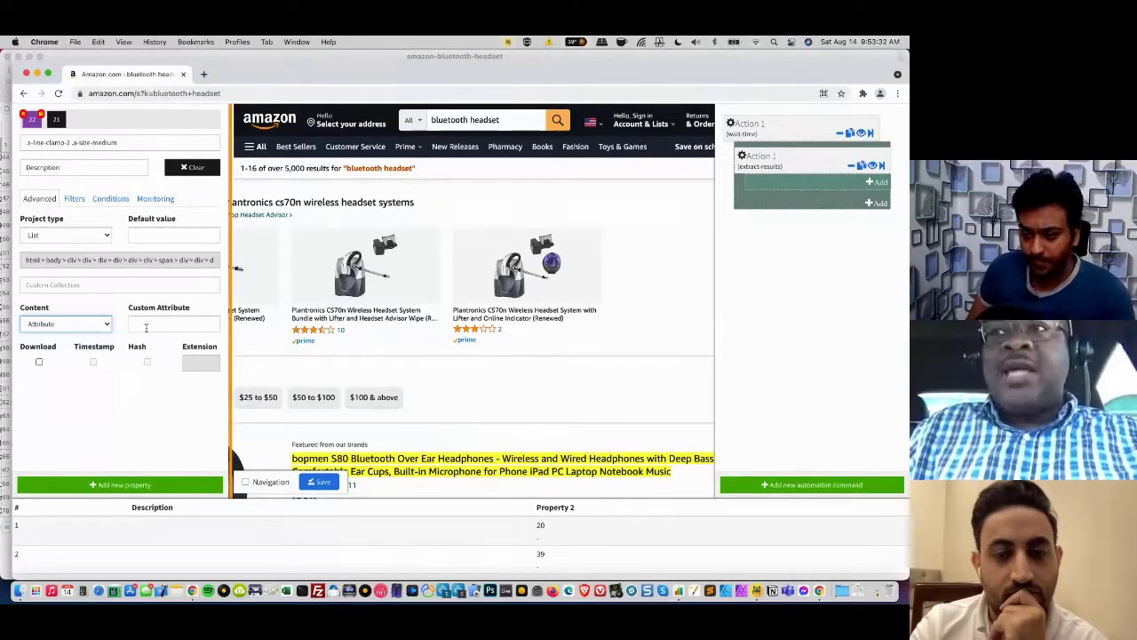
left_click(147, 325)
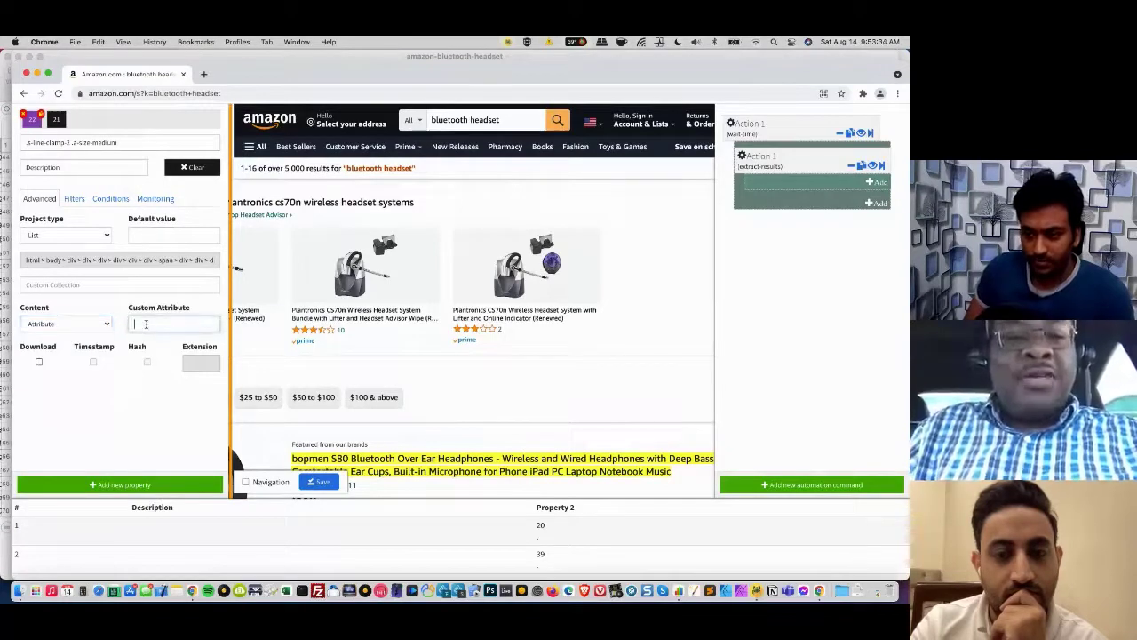
type("href")
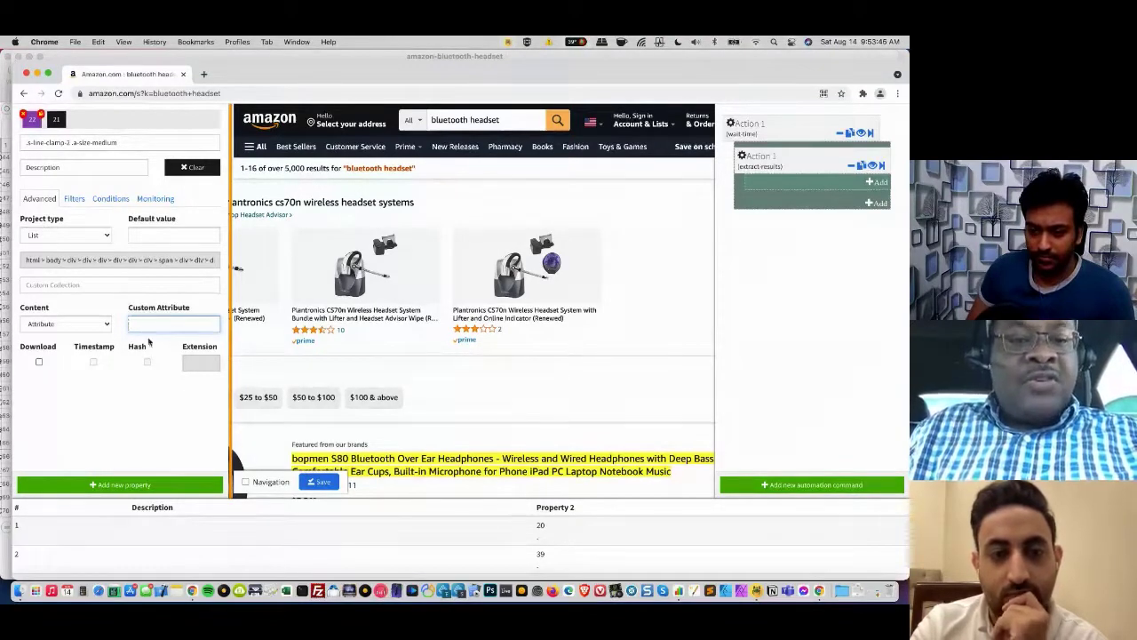
left_click(108, 325)
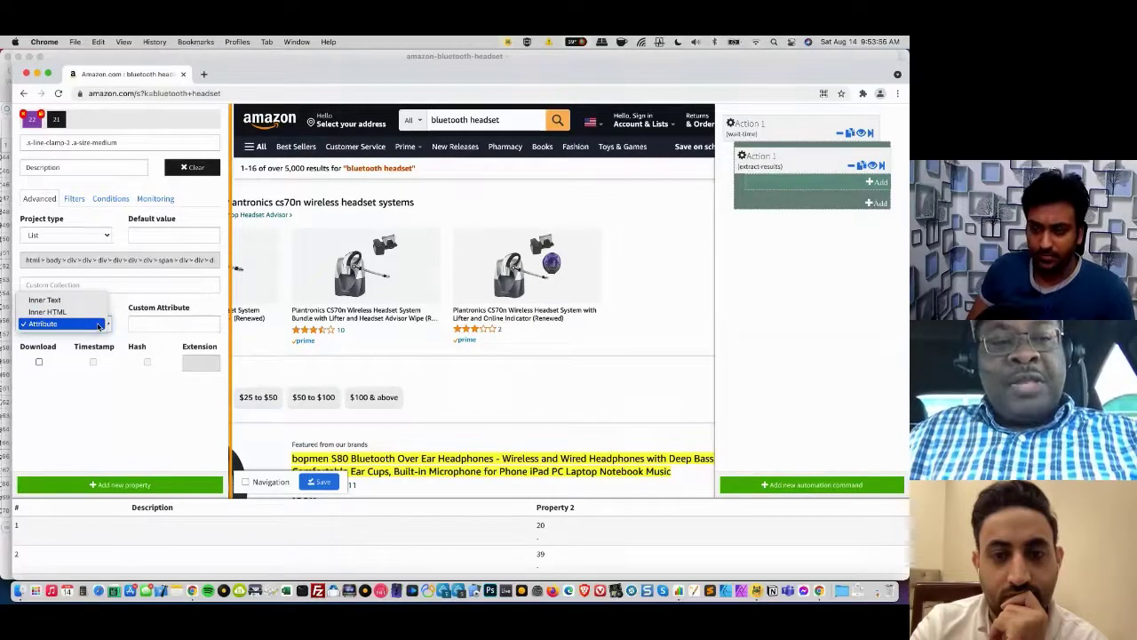
left_click(99, 325)
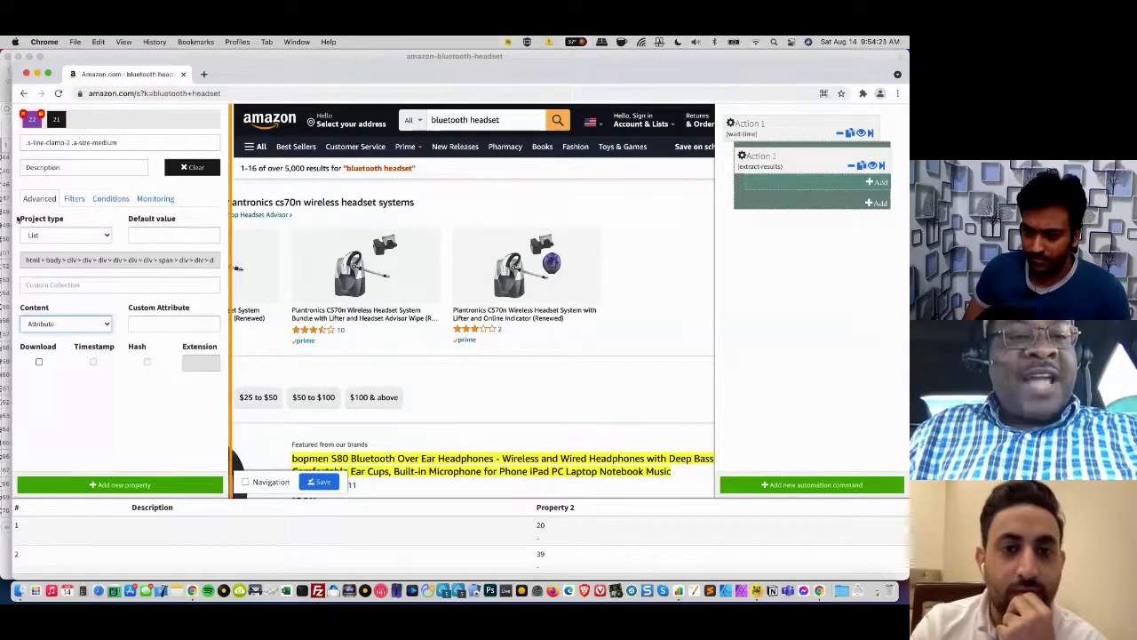
- Add a Default/Custom filter to the Description property and examine its settings down to the JavaScript actions
left_click(74, 199)
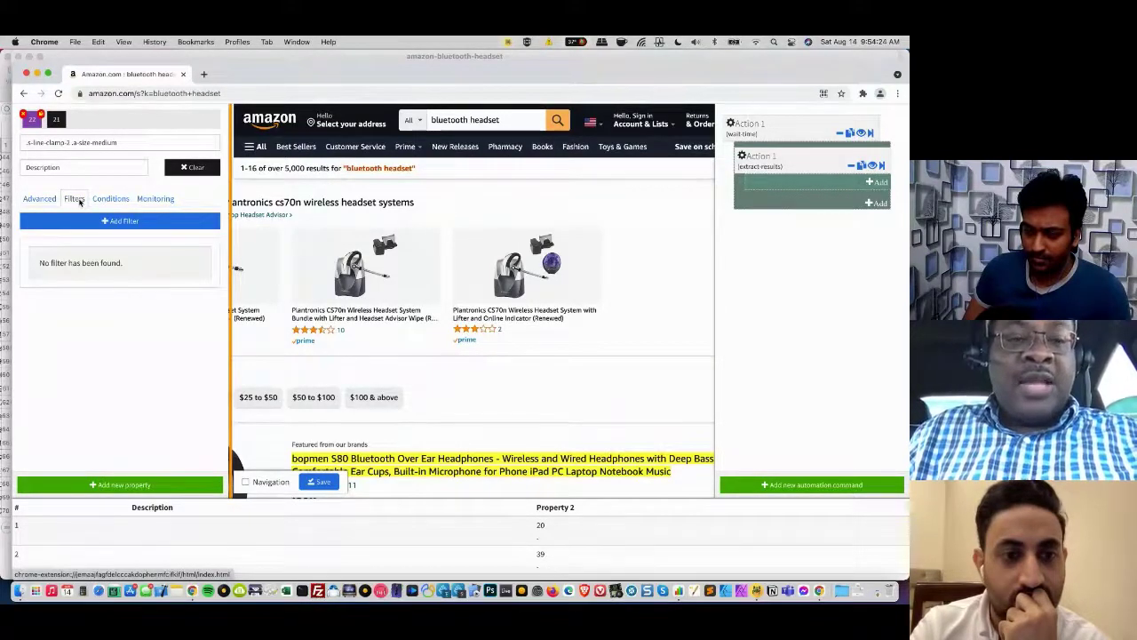
left_click(130, 224)
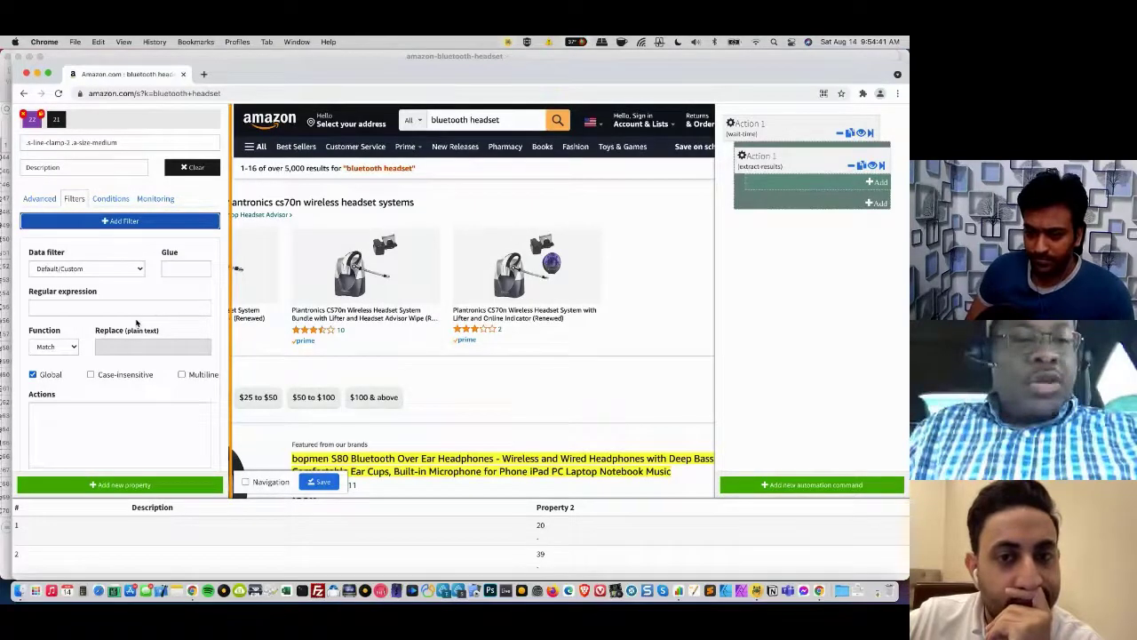
scroll(136, 323, "down", 5)
left_click(72, 353)
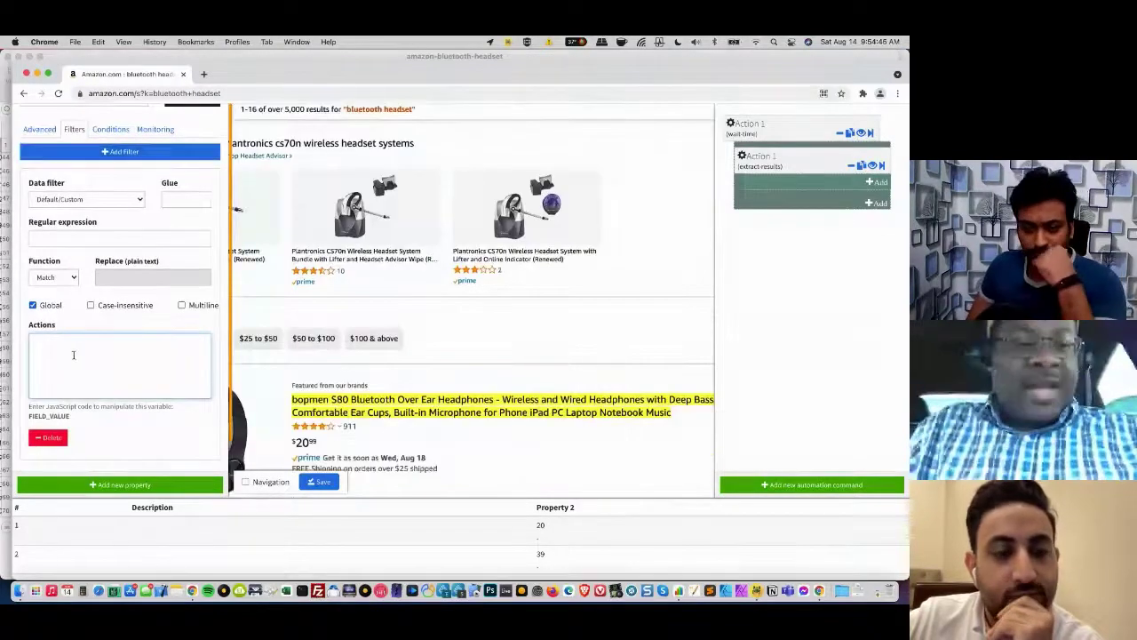
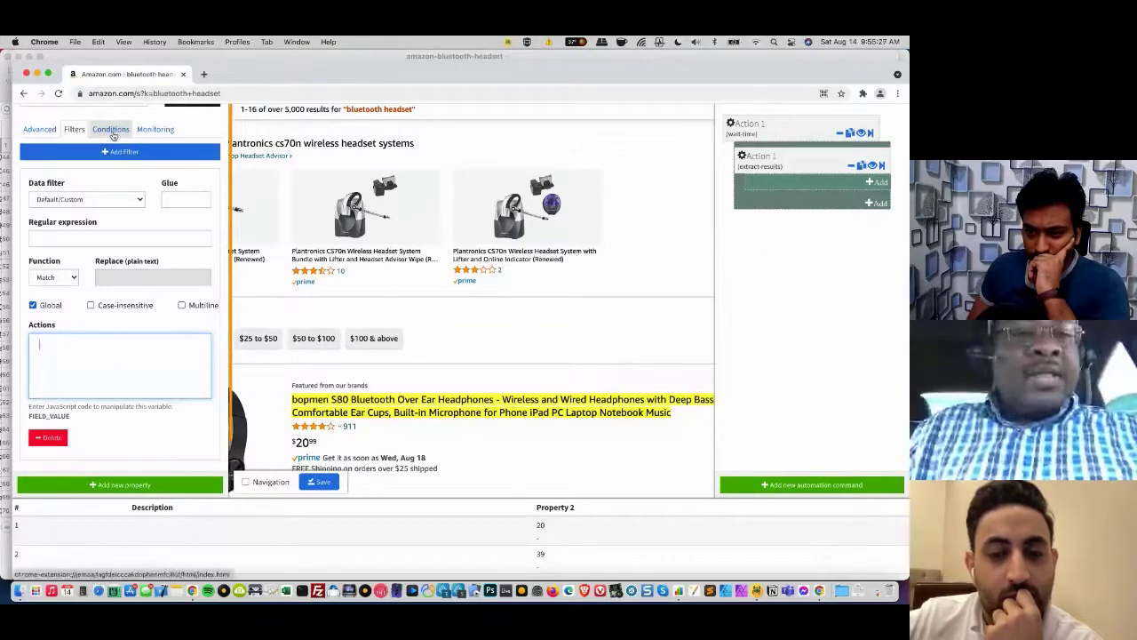
- Add a Does not contain condition with AND logic to the Description property and examine its data monitoring option
left_click(110, 129)
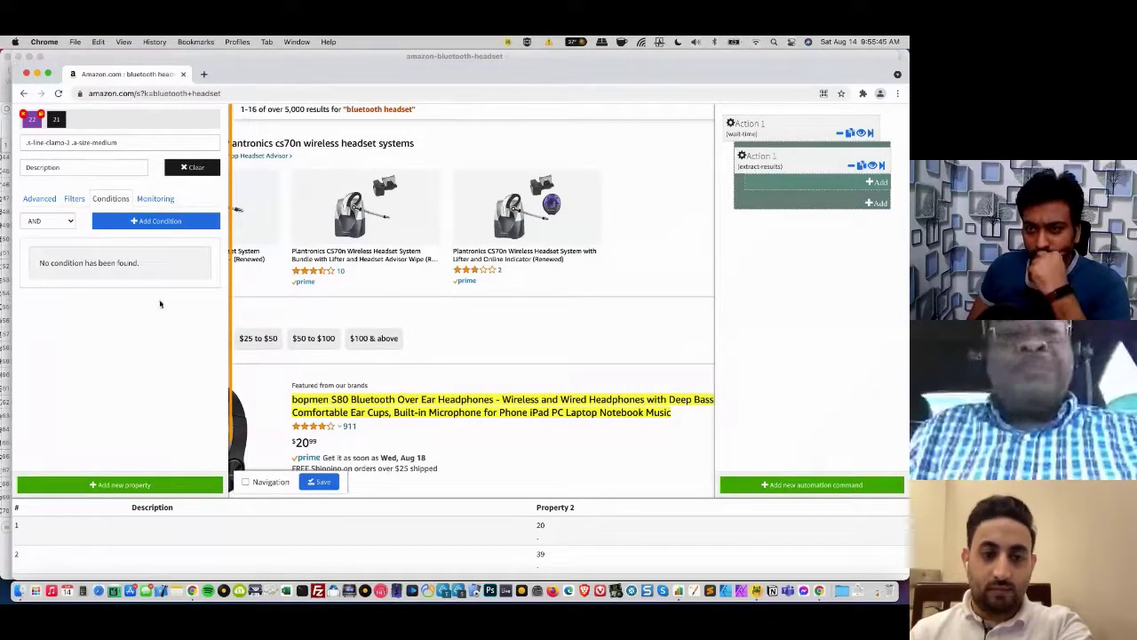
left_click(167, 223)
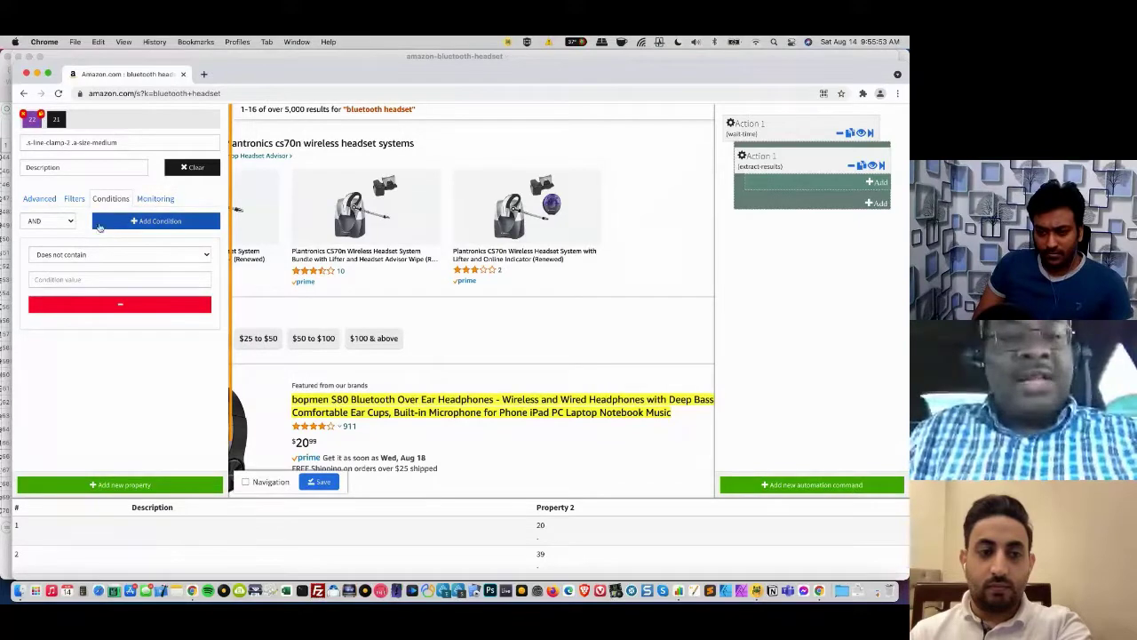
left_click(66, 221)
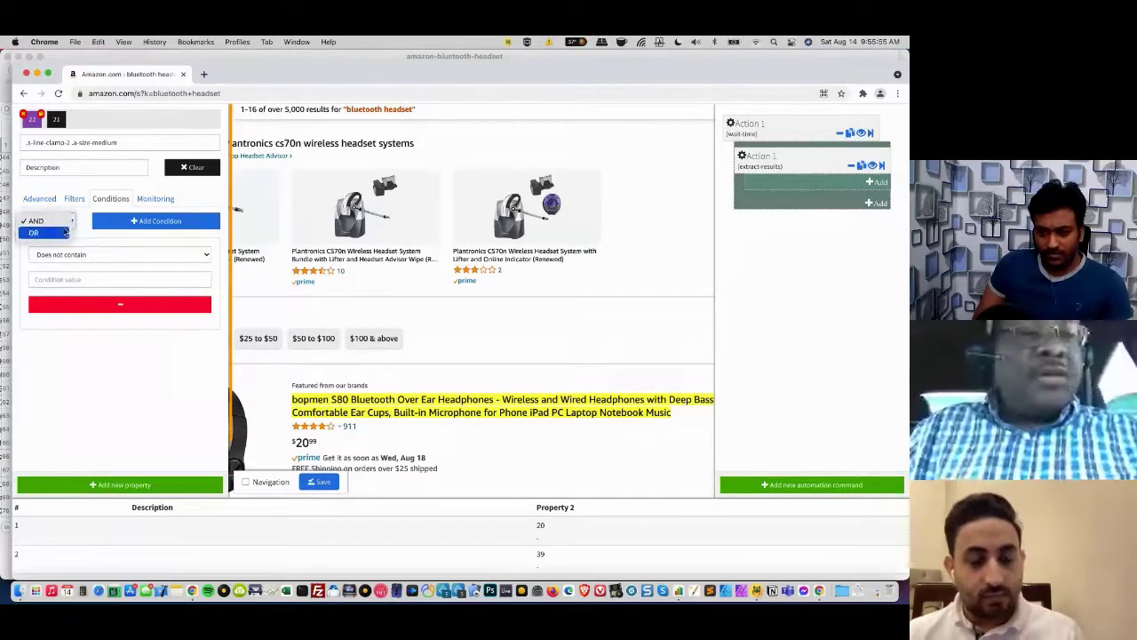
left_click(86, 232)
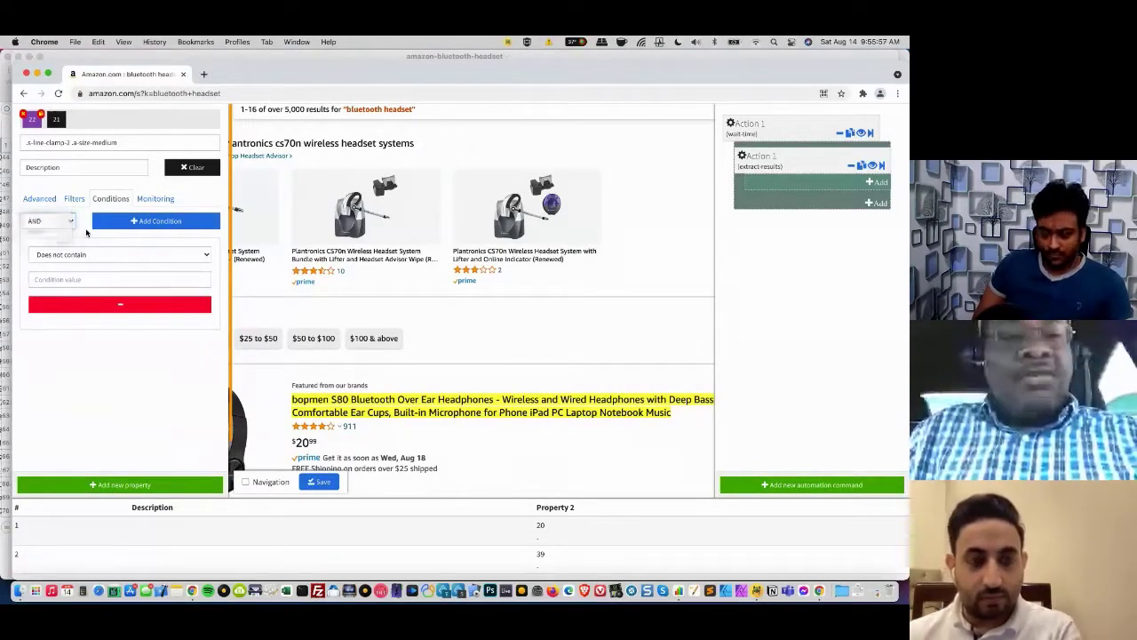
right_click(88, 228)
left_click(90, 215)
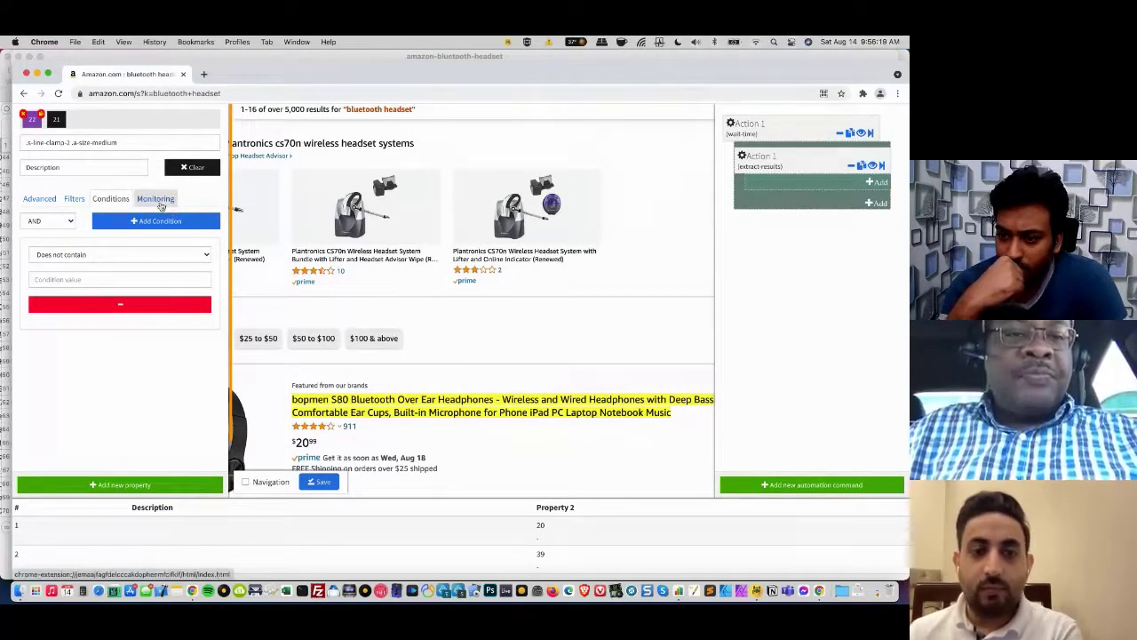
left_click(161, 203)
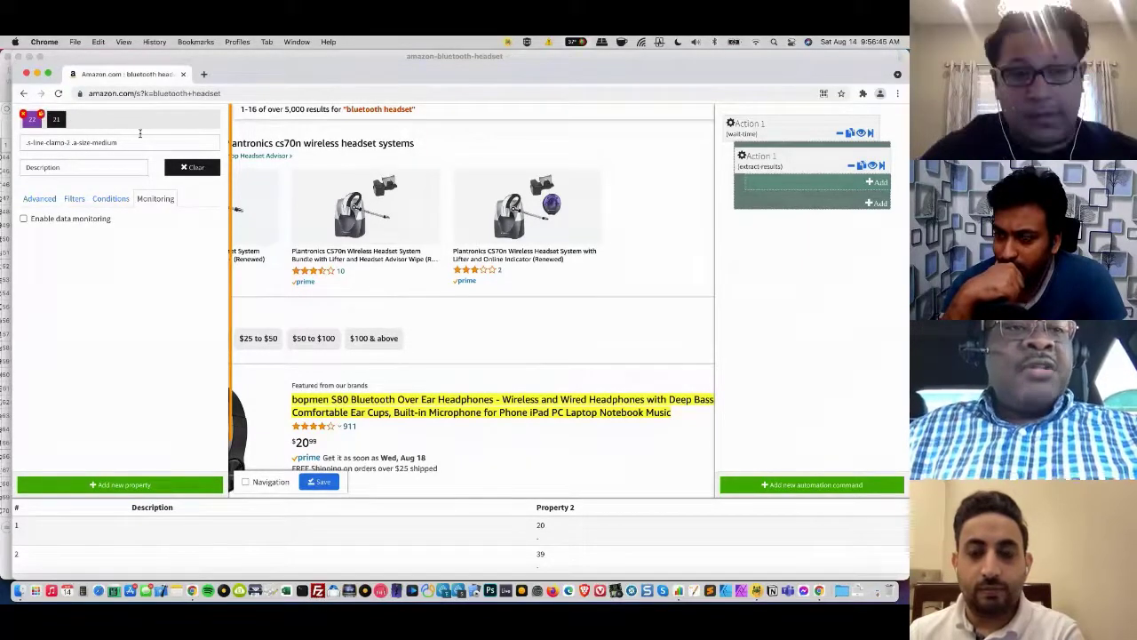
left_click(41, 201)
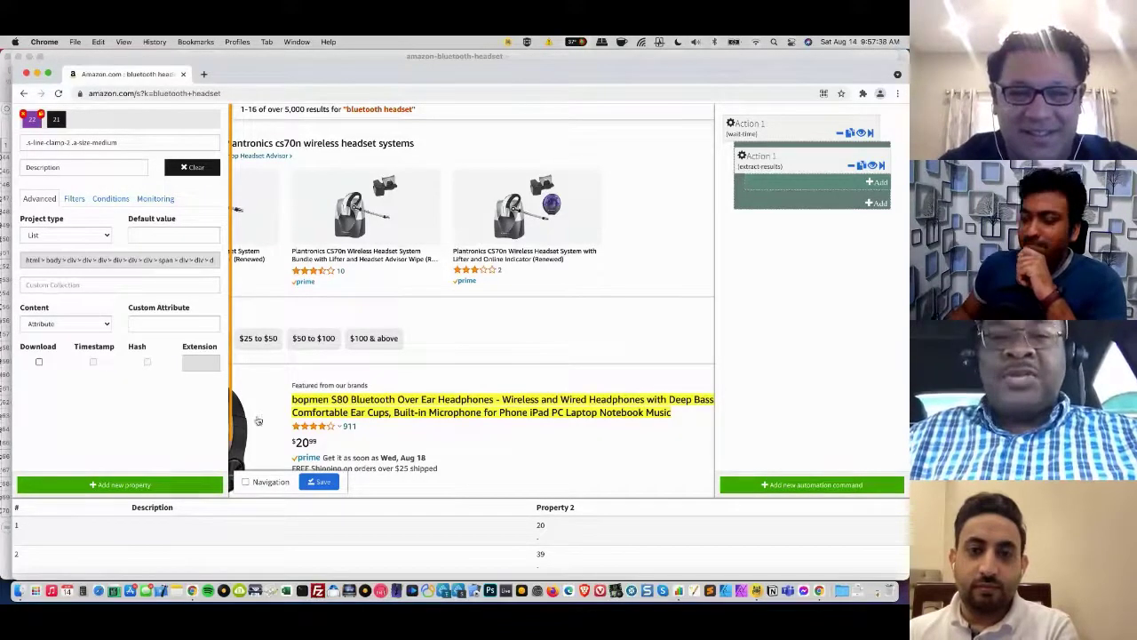
- Enable Navigation mode and open the bopmen S80 Bluetooth Over Ear Headphones product page from the search results, leaving the current page
scroll(426, 377, "down", 3)
scroll(426, 377, "down", 4)
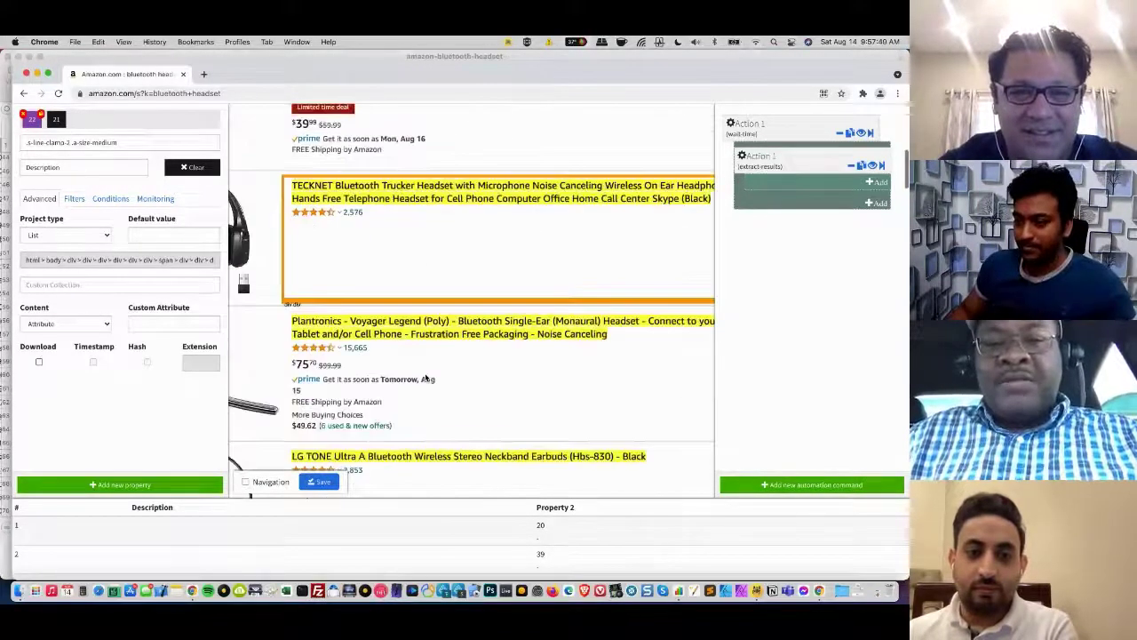
scroll(425, 377, "up", 8)
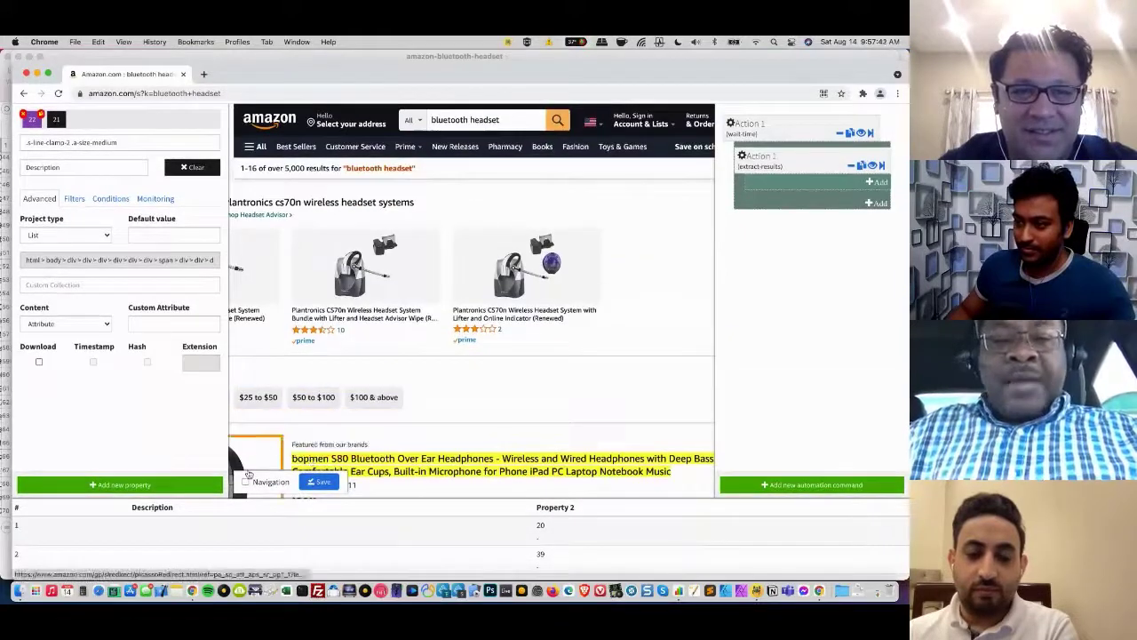
left_click(246, 482)
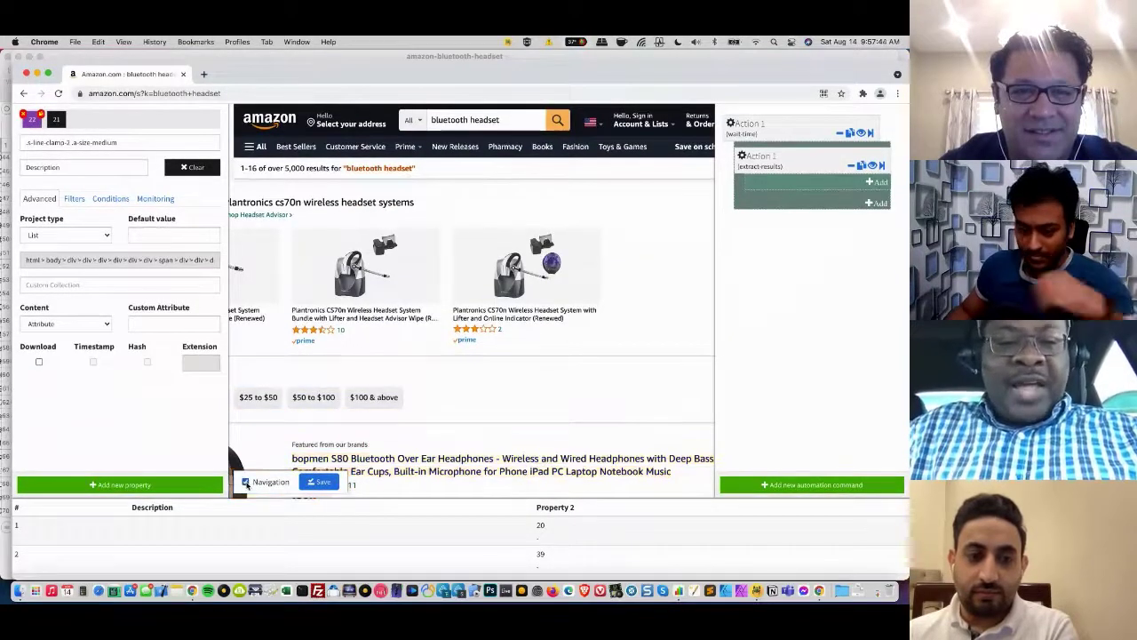
scroll(471, 383, "down", 3)
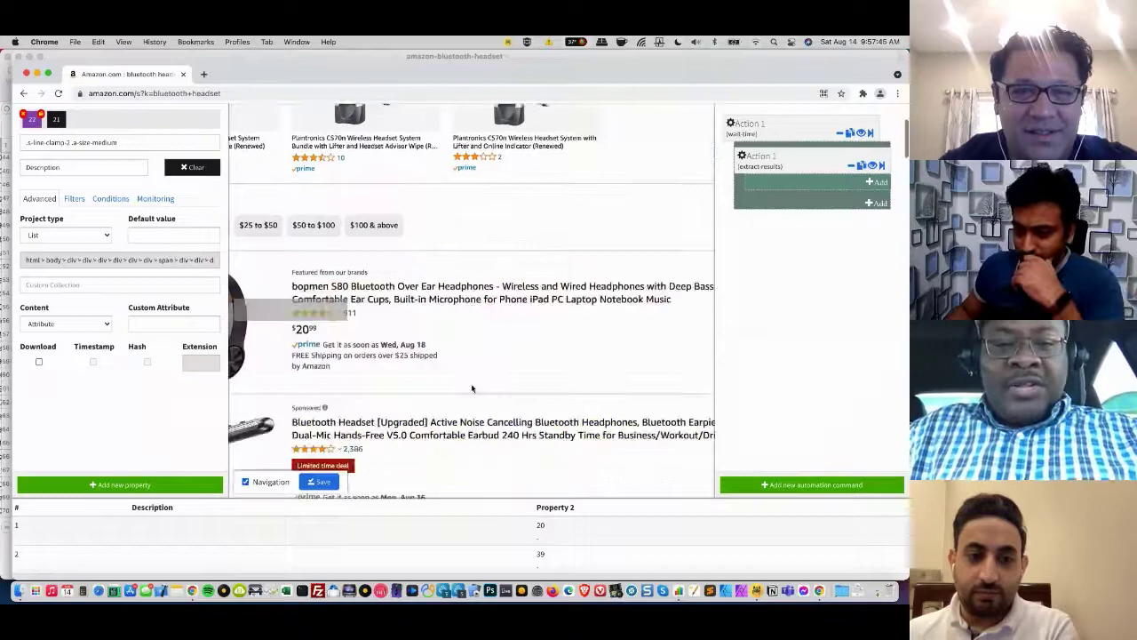
left_click(454, 302)
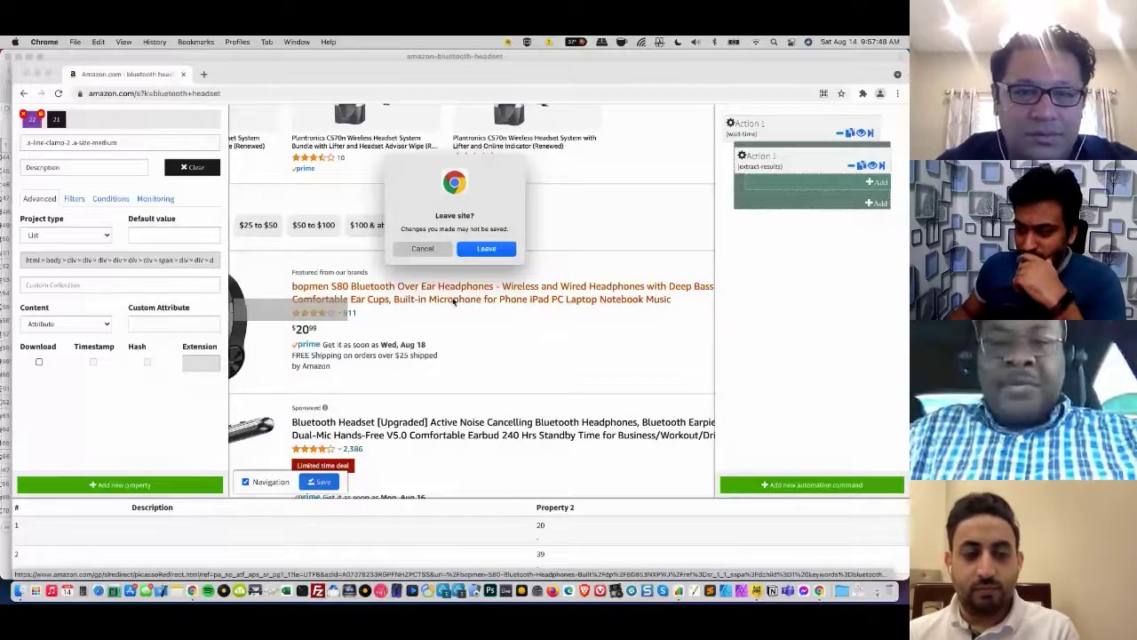
left_click(485, 249)
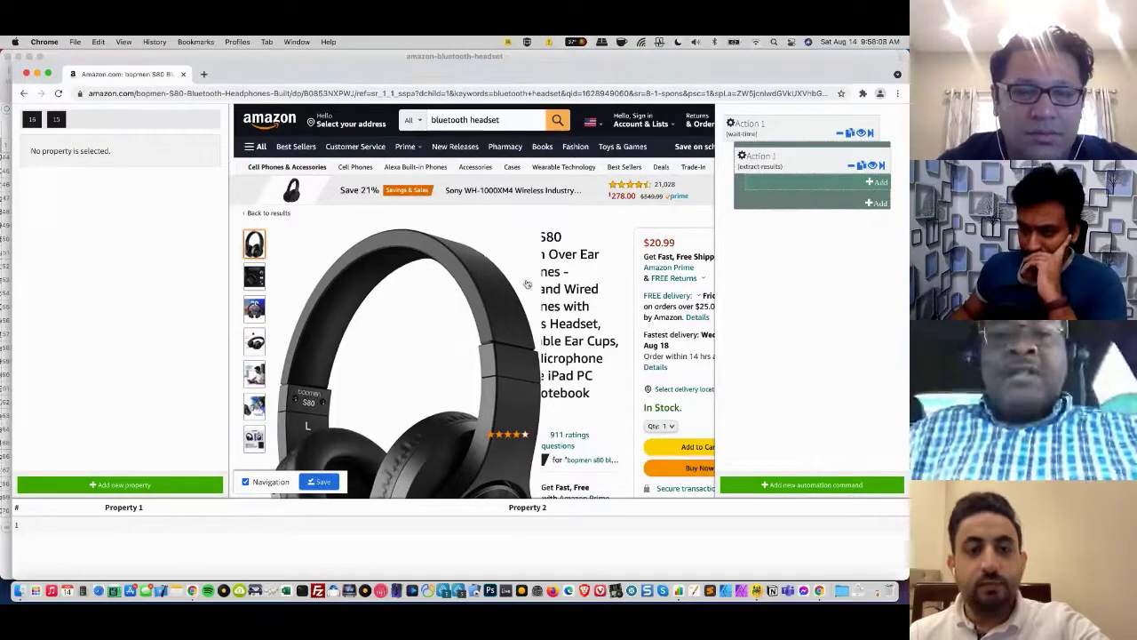
- Examine the bopmen S80 product page's title, price, specifications and item description as possible data to extract
scroll(525, 284, "down", 2)
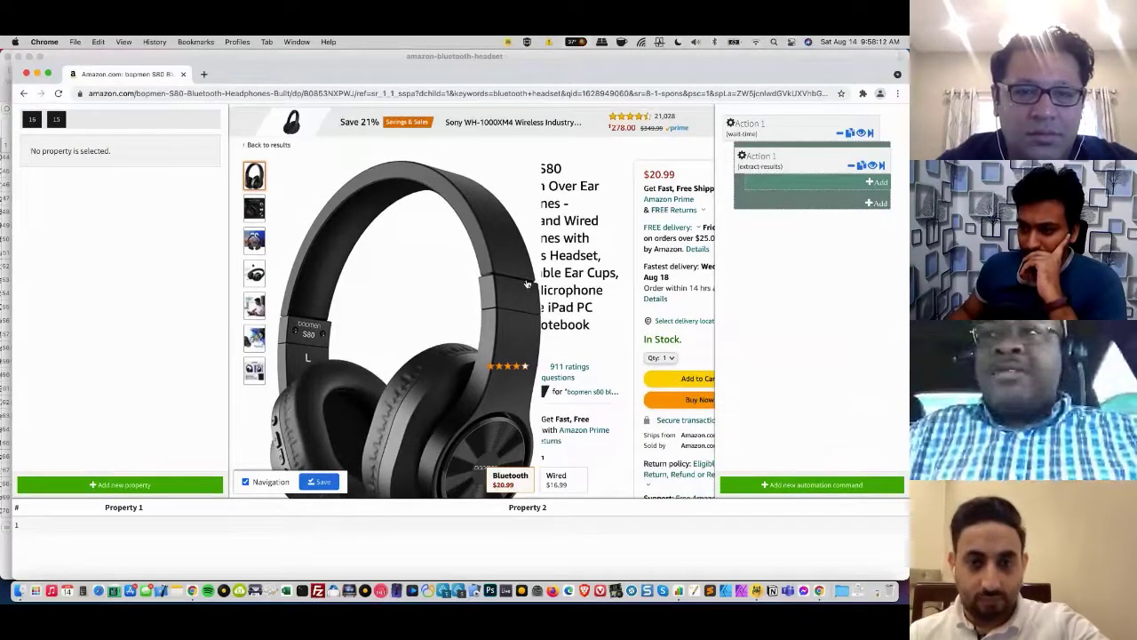
scroll(526, 284, "down", 1)
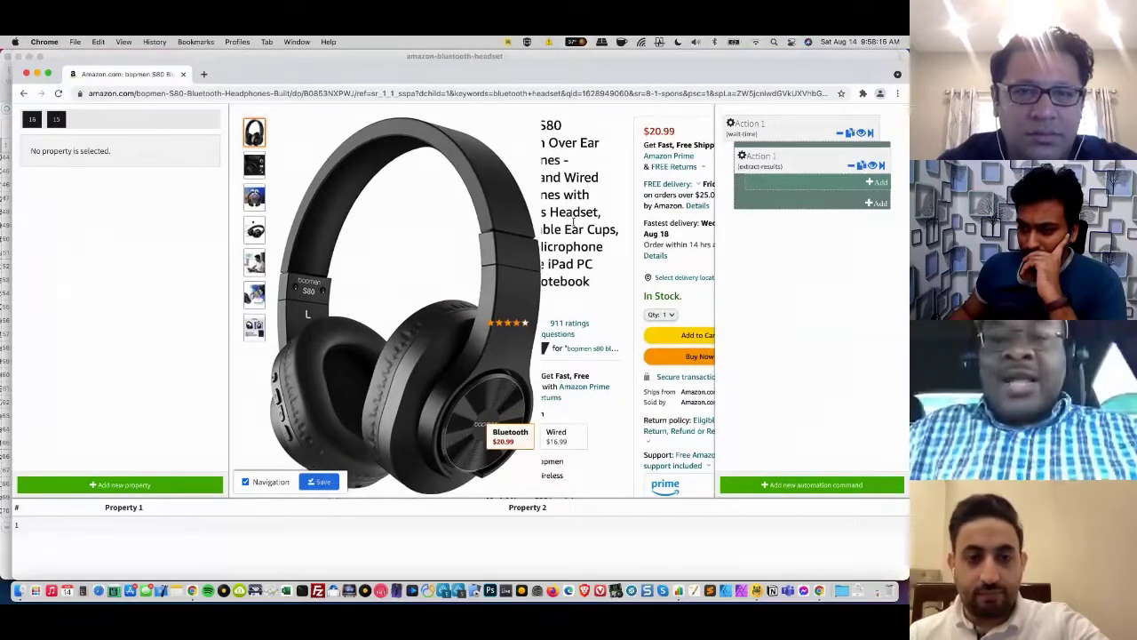
scroll(577, 275, "down", 7)
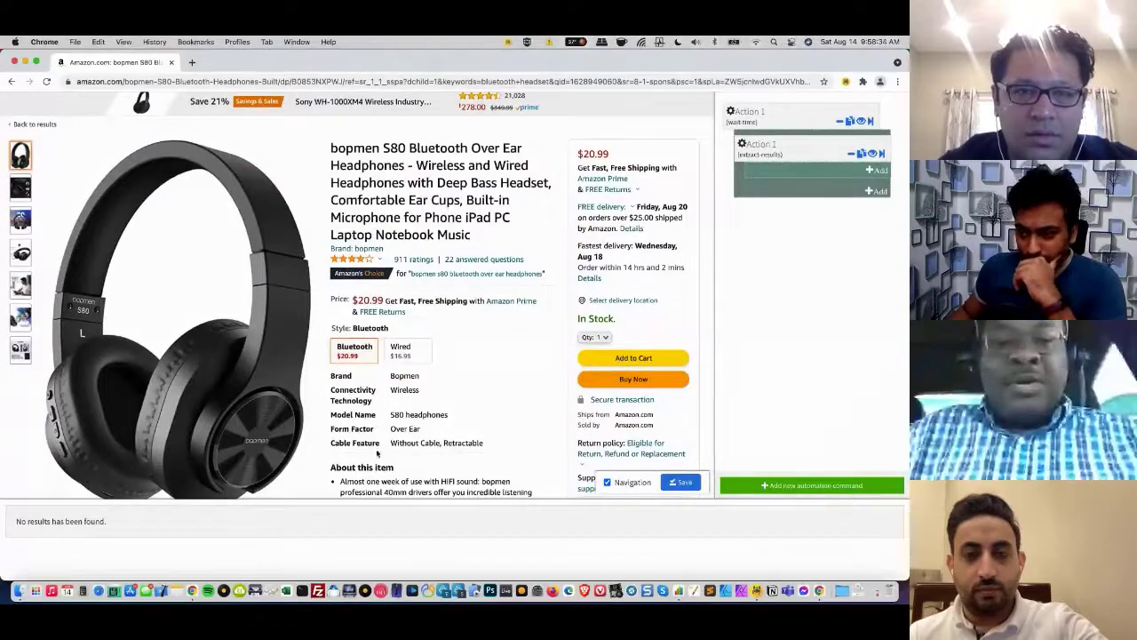
scroll(377, 448, "down", 3)
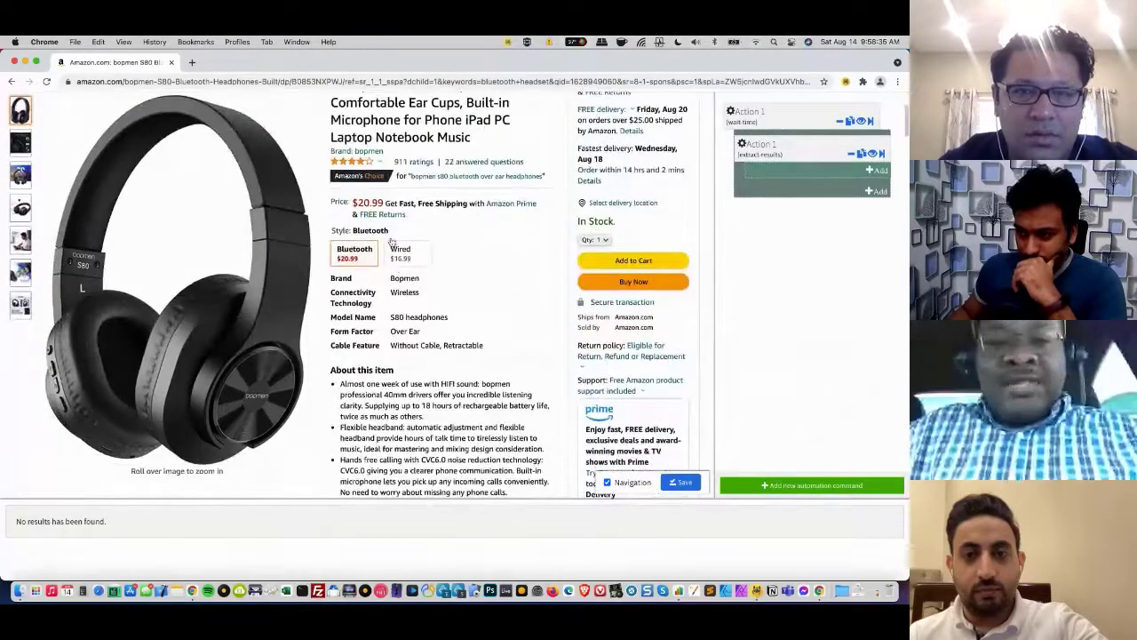
scroll(377, 226, "down", 10)
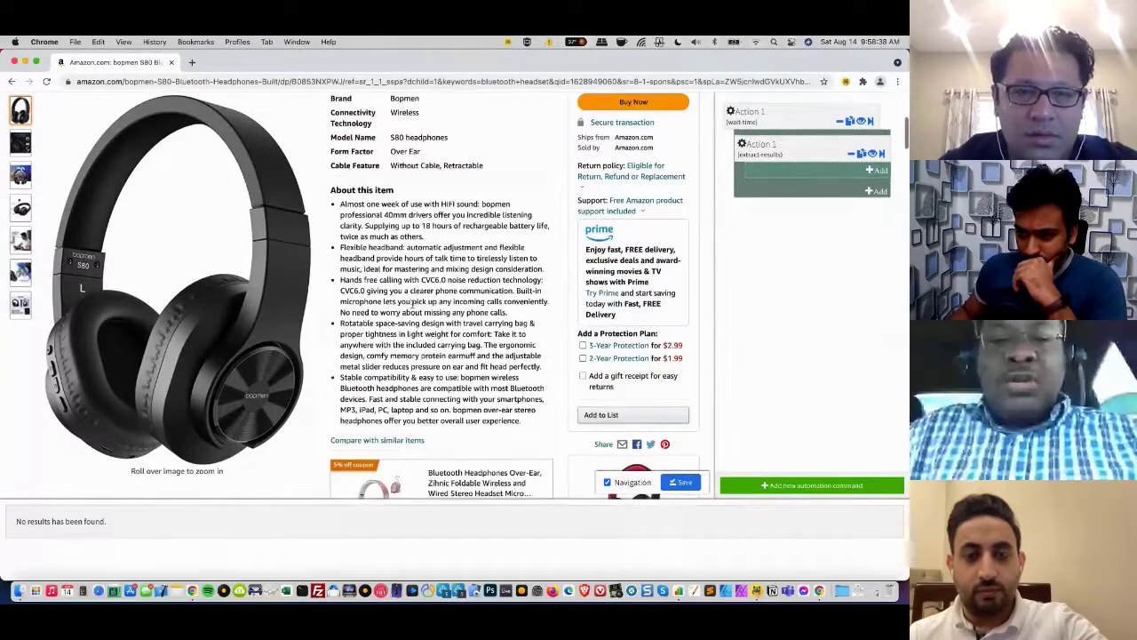
scroll(413, 308, "down", 10)
scroll(412, 307, "up", 15)
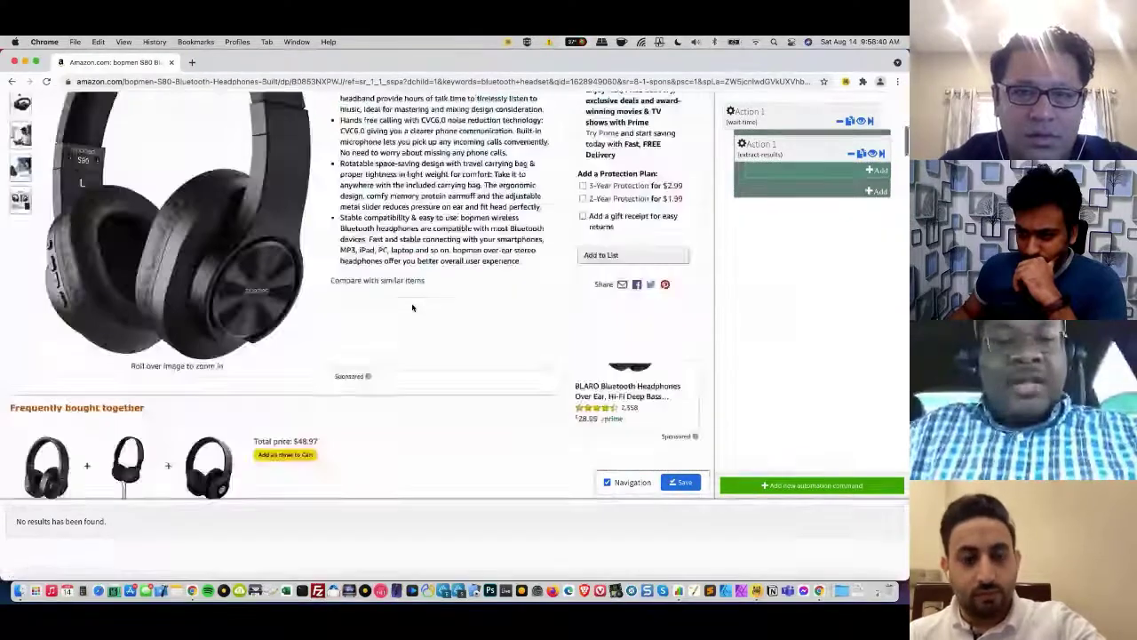
scroll(412, 303, "up", 8)
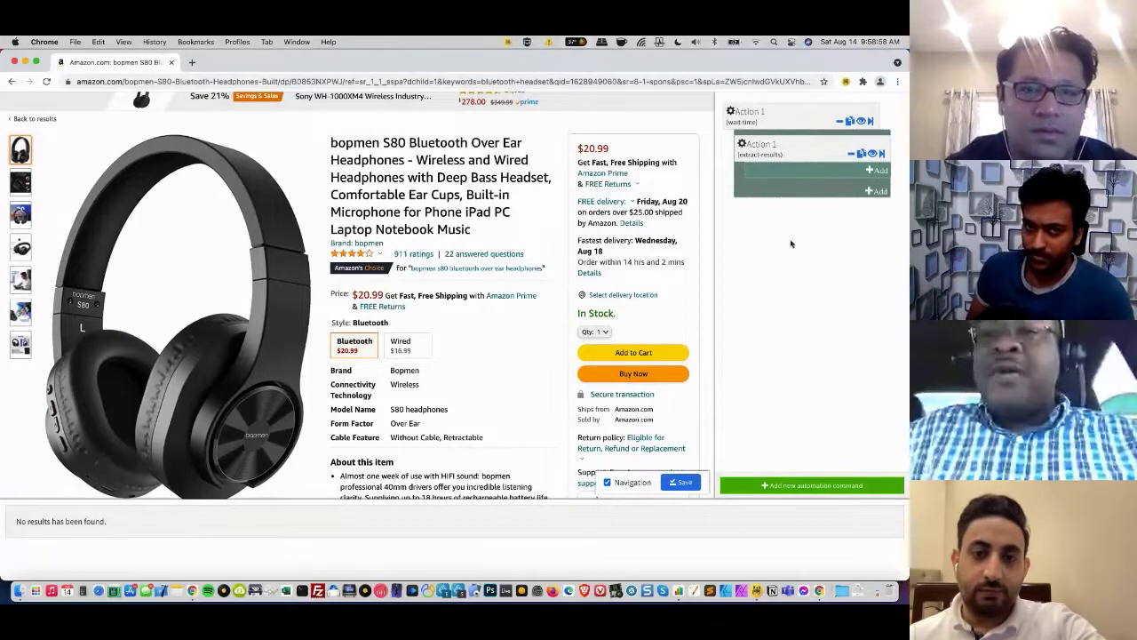
- Add a Go to URL action as a new top-level automation command and open its settings
left_click(837, 489)
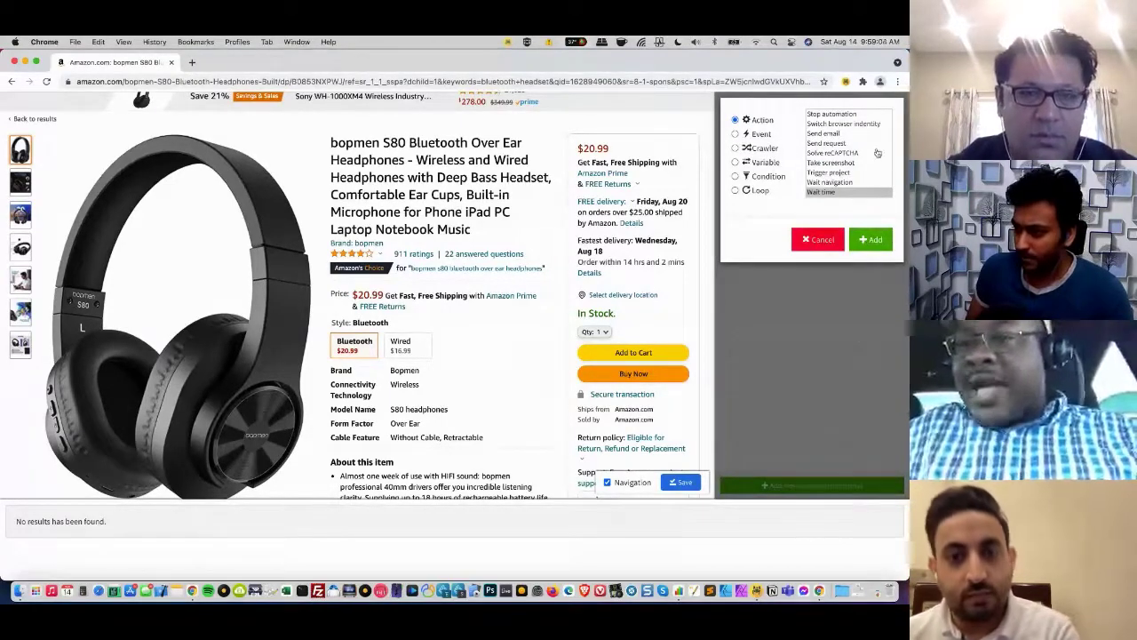
scroll(877, 153, "up", 6)
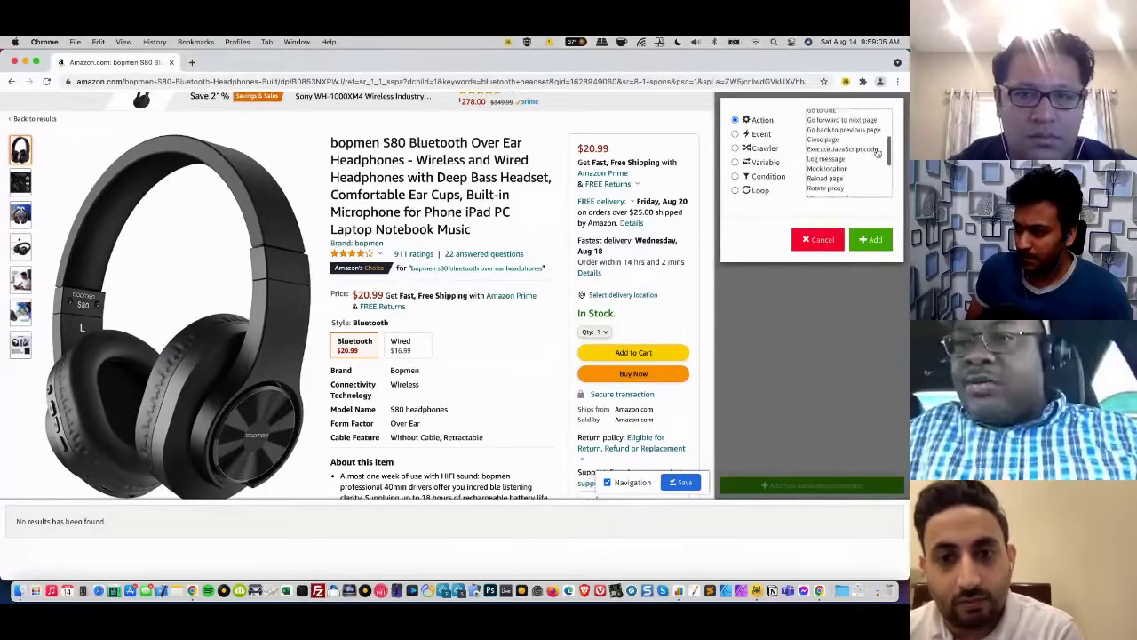
scroll(877, 153, "up", 6)
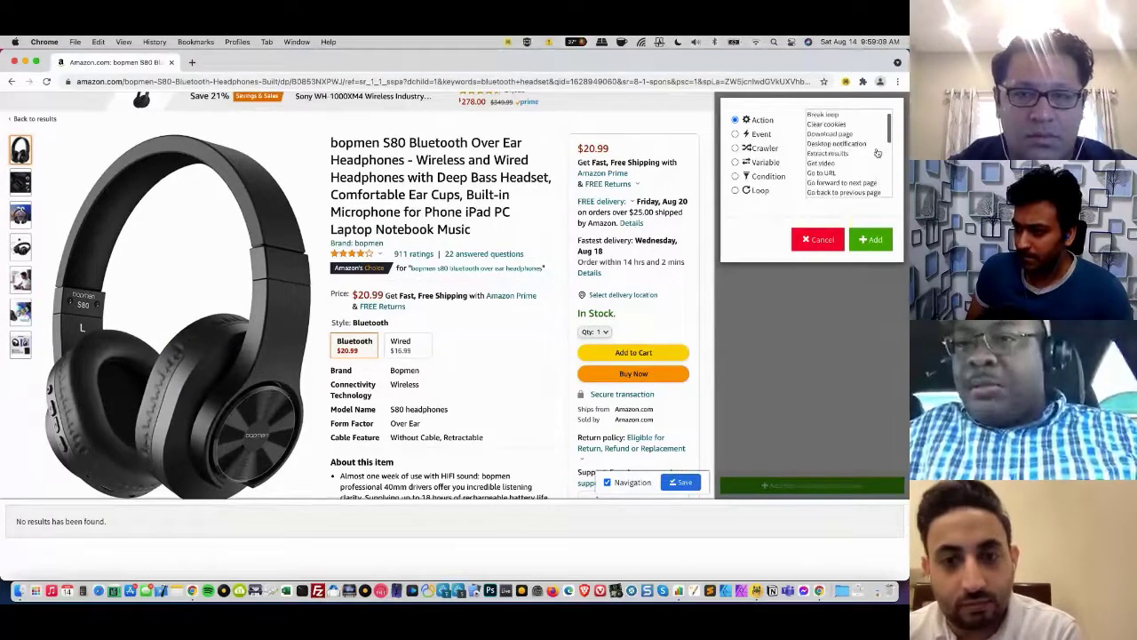
scroll(877, 152, "up", 2)
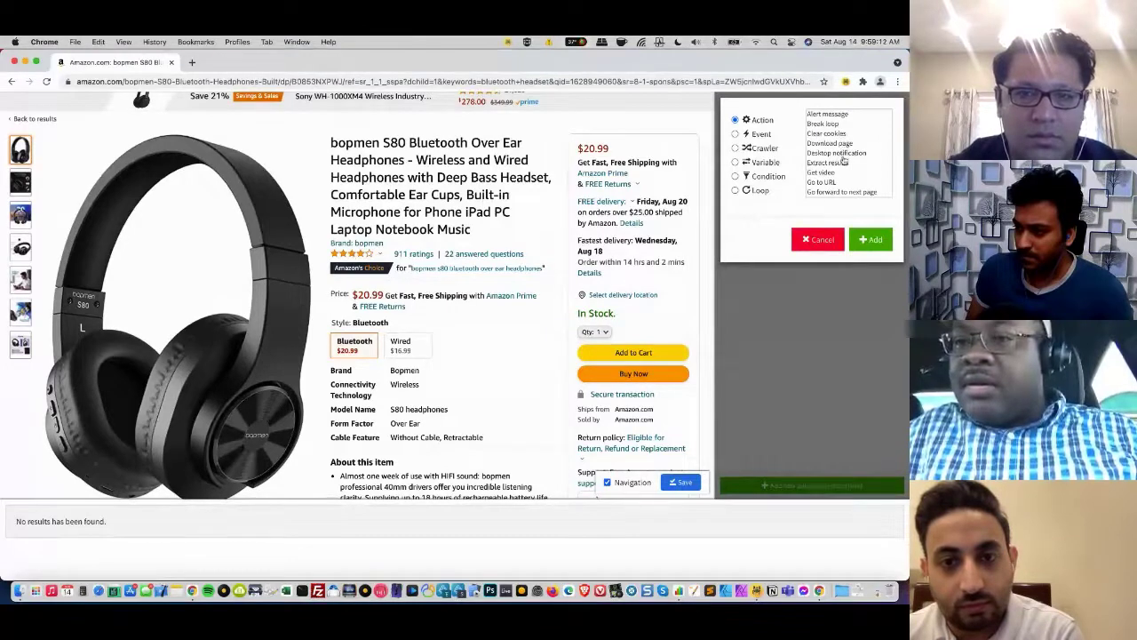
scroll(844, 158, "down", 2)
scroll(844, 160, "down", 3)
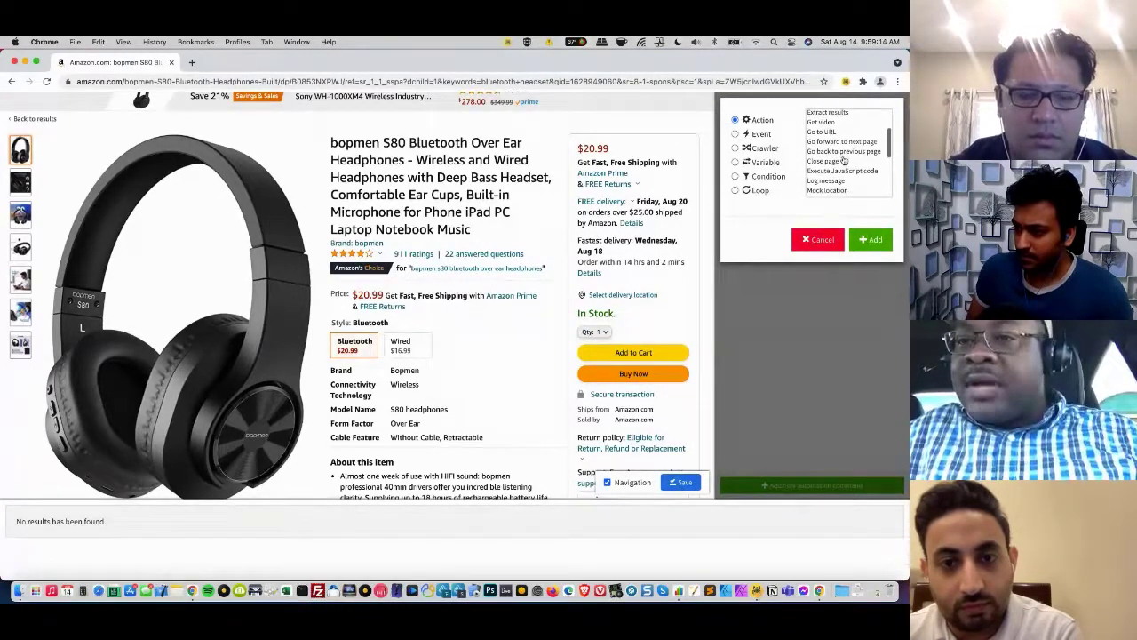
scroll(848, 161, "up", 2)
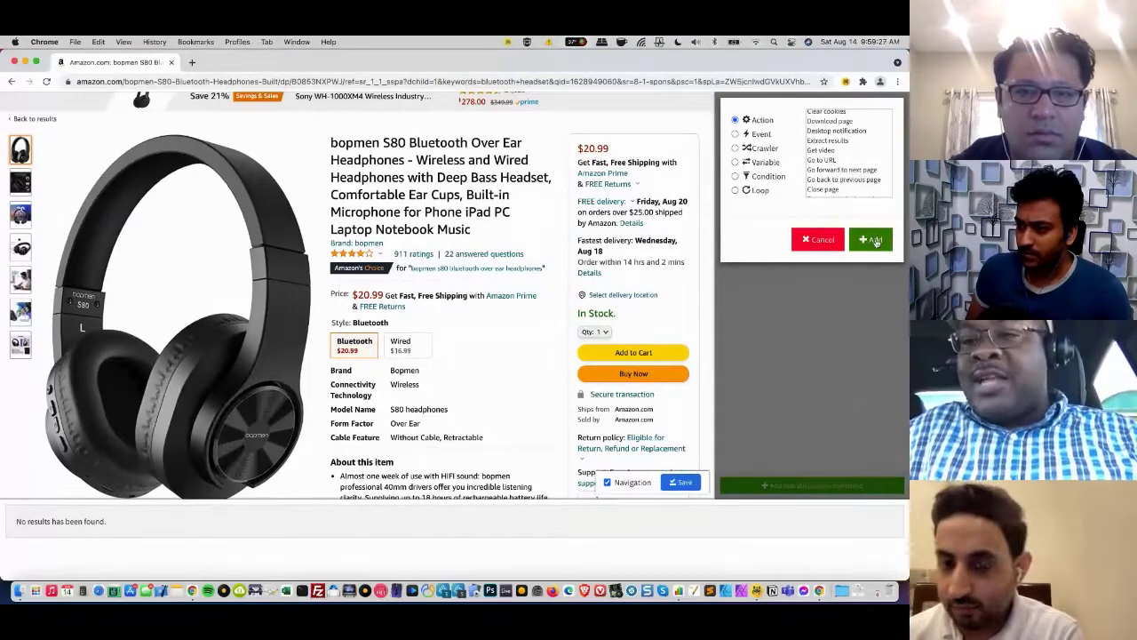
left_click(827, 160)
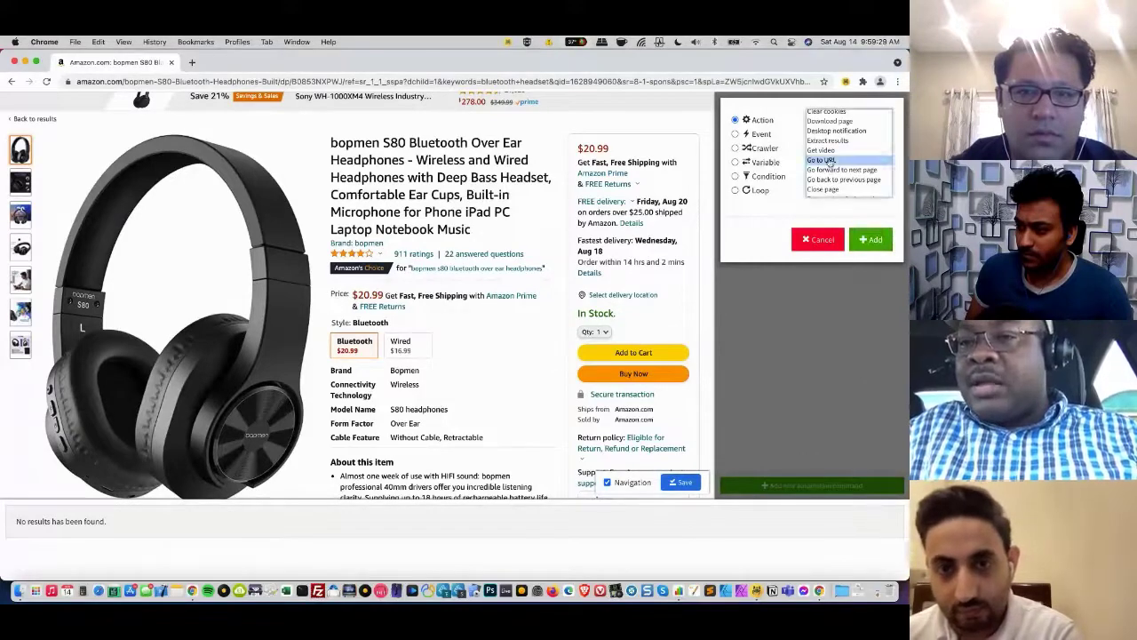
left_click(874, 240)
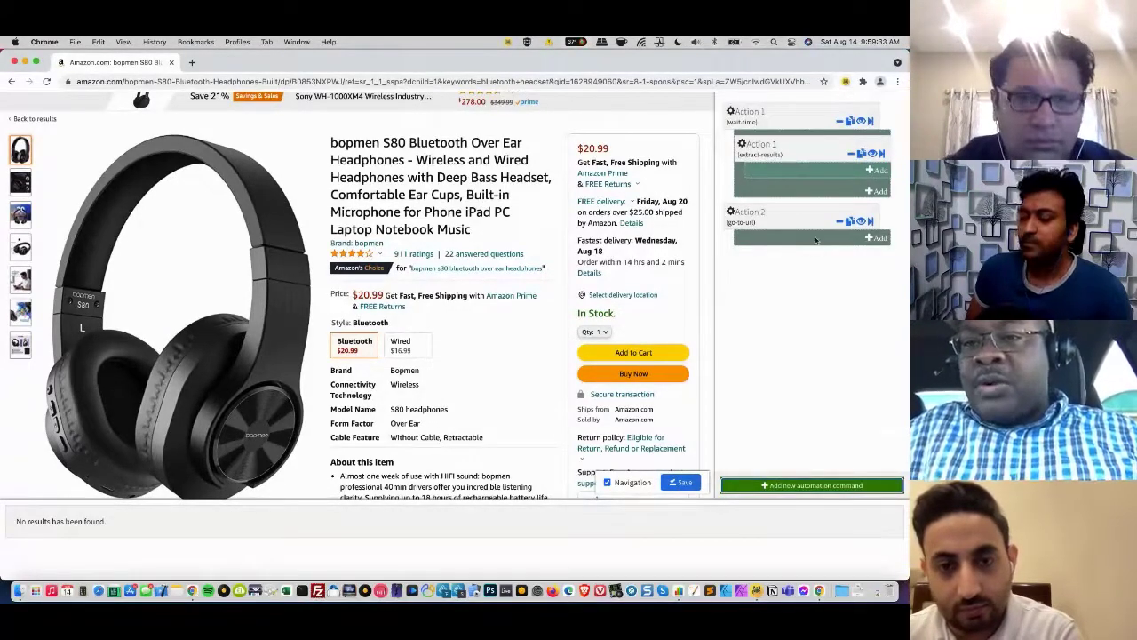
mouse_move(809, 225)
left_mouse_down()
mouse_move(838, 156)
mouse_move(842, 261)
mouse_move(831, 120)
mouse_move(822, 242)
left_mouse_up()
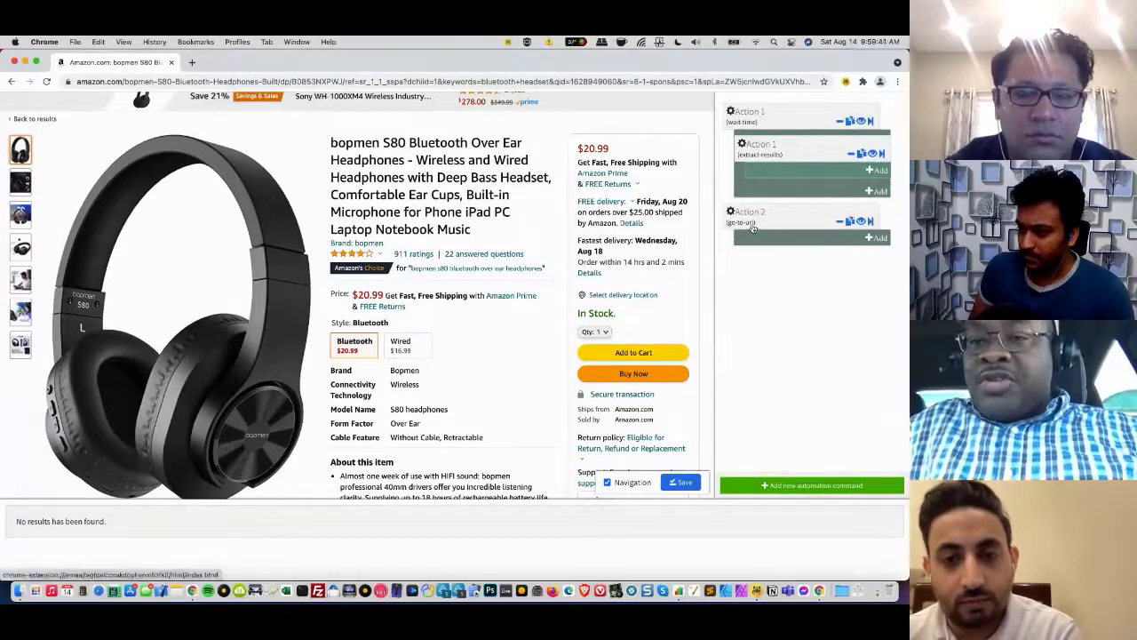
left_click(754, 227)
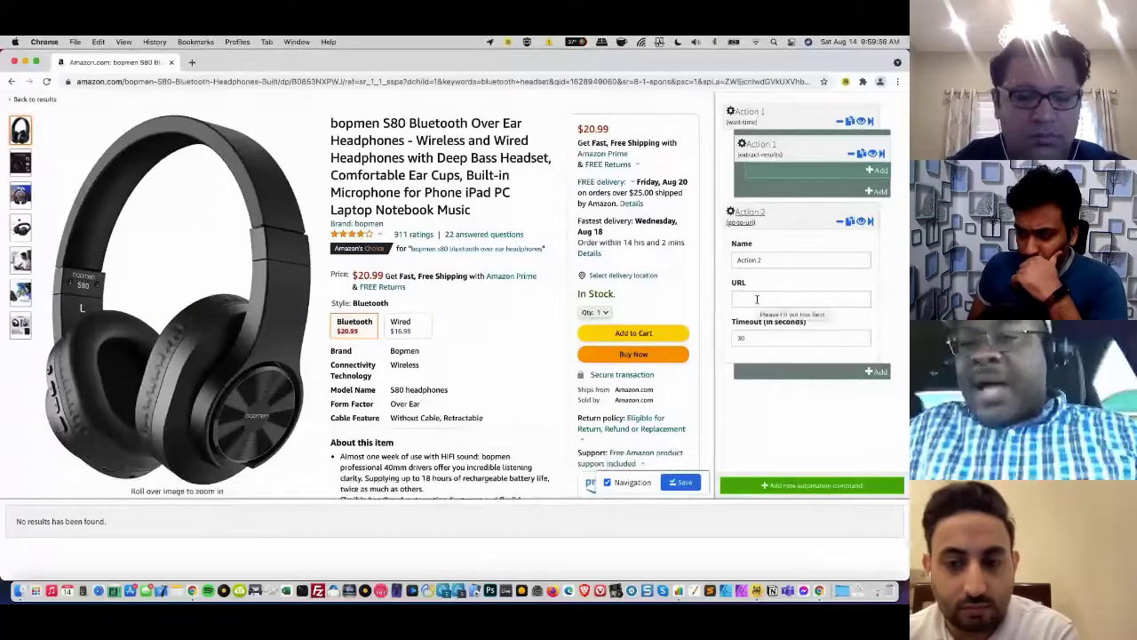
- Add a Click on an element event as a nested command under the Go to URL action
left_click(880, 373)
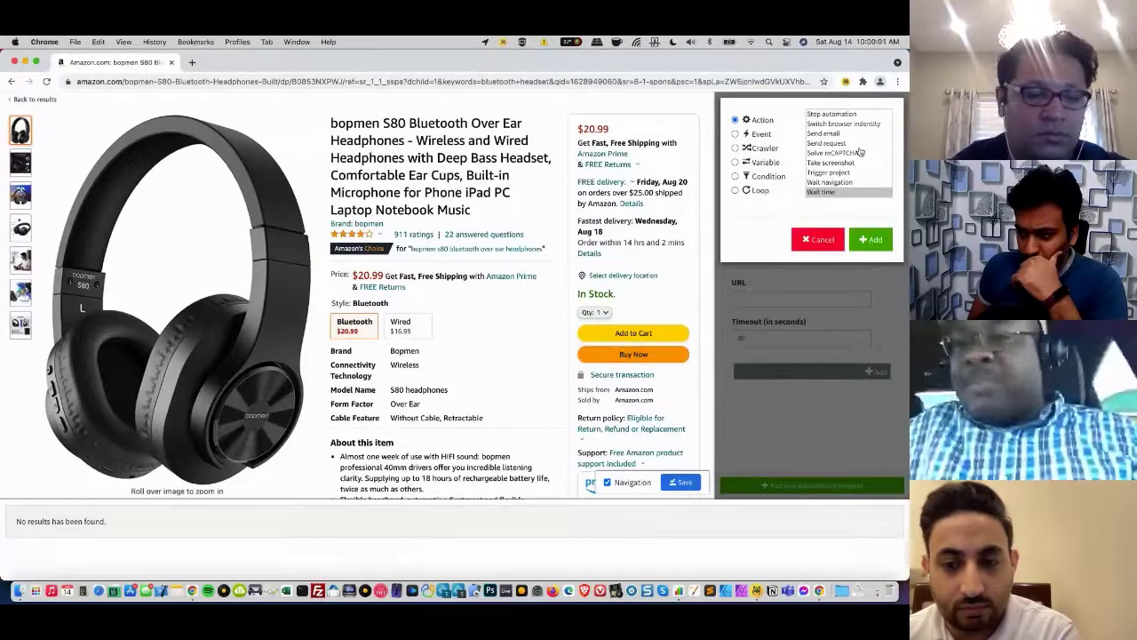
scroll(855, 155, "down", 1)
scroll(851, 138, "up", 5)
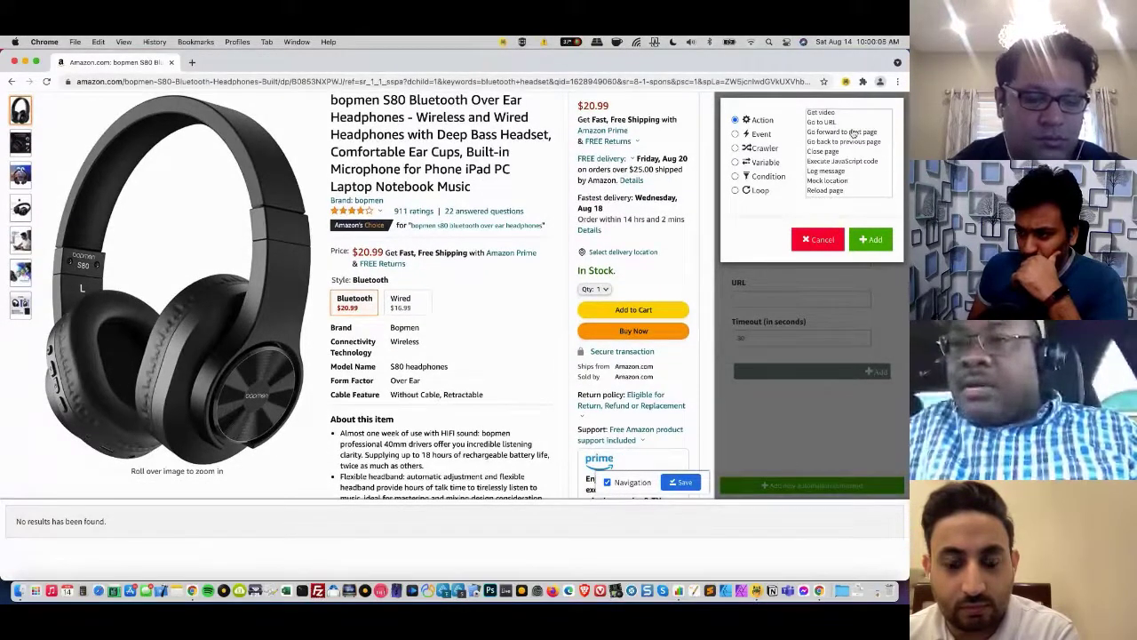
scroll(853, 132, "down", 4)
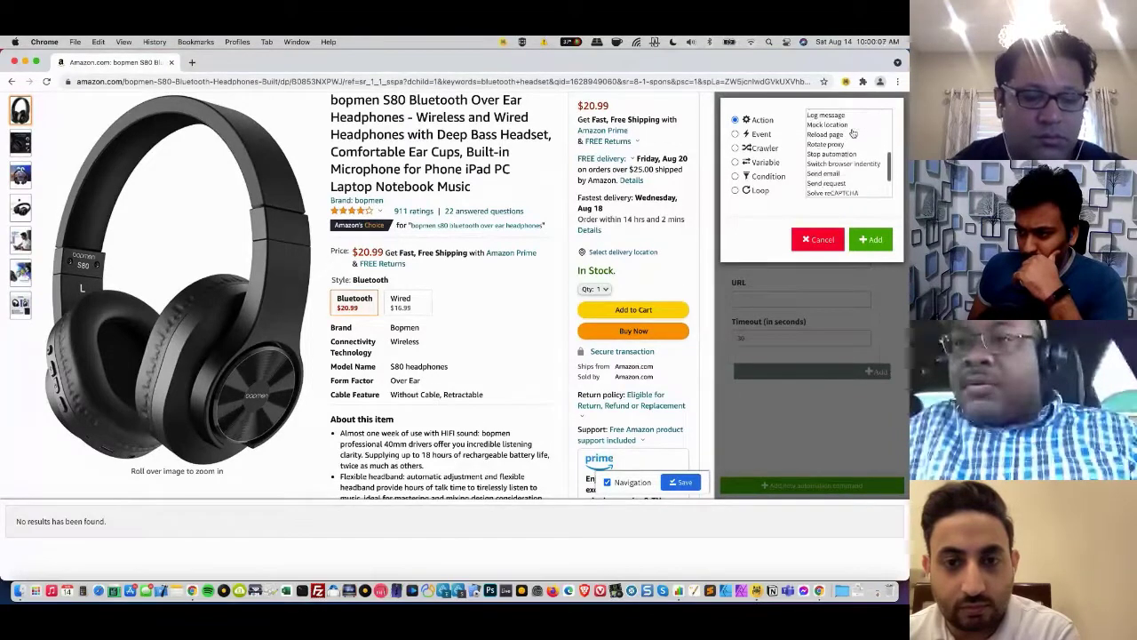
scroll(853, 132, "down", 4)
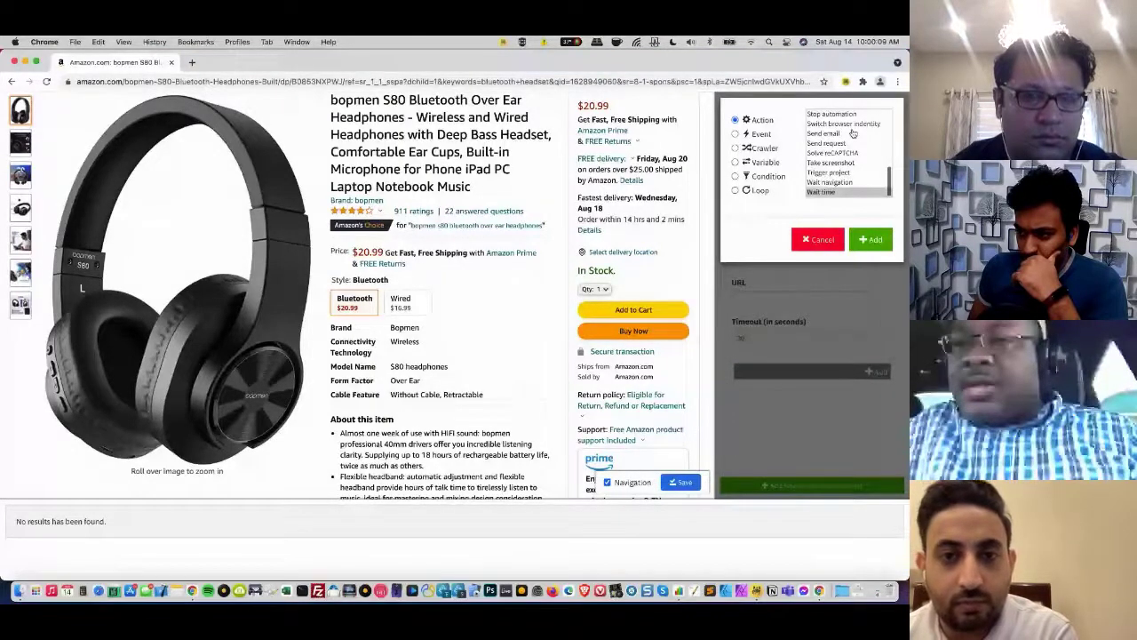
scroll(853, 132, "up", 8)
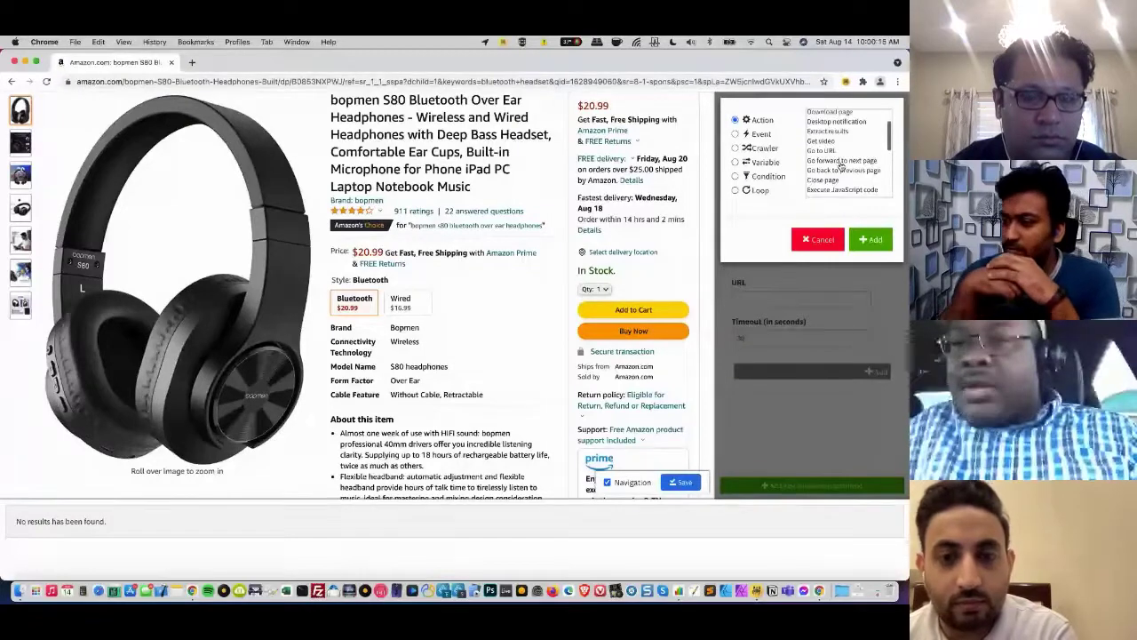
scroll(841, 165, "up", 1)
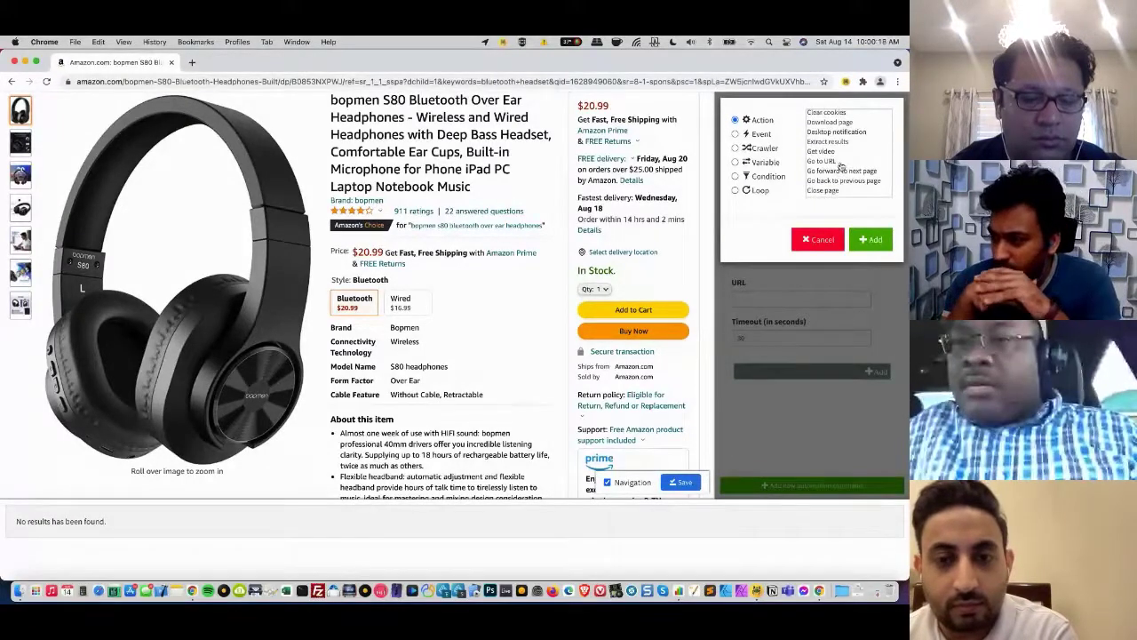
left_click(736, 134)
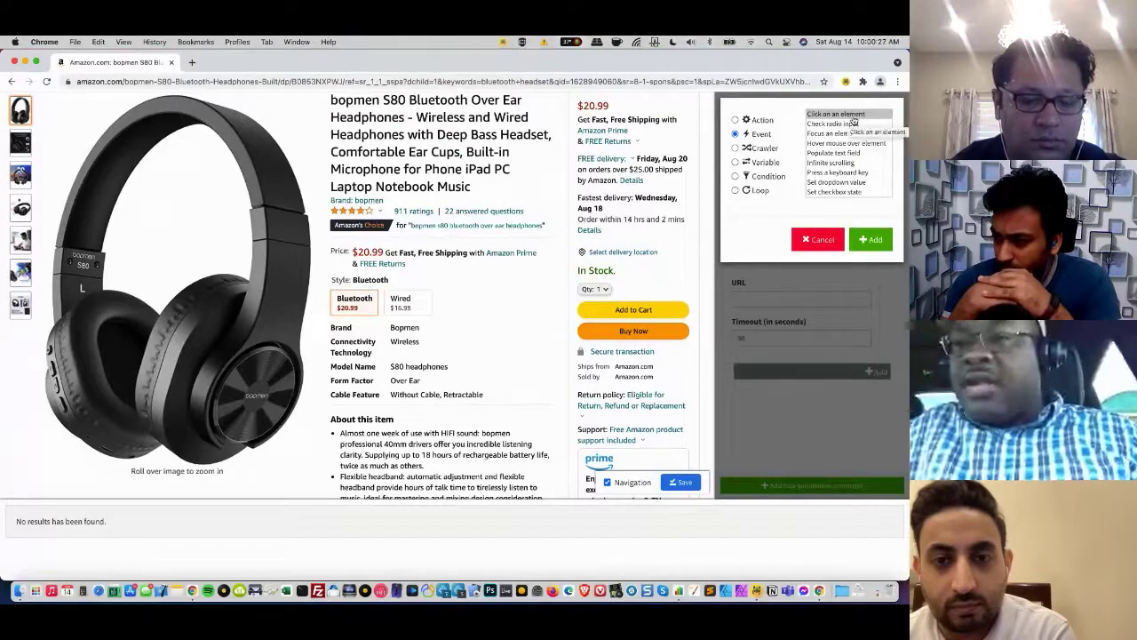
scroll(856, 169, "down", 1)
scroll(856, 170, "down", 1)
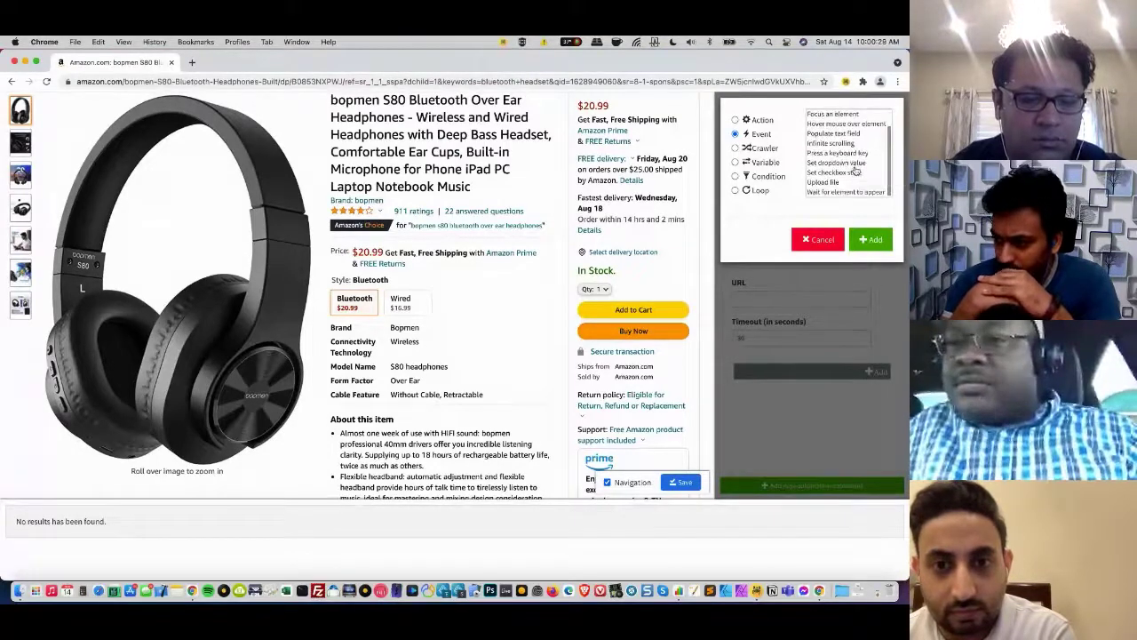
scroll(856, 169, "up", 2)
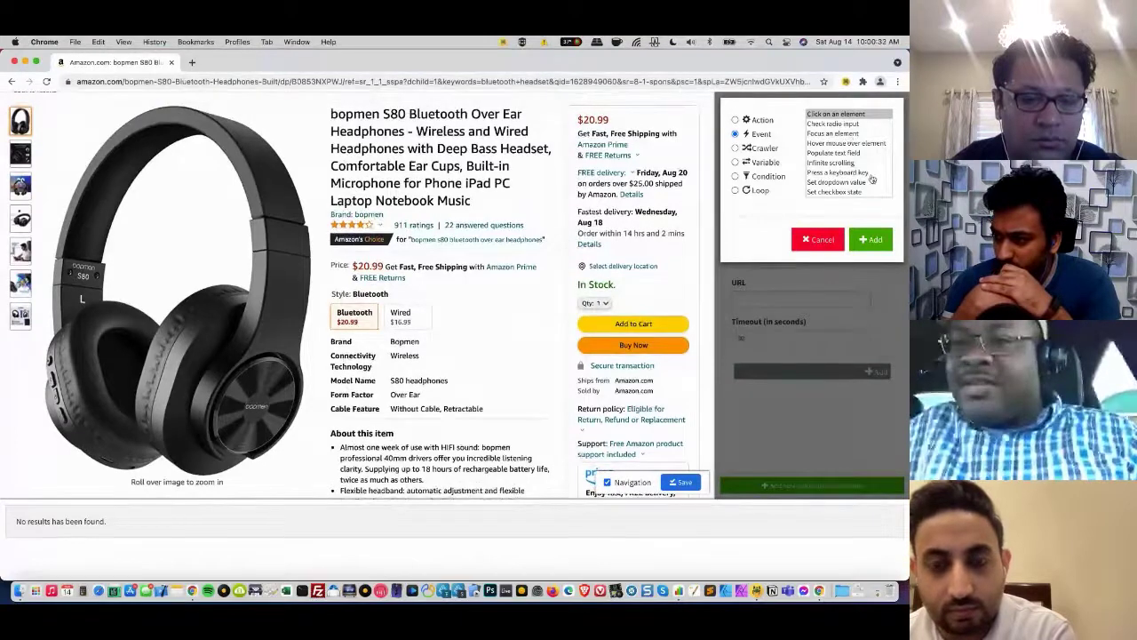
left_click(875, 242)
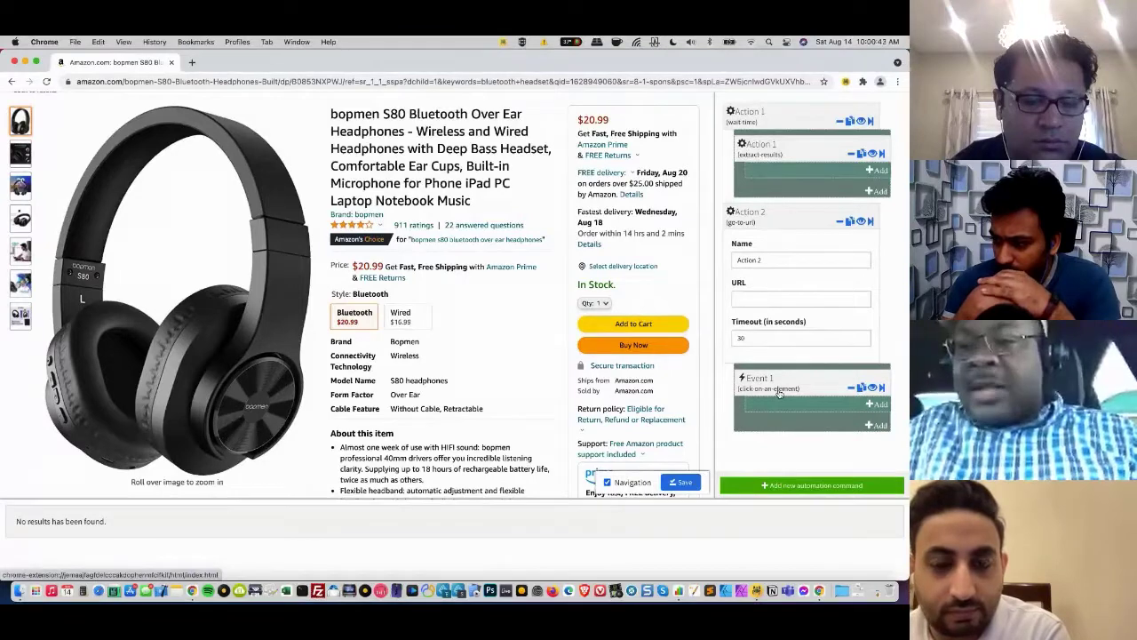
- Examine the nested click event's settings, including its CSS and XPath selector, target, attribute and element-not-found options
scroll(779, 393, "down", 1)
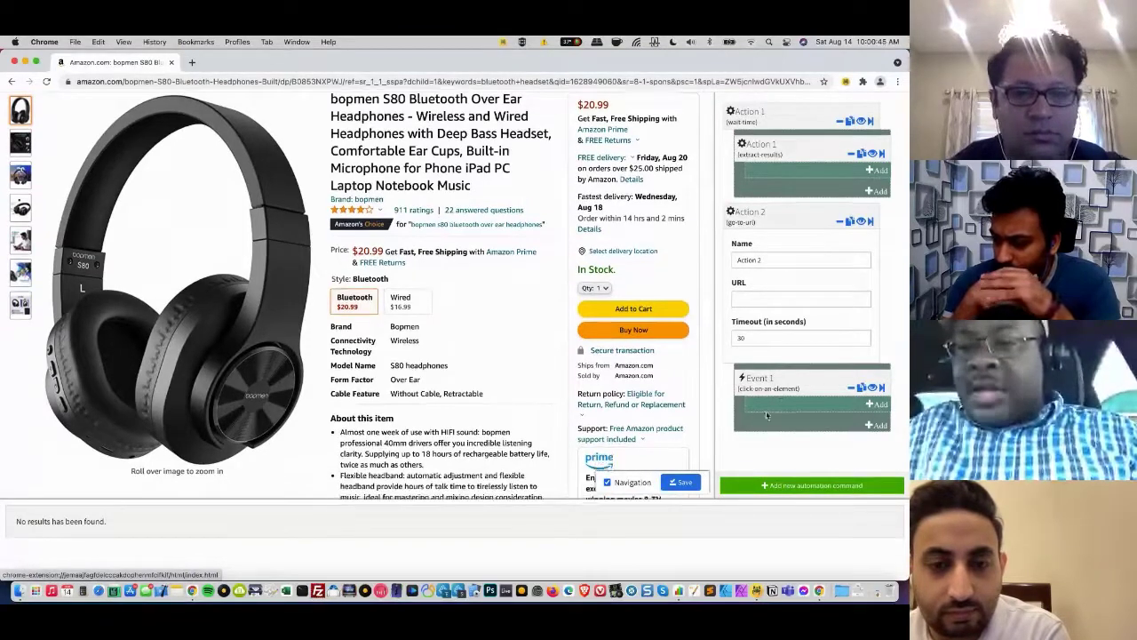
left_click(775, 395)
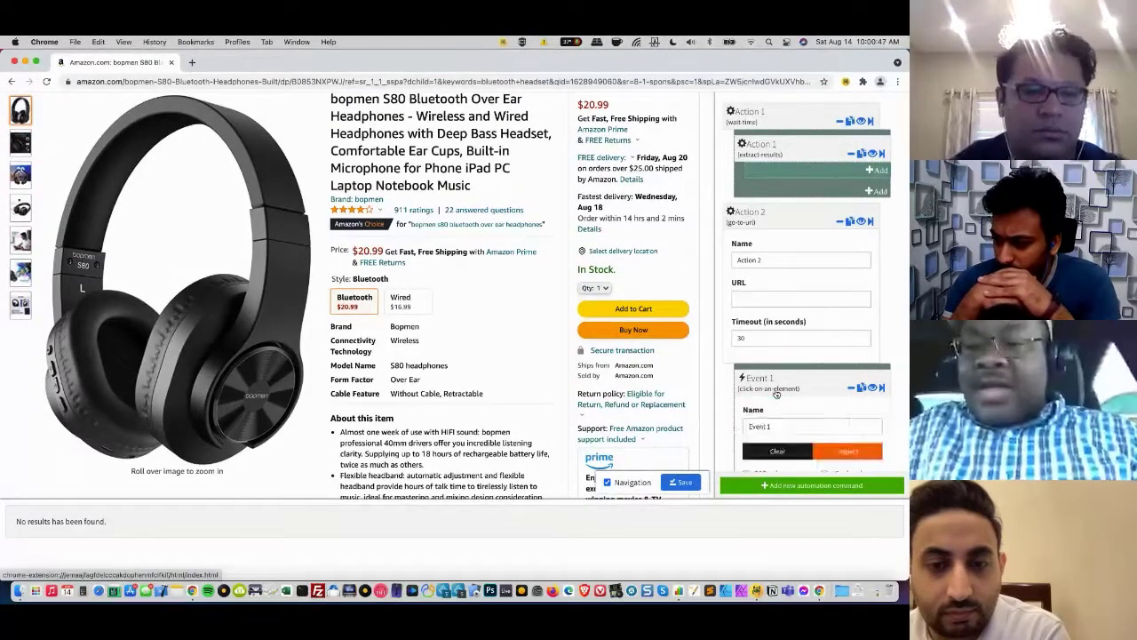
scroll(775, 394, "down", 2)
scroll(776, 395, "down", 3)
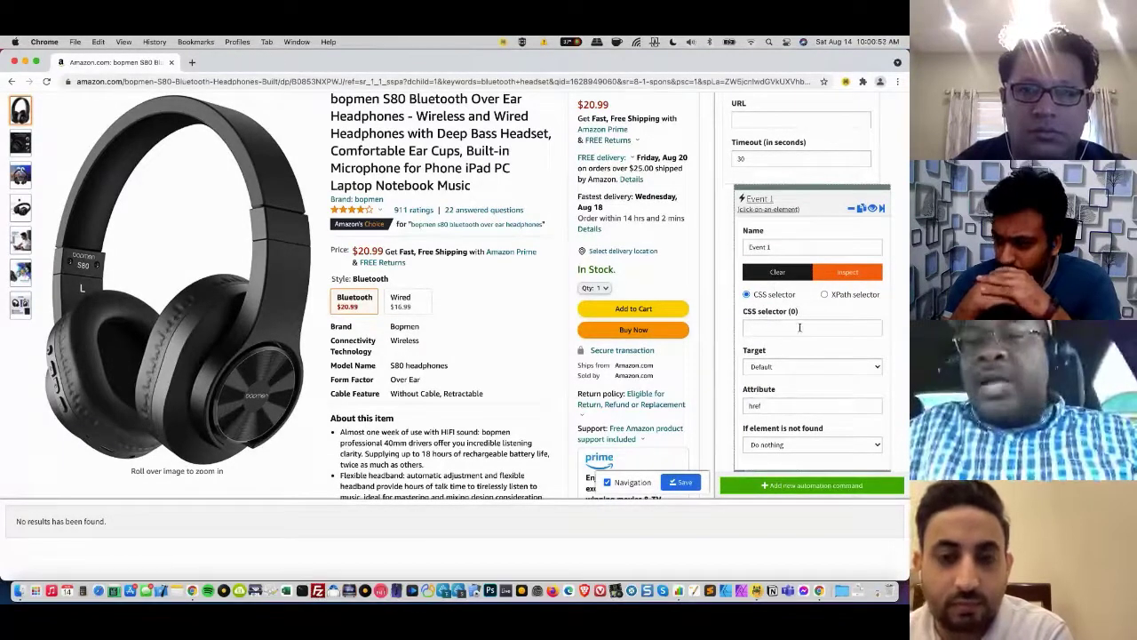
scroll(806, 329, "down", 1)
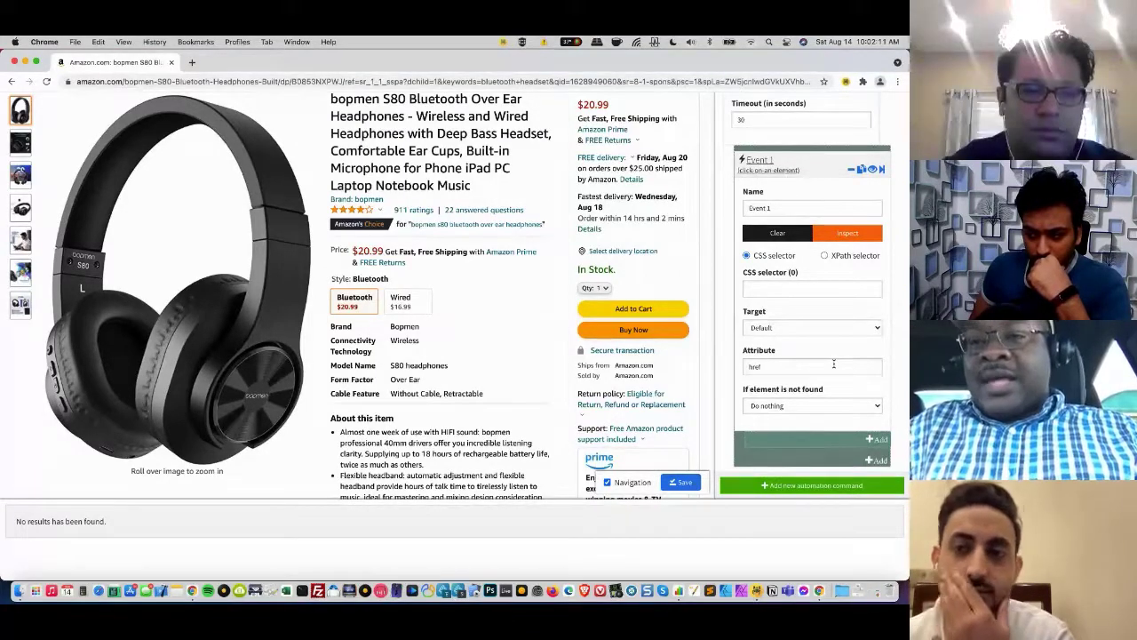
scroll(834, 364, "down", 2)
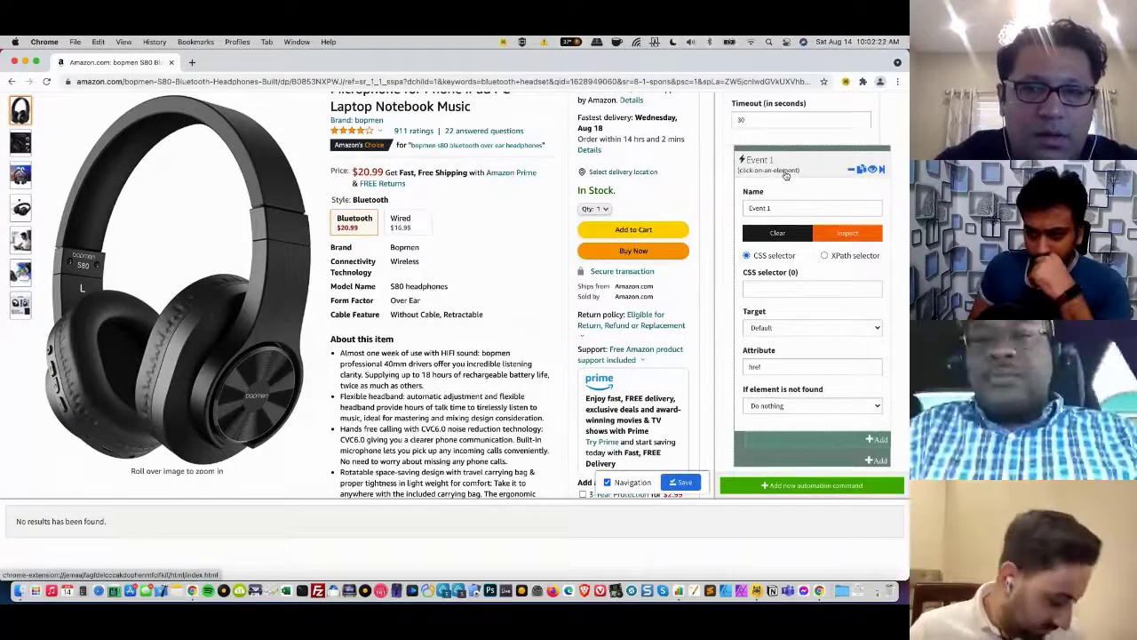
scroll(786, 175, "up", 5)
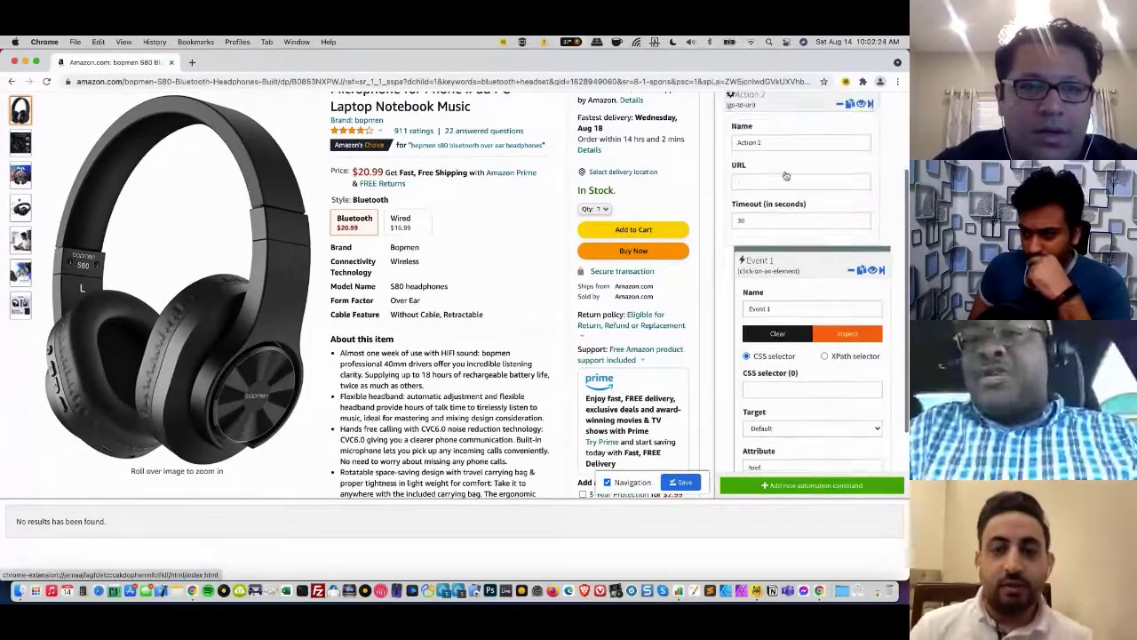
scroll(785, 175, "up", 3)
scroll(746, 196, "down", 4)
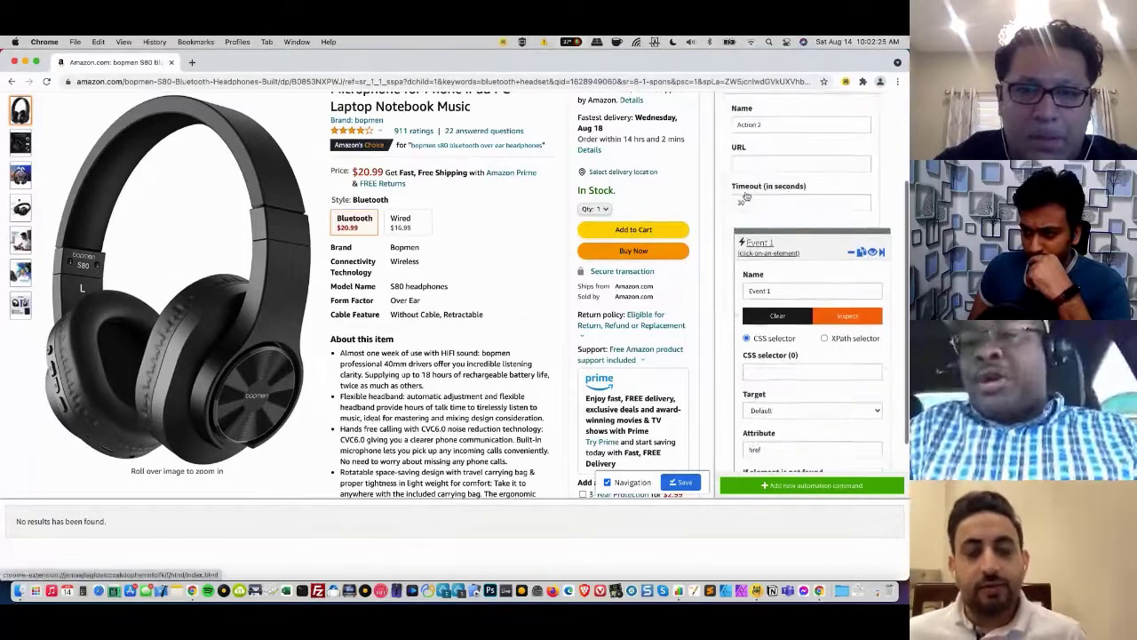
scroll(747, 195, "down", 1)
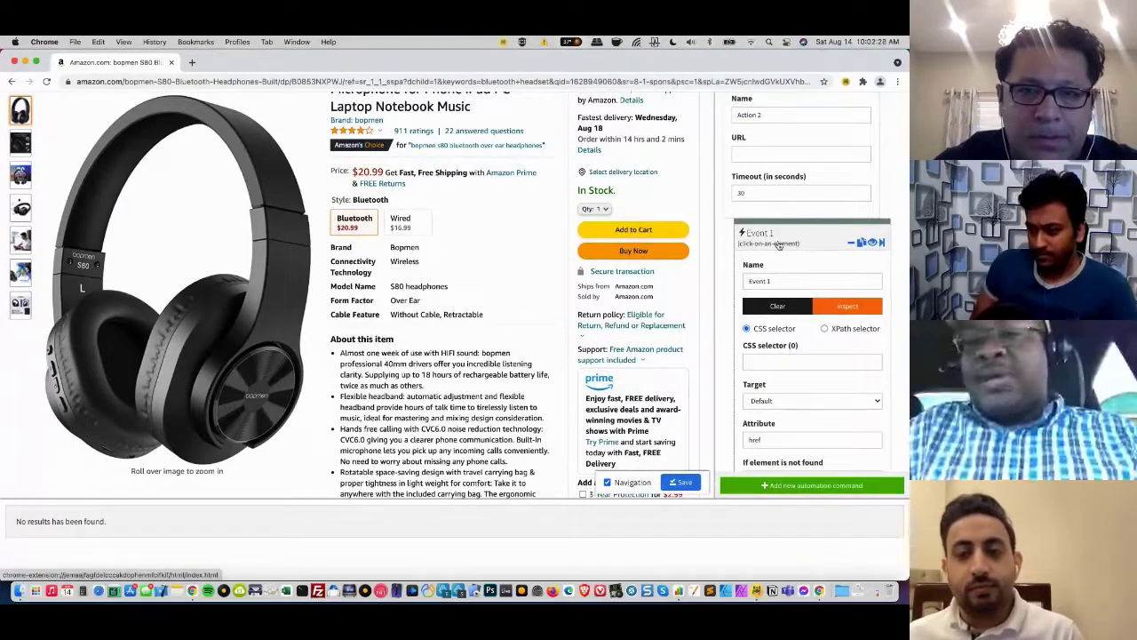
scroll(778, 245, "down", 5)
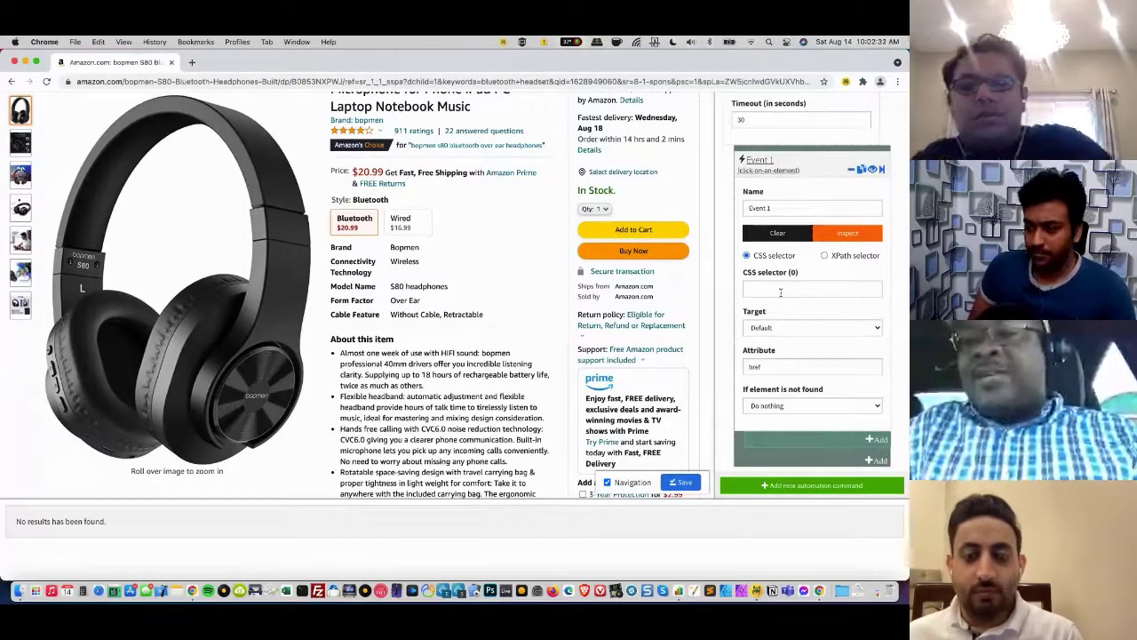
scroll(781, 293, "down", 2)
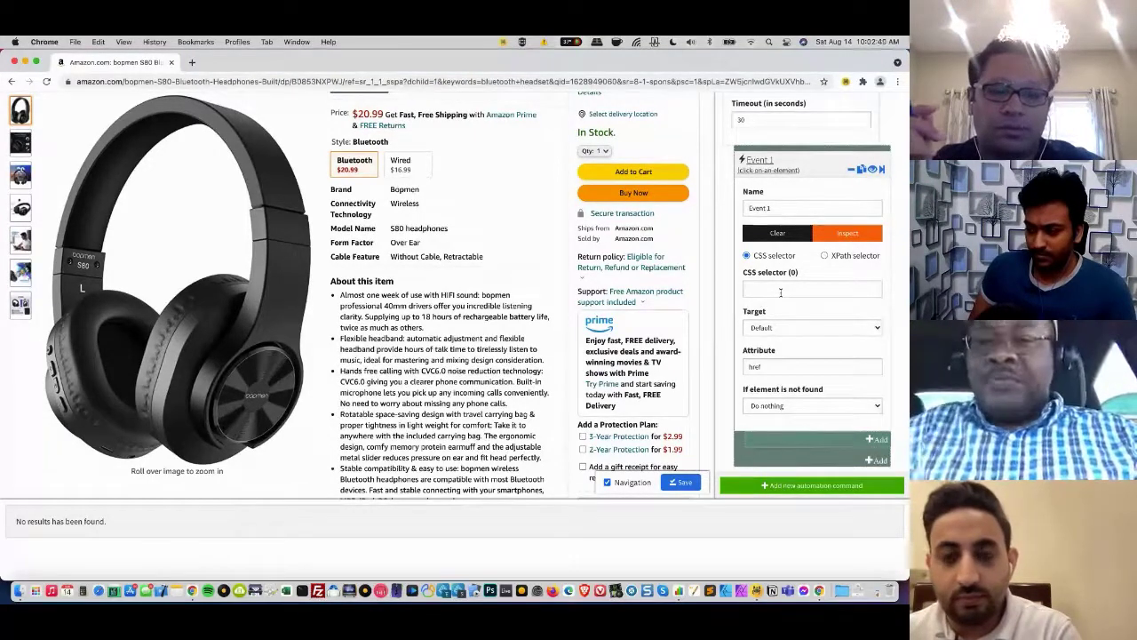
scroll(781, 293, "down", 1)
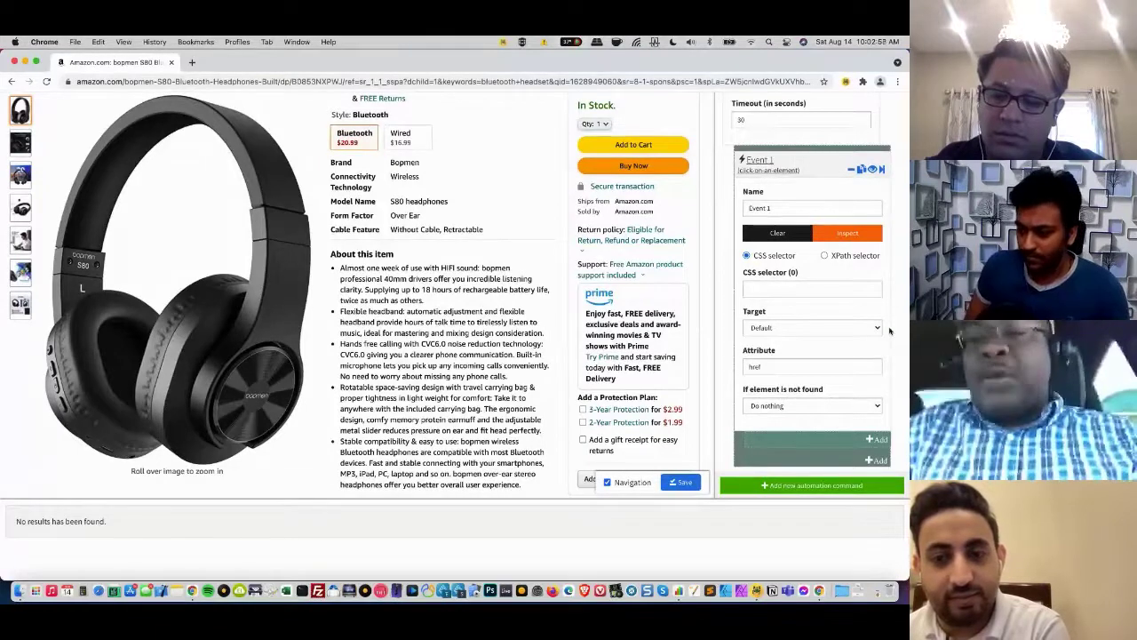
scroll(880, 400, "down", 3)
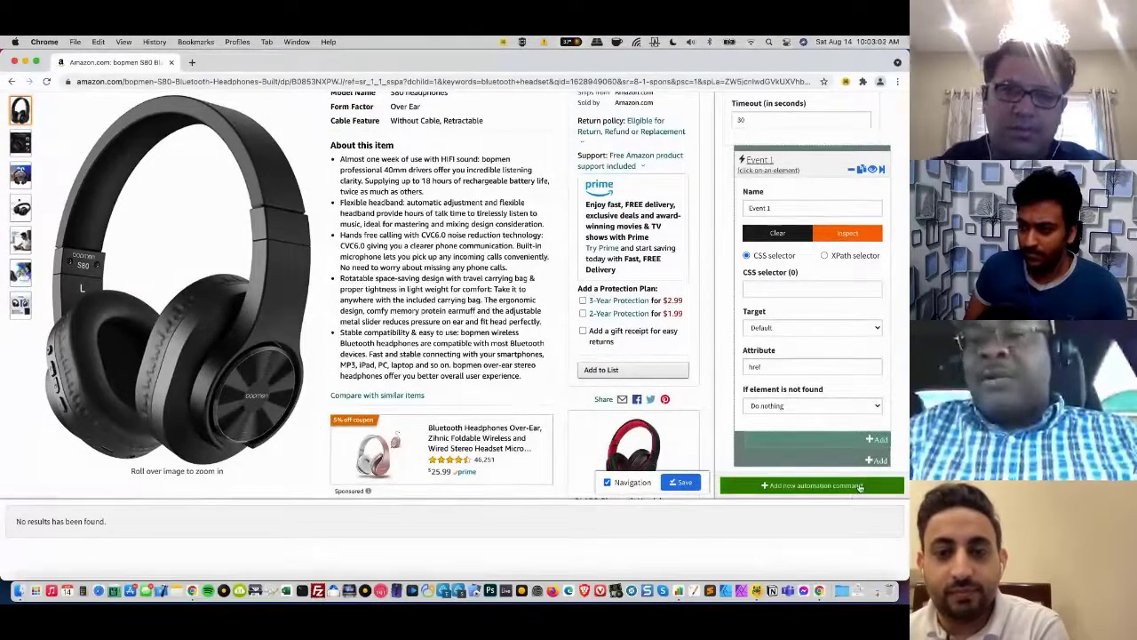
- Review the variable types offered for a new automation command, including Static, List and Bridge, without adding one
left_click(863, 487)
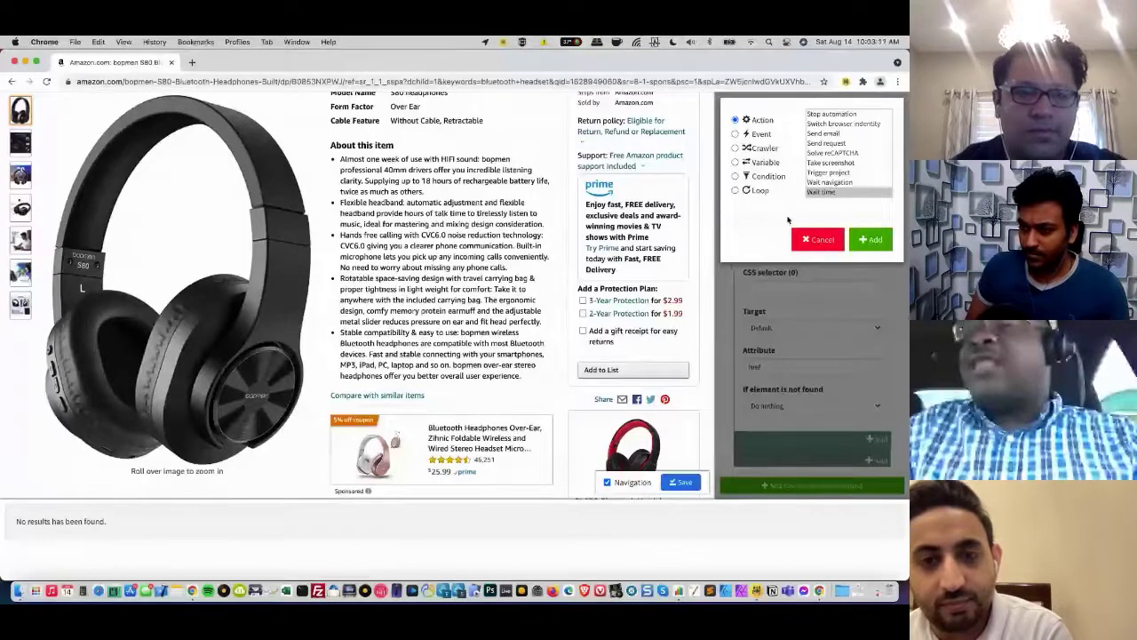
left_click(736, 163)
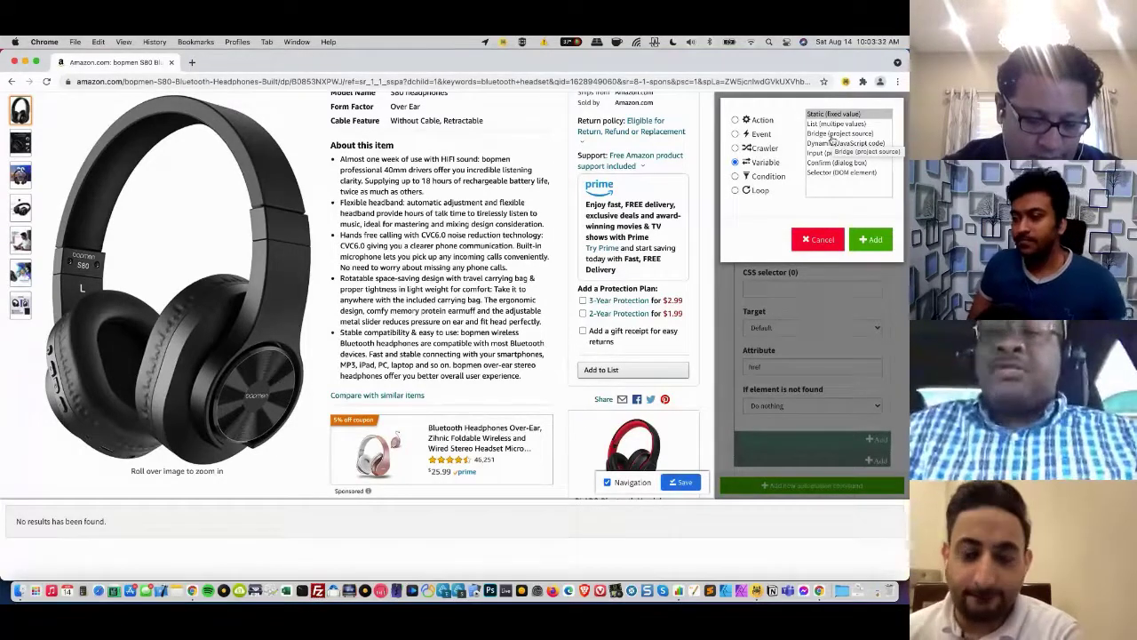
left_click(831, 240)
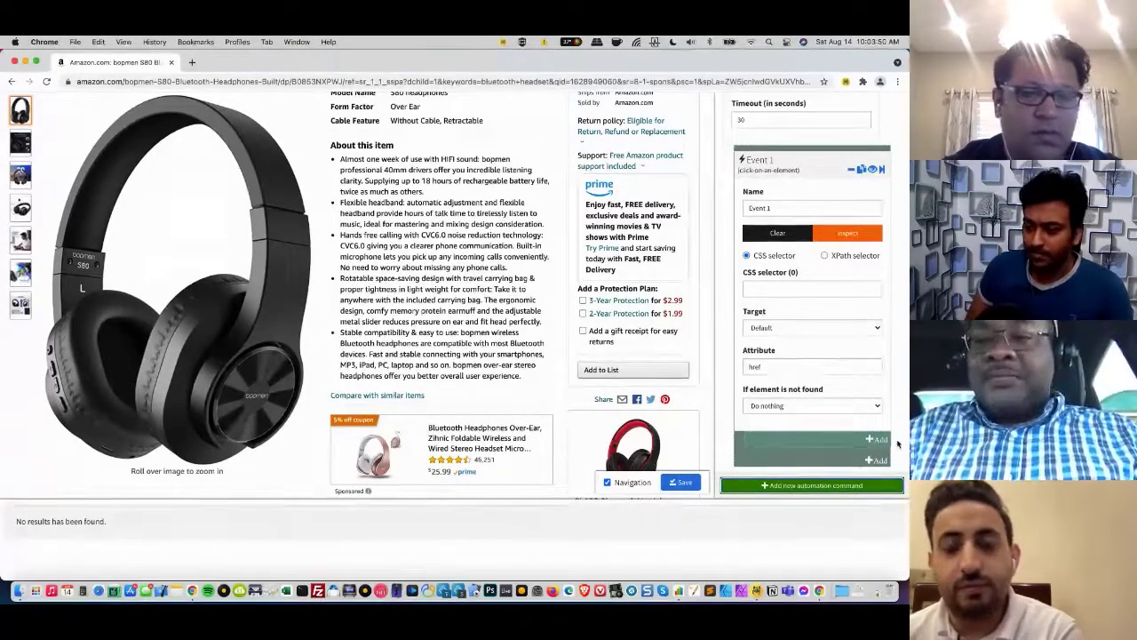
- Close the bopmen S80 product page and leave the site without saving the changes
scroll(897, 443, "down", 1)
scroll(897, 443, "down", 2)
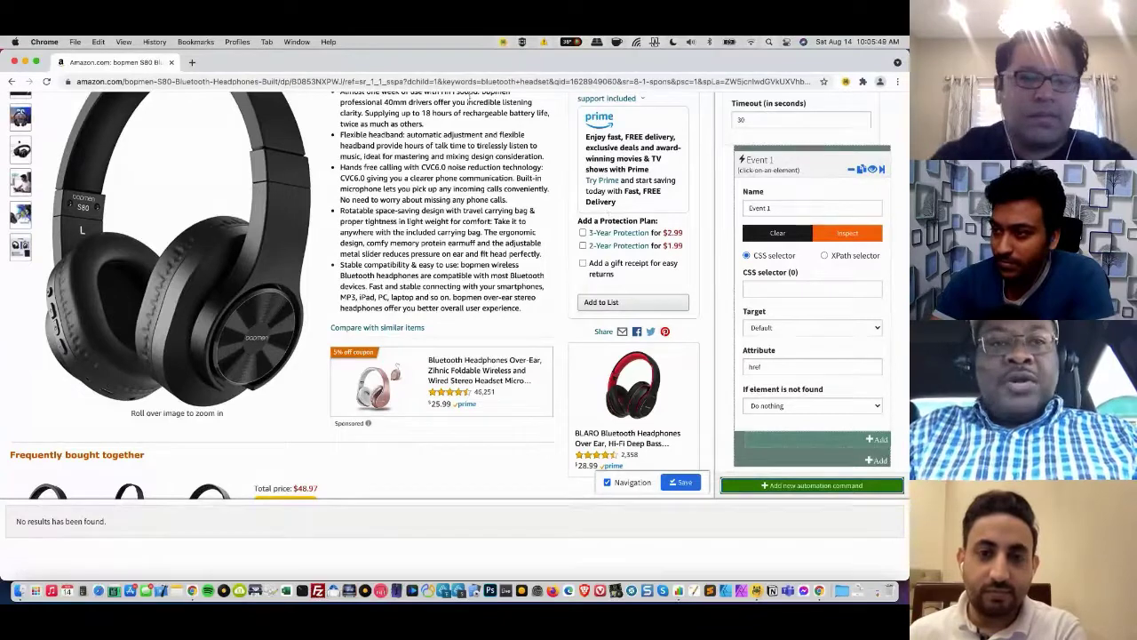
left_click(172, 62)
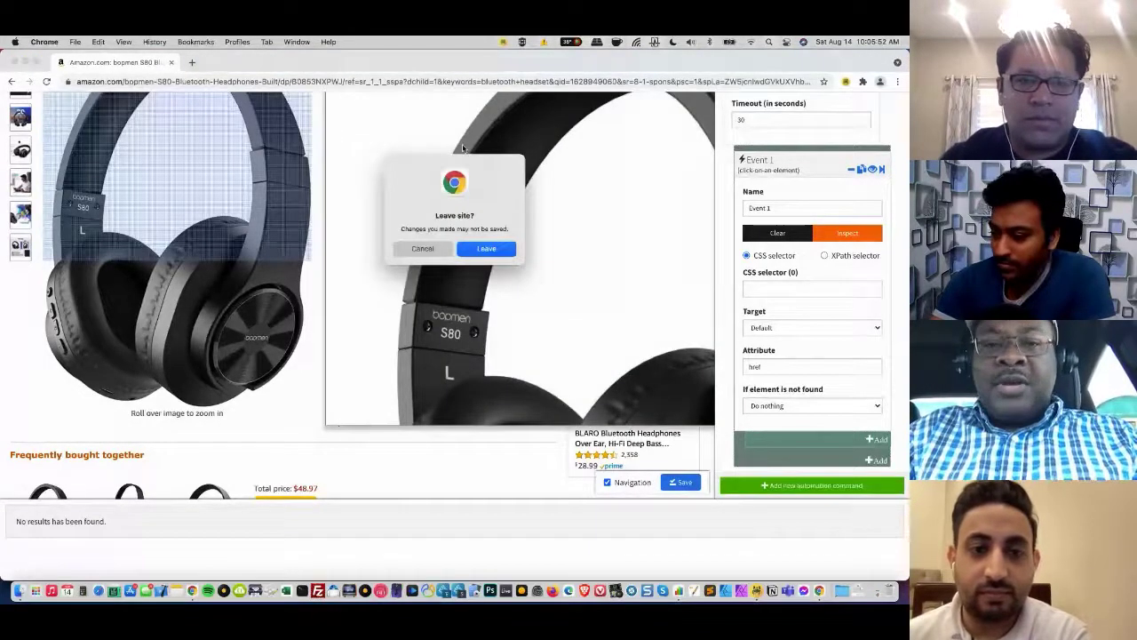
left_click(486, 249)
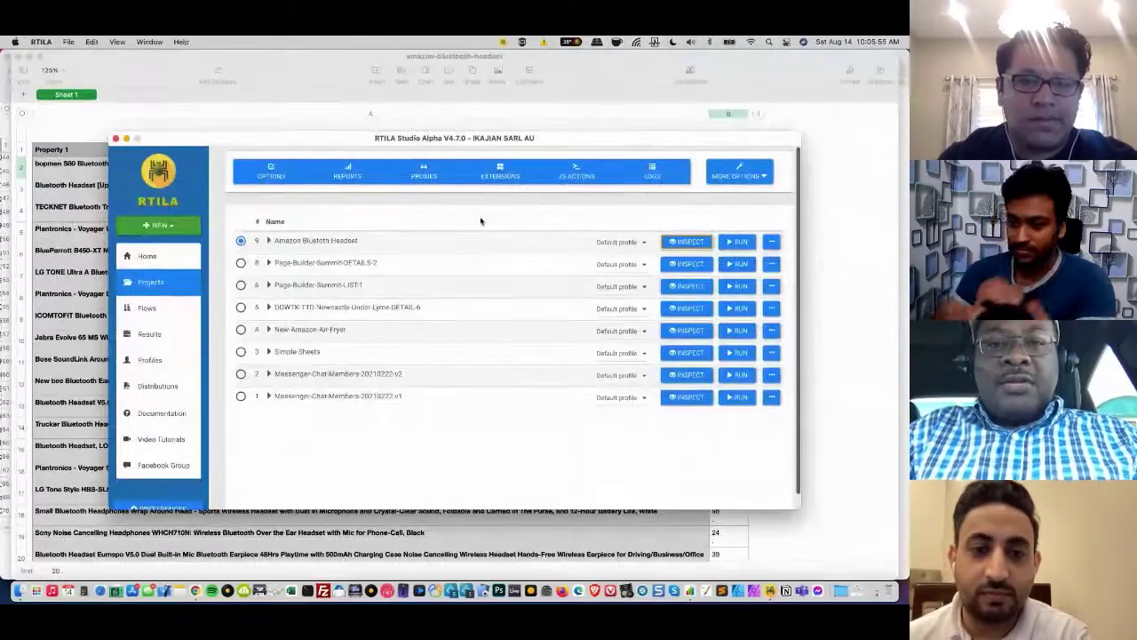
- Check the Amazon Bluetoth Headset project's proxy settings and its additional 2Captcha option without changing anything
left_click(438, 176)
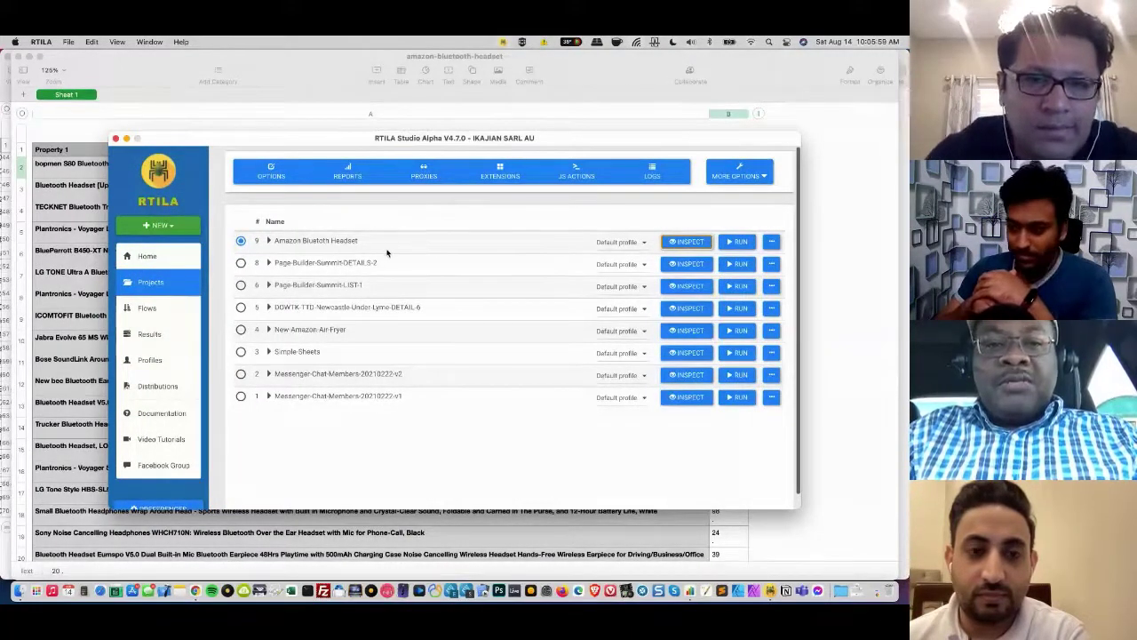
left_click(430, 173)
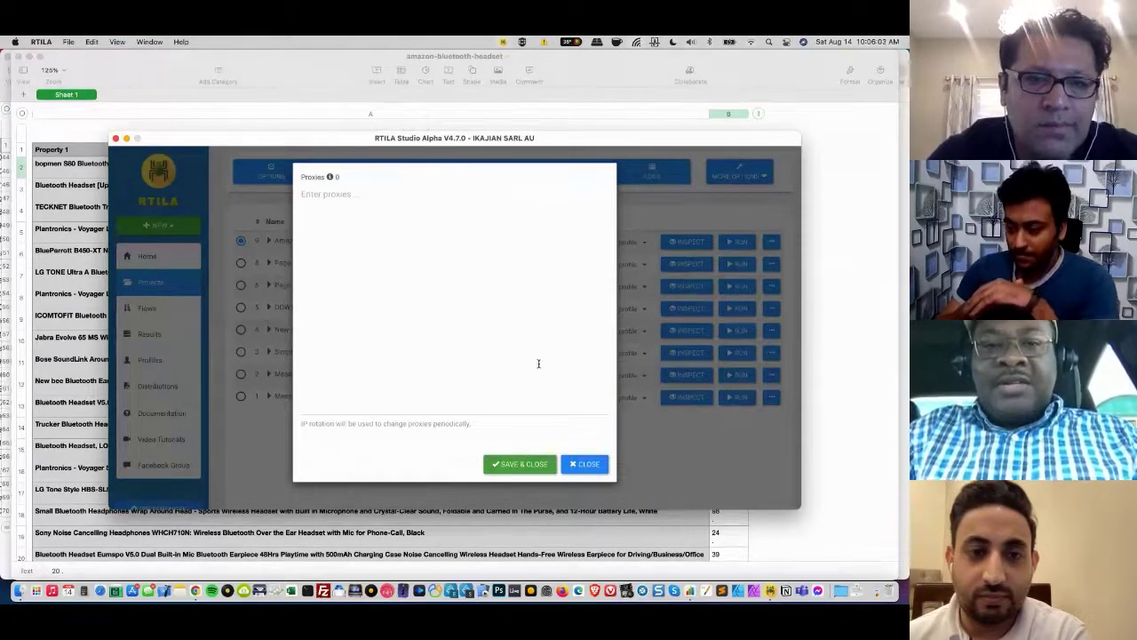
left_click(602, 469)
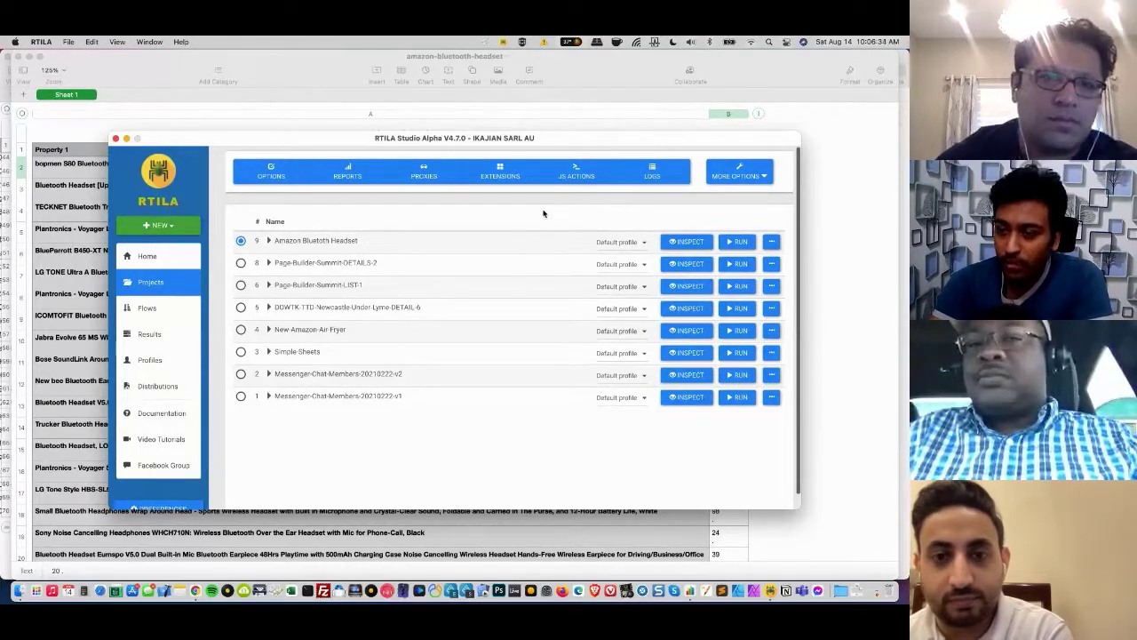
left_click(766, 177)
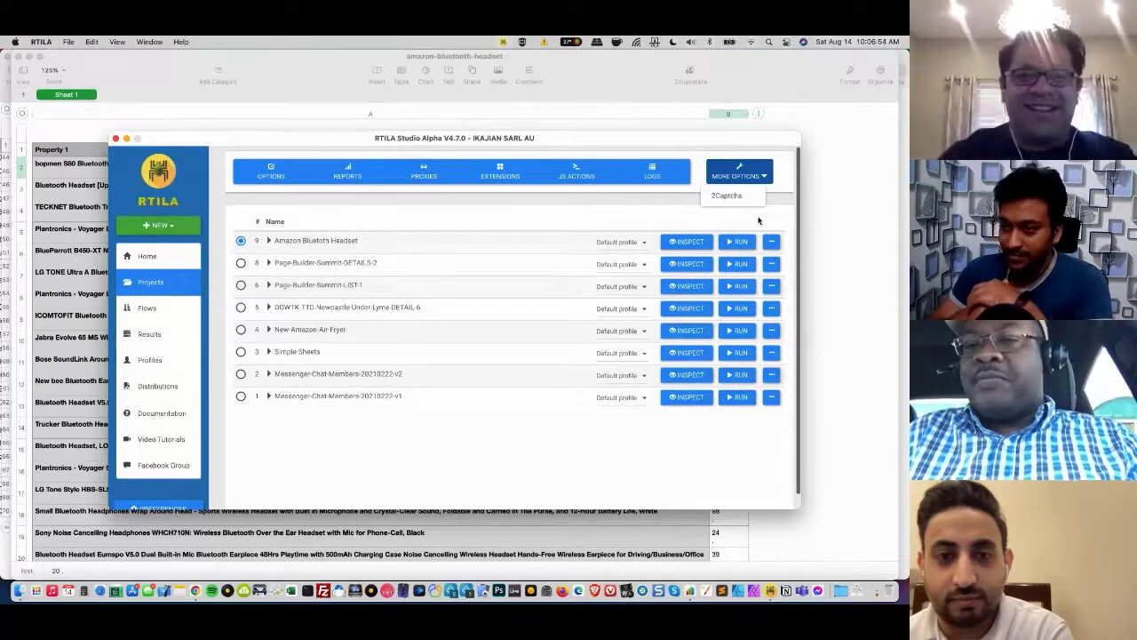
left_click(732, 223)
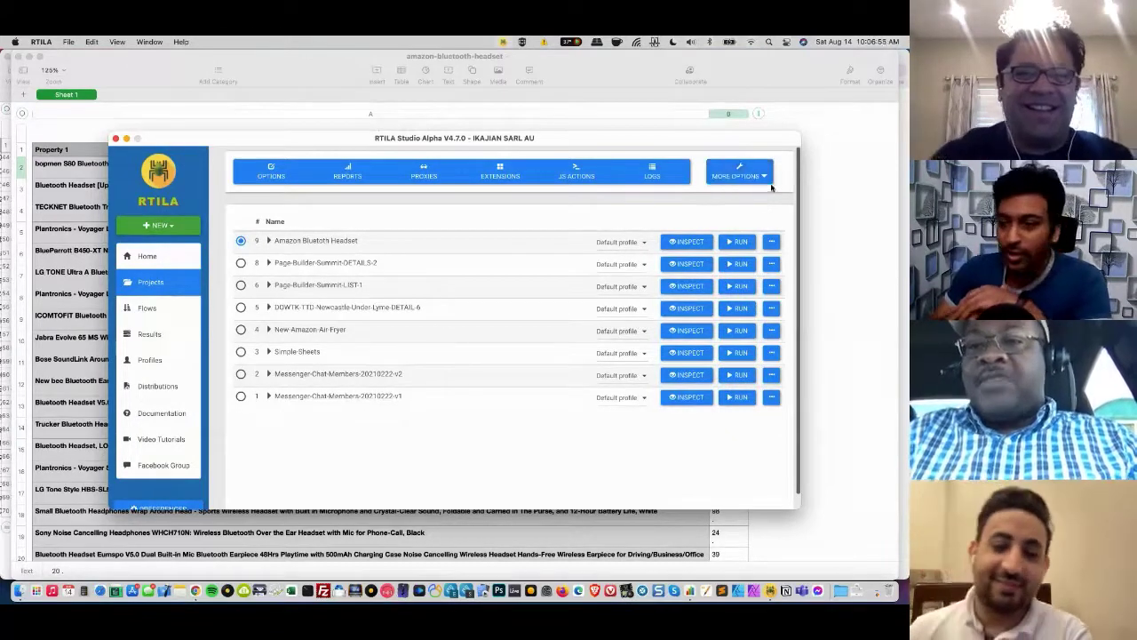
left_click(765, 177)
left_click(648, 213)
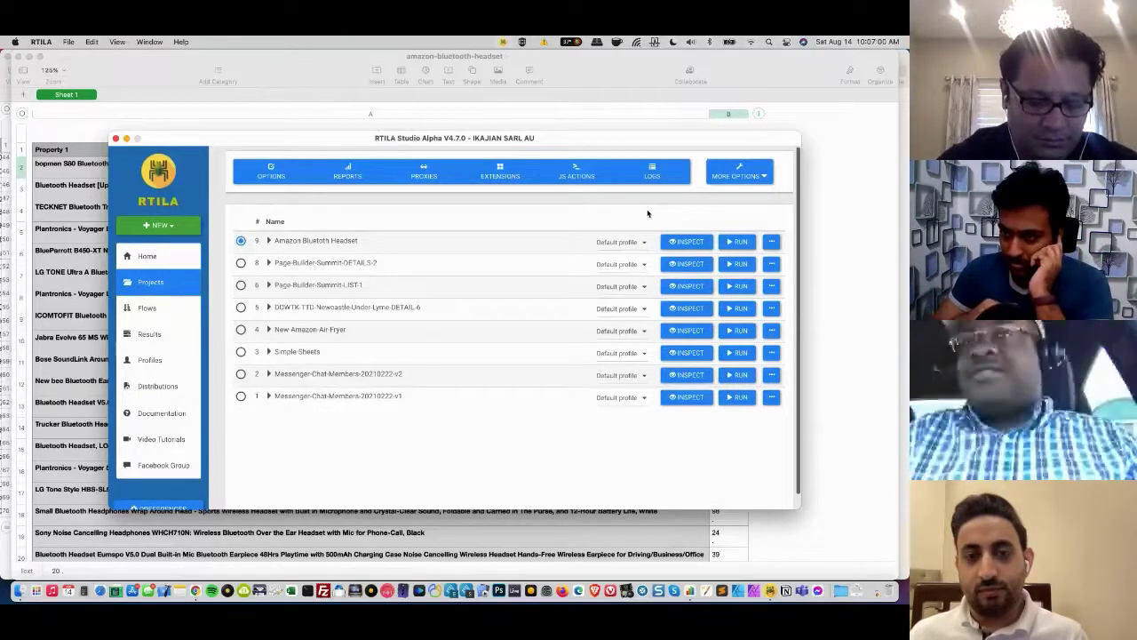
- Open the Amazon Bluetoth Headset project for inspection and pin the RTILA extension in its browser
left_click(701, 247)
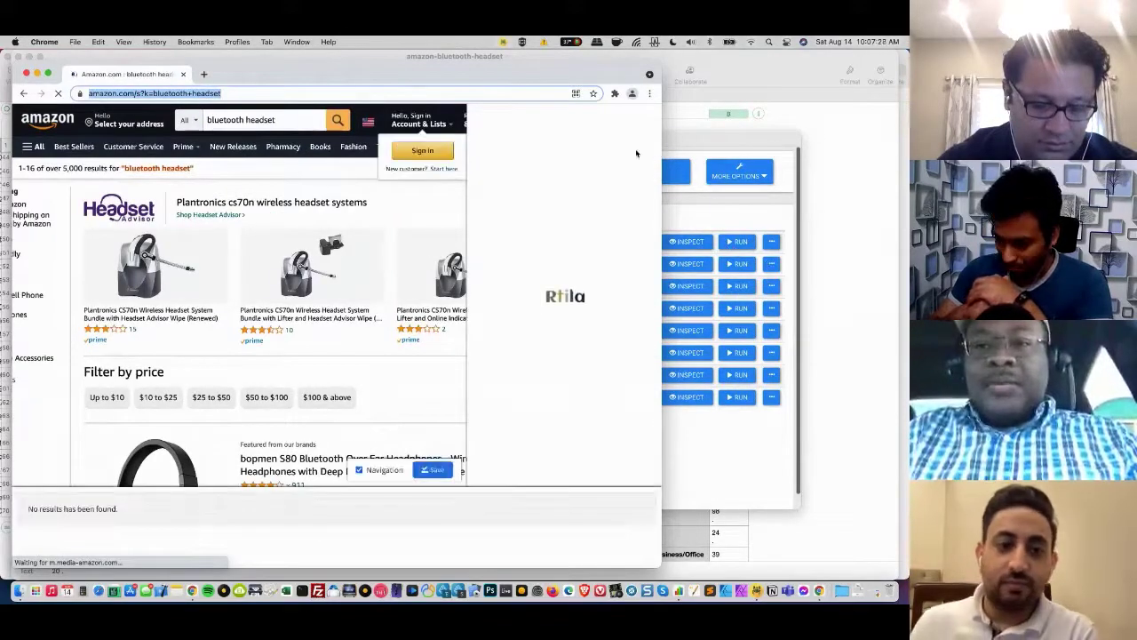
left_click(614, 94)
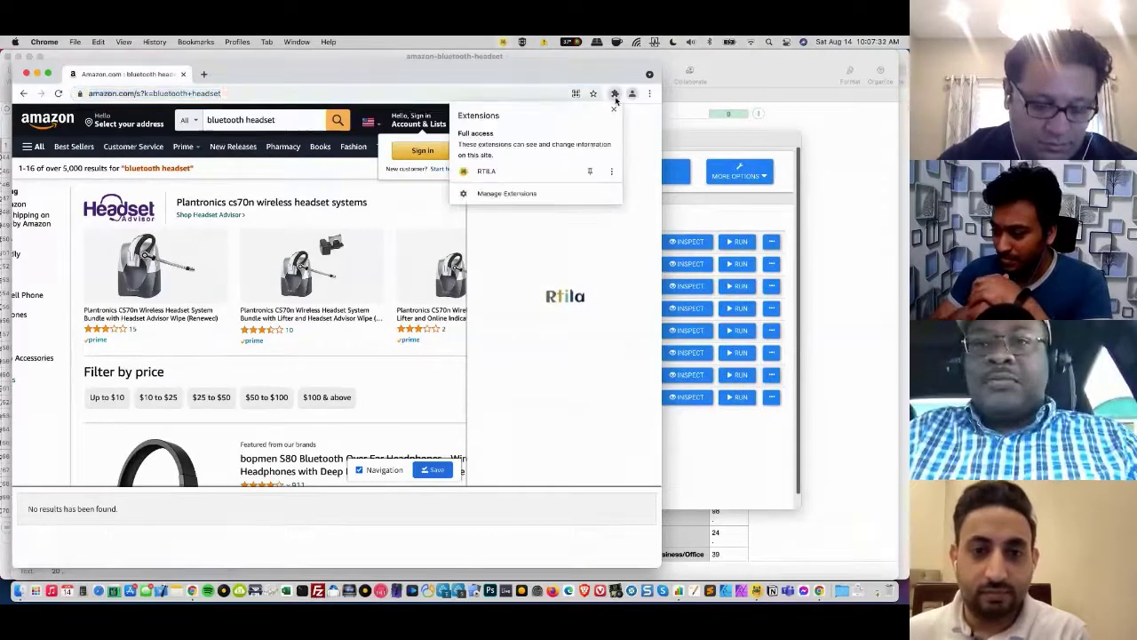
left_click(589, 170)
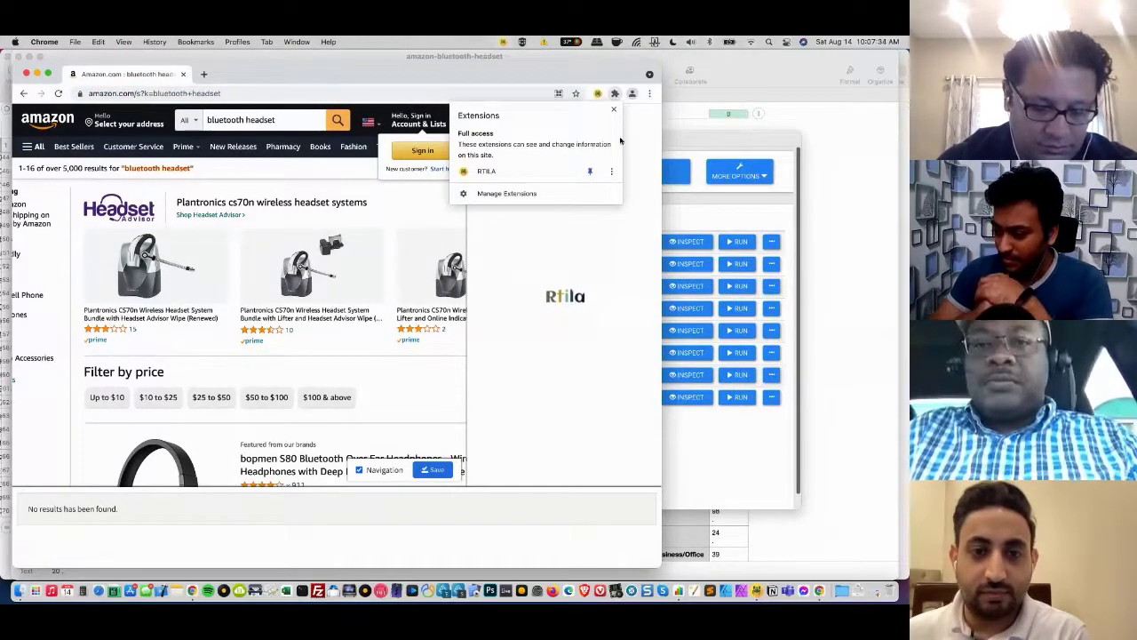
left_click(650, 92)
left_click(626, 358)
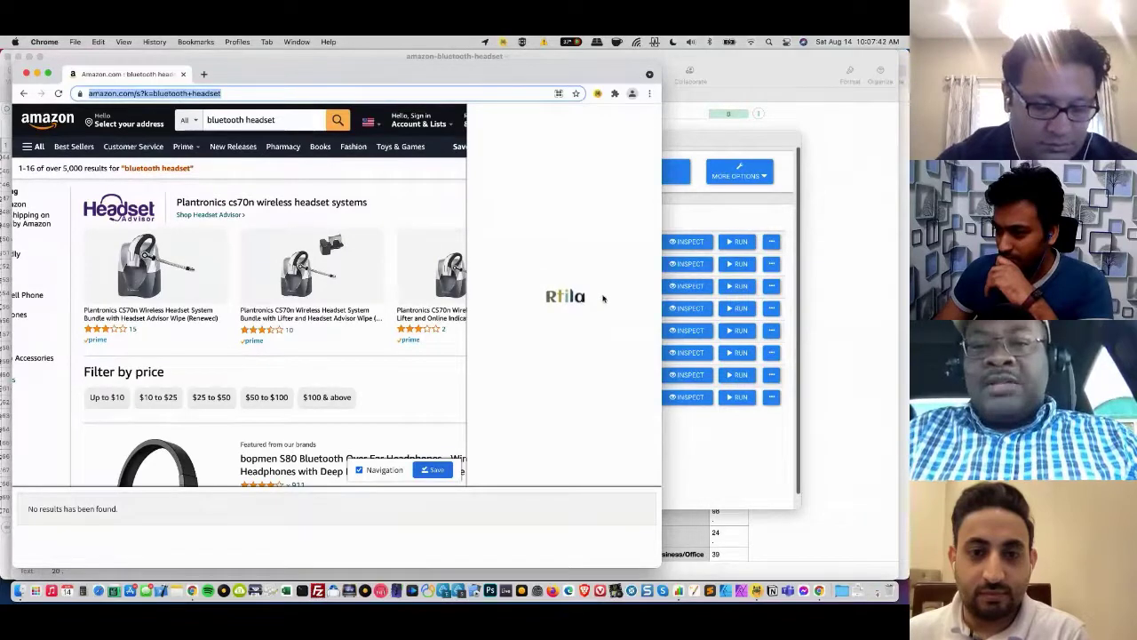
- Review the RTILA extension's floating windows option and its Inspection, Automation and Preview panel visibility and size settings
left_click(598, 95)
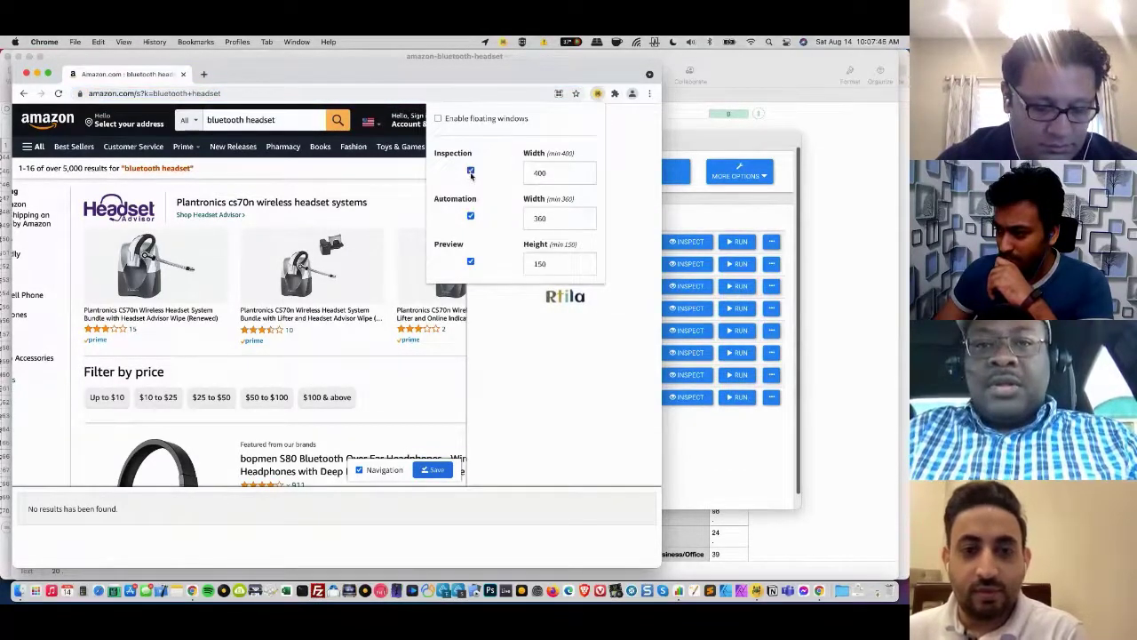
left_click(470, 172)
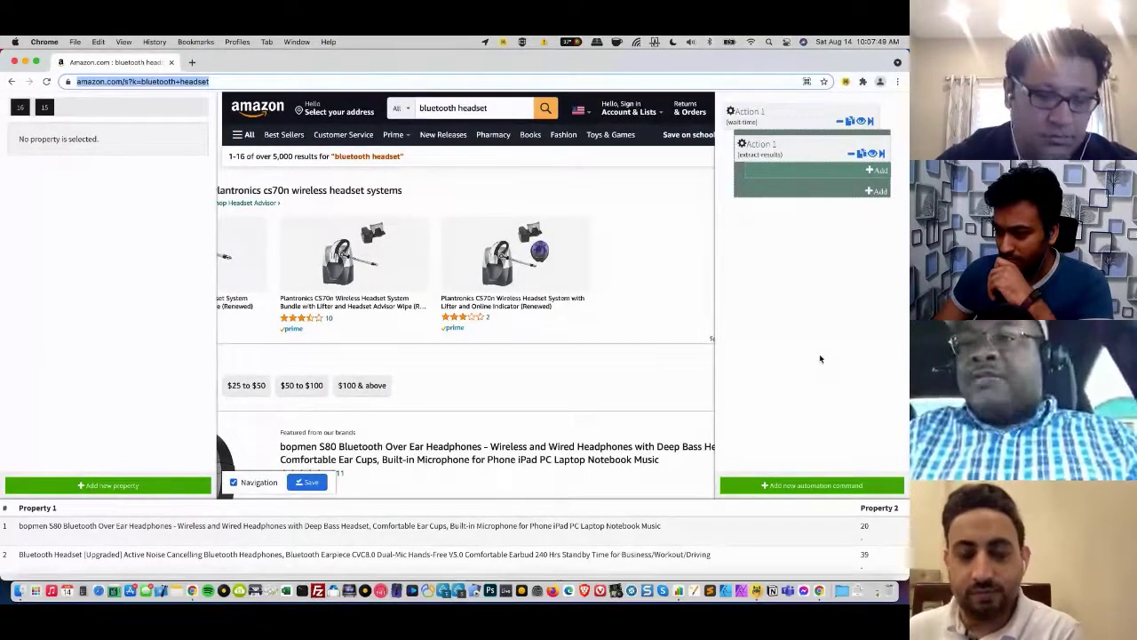
left_click(845, 81)
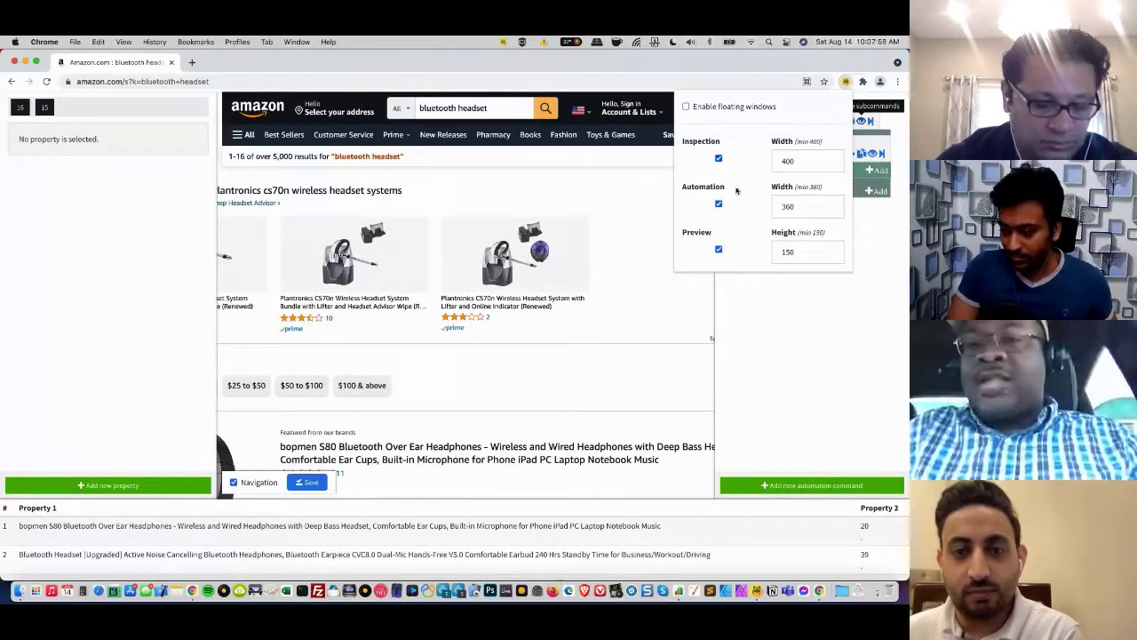
left_click(906, 87)
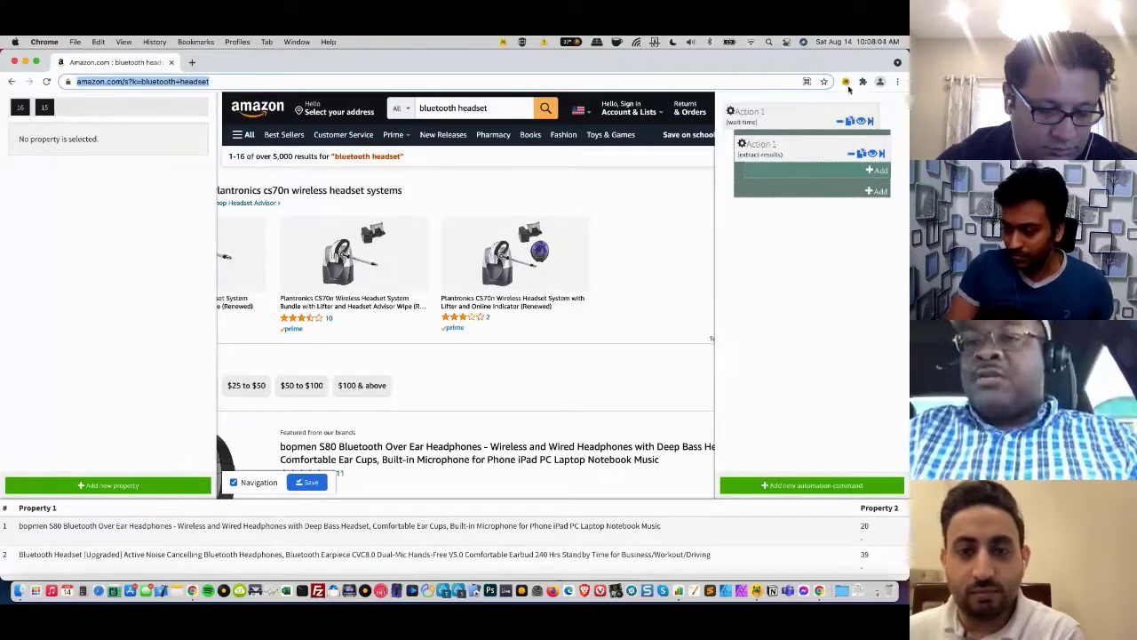
- Review the Event and Action types offered for a new automation command, without adding one
left_click(831, 488)
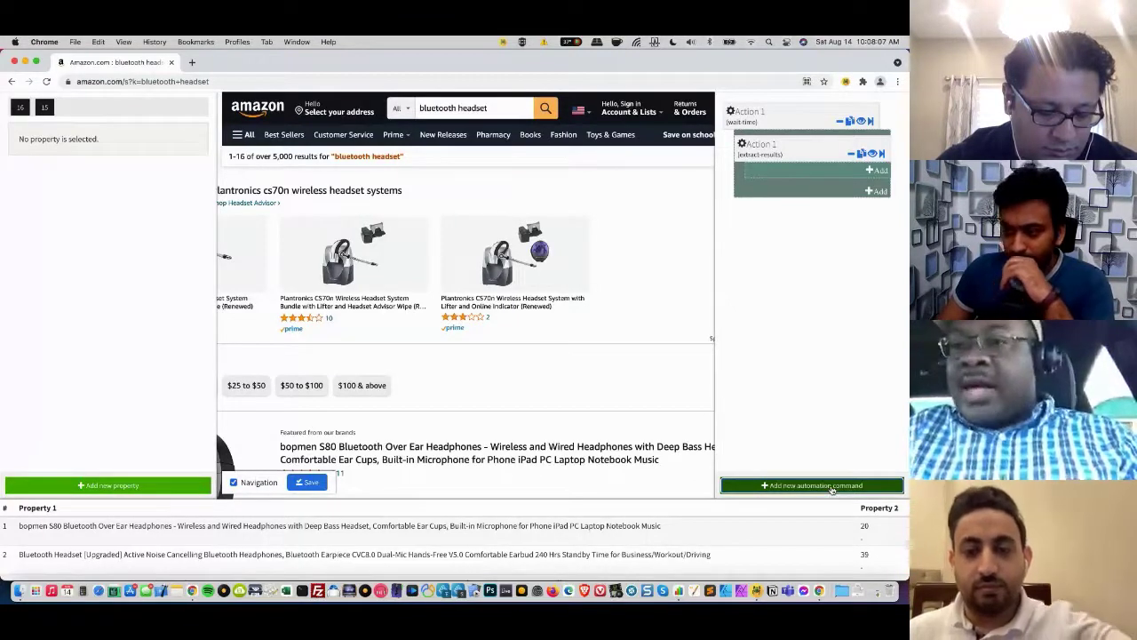
left_click(831, 488)
left_click(735, 134)
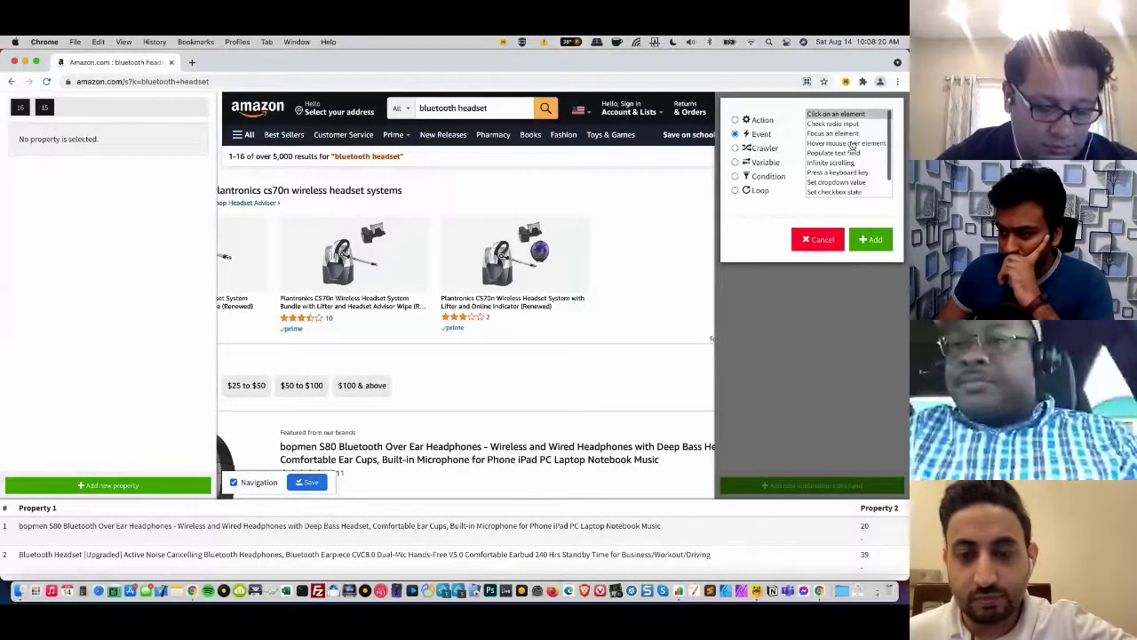
scroll(853, 149, "down", 1)
scroll(855, 153, "up", 1)
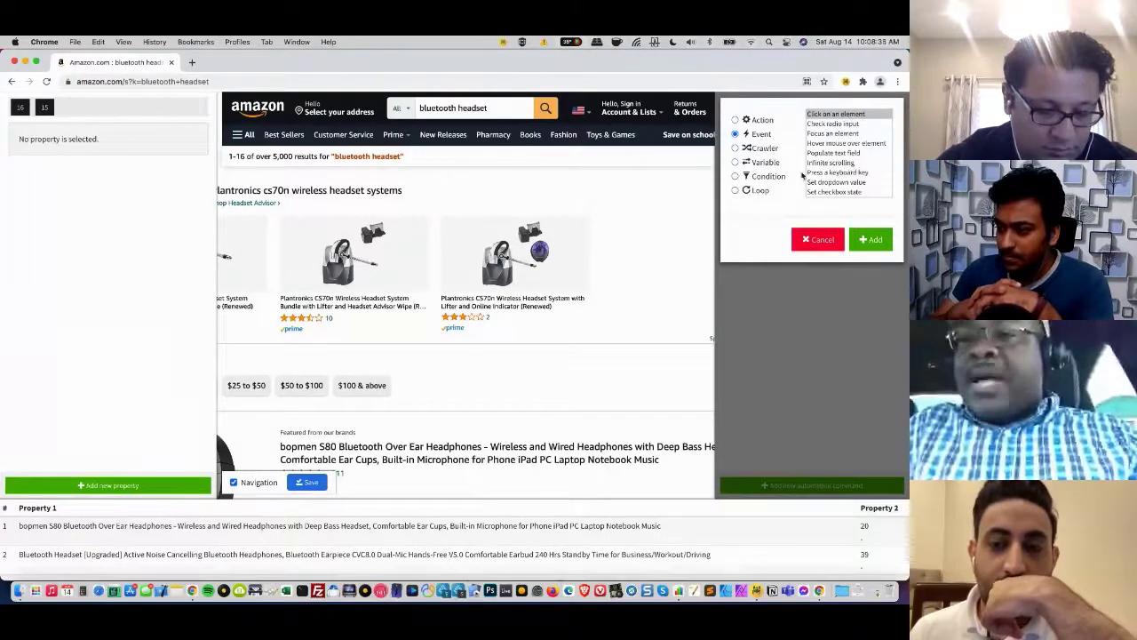
left_click(736, 120)
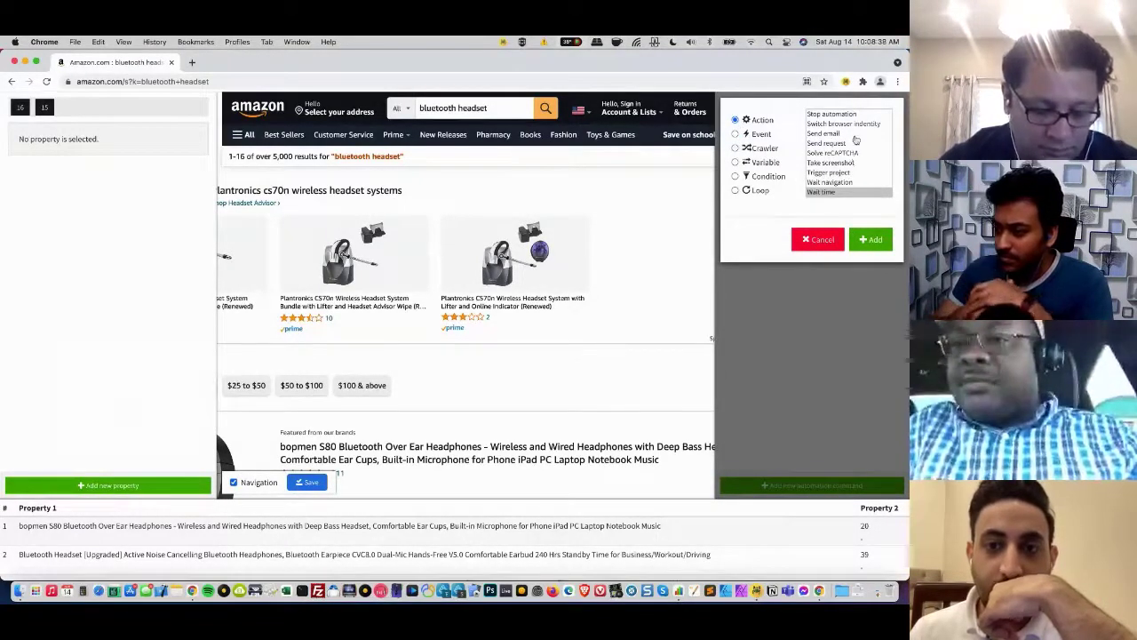
scroll(856, 140, "up", 3)
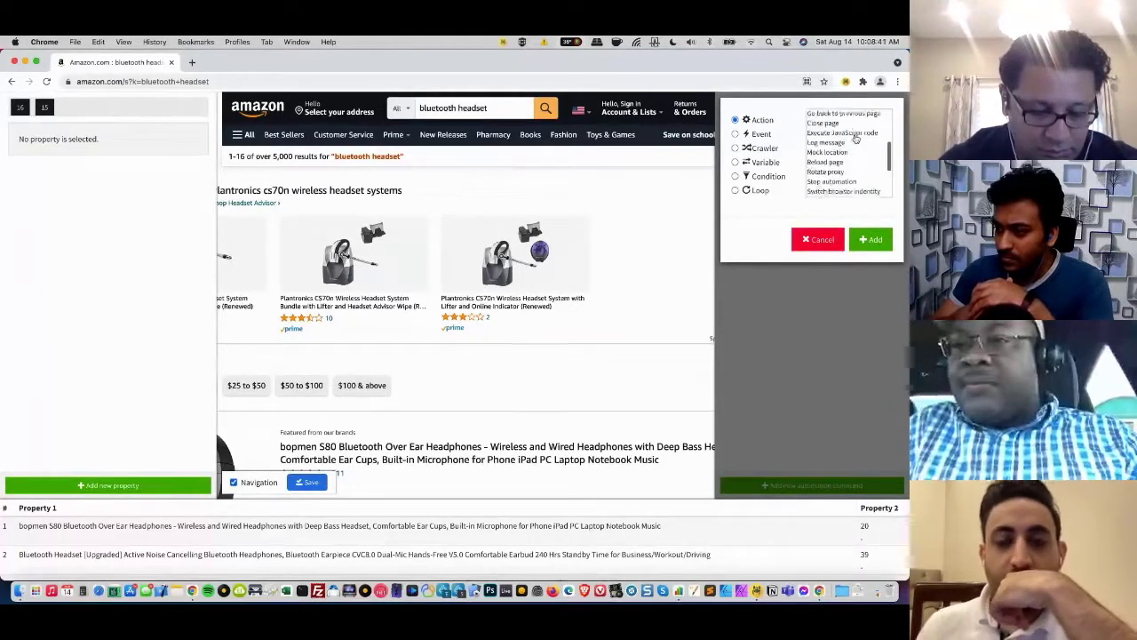
scroll(856, 137, "up", 3)
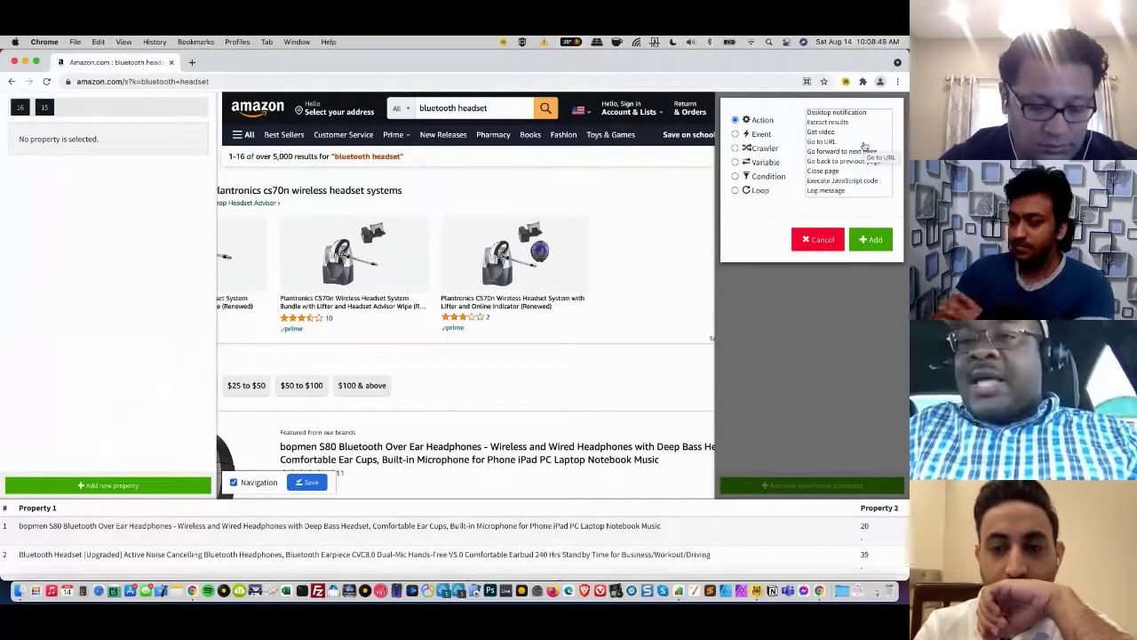
scroll(864, 147, "down", 1)
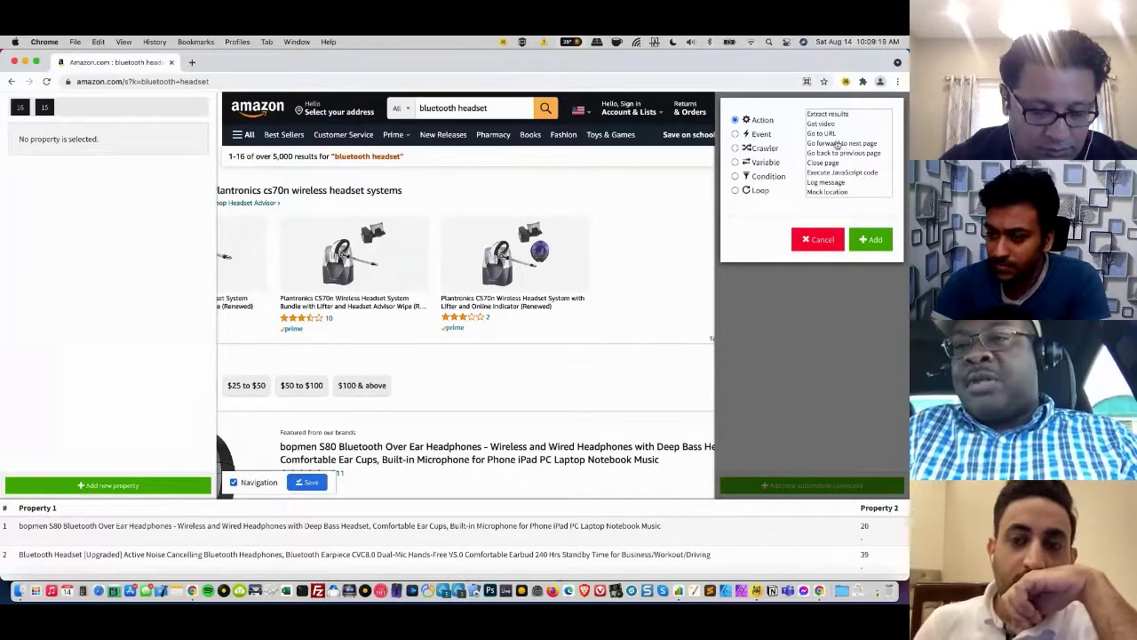
scroll(844, 151, "down", 3)
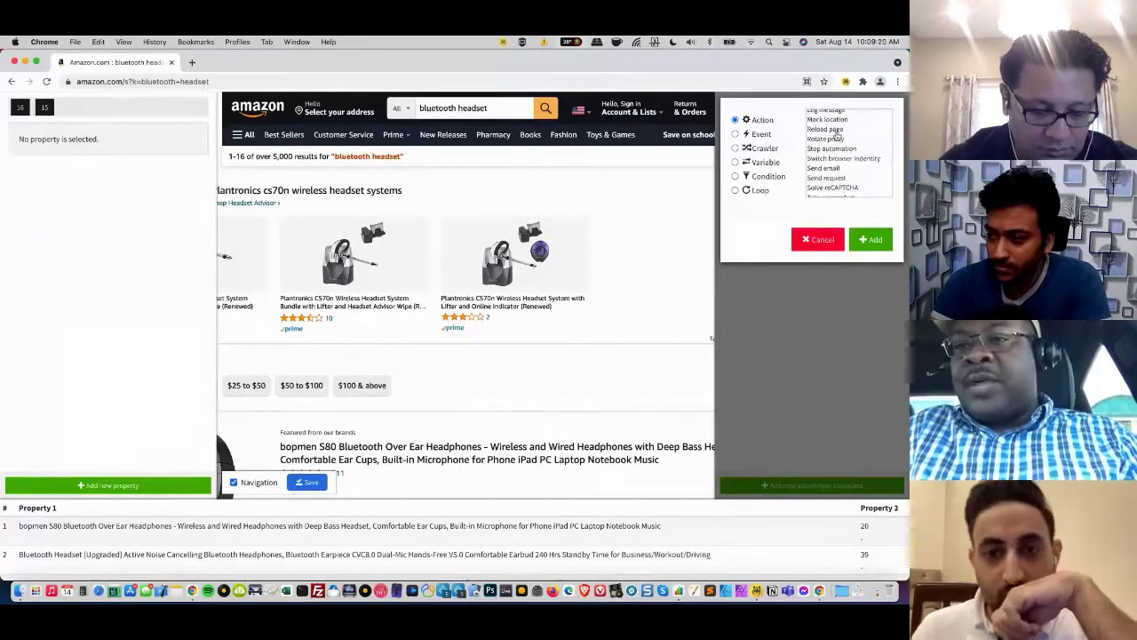
left_click(826, 243)
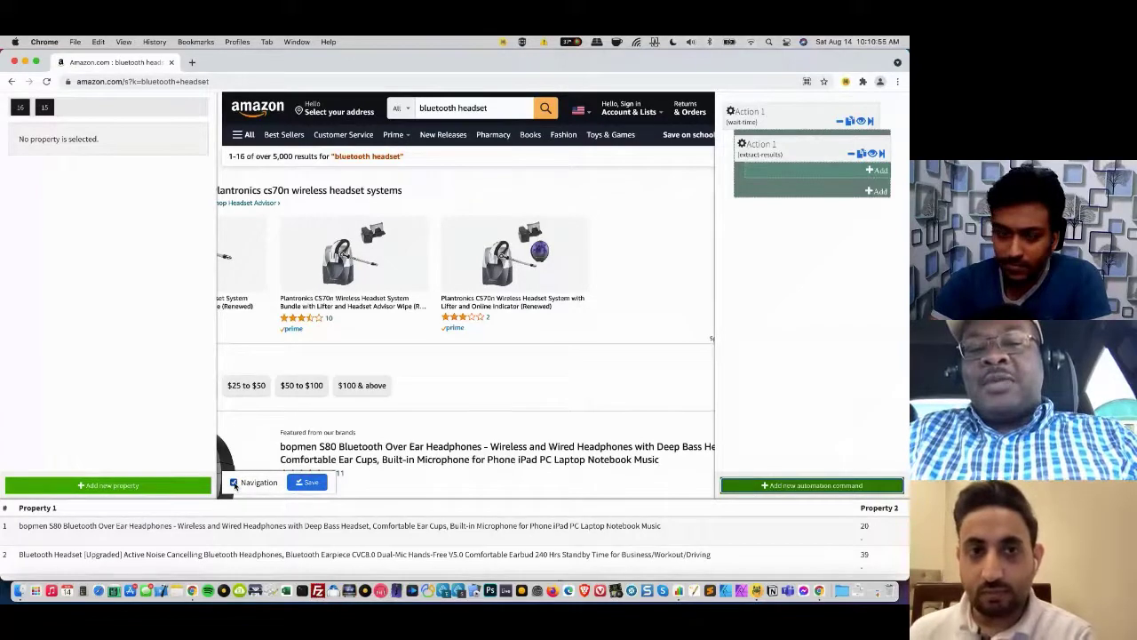
- Check the Navigation option by opening Amazon's sign-in page with it enabled, and close the inspection page without saving
left_click(233, 482)
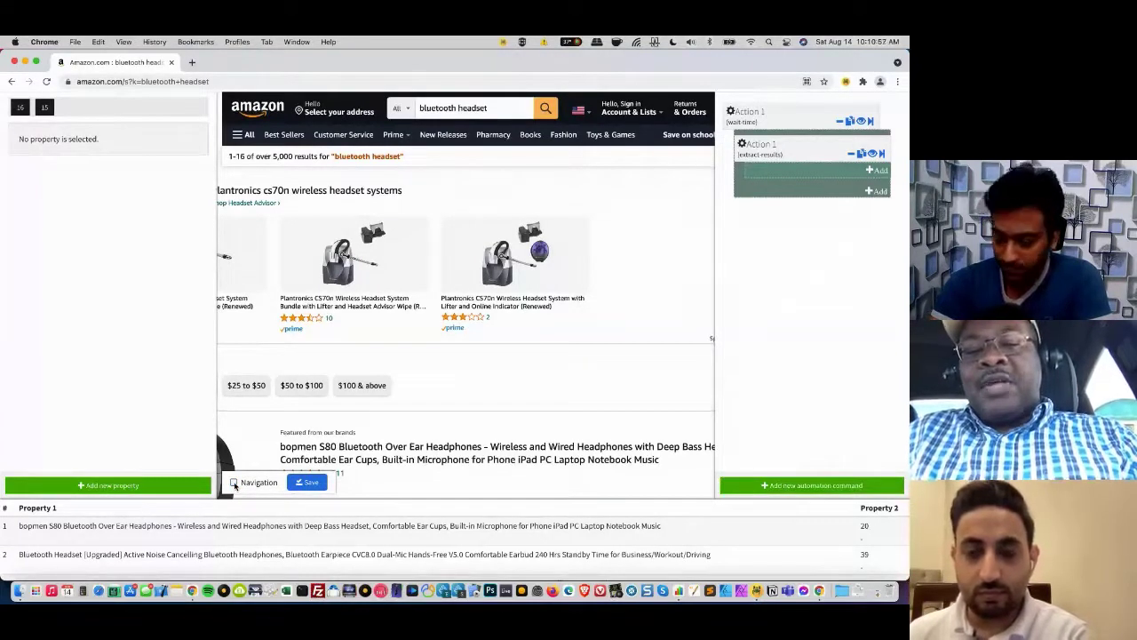
left_click(234, 483)
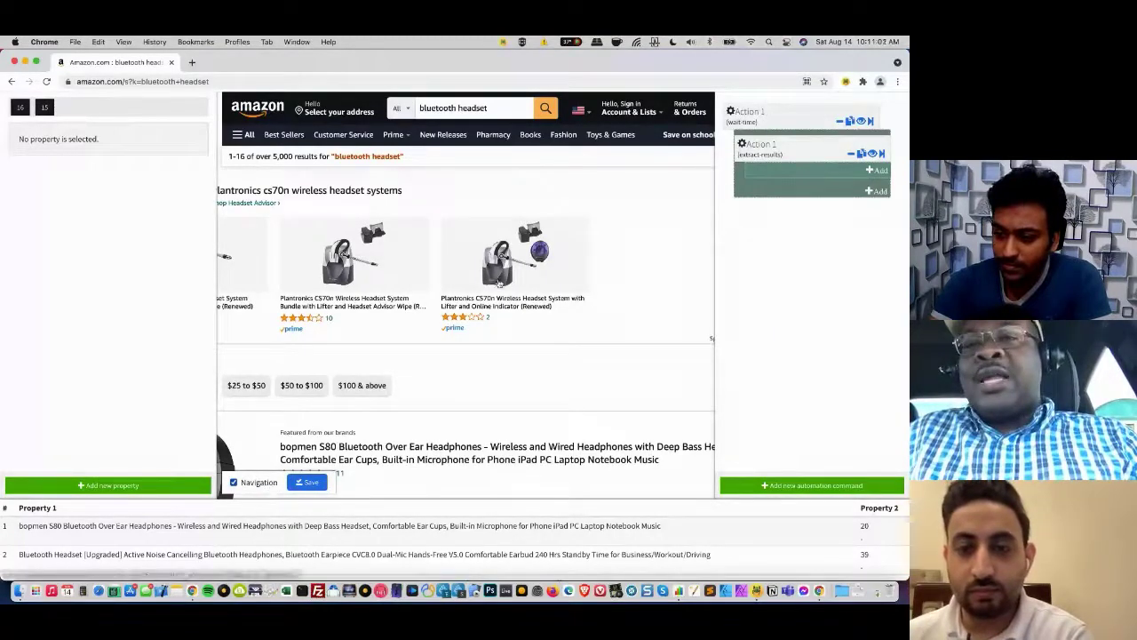
mouse_move(630, 111)
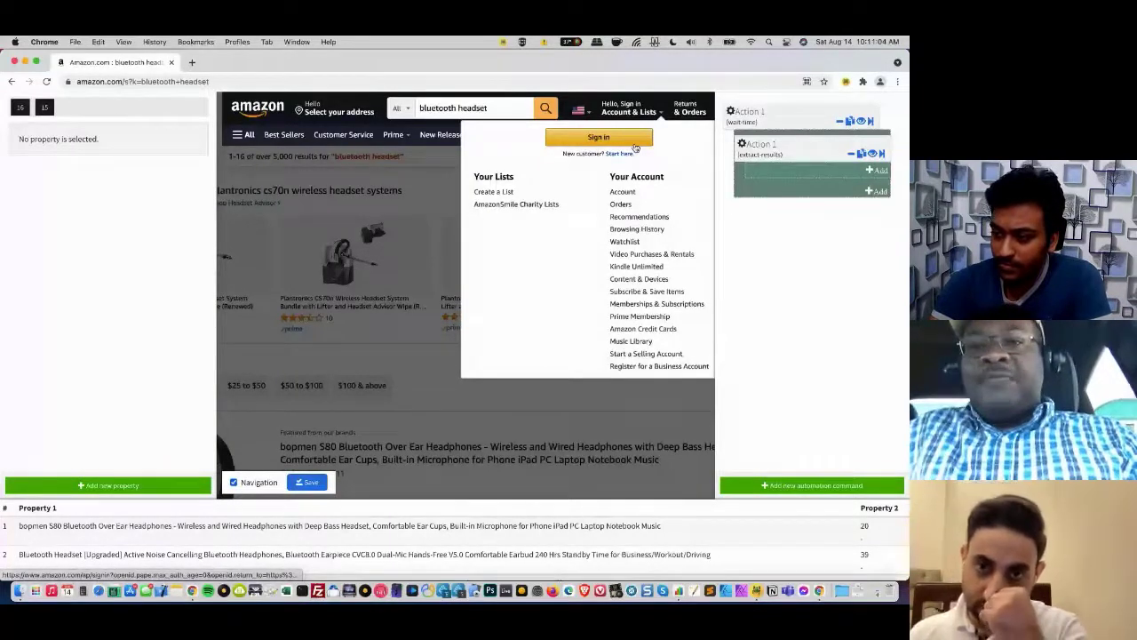
left_click(598, 140)
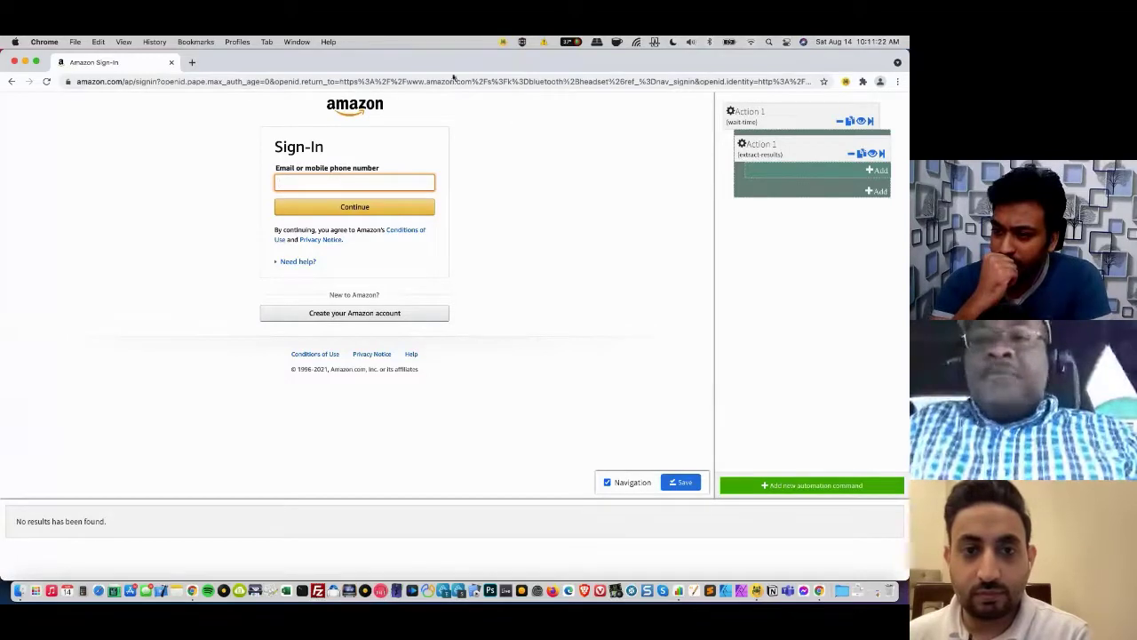
left_click(171, 62)
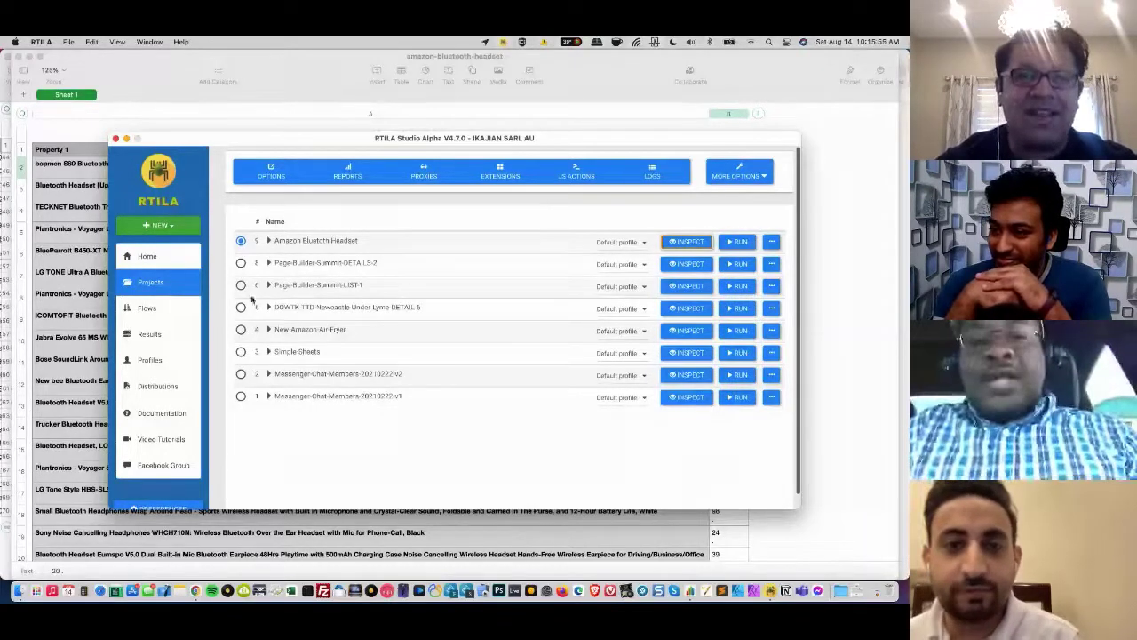
- Look through RTILA's Flows and Projects sections and return to the Home page
left_click(156, 311)
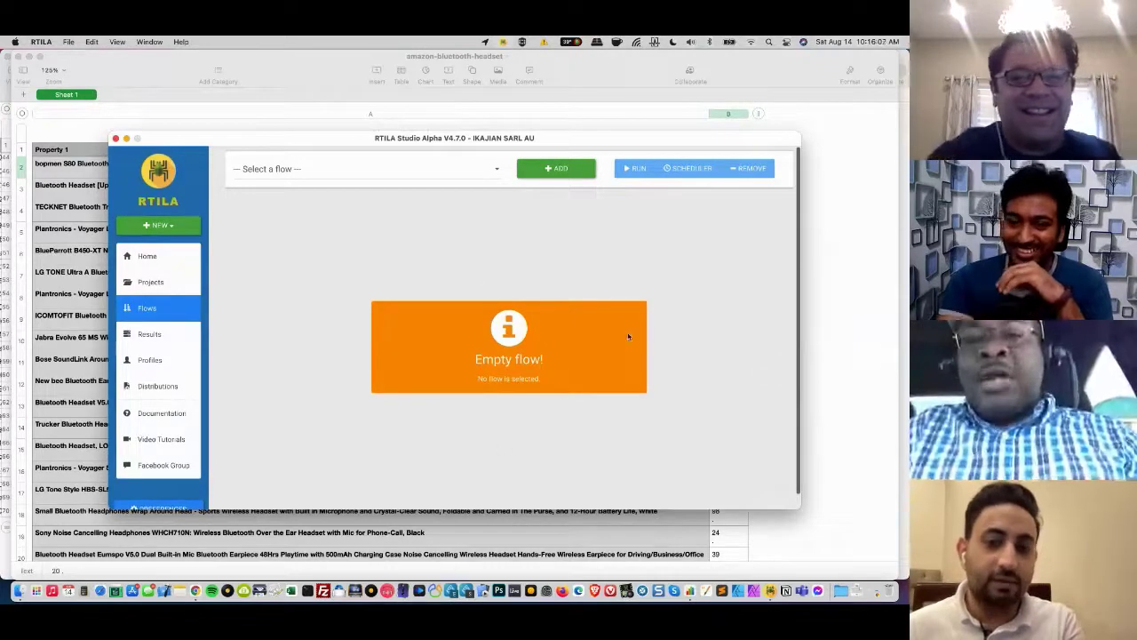
left_click(141, 260)
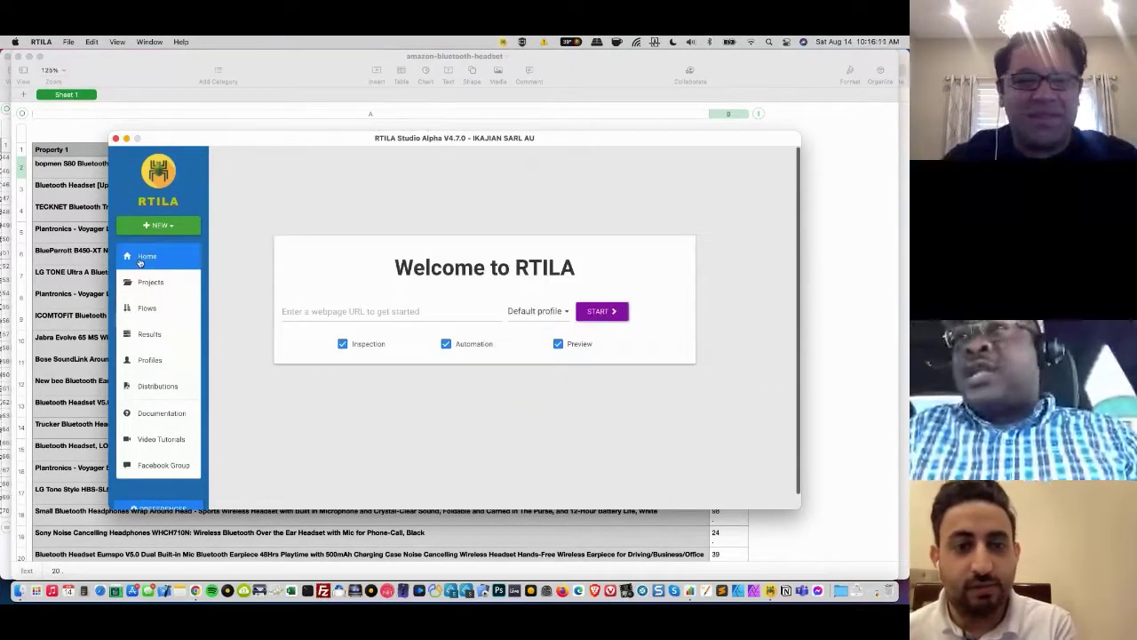
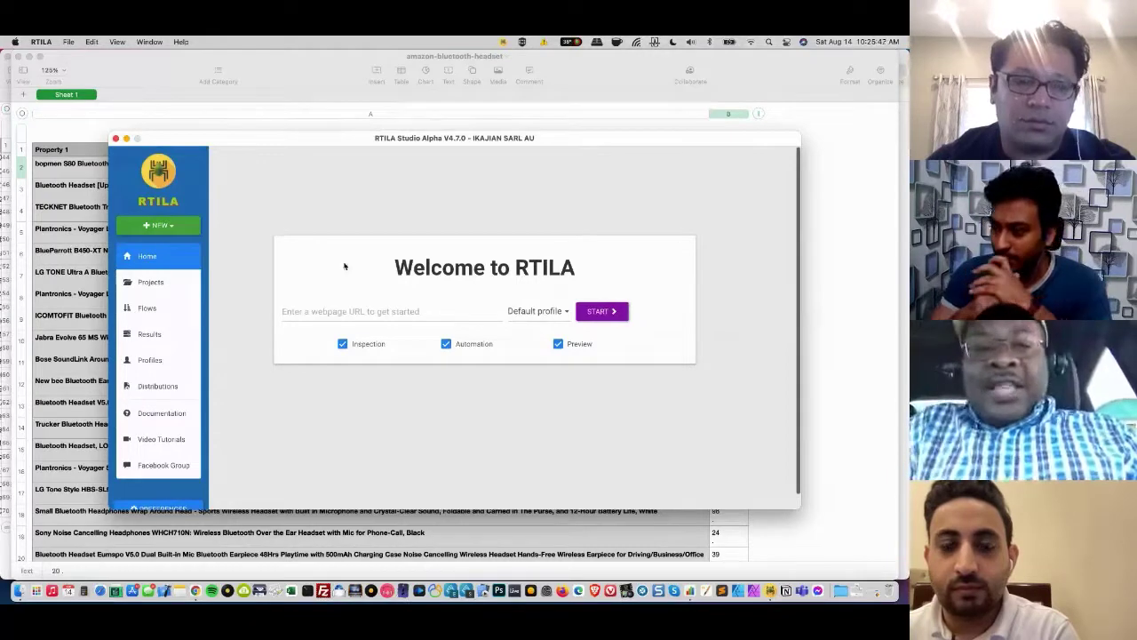
left_click(152, 287)
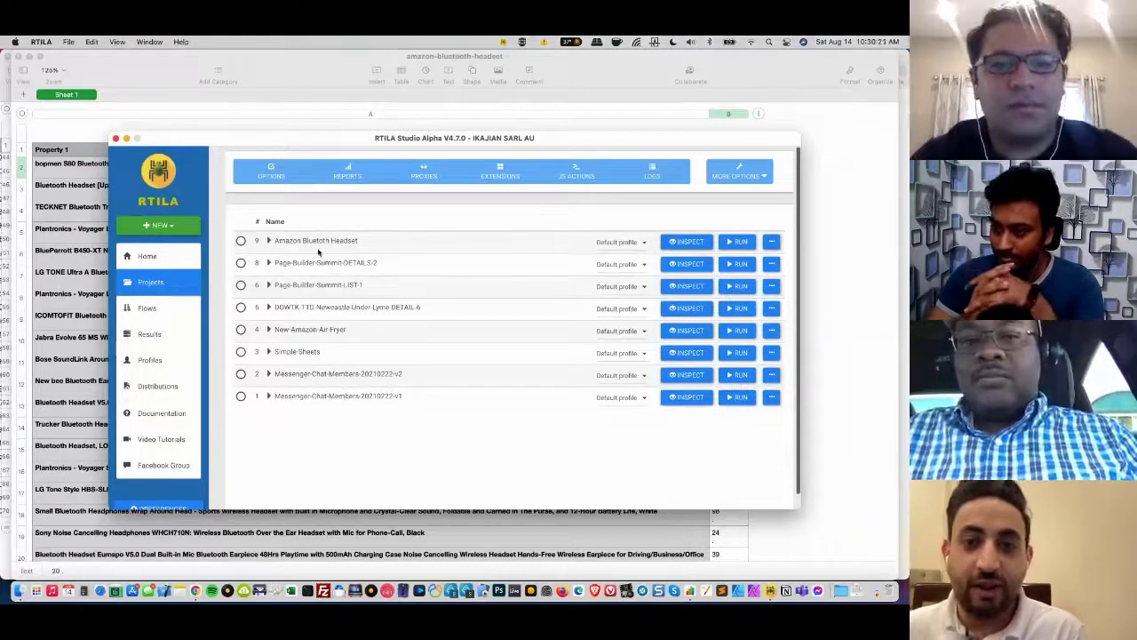
left_click(171, 256)
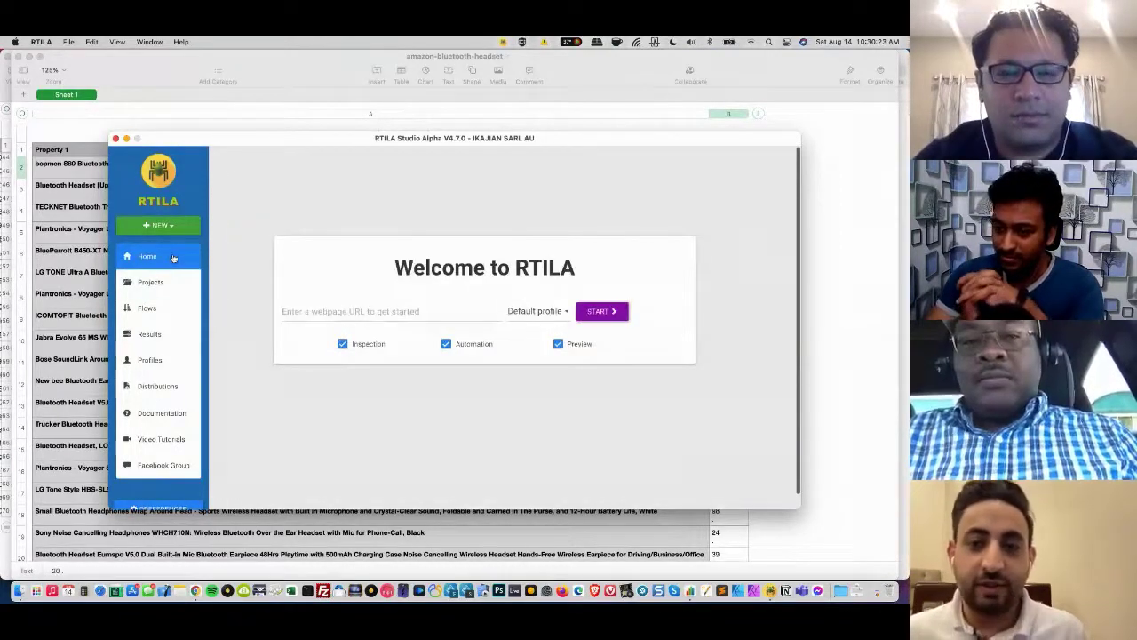